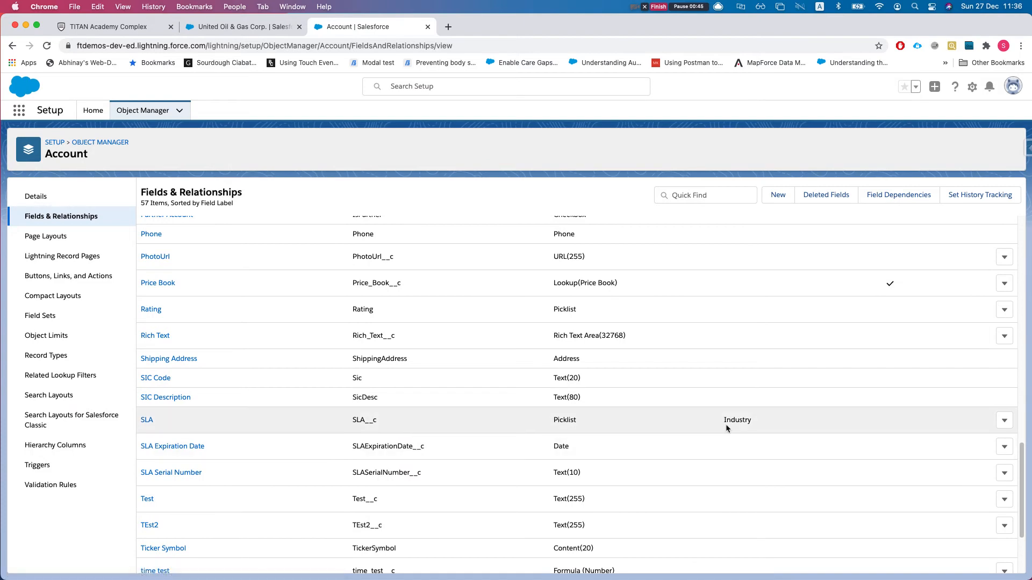
# Find the SLA field's controlling field, Industry, in the Account fields list and open its details
pyautogui.scroll(5, 472, 355)
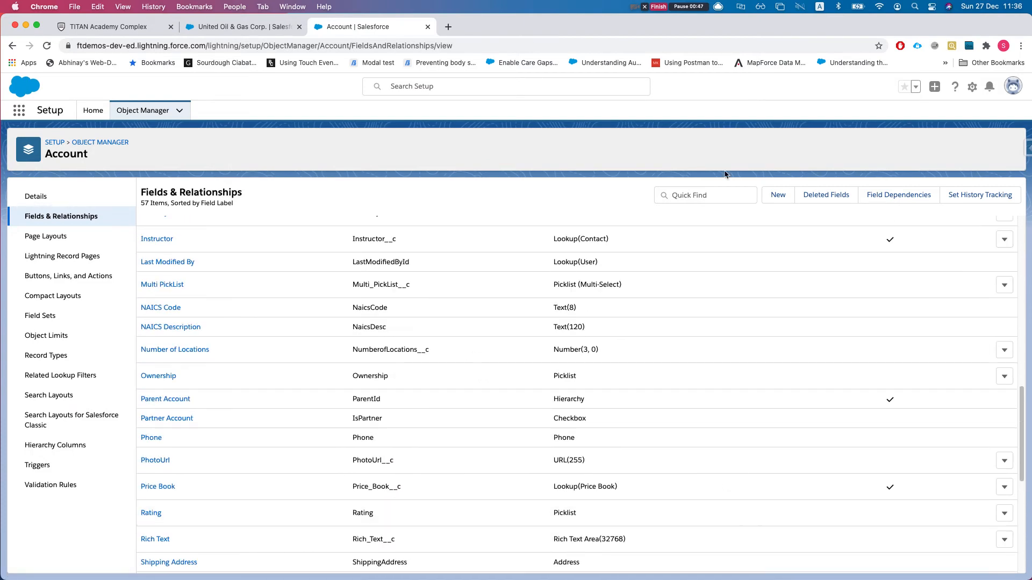
pyautogui.scroll(-8, 430, 344)
pyautogui.doubleClick(723, 311)
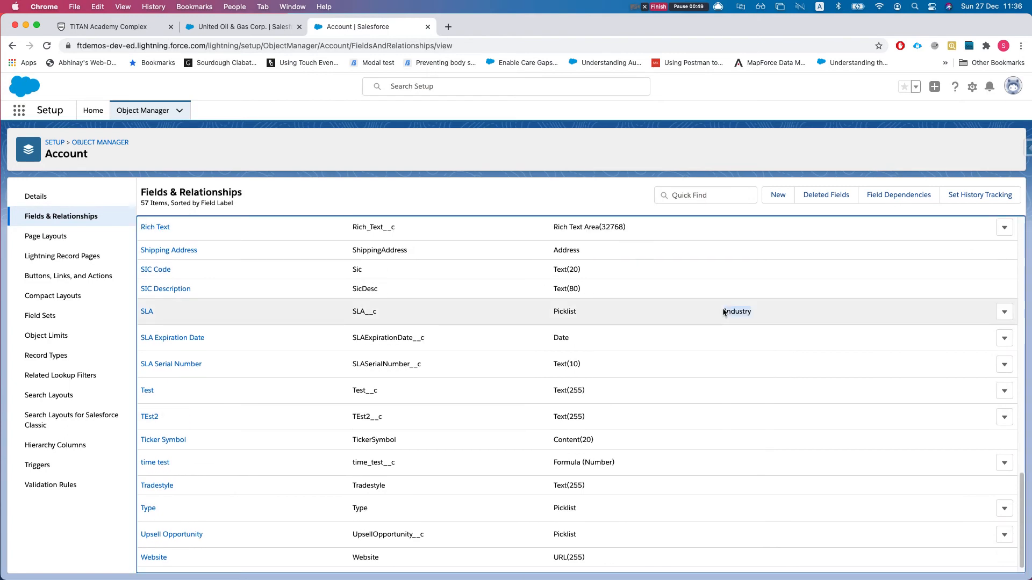
pyautogui.press('super+f')
pyautogui.press('Return')
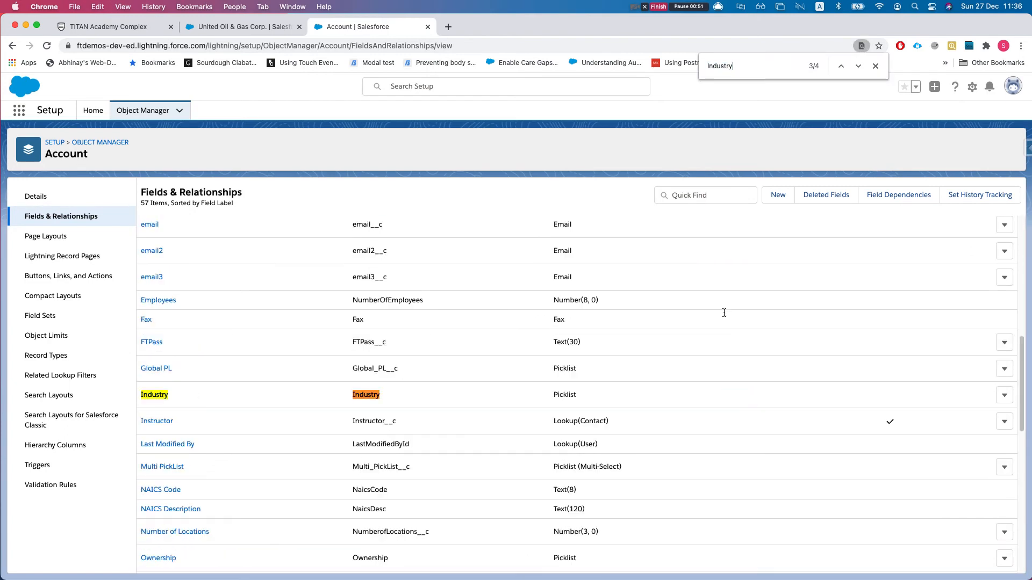
pyautogui.click(160, 396)
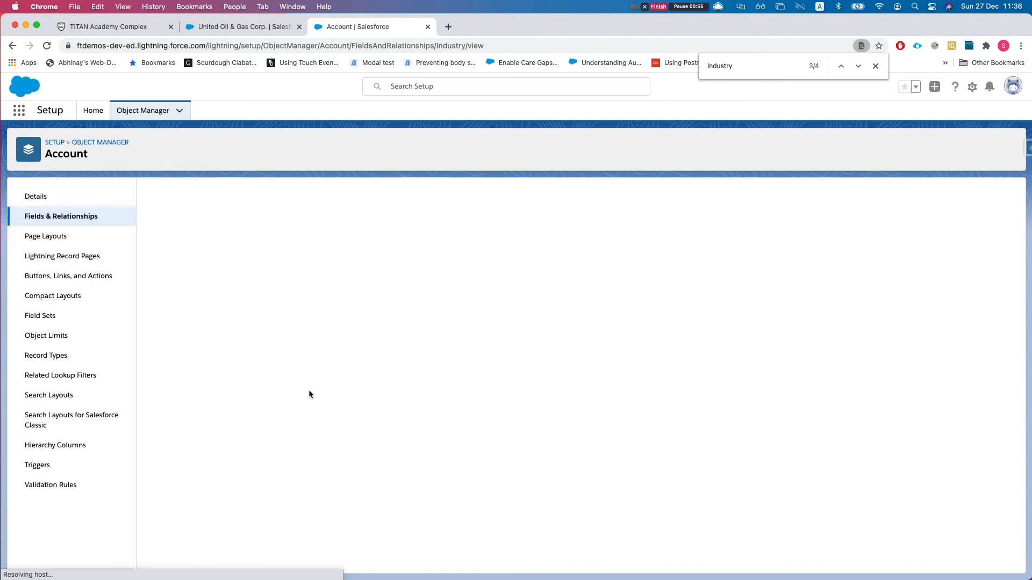
# Open the Industry field's SLA dependency and examine which SLA values are included for each industry
pyautogui.scroll(-3, 320, 424)
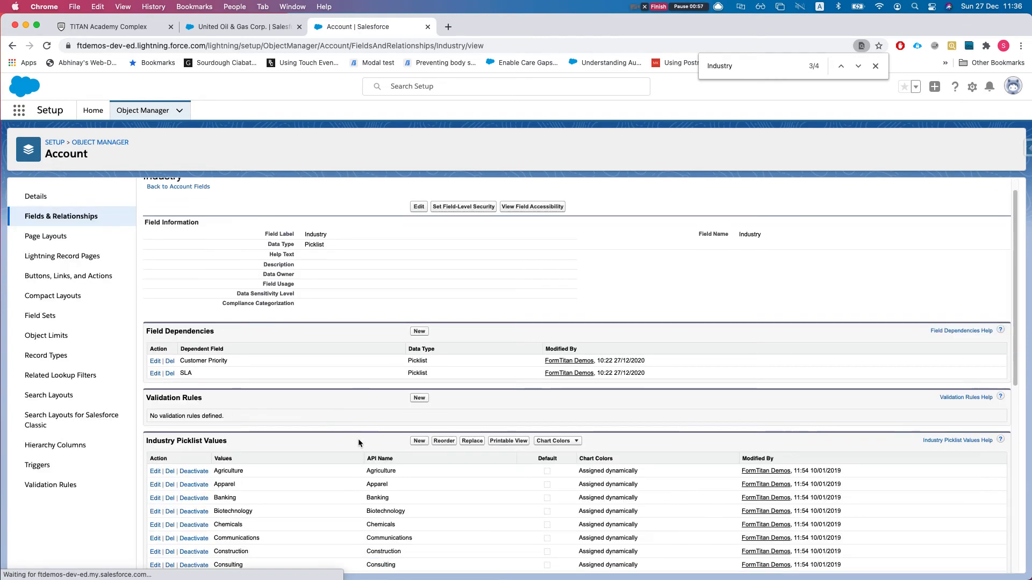
pyautogui.scroll(3, 361, 444)
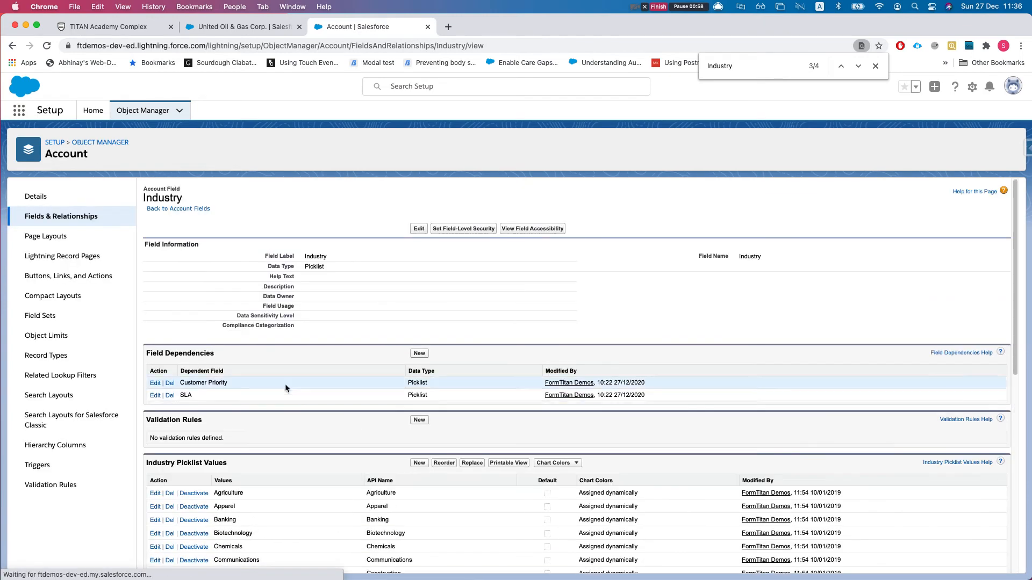
pyautogui.click(155, 396)
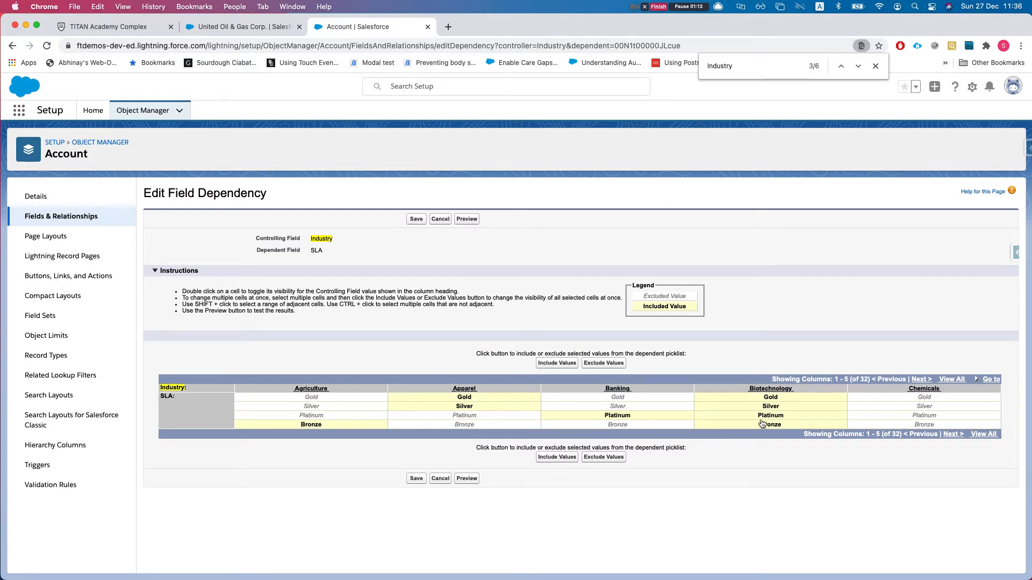
# Switch to the TITAN form builder, add a DropDown element below the form title and label it "industry"
pyautogui.click(135, 25)
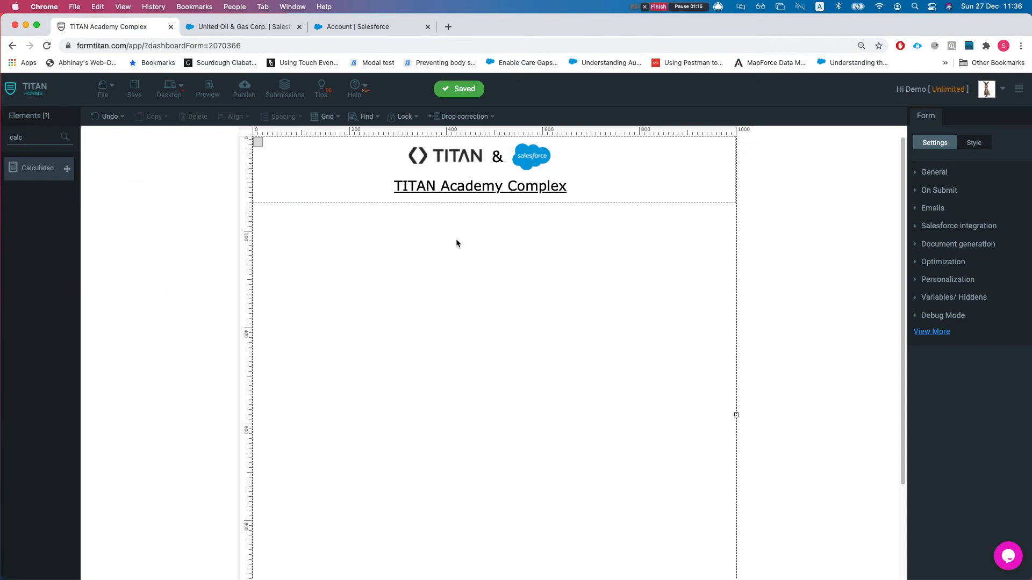
pyautogui.press('BackSpace')
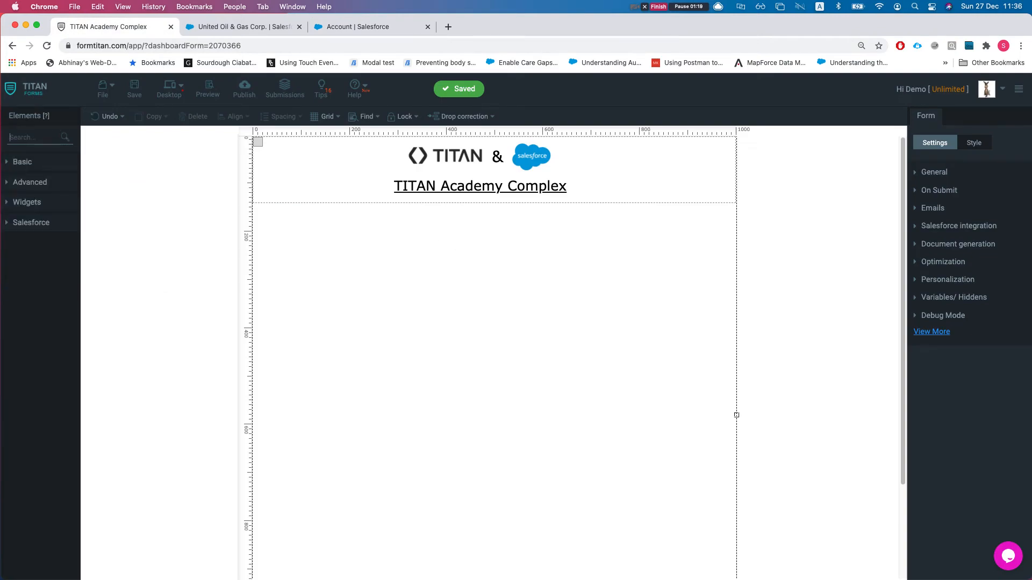
pyautogui.write('drop')
pyautogui.moveTo(66, 168); pyautogui.dragTo(426, 265)
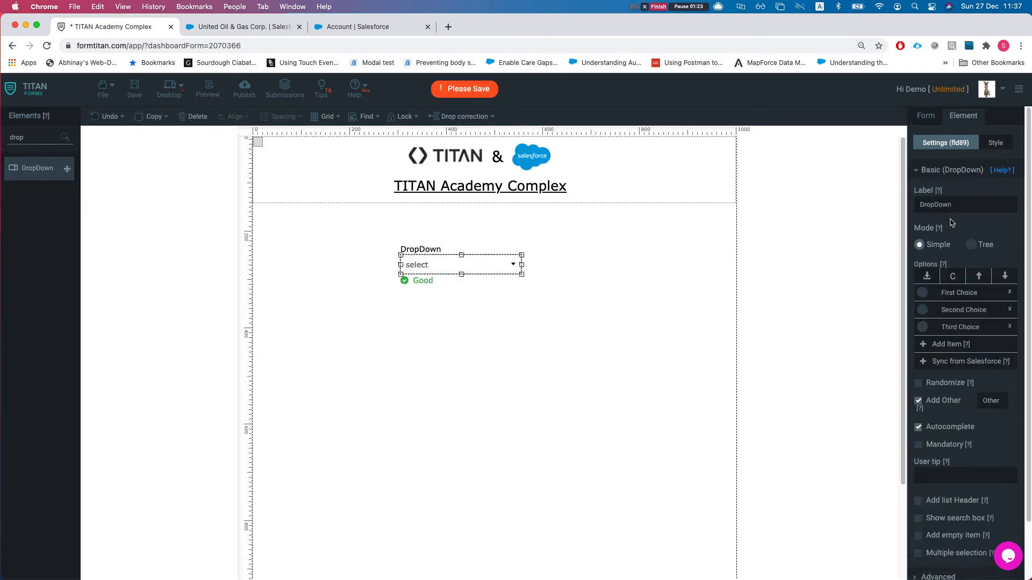
pyautogui.doubleClick(966, 199)
pyautogui.write('industry')
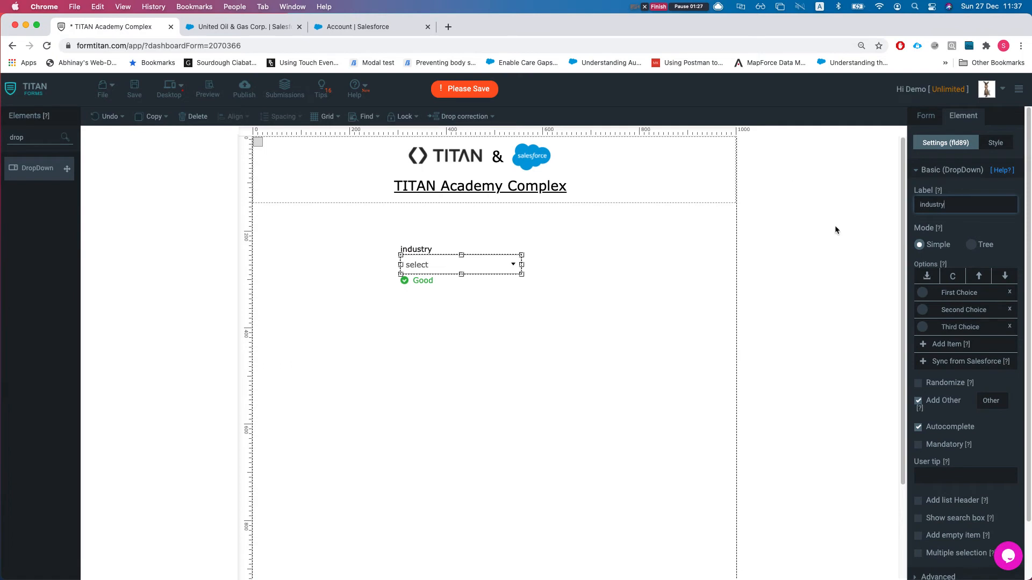
pyautogui.click(592, 381)
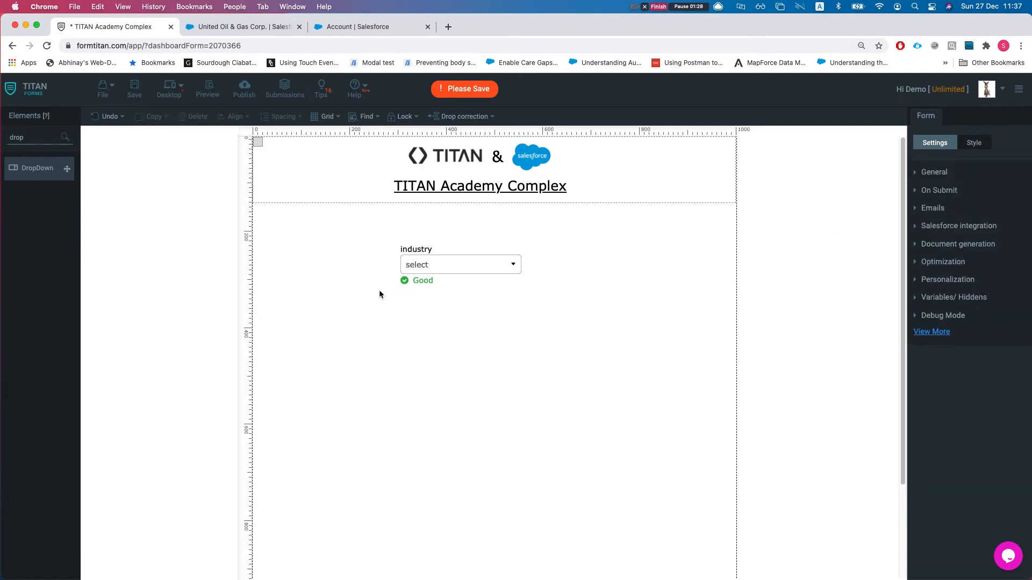
# Duplicate the industry dropdown, place the copy directly below the original and label it "SLA"
pyautogui.click(421, 265)
pyautogui.press('super+c')
pyautogui.press('super+v')
pyautogui.moveTo(446, 289); pyautogui.dragTo(431, 325)
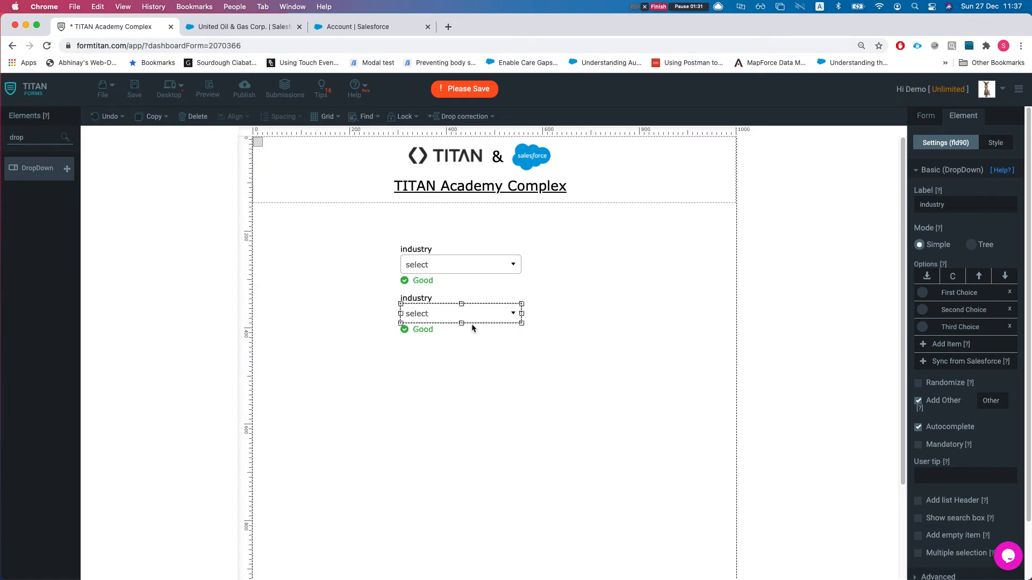
pyautogui.tripleClick(1000, 202)
pyautogui.write('SLA')
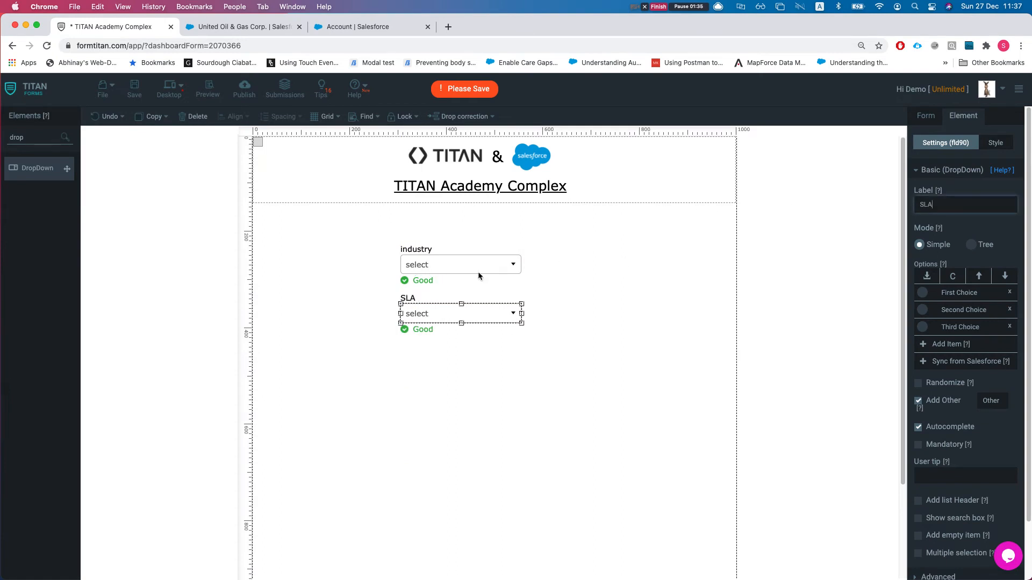
# Sync the industry dropdown's options from the Industry field of the Salesforce Account object
pyautogui.click(476, 267)
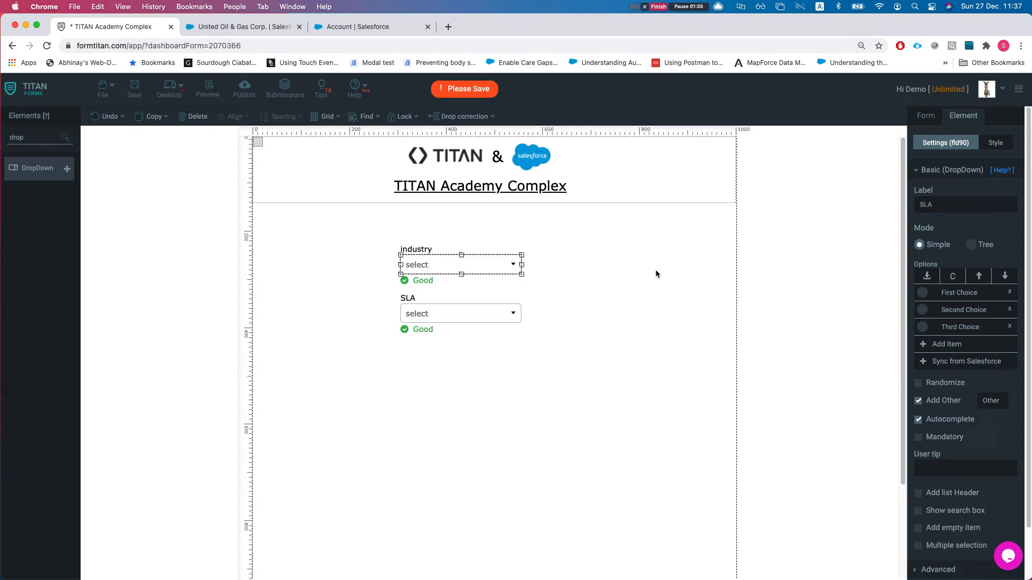
pyautogui.click(952, 362)
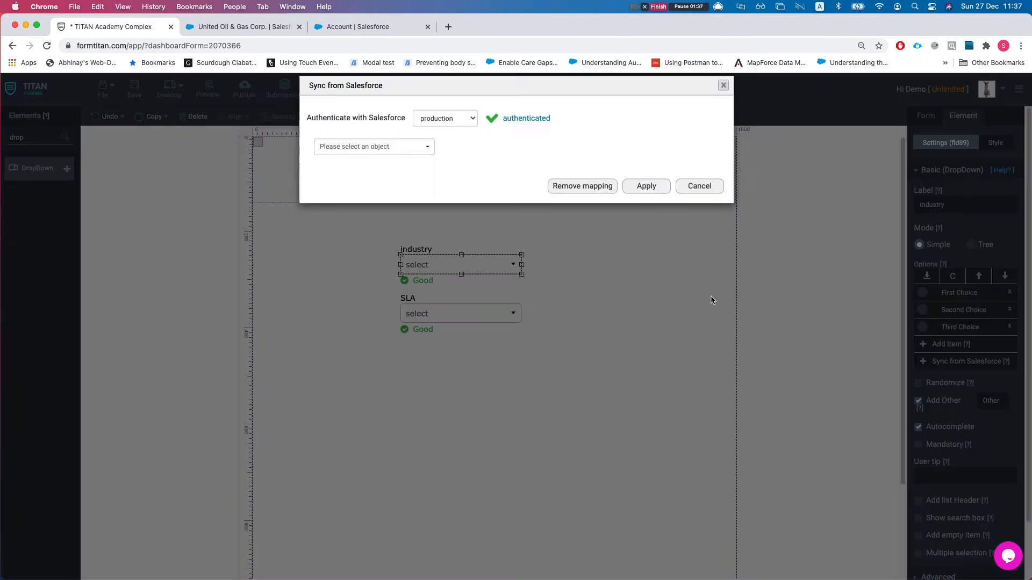
pyautogui.click(396, 159)
pyautogui.write('acc')
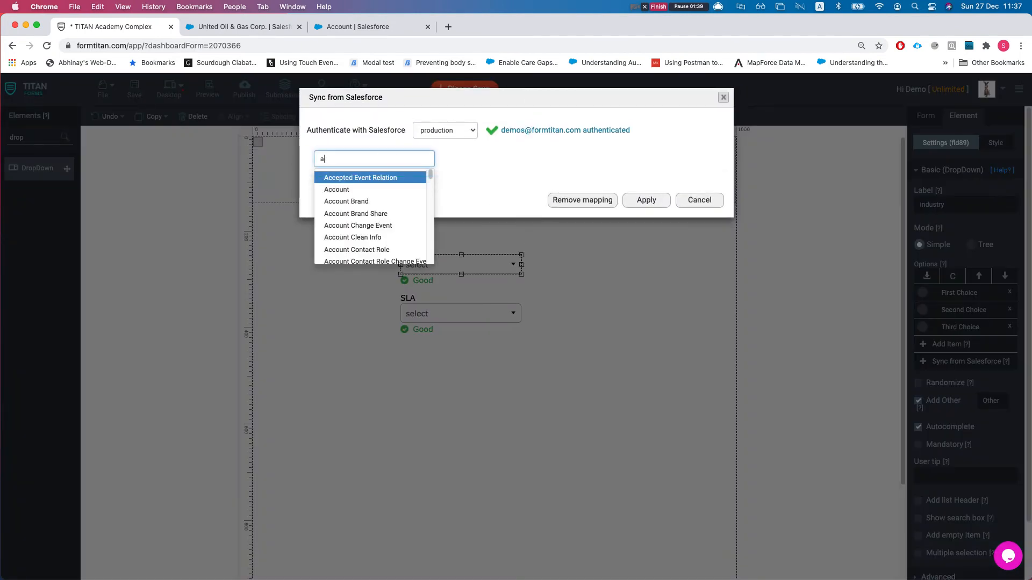
pyautogui.click(381, 190)
pyautogui.click(399, 182)
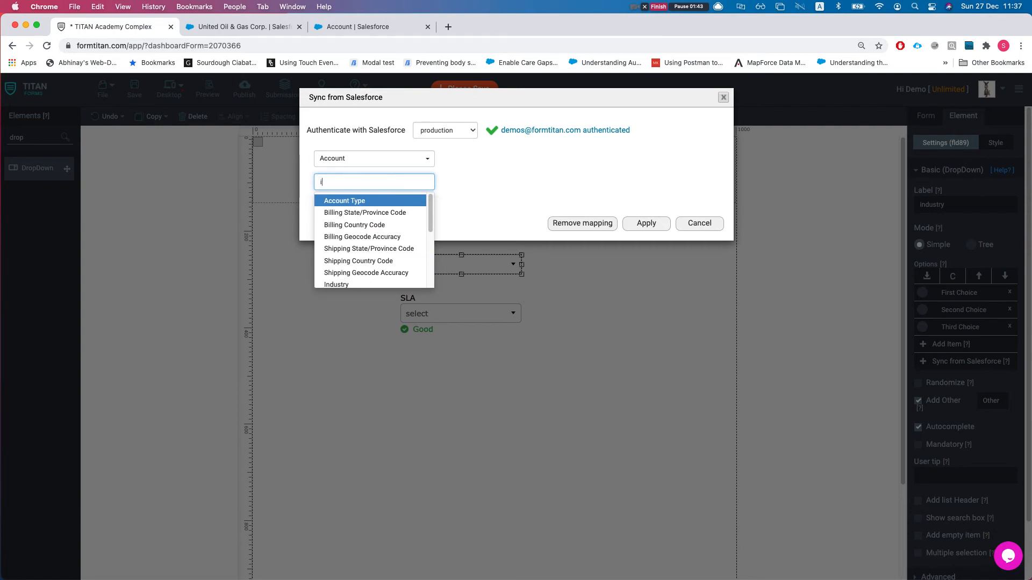
pyautogui.write('ind')
pyautogui.click(374, 249)
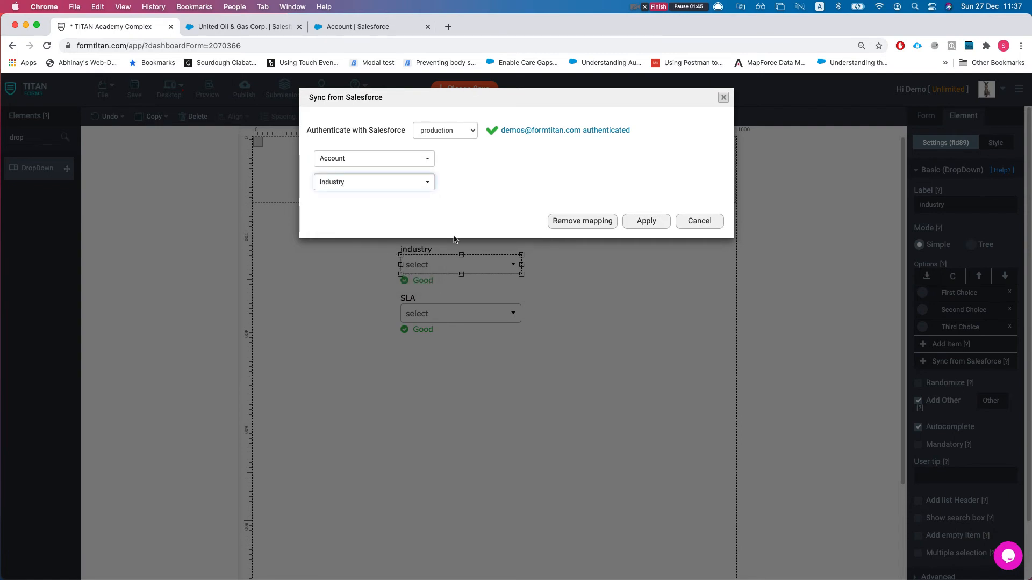
pyautogui.click(641, 227)
# Start a Salesforce sync for the SLA dropdown's options and choose Account as its source object
pyautogui.click(454, 317)
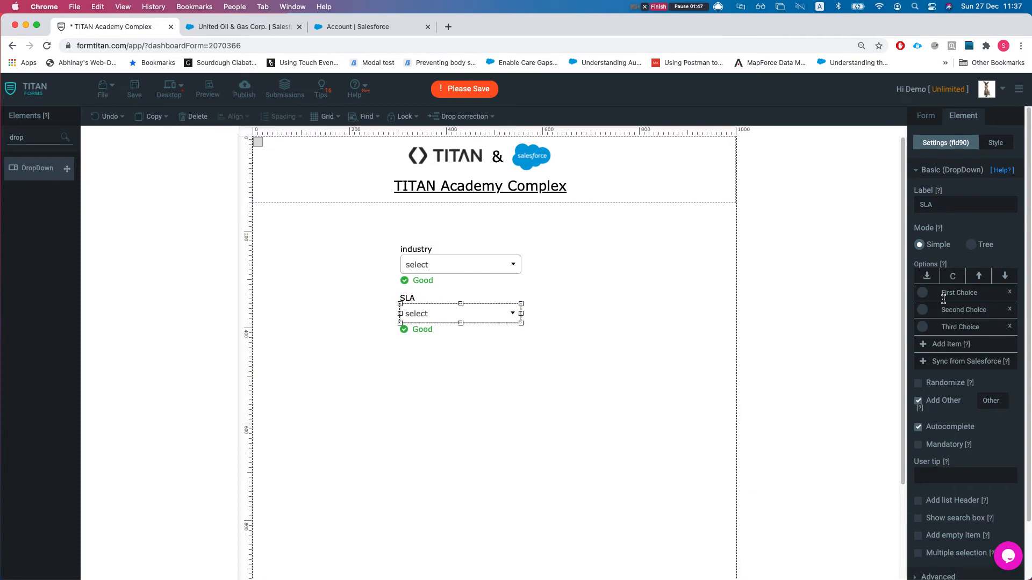
pyautogui.click(941, 363)
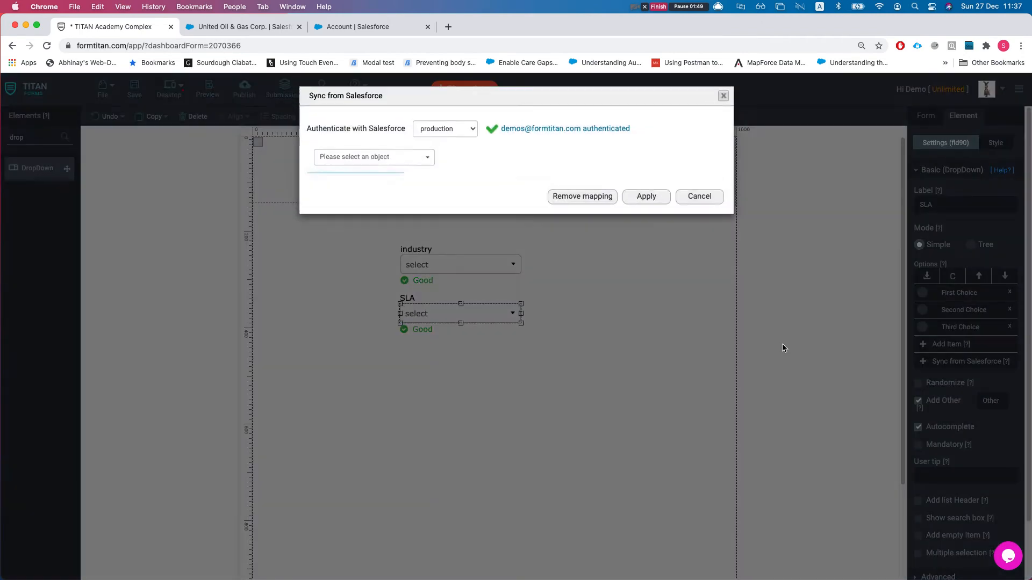
pyautogui.click(357, 159)
pyautogui.write('sla')
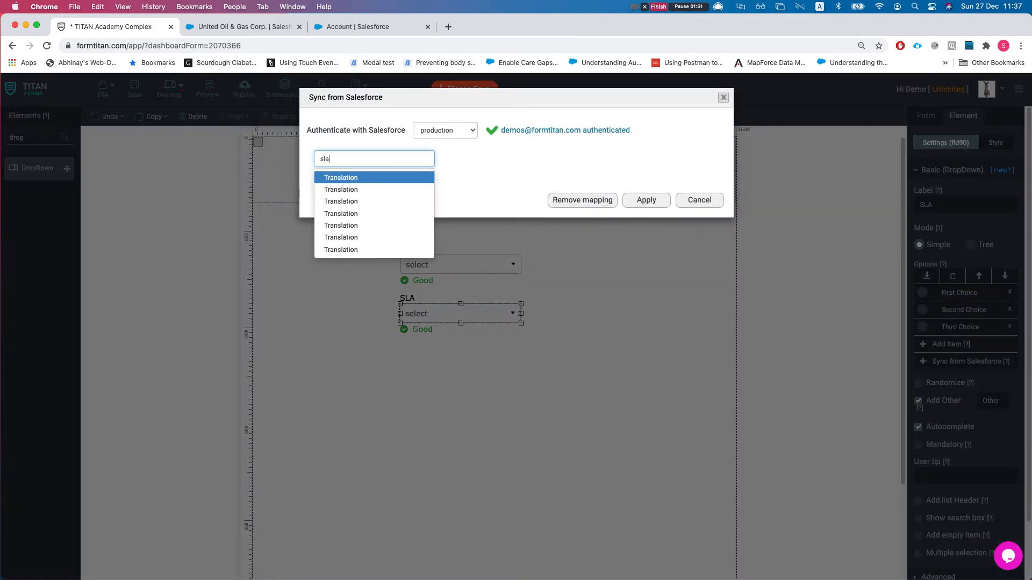
pyautogui.press('BackSpace')
pyautogui.press('BackSpace')
pyautogui.write('a')
pyautogui.click(365, 189)
# Choose SLA as the Account field supplying the dropdown's options and apply the sync
pyautogui.click(367, 181)
pyautogui.write('sla')
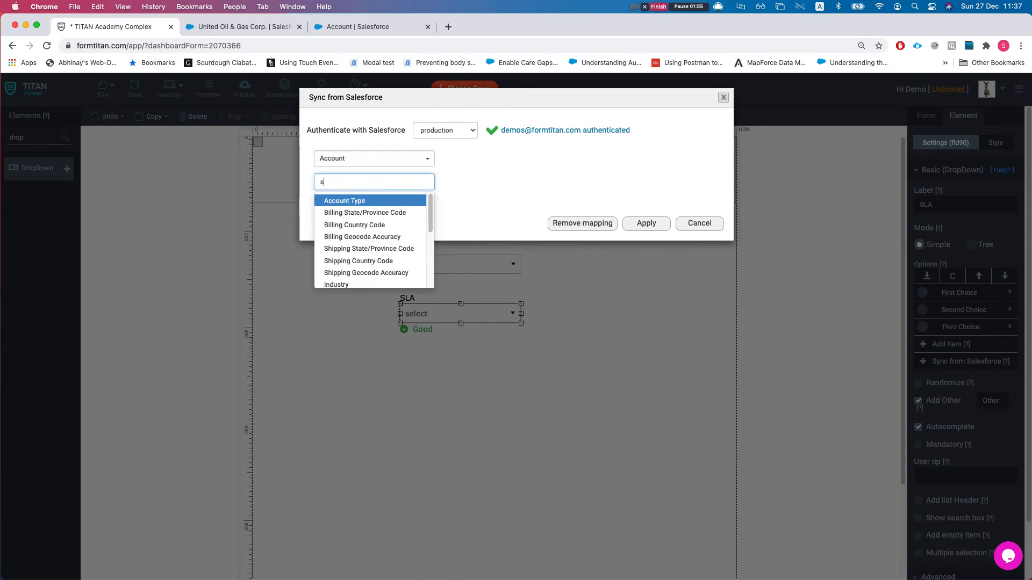
pyautogui.press('Down')
pyautogui.press('Down')
pyautogui.press('Down')
pyautogui.press('Down')
pyautogui.press('Return')
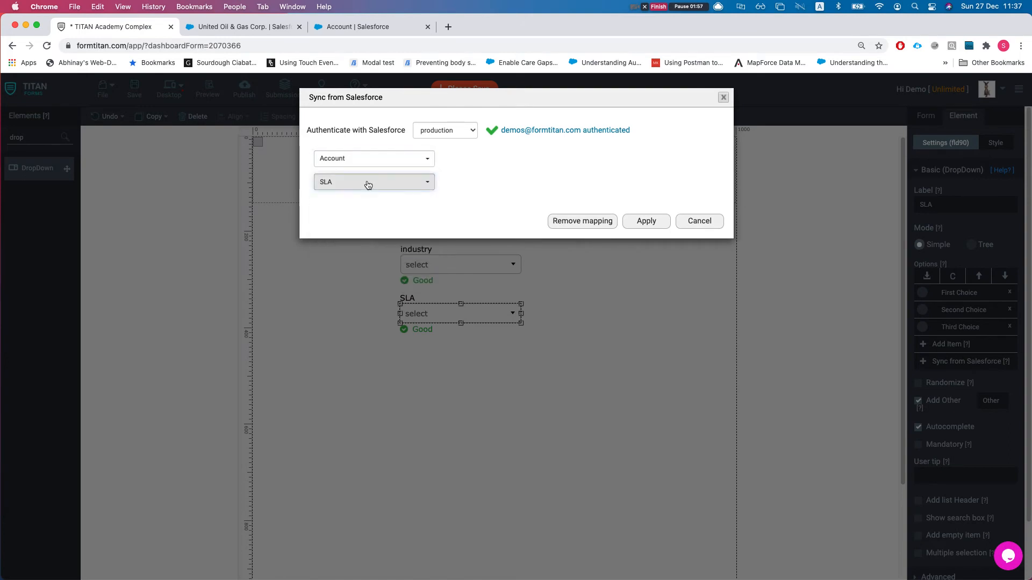
pyautogui.click(646, 223)
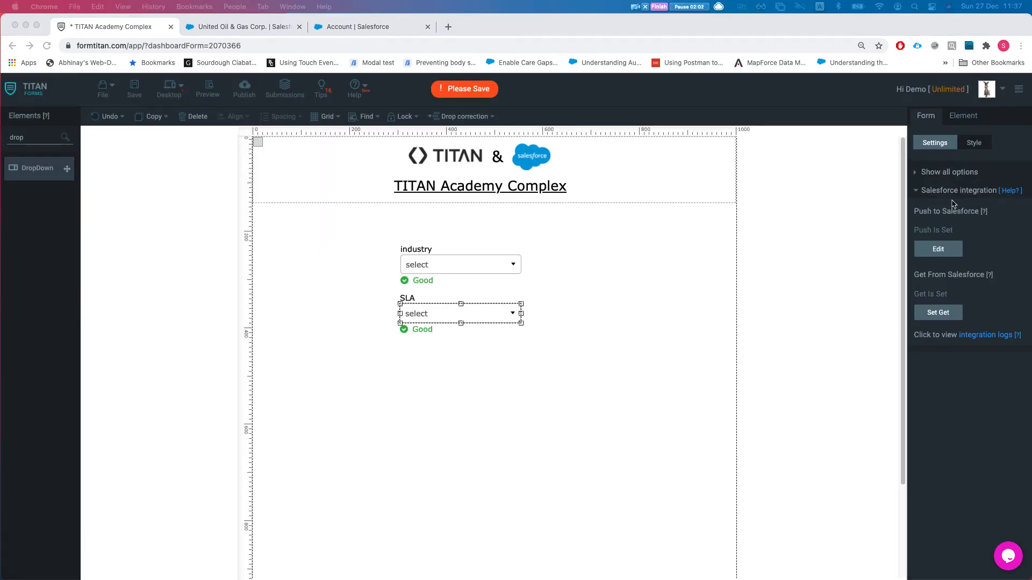
# Show only the mapped fields of the Account "Load picklist" entry in Get From Salesforce, check both dropdowns and apply the mapping
pyautogui.click(950, 191)
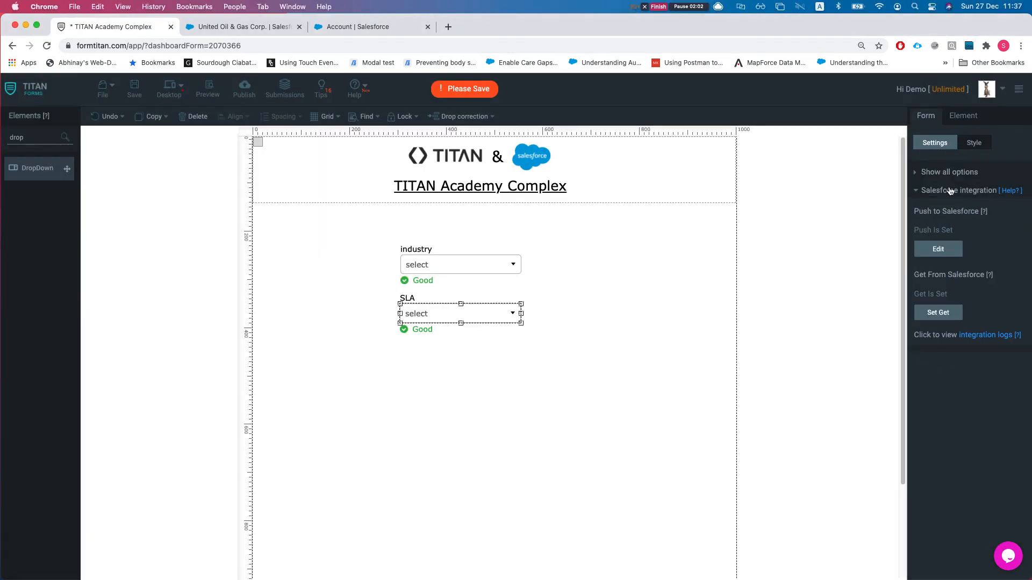
pyautogui.click(938, 313)
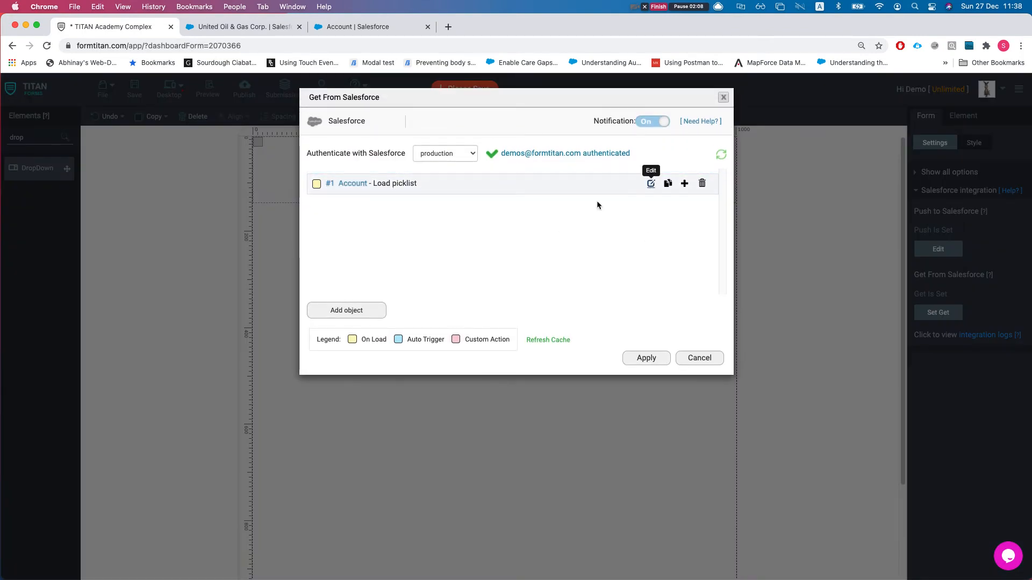
pyautogui.click(650, 184)
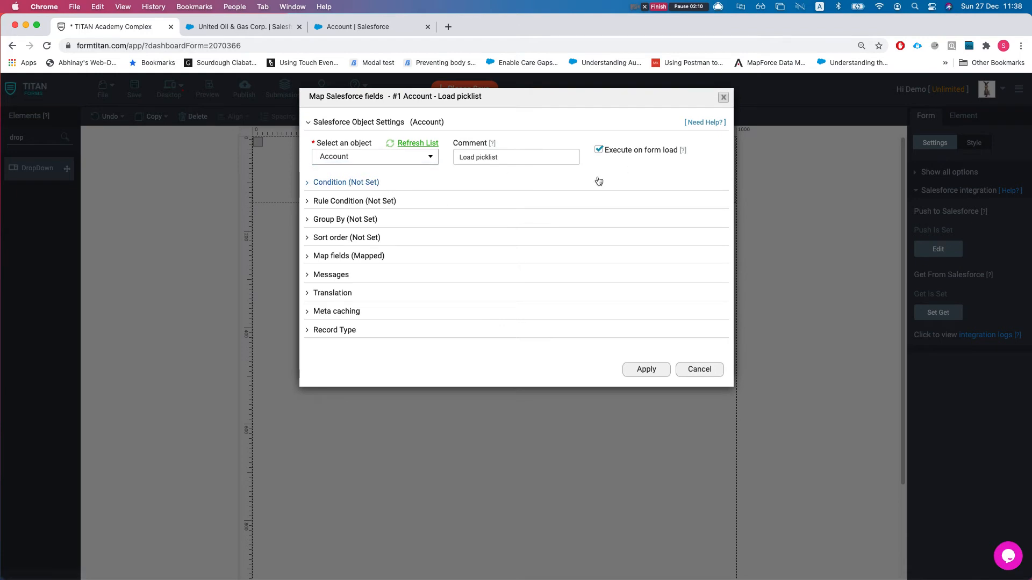
pyautogui.click(344, 256)
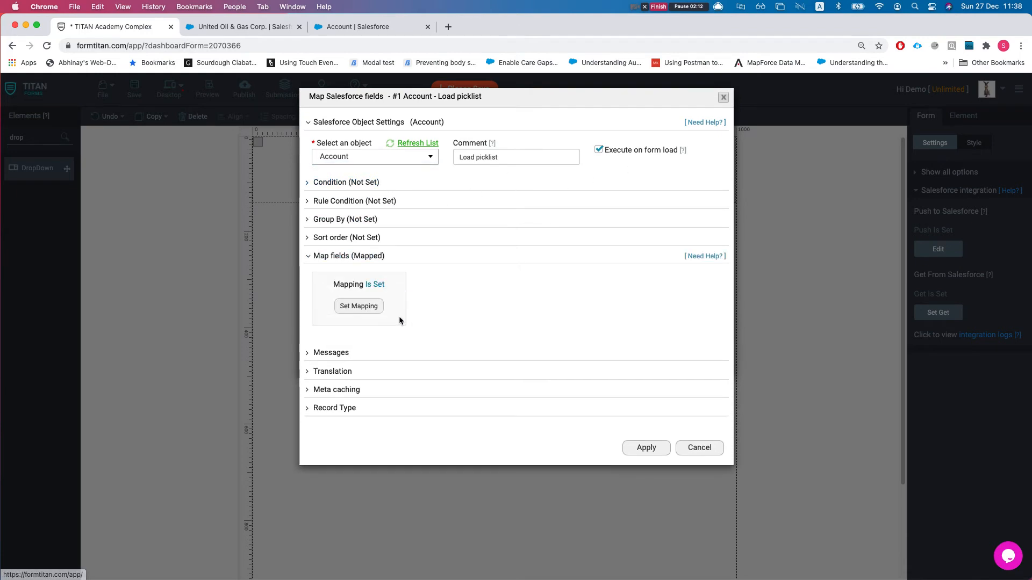
pyautogui.click(360, 308)
pyautogui.click(762, 128)
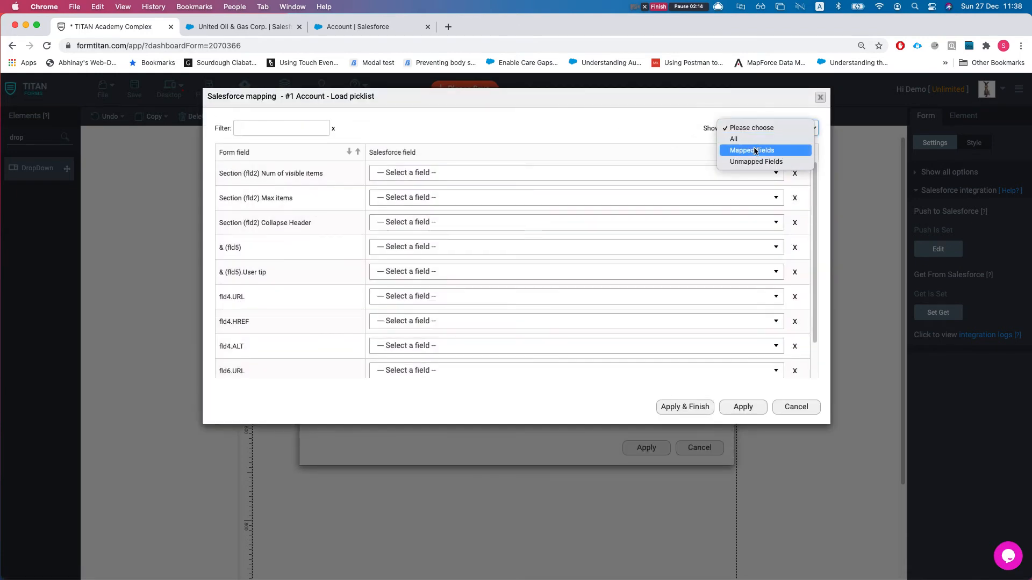
pyautogui.click(752, 151)
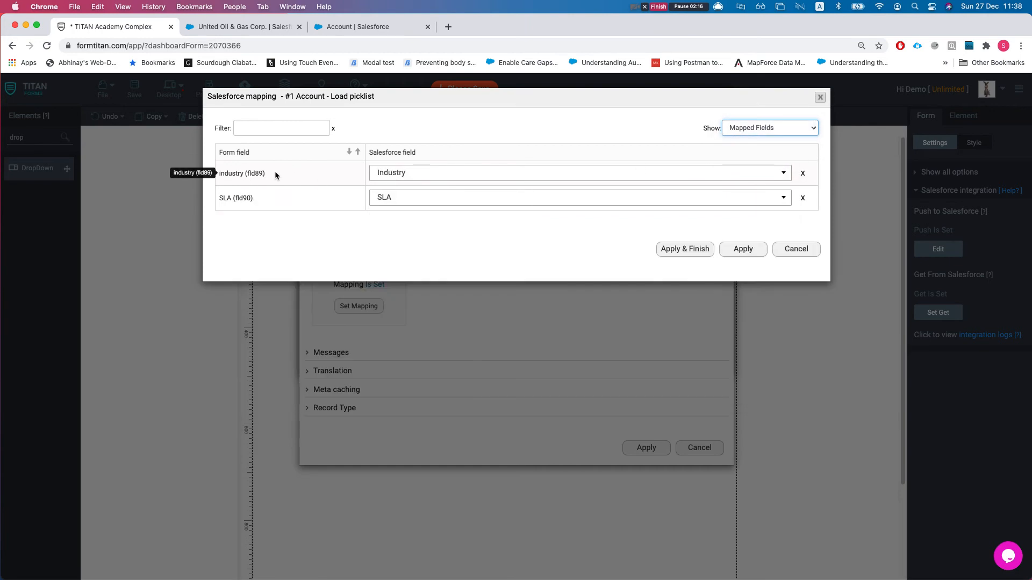
pyautogui.click(690, 252)
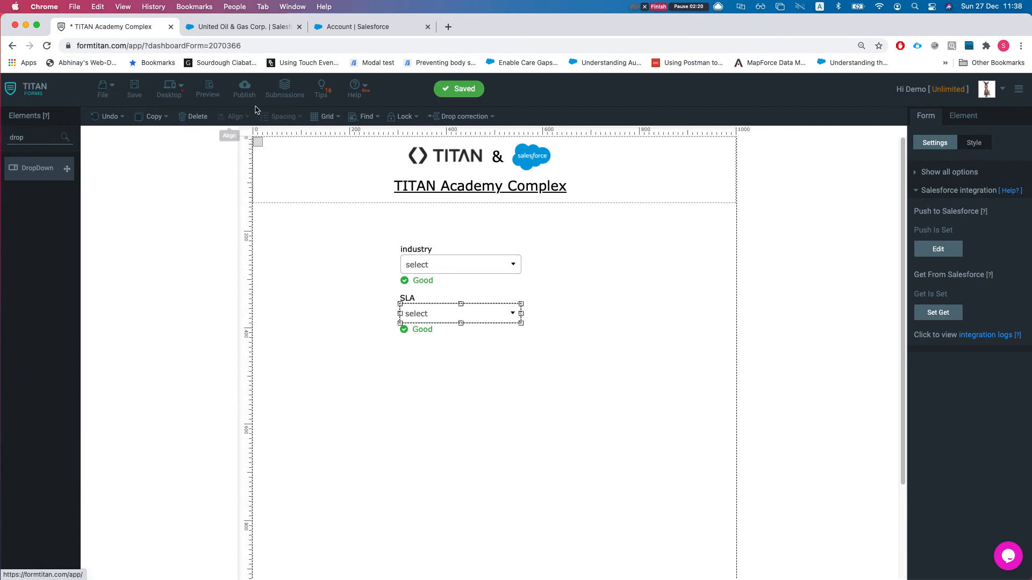
# Open the published form, select Agriculture as the industry and display the SLA dropdown's options
pyautogui.click(244, 87)
pyautogui.click(651, 136)
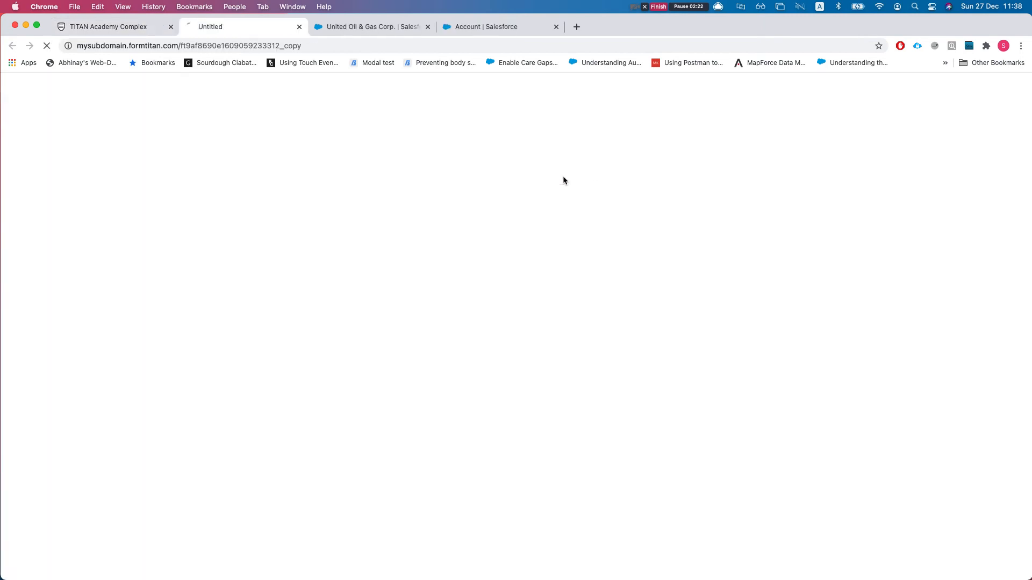
pyautogui.click(443, 218)
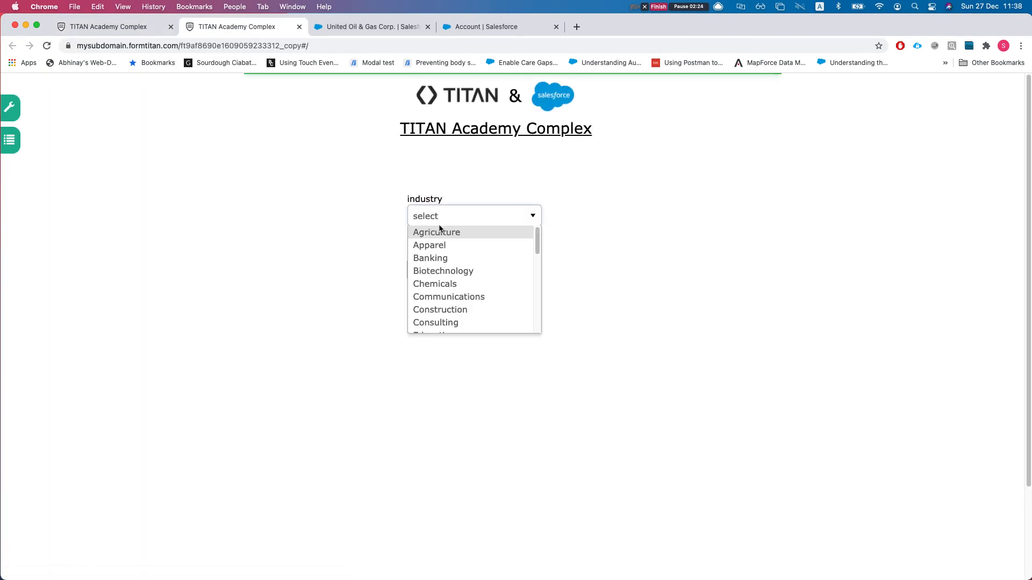
pyautogui.click(437, 232)
pyautogui.click(444, 273)
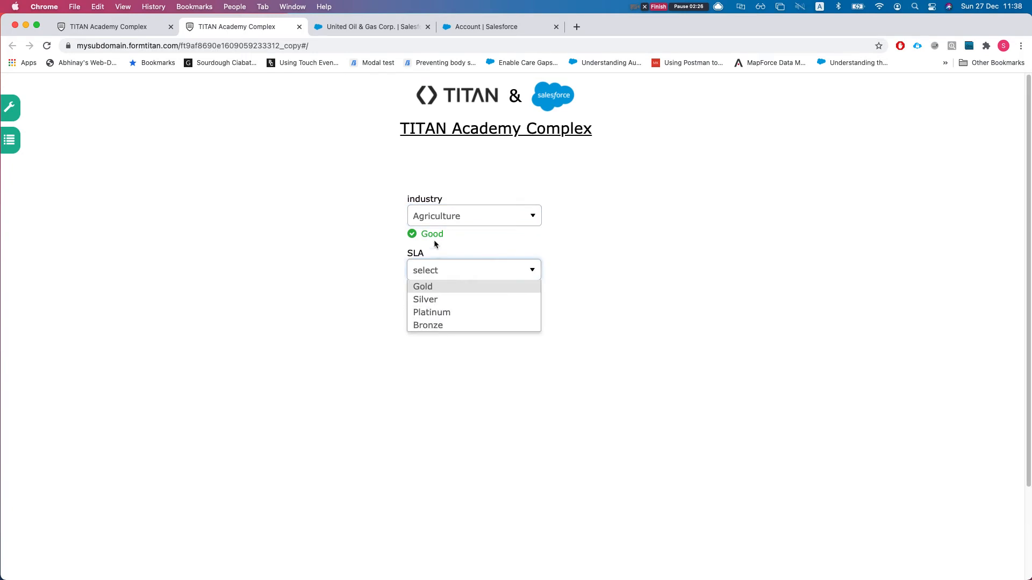
# Select Construction and Consulting in turn as the industry on the published form and compare the SLA options offered
pyautogui.click(444, 217)
pyautogui.click(444, 309)
pyautogui.click(444, 273)
pyautogui.click(433, 217)
pyautogui.scroll(-1, 433, 323)
pyautogui.click(432, 302)
pyautogui.click(442, 273)
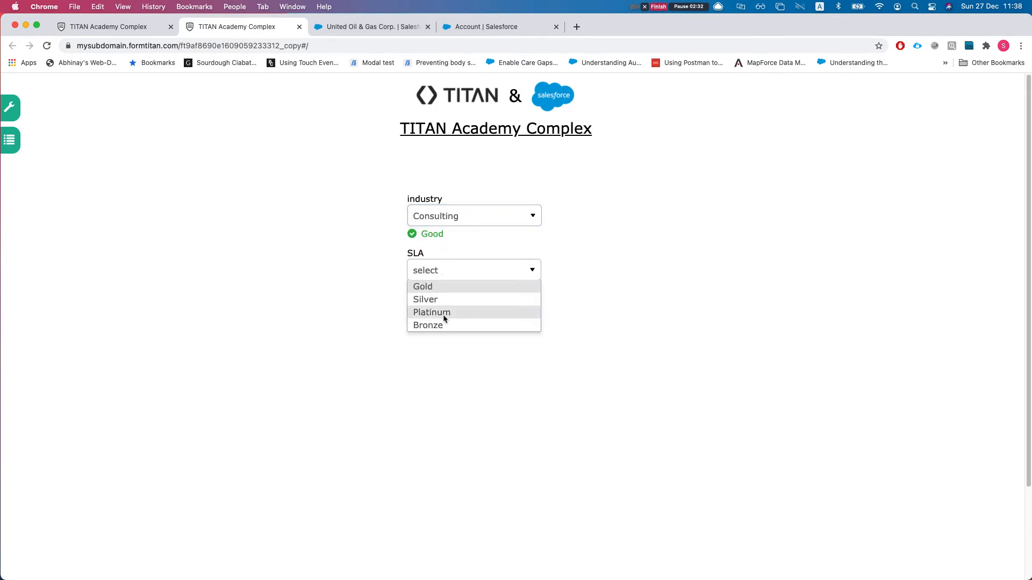
pyautogui.click(389, 282)
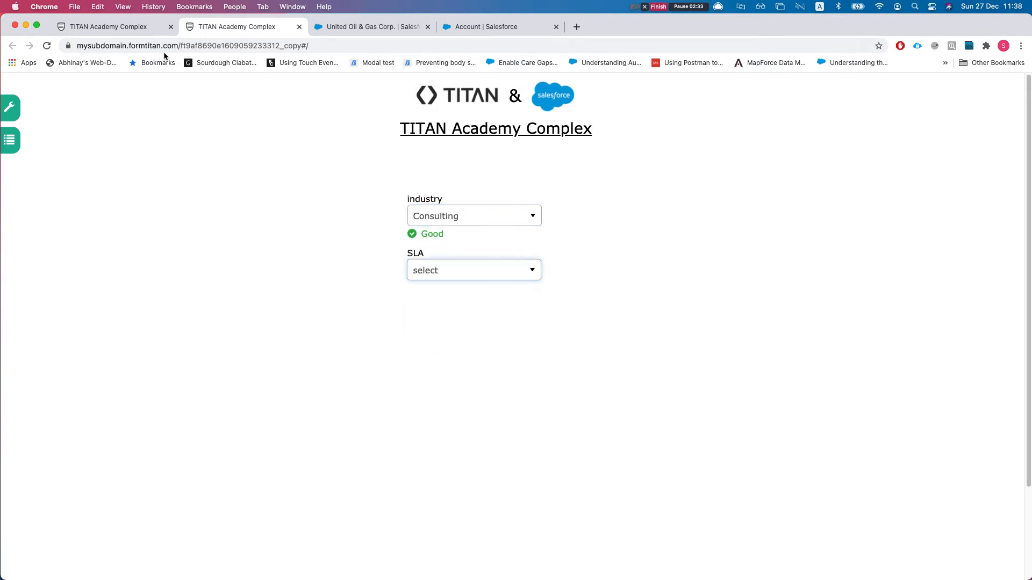
# Make the form's SLA dropdown a dependent picklist with industry as its parent dropdown, and save the form
pyautogui.click(115, 26)
pyautogui.click(699, 446)
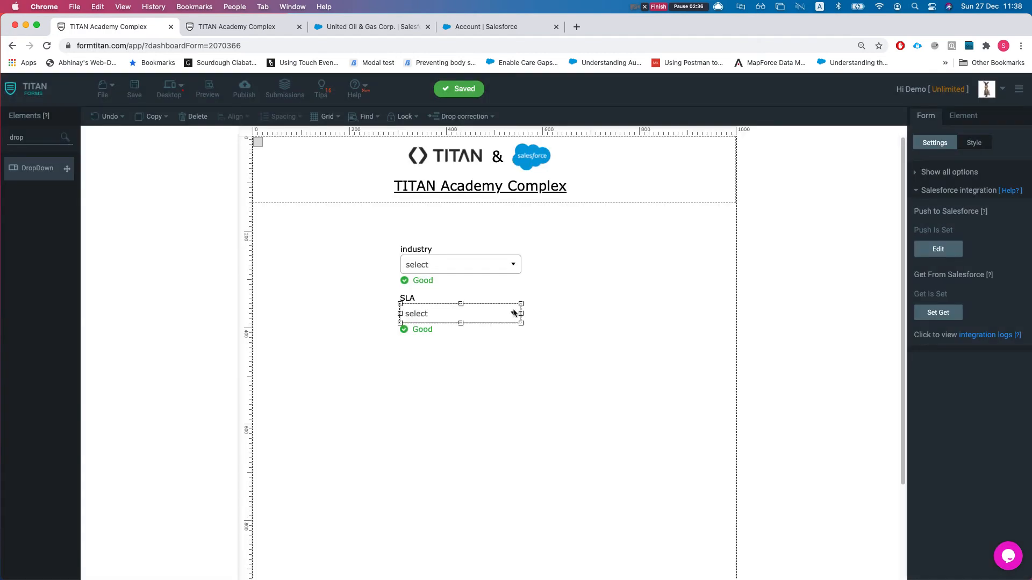
pyautogui.click(461, 320)
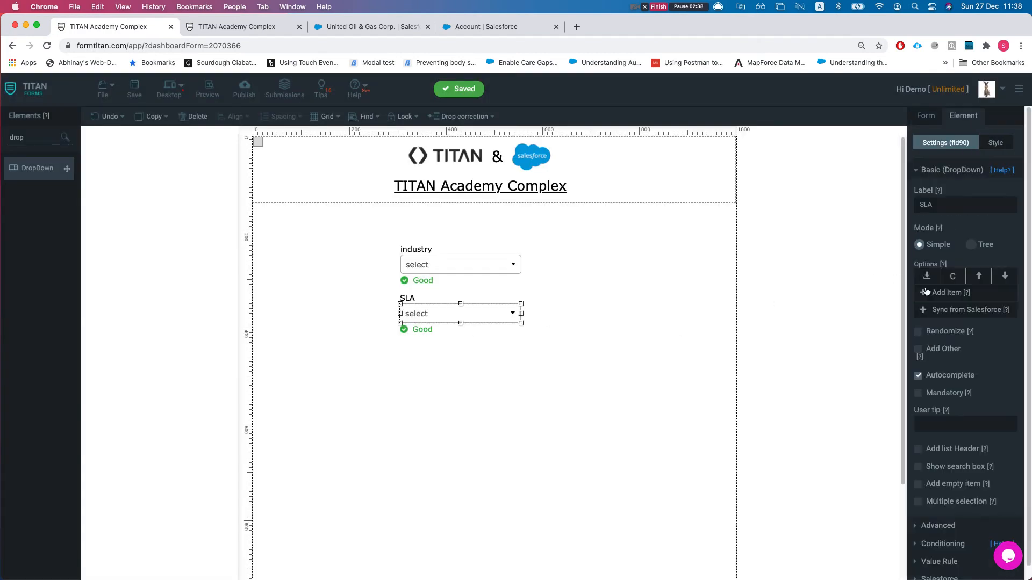
pyautogui.scroll(-1, 947, 329)
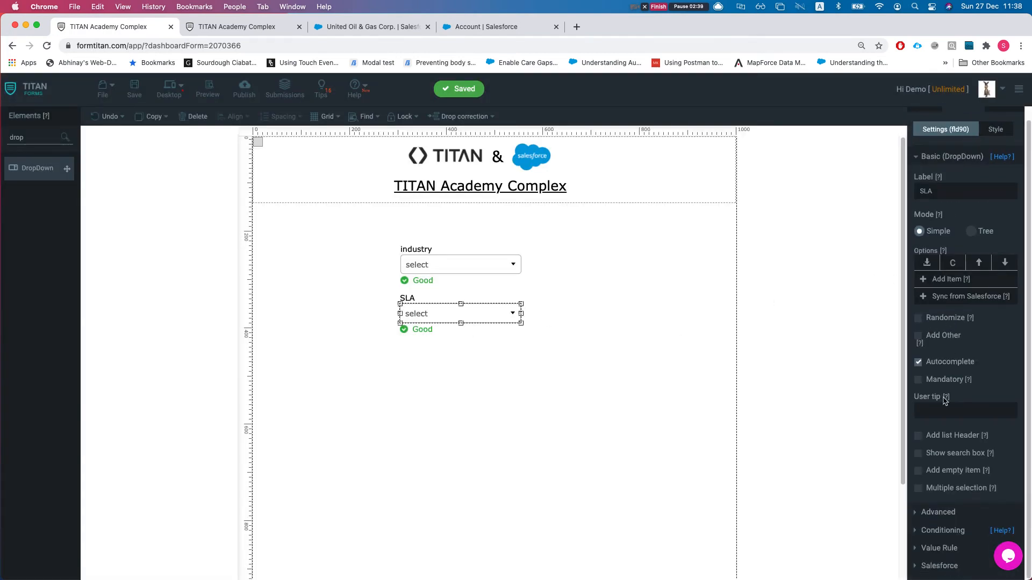
pyautogui.click(938, 512)
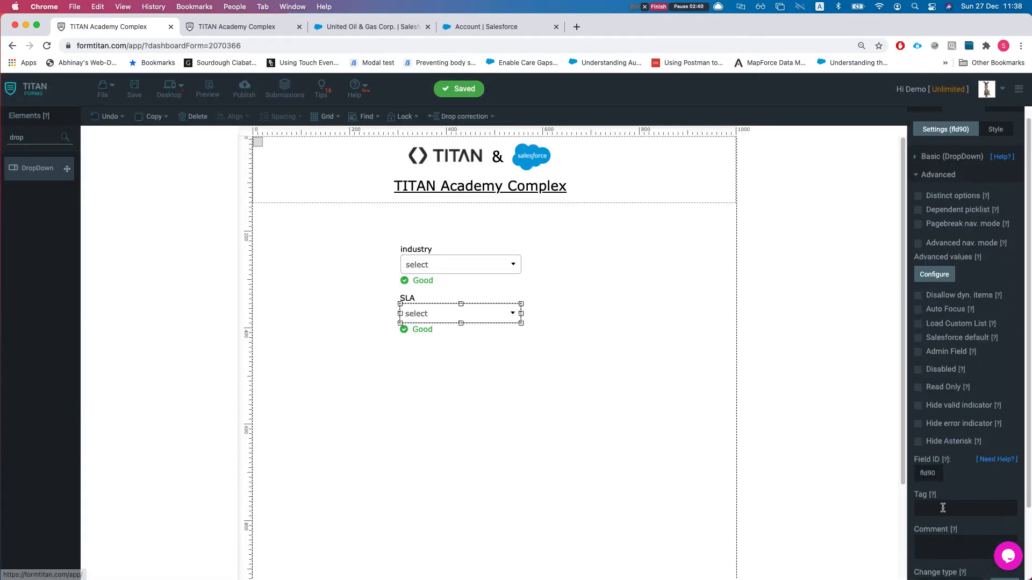
pyautogui.click(918, 210)
pyautogui.click(972, 235)
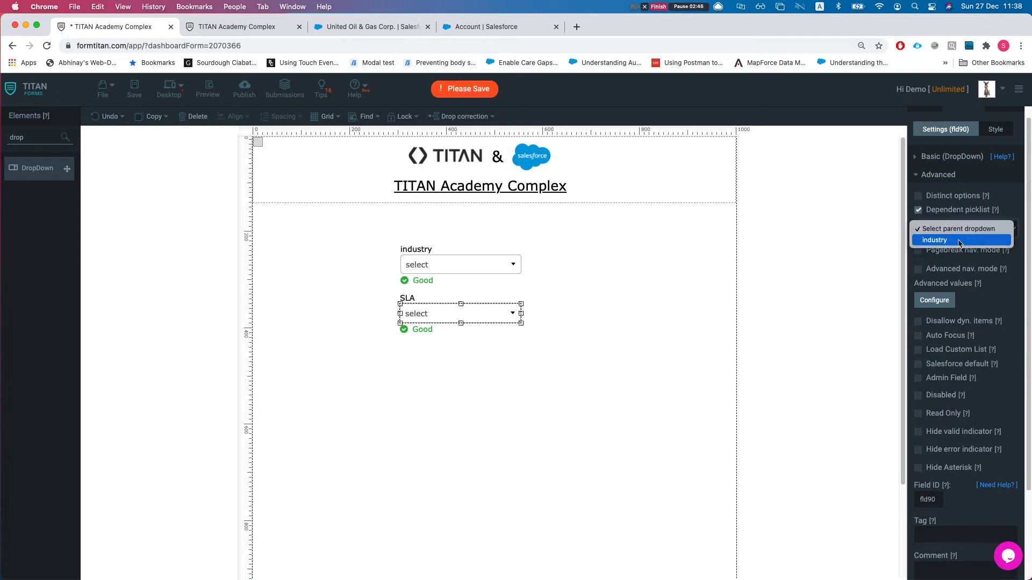
pyautogui.click(957, 241)
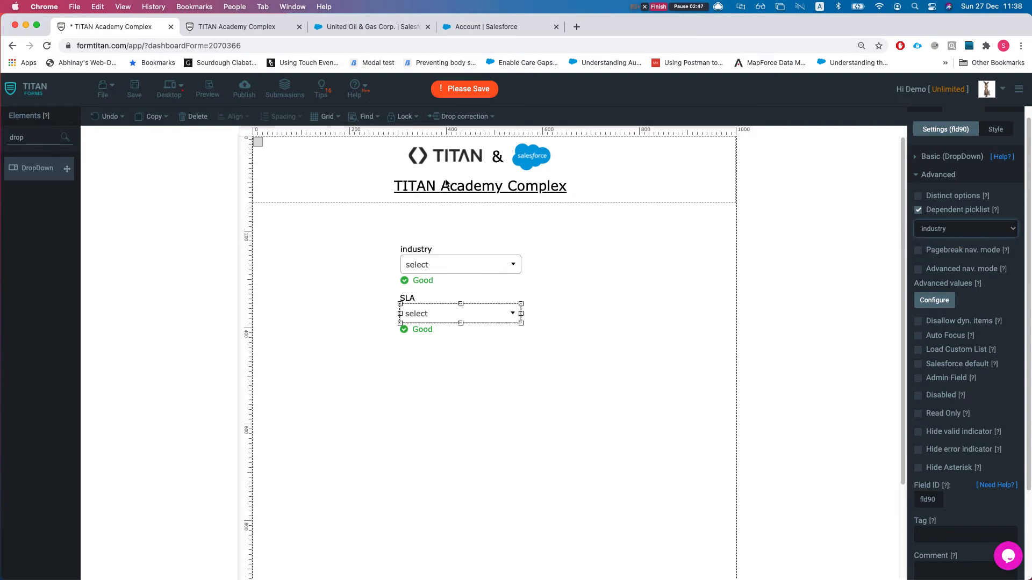
pyautogui.click(134, 94)
# Reload the published form, select Agriculture as the industry and display the SLA dropdown's options
pyautogui.click(215, 27)
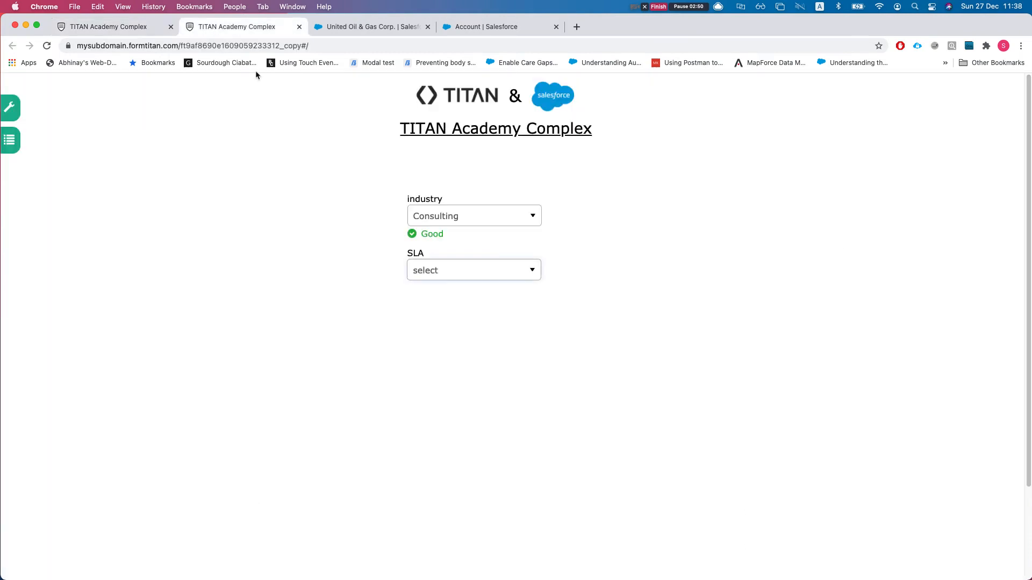
pyautogui.press('super+r')
pyautogui.click(444, 214)
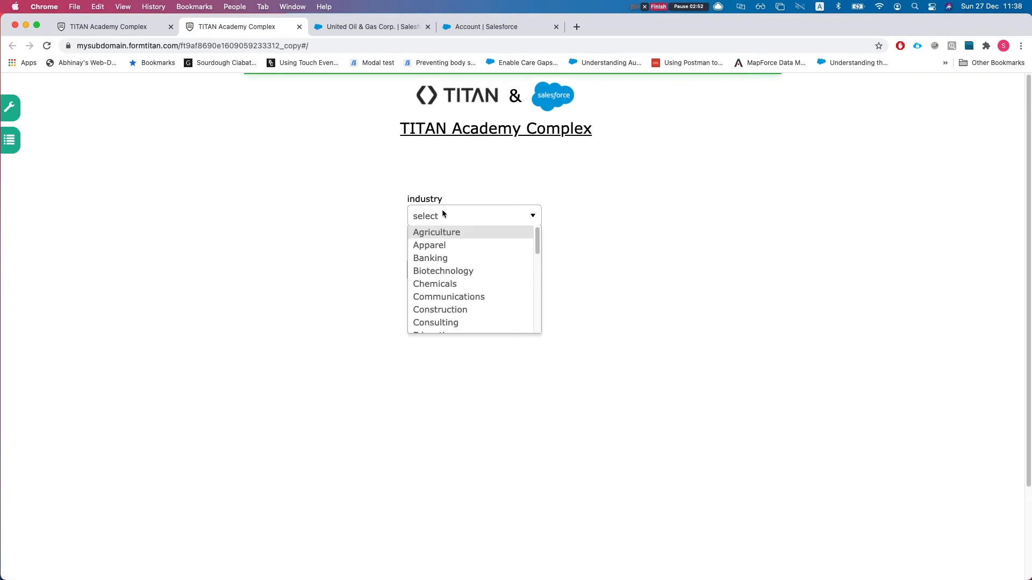
pyautogui.click(447, 233)
pyautogui.click(452, 269)
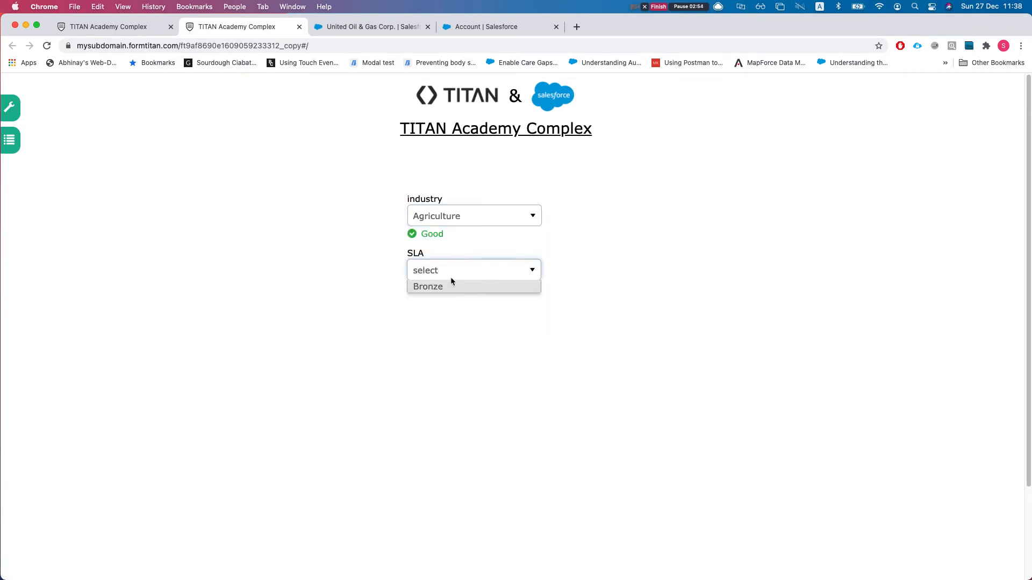
# Switch the industry to Biotechnology and to Construction, checking the SLA options offered for each
pyautogui.click(438, 220)
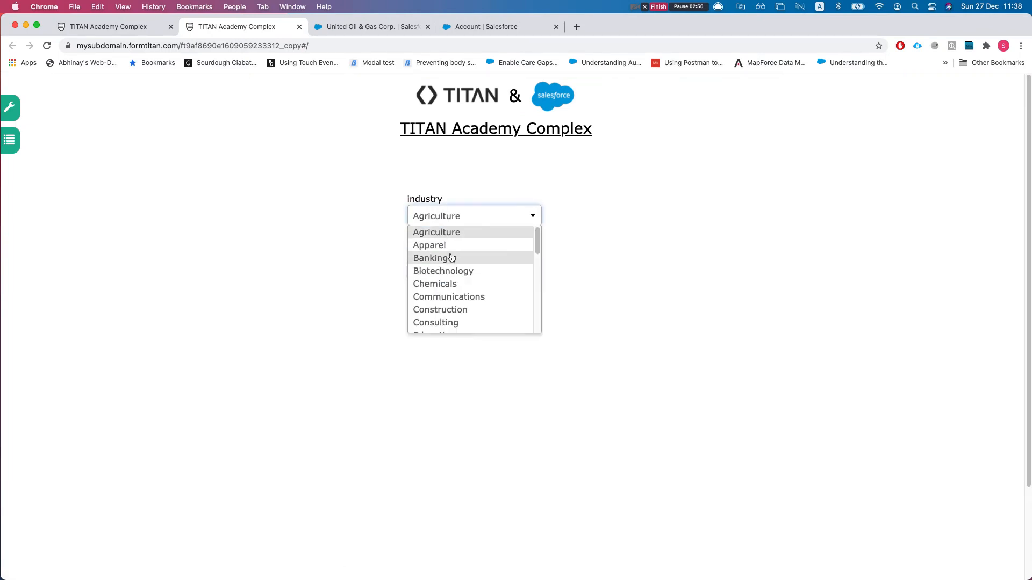
pyautogui.click(459, 271)
pyautogui.click(460, 270)
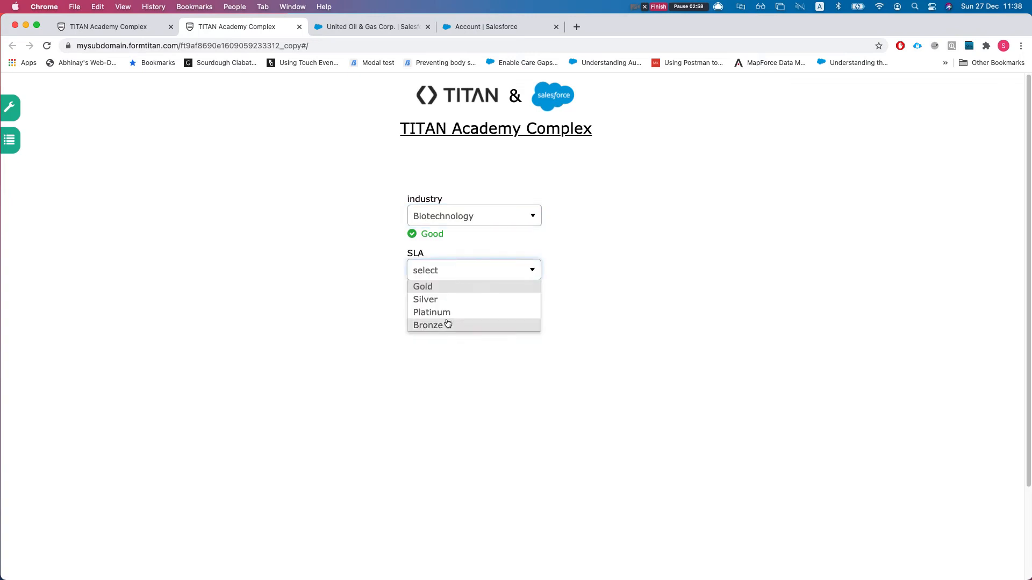
pyautogui.click(439, 227)
pyautogui.click(458, 311)
pyautogui.click(450, 271)
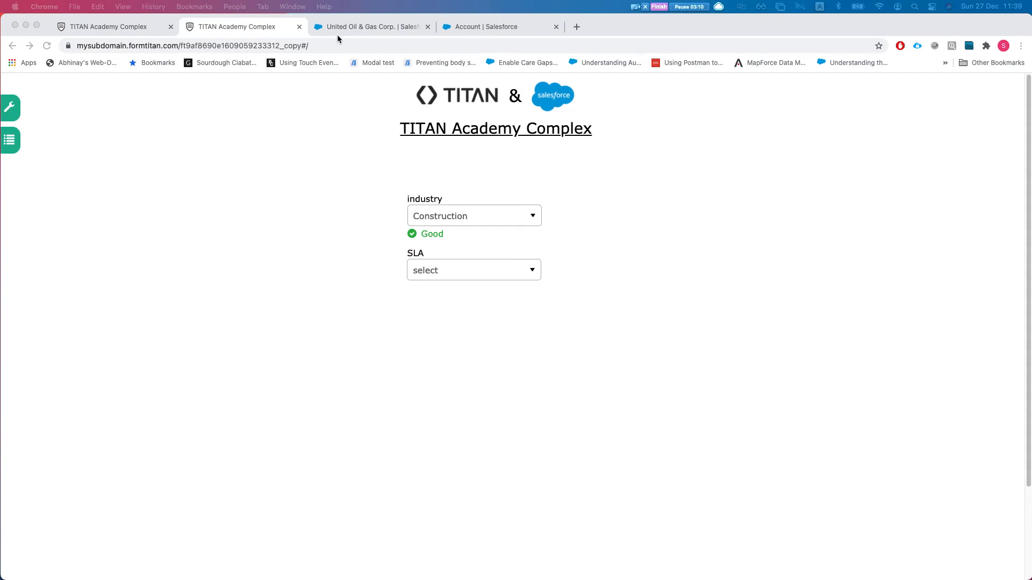
# Return to the Account object's Industry field page in Salesforce and copy the dependent field name Customer Priority
pyautogui.click(463, 25)
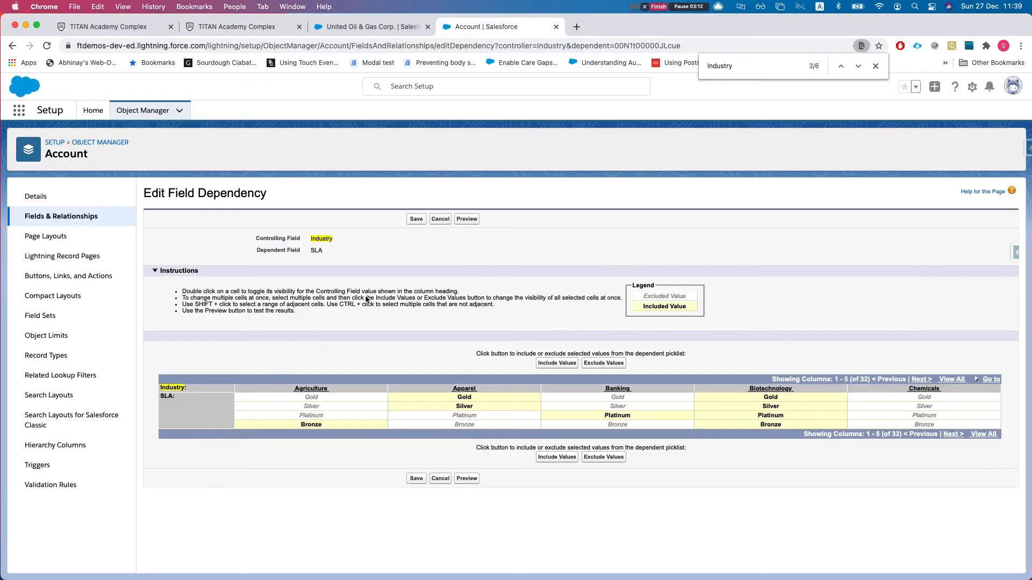
pyautogui.press('super+Left')
pyautogui.scroll(-1, 225, 355)
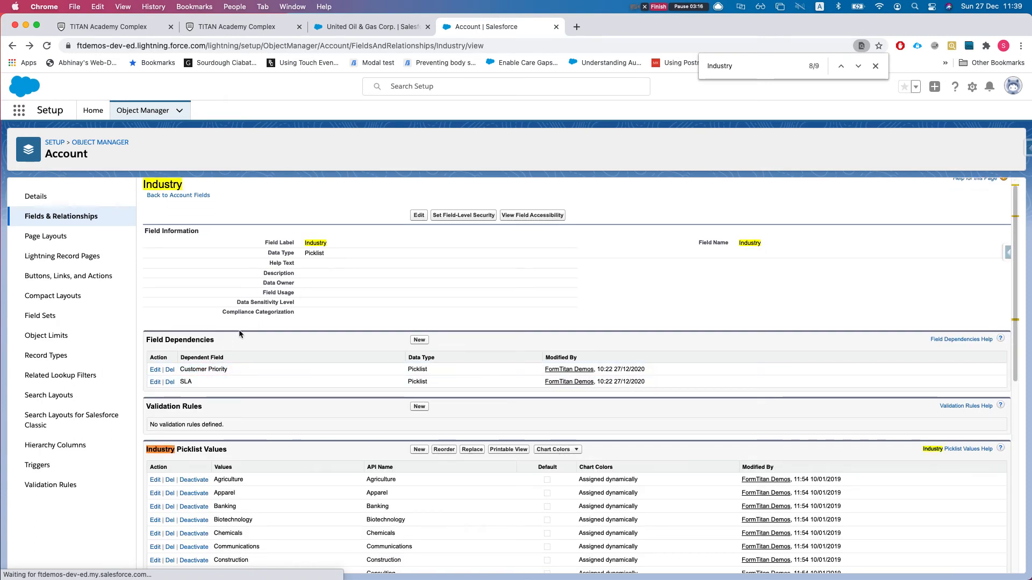
pyautogui.tripleClick(202, 370)
pyautogui.press('super+c')
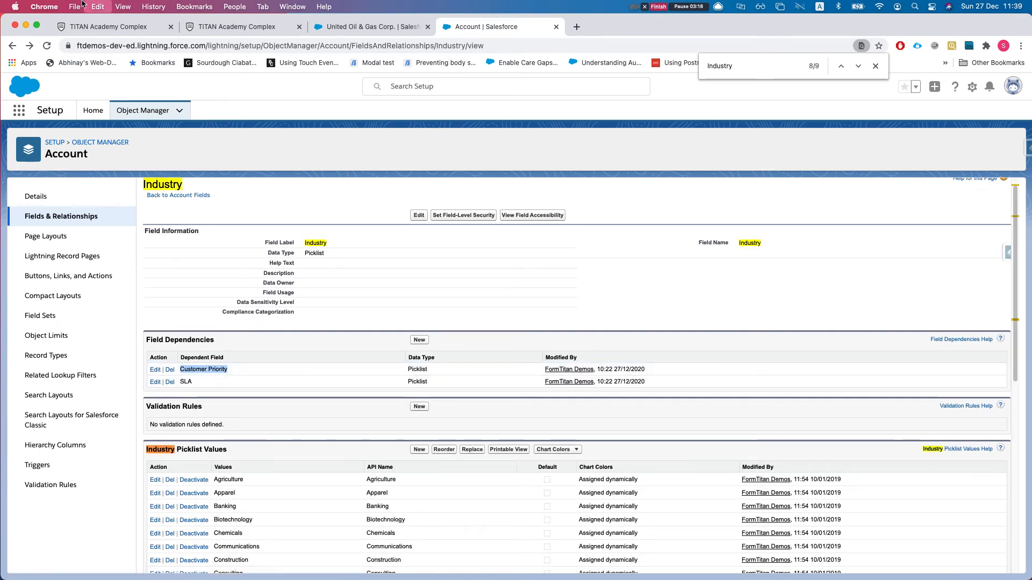
# Add a third dropdown below SLA in the form editor and label it Customer Priority
pyautogui.click(123, 27)
pyautogui.moveTo(36, 168); pyautogui.dragTo(438, 362)
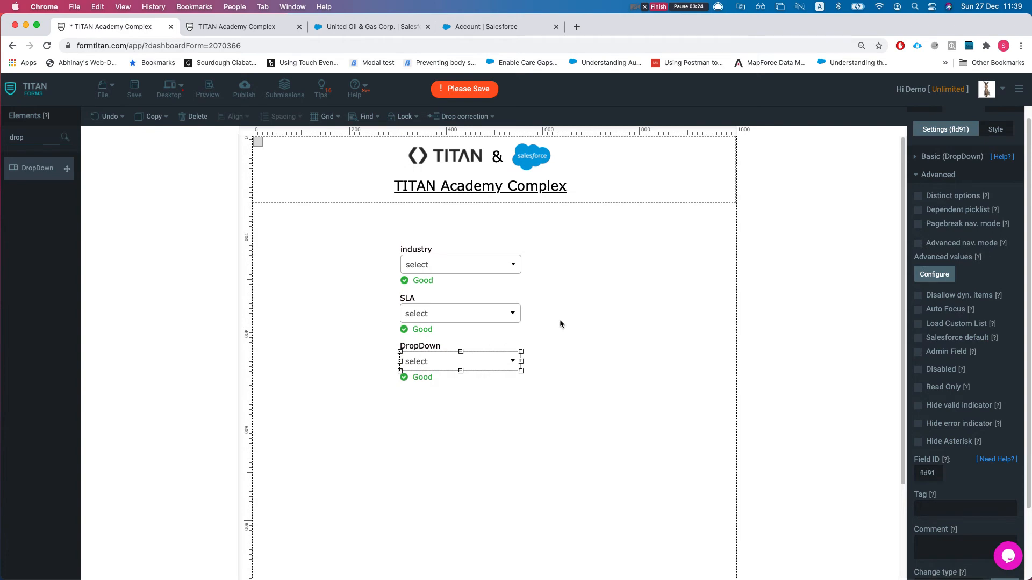
pyautogui.click(964, 157)
pyautogui.doubleClick(944, 194)
pyautogui.press('super+v')
# Sync the Customer Priority dropdown's options from the Salesforce Account object's Customer Priority picklist
pyautogui.click(928, 349)
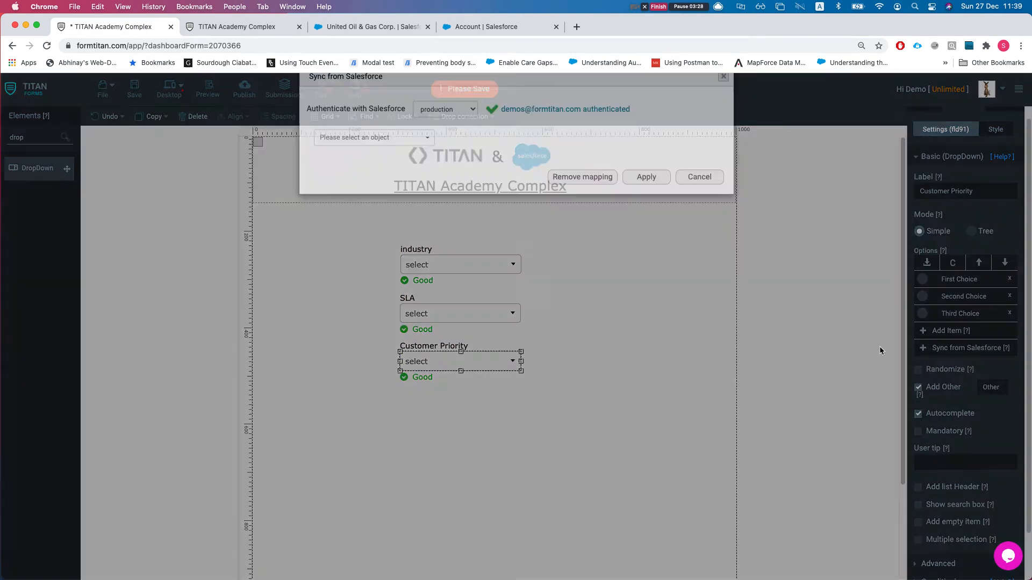
pyautogui.click(346, 161)
pyautogui.click(346, 189)
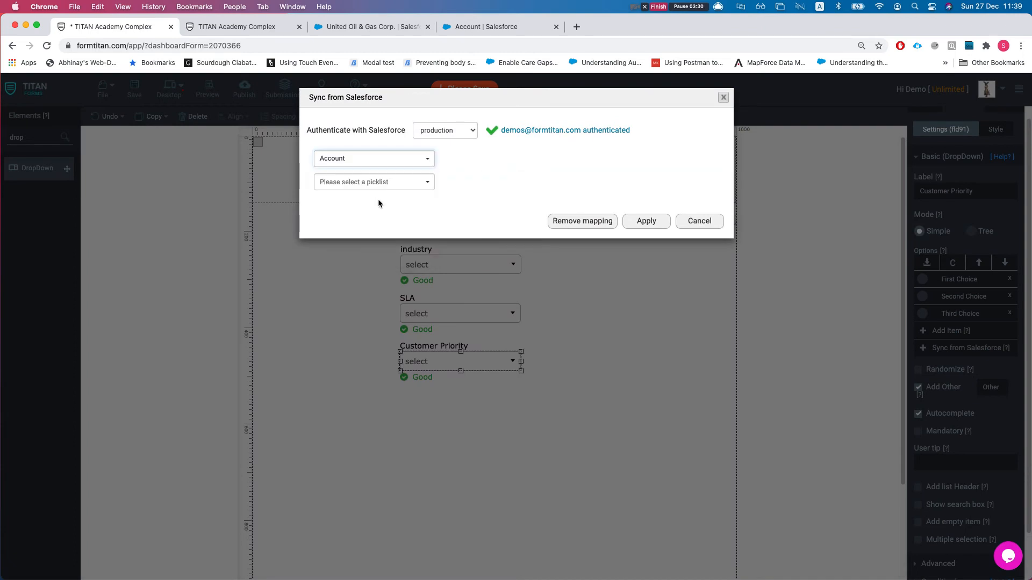
pyautogui.click(336, 183)
pyautogui.press('super+v')
pyautogui.click(349, 201)
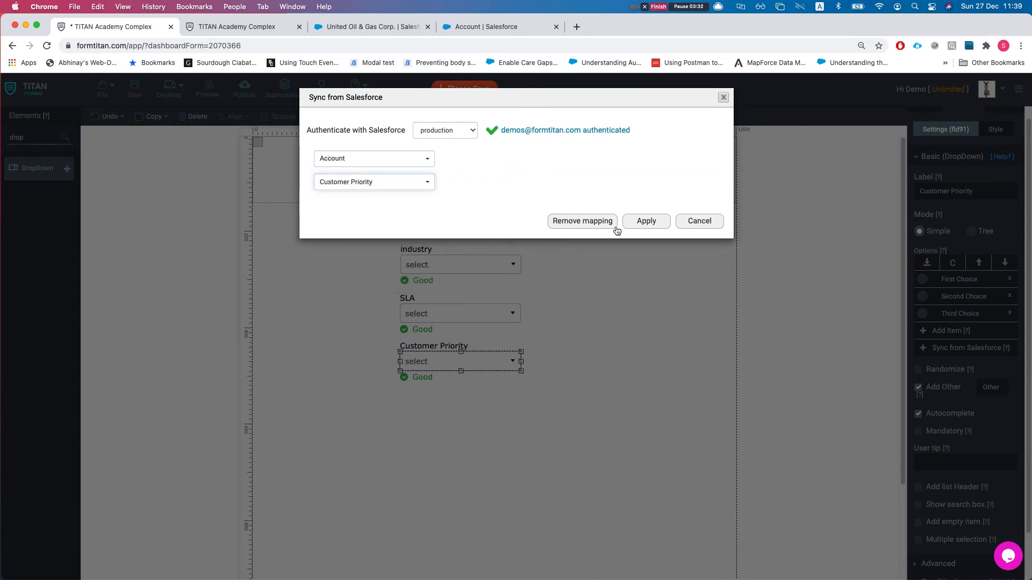
pyautogui.click(645, 223)
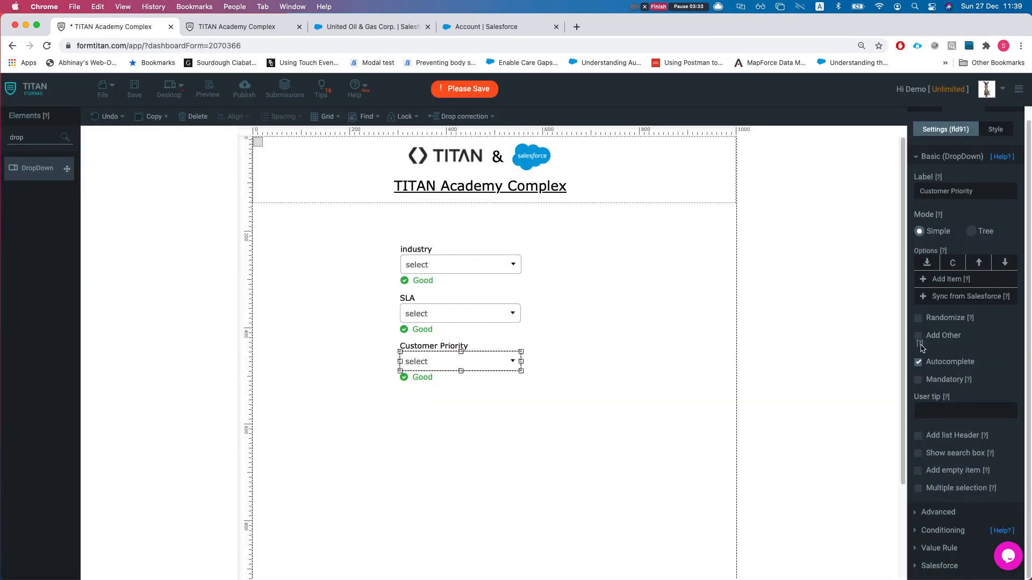
# Make the Customer Priority dropdown a dependent picklist with industry as its parent, and save the form
pyautogui.click(937, 159)
pyautogui.click(941, 190)
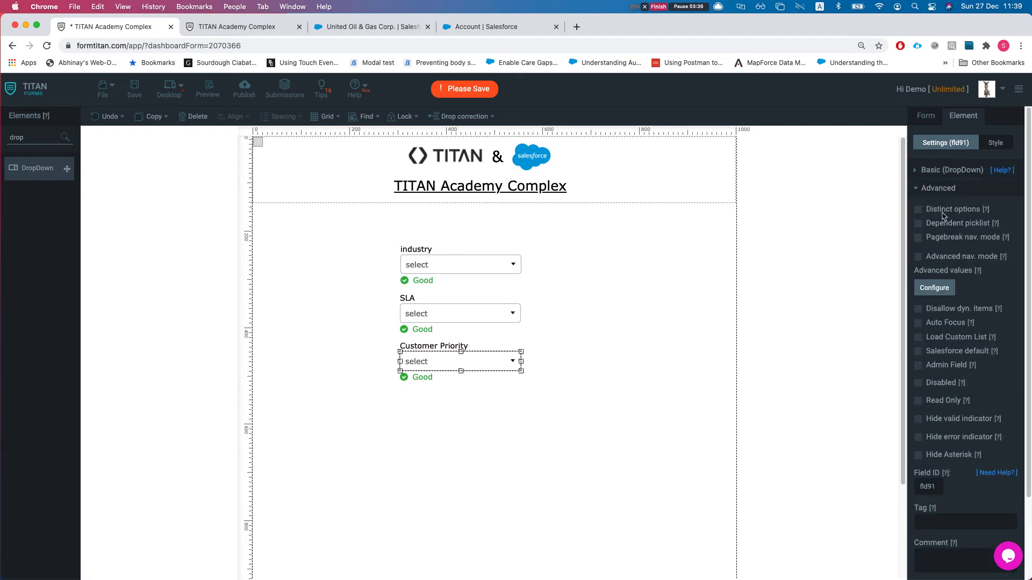
pyautogui.click(919, 224)
pyautogui.click(932, 242)
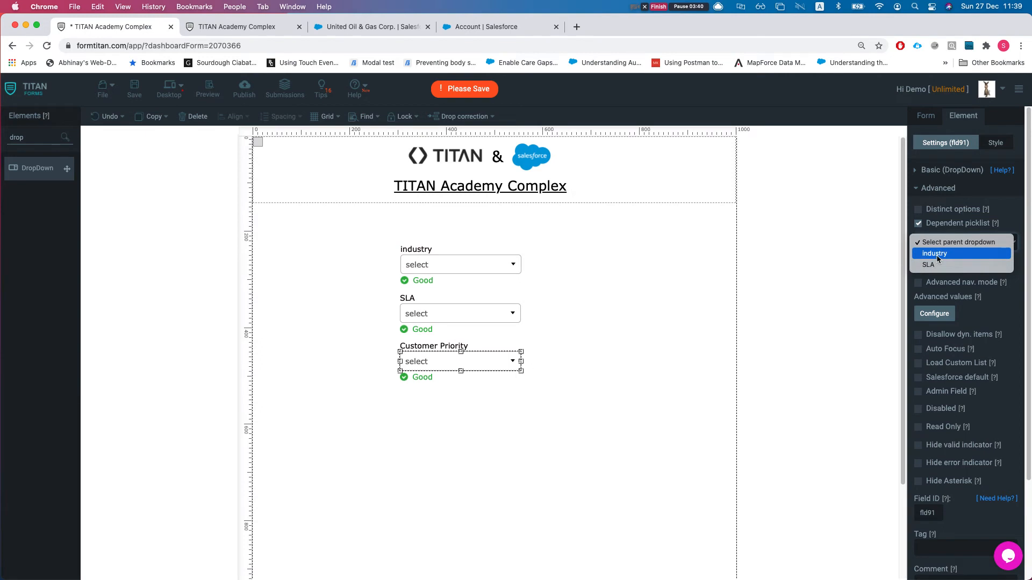
pyautogui.click(937, 258)
pyautogui.click(134, 89)
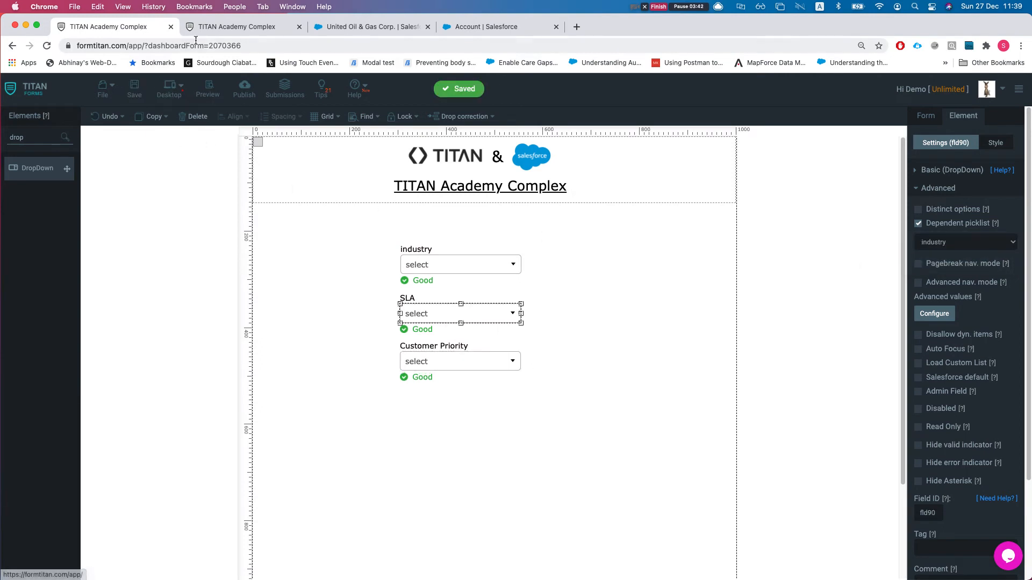
# Reload the published form and check the Customer Priority dropdown's options with no industry selected
pyautogui.click(211, 28)
pyautogui.press('super+r')
pyautogui.click(452, 221)
pyautogui.click(307, 251)
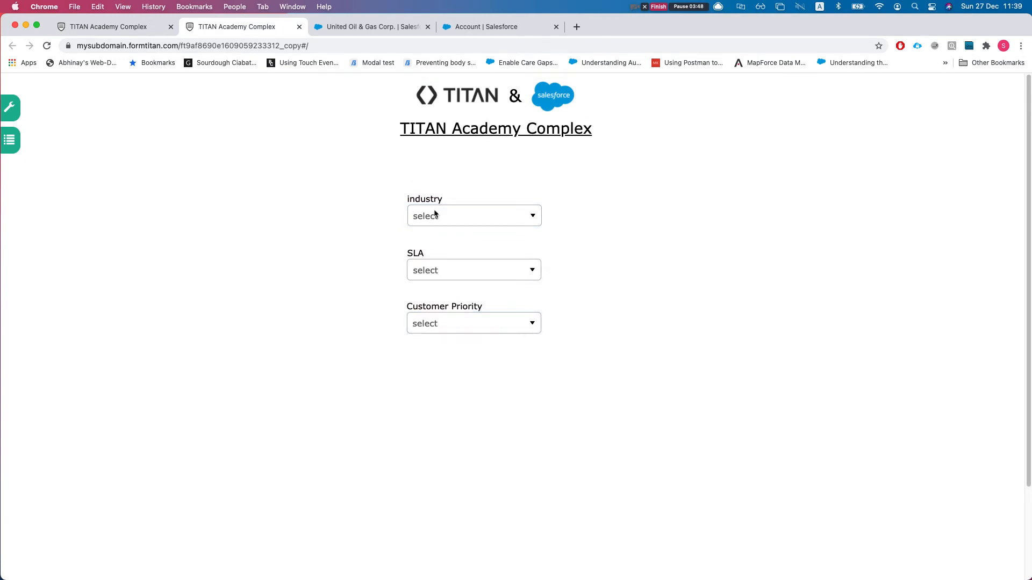
pyautogui.click(431, 323)
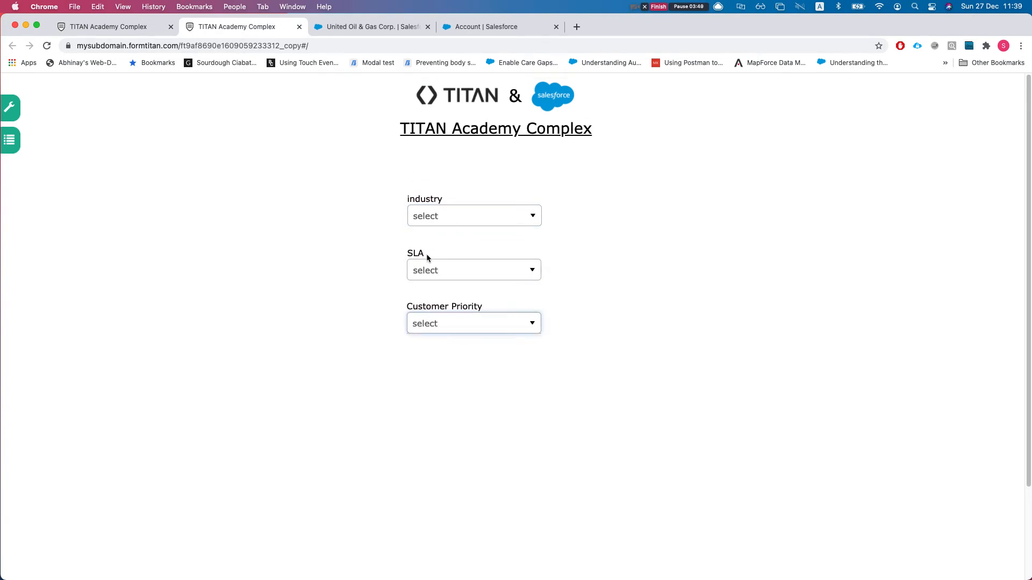
# Select Agriculture as the industry and examine the options offered by the SLA and Customer Priority dropdowns
pyautogui.click(430, 217)
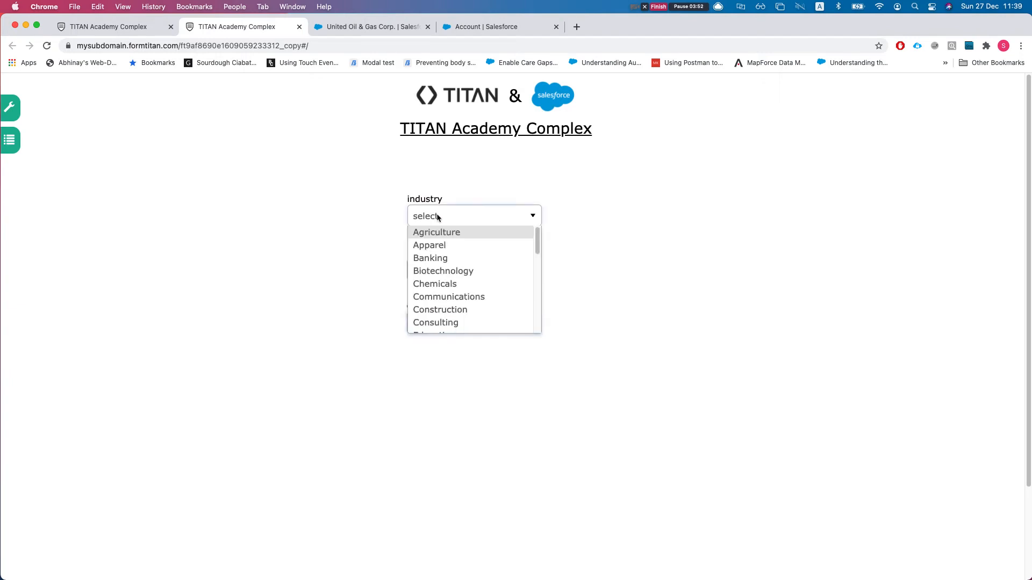
pyautogui.click(434, 231)
pyautogui.click(447, 269)
pyautogui.click(435, 331)
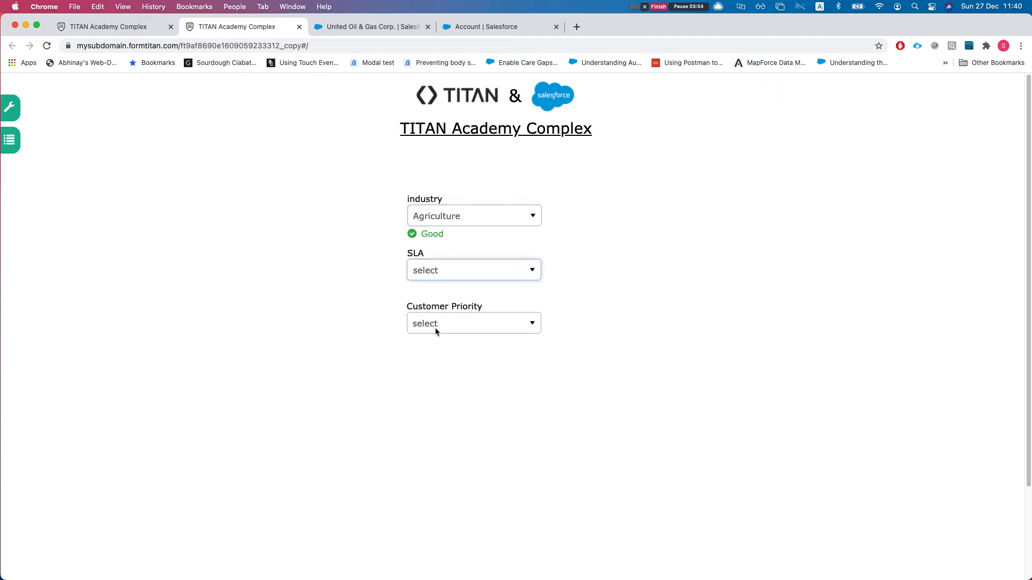
pyautogui.click(446, 325)
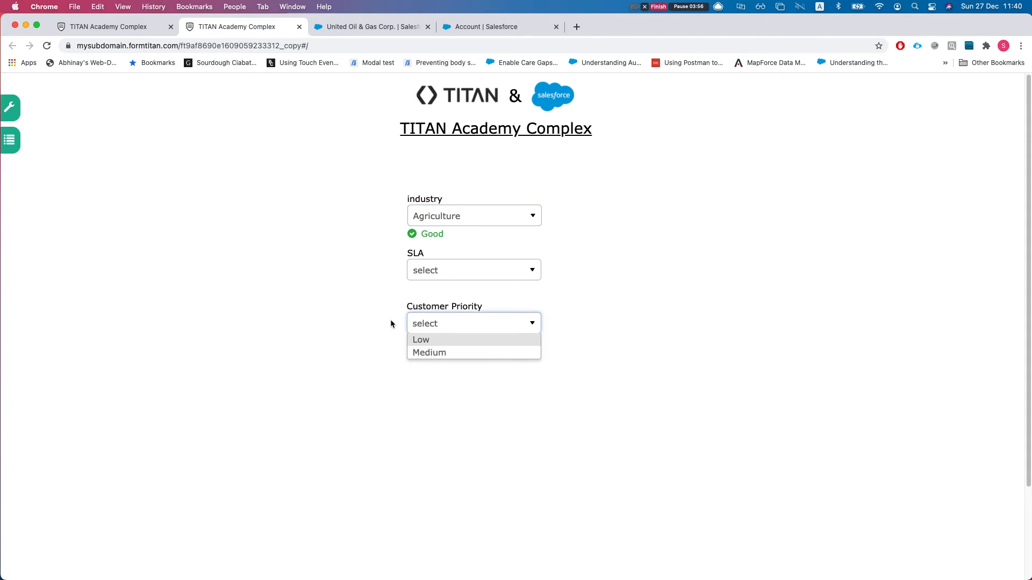
pyautogui.click(346, 245)
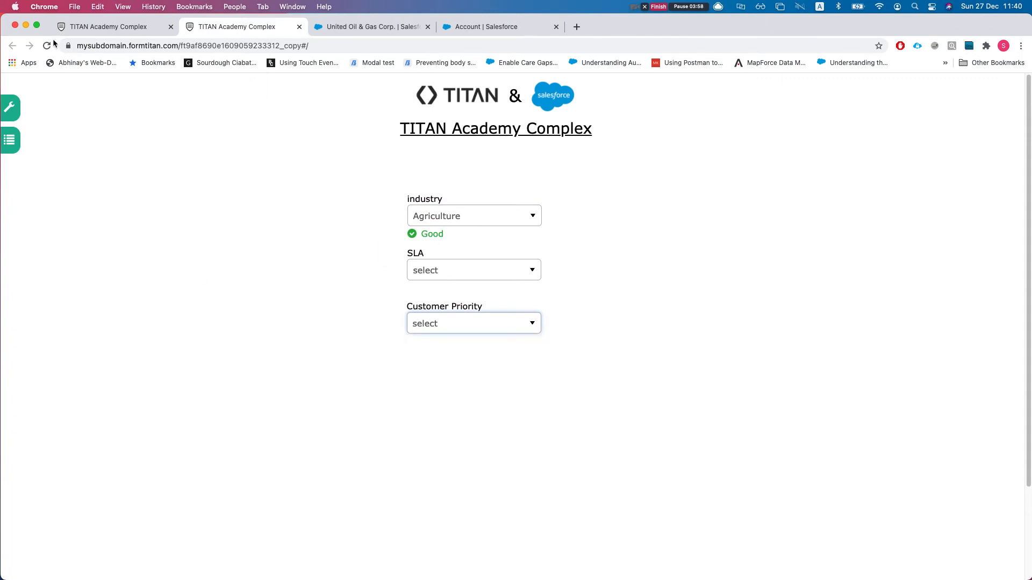
# Collapse the SLA dropdown's Advanced settings in the form editor, and display the Account object's record types in Salesforce
pyautogui.click(64, 27)
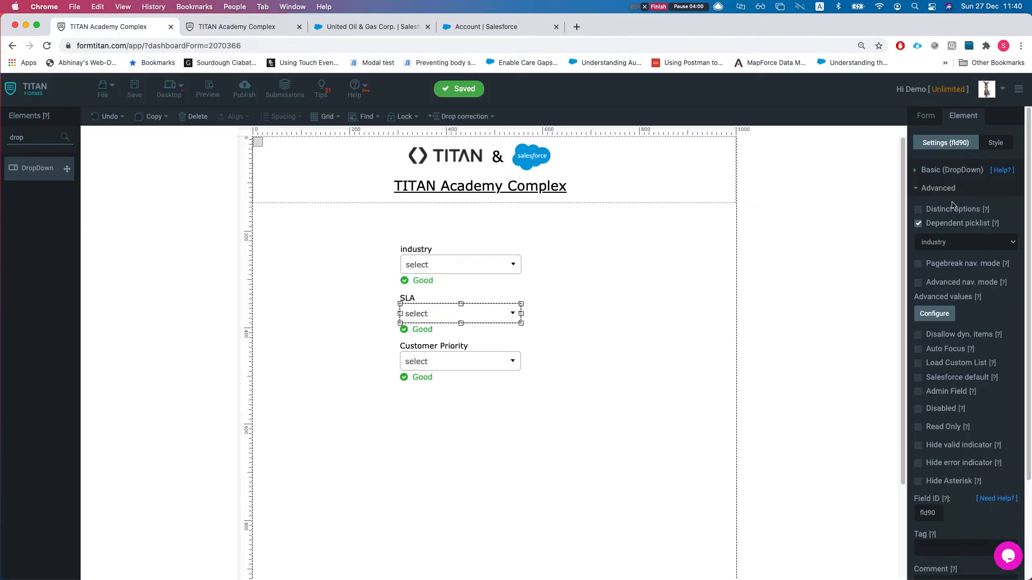
pyautogui.click(925, 188)
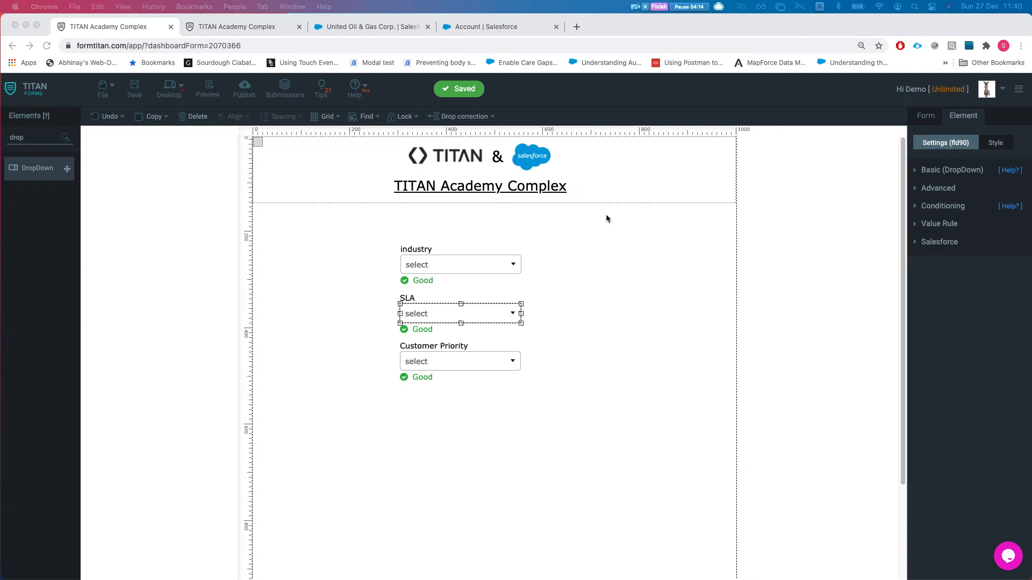
pyautogui.click(462, 27)
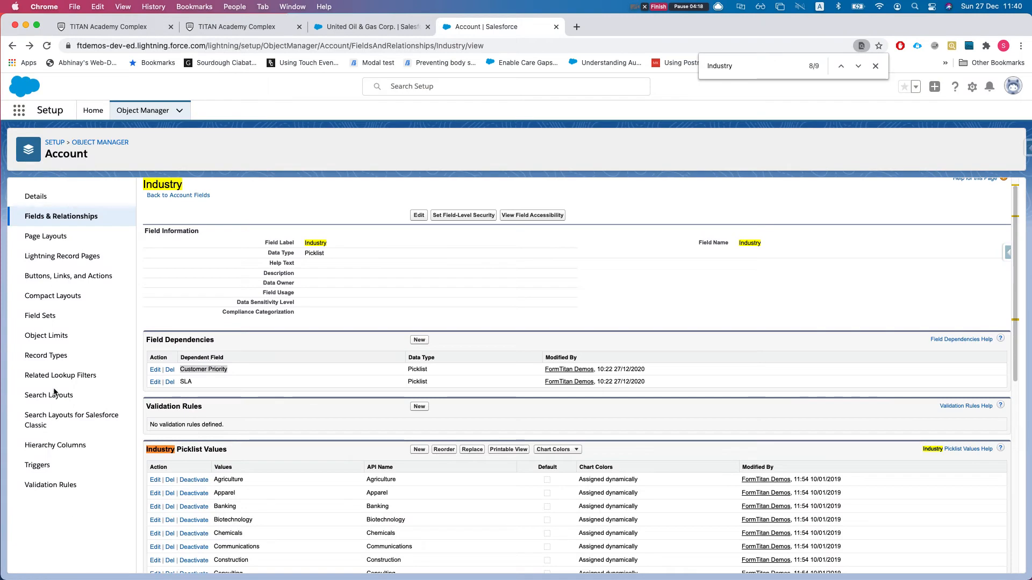
pyautogui.click(43, 357)
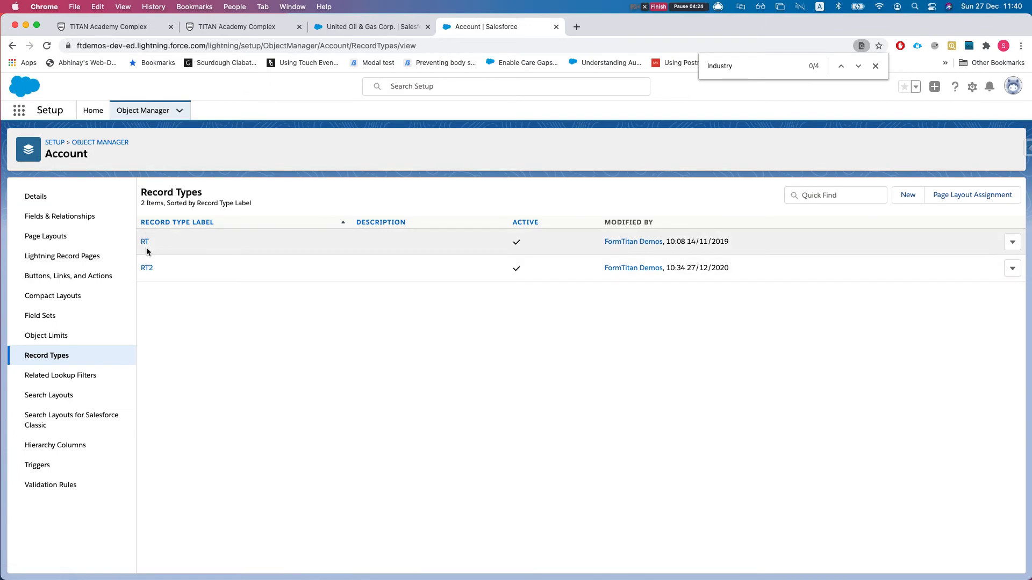
# Examine which Industry picklist values are selected for the RT record type, and leave the picklist unchanged
pyautogui.click(145, 243)
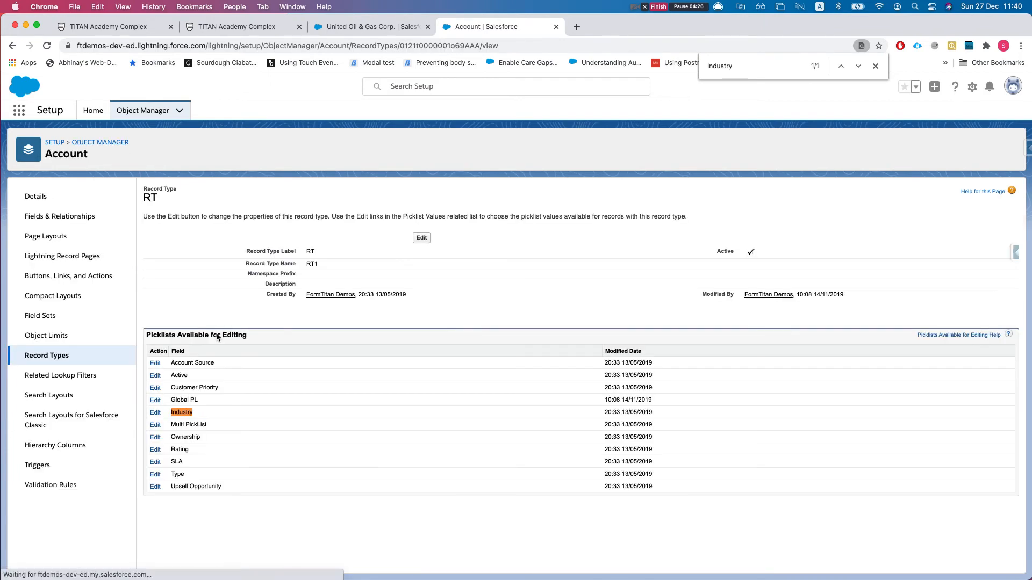
pyautogui.click(154, 413)
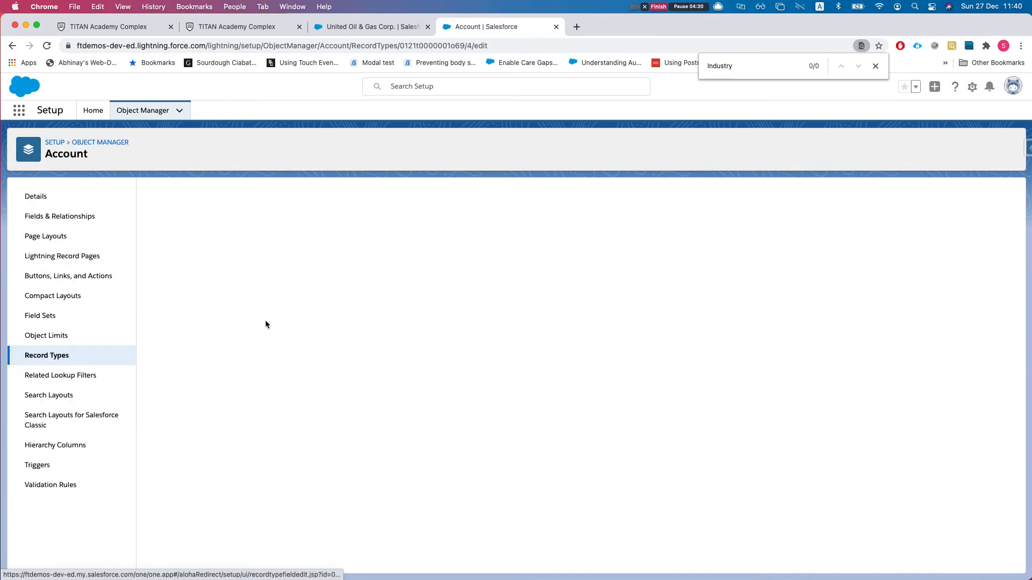
pyautogui.scroll(-5, 266, 366)
pyautogui.scroll(5, 266, 373)
pyautogui.scroll(-5, 263, 347)
pyautogui.scroll(4, 266, 362)
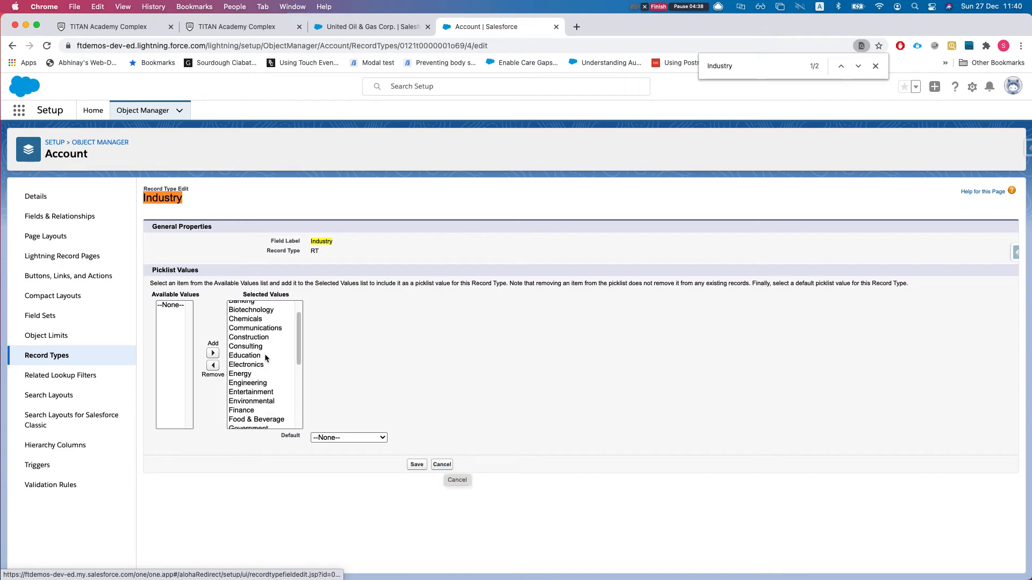
pyautogui.click(441, 465)
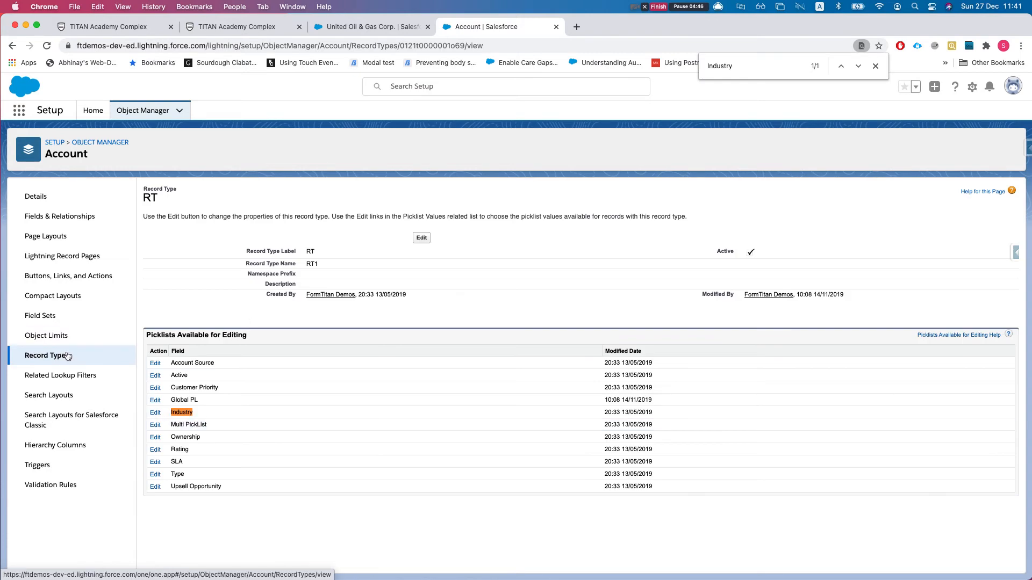
# Display the Industry picklist values of the RT2 record type and copy the record type ID from the page address
pyautogui.click(47, 355)
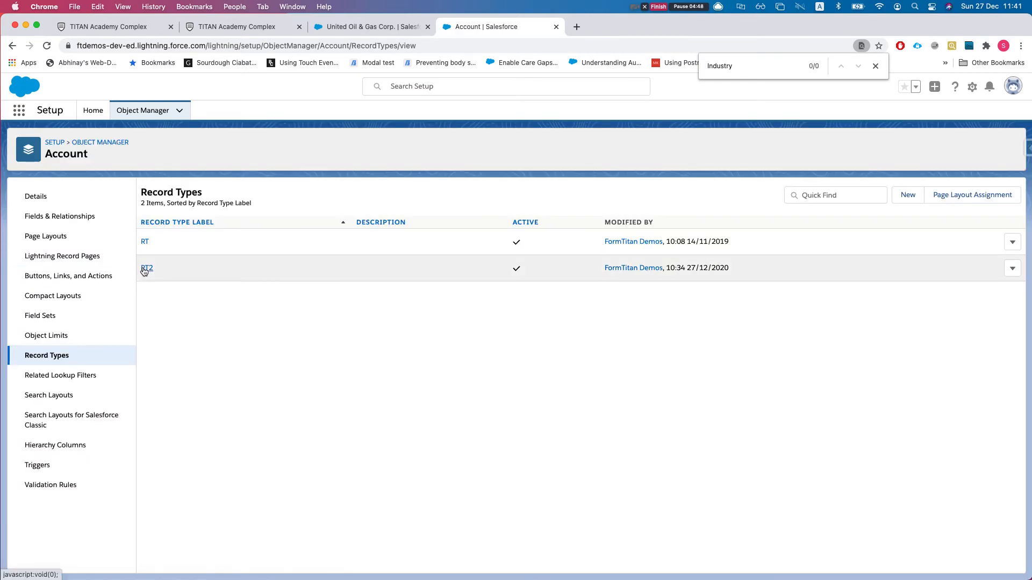
pyautogui.click(145, 267)
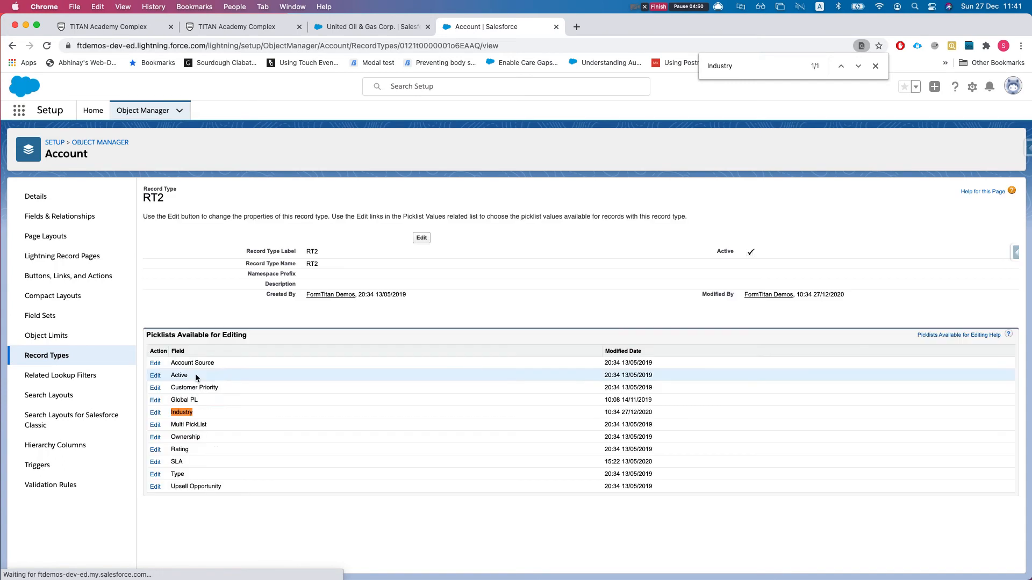
pyautogui.click(154, 412)
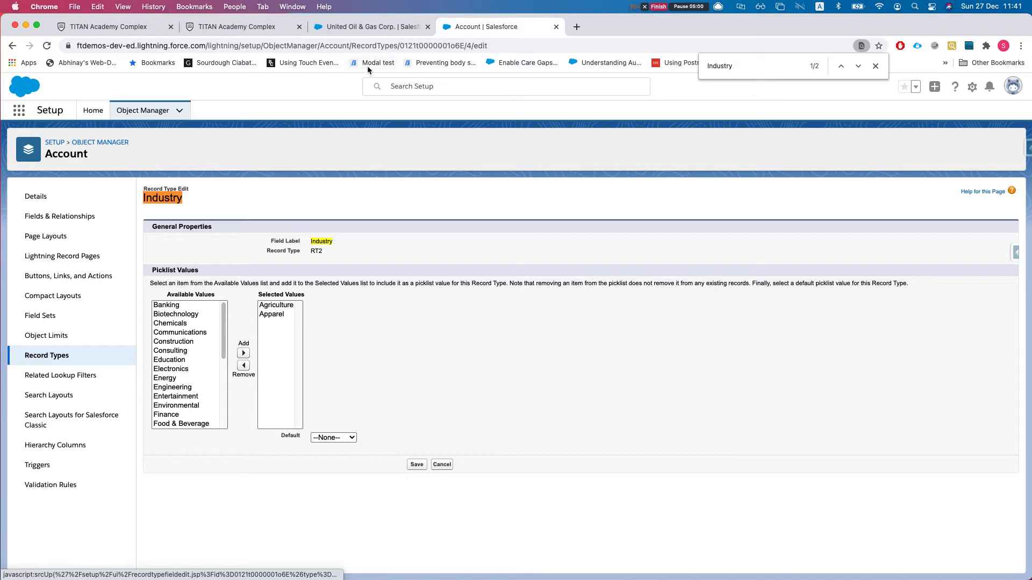
pyautogui.doubleClick(451, 46)
pyautogui.press('super+c')
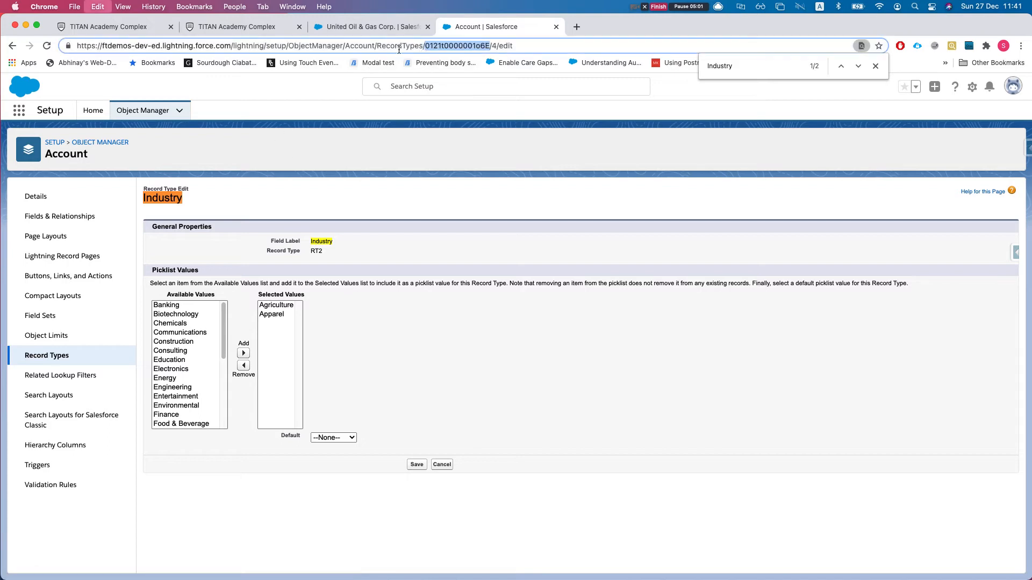
# In the form's Get From Salesforce settings, enable record type filtering for the Account - Load picklist mapping
pyautogui.click(146, 33)
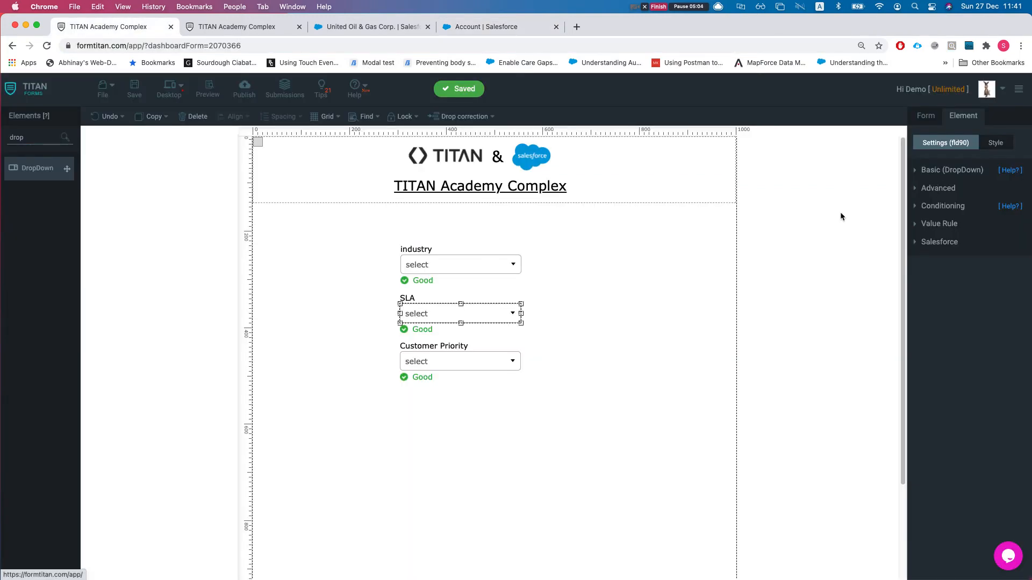
pyautogui.click(926, 117)
pyautogui.click(937, 313)
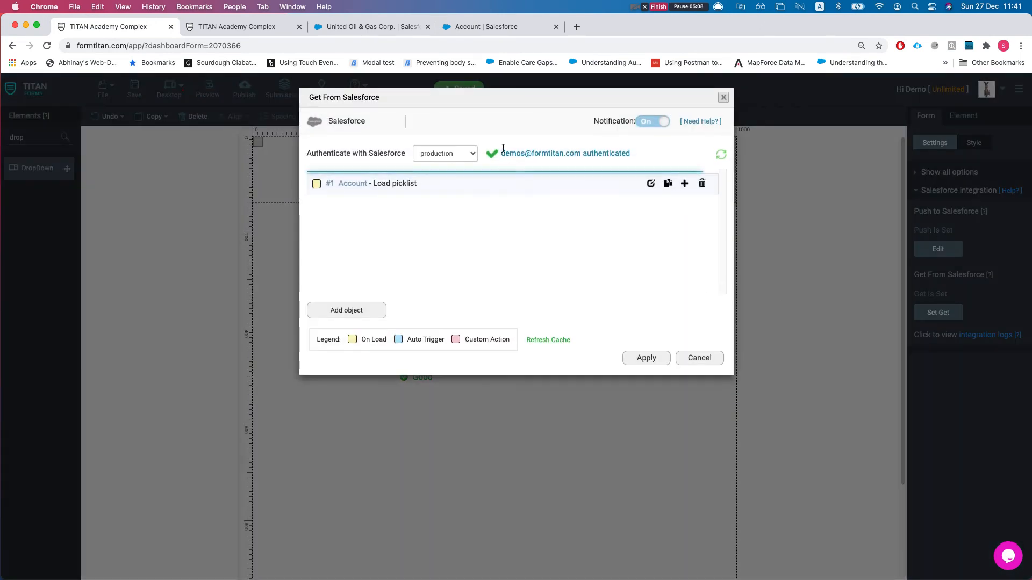
pyautogui.click(650, 183)
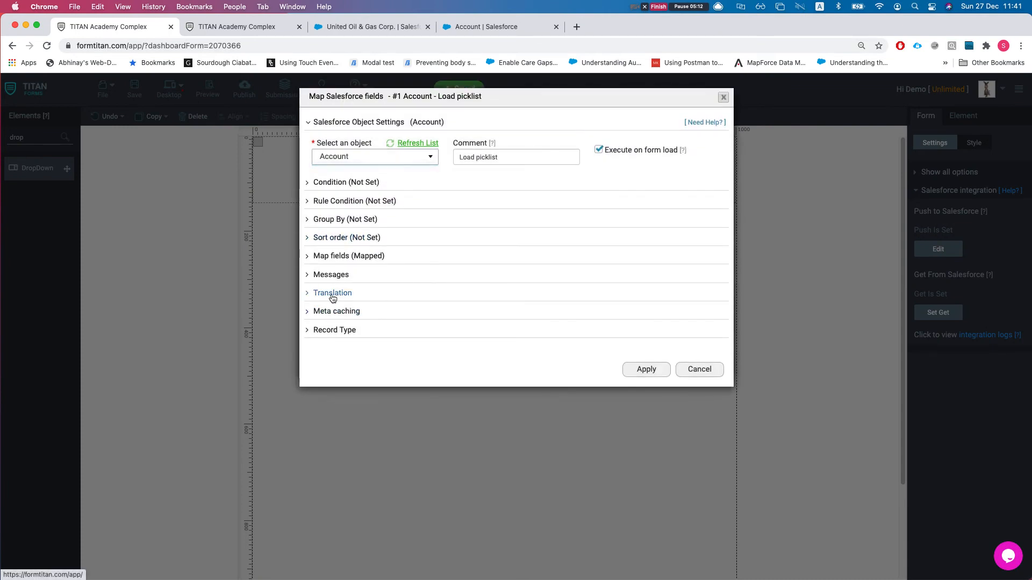
pyautogui.click(334, 329)
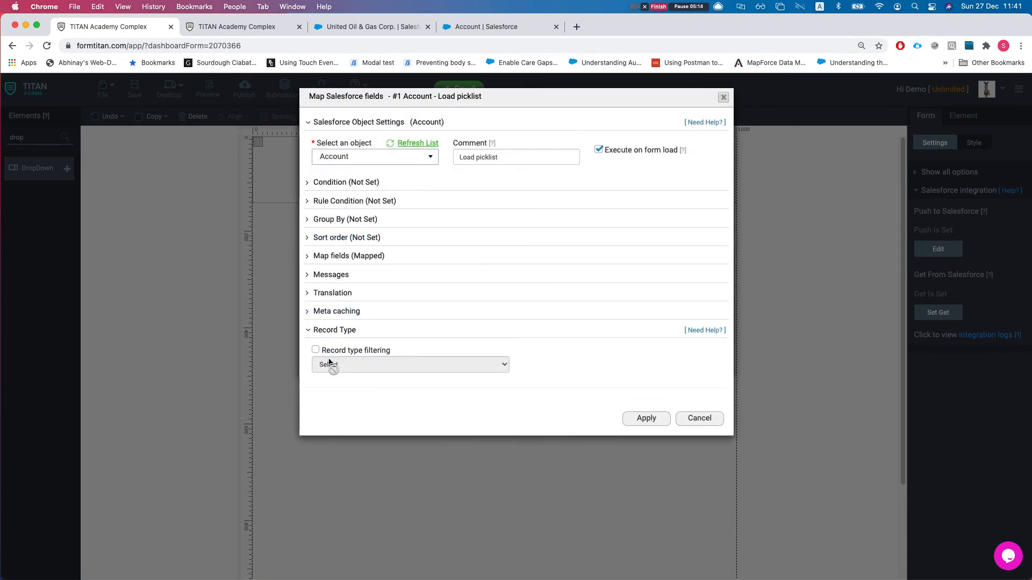
pyautogui.click(315, 350)
# Set the record type filter to Other with the ID 0121t0000001o6E, apply the mapping and save the form
pyautogui.click(345, 365)
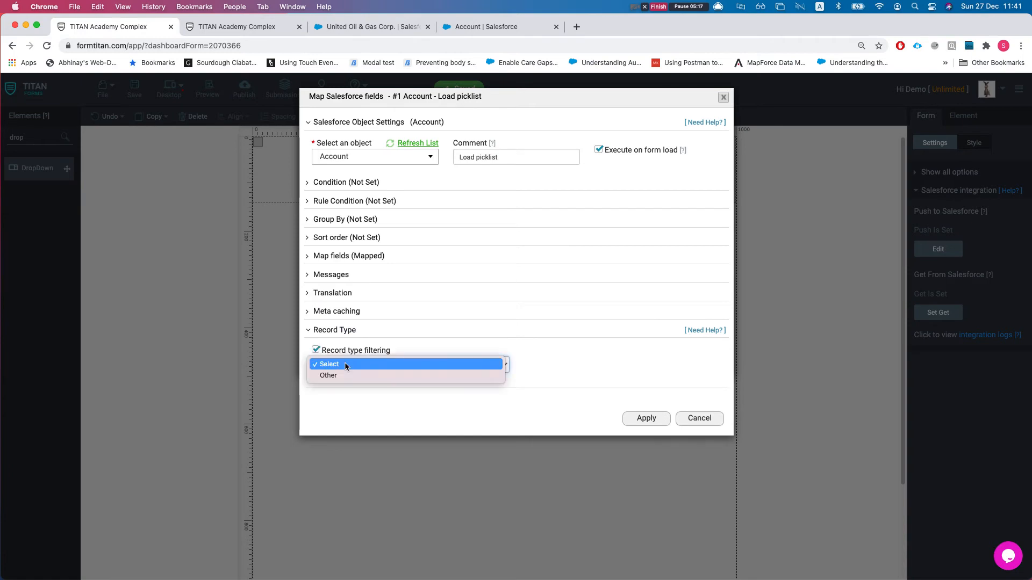
pyautogui.click(394, 379)
pyautogui.click(377, 388)
pyautogui.press('super+v')
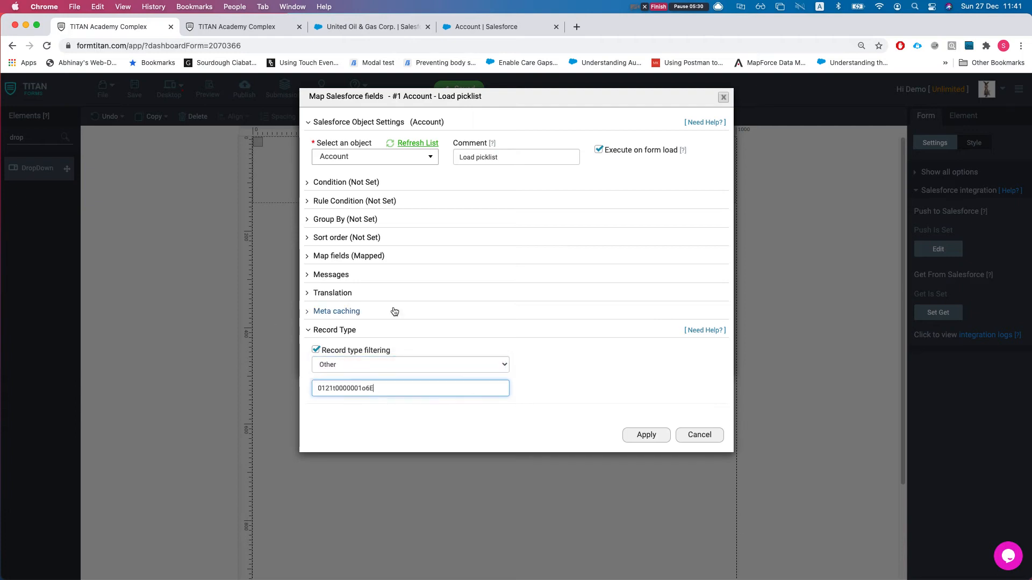
pyautogui.click(634, 439)
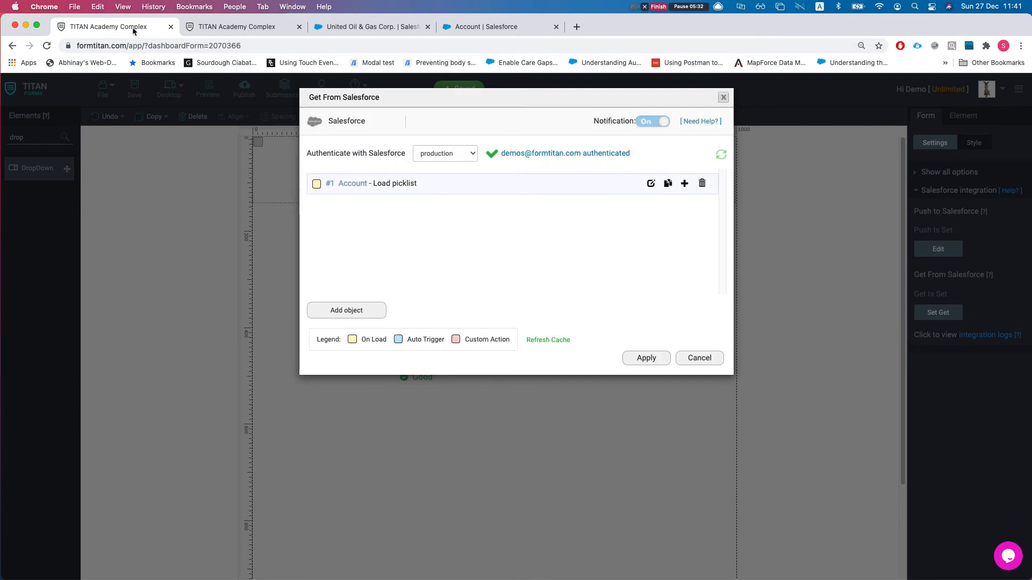
pyautogui.click(622, 357)
pyautogui.click(135, 89)
# Reload the published form and check which options the industry dropdown offers with the RT2 filter
pyautogui.click(237, 27)
pyautogui.press('super+r')
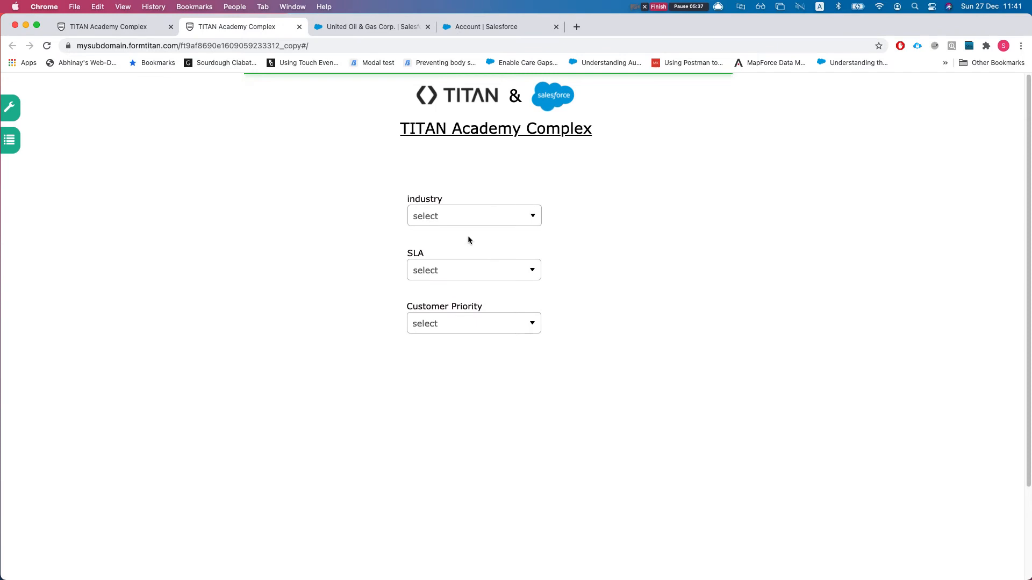
pyautogui.click(470, 218)
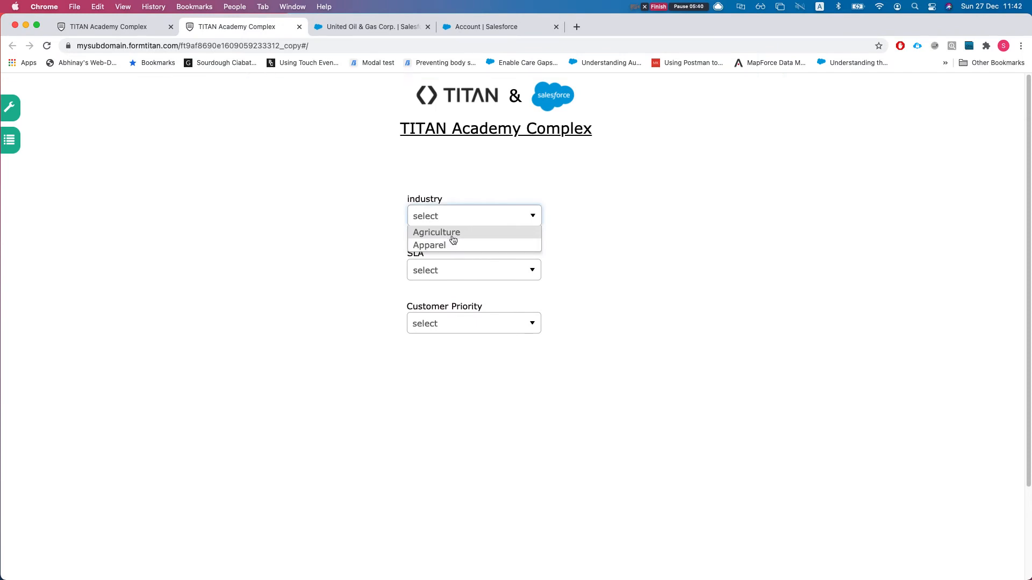
pyautogui.click(357, 245)
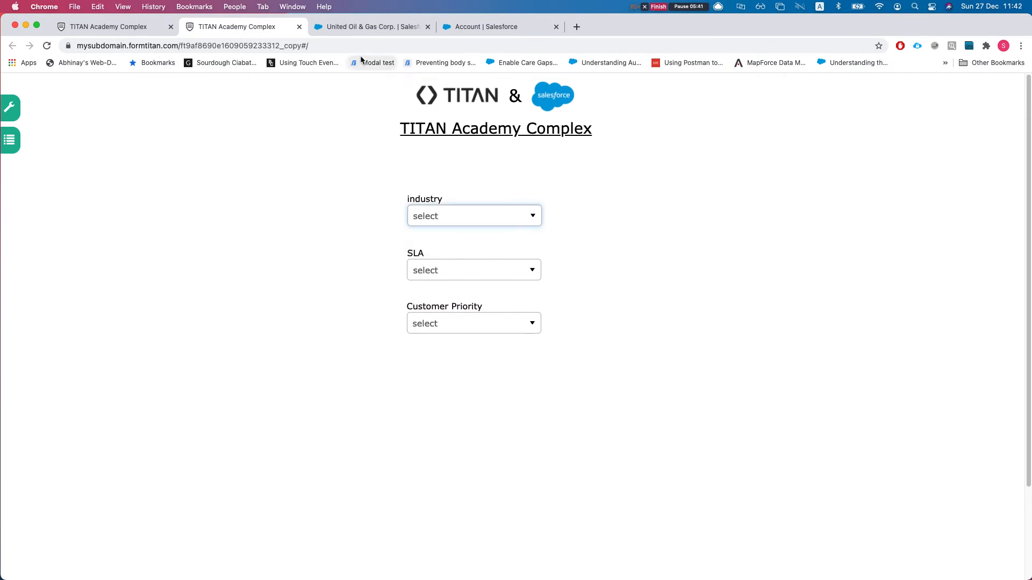
# Display the Account object's RT record type in Salesforce and copy its record type ID from the page address
pyautogui.click(482, 27)
pyautogui.press('super+bracketleft')
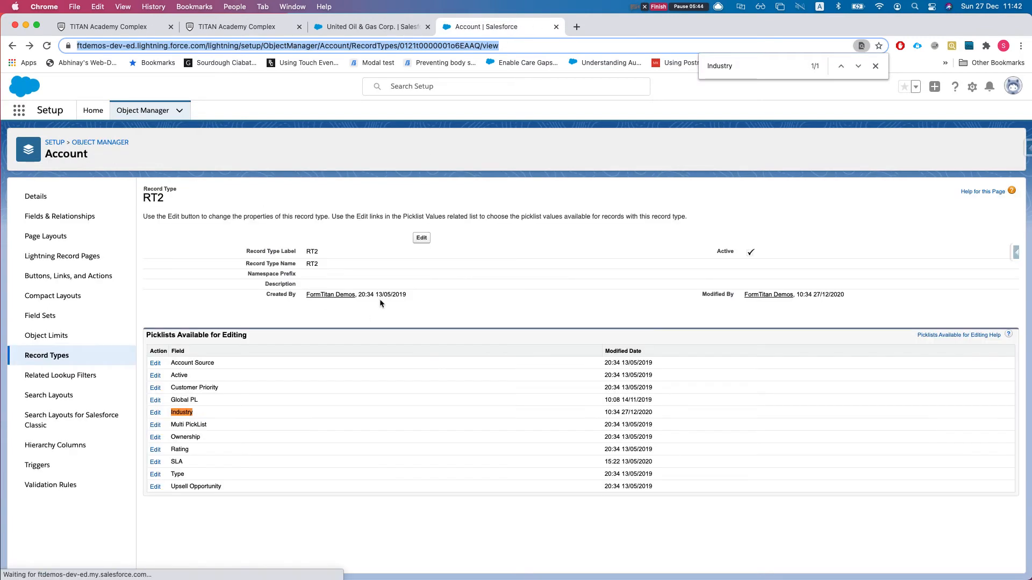
pyautogui.press('super+bracketleft')
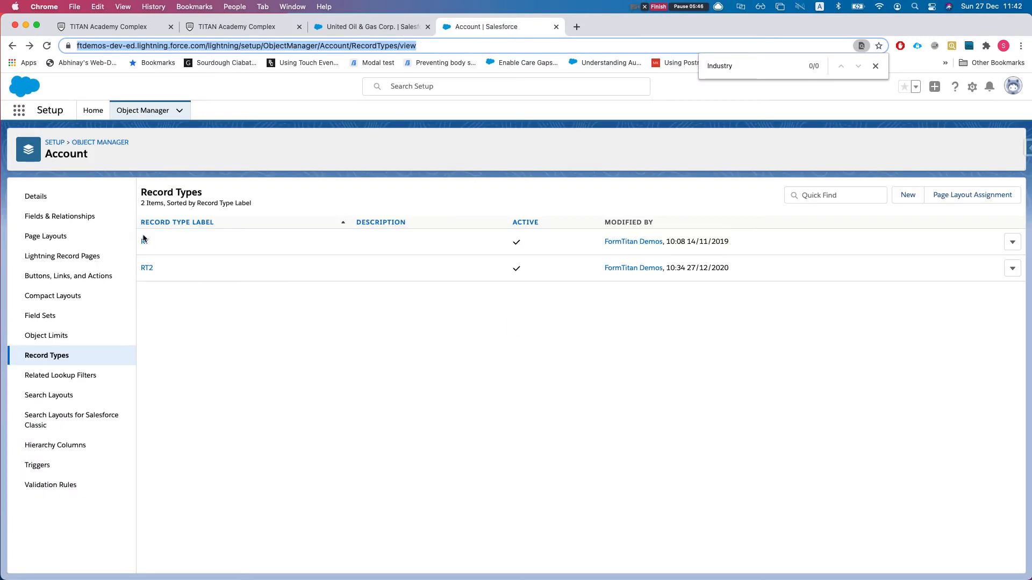
pyautogui.click(146, 245)
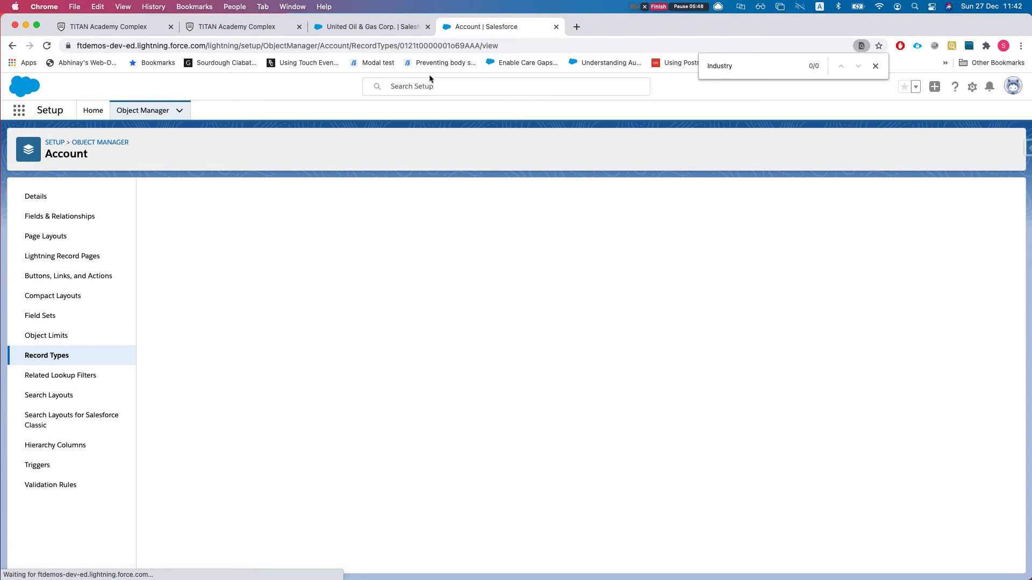
pyautogui.doubleClick(433, 46)
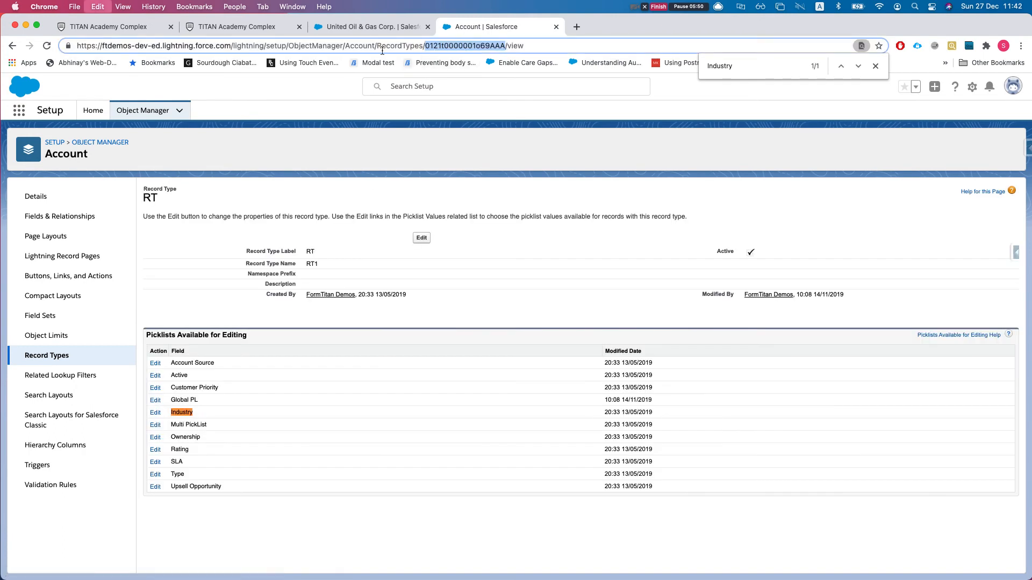
# Replace the record type filter ID in the Account - Load picklist mapping with 0121t0000001o69AAA and apply the change
pyautogui.click(158, 30)
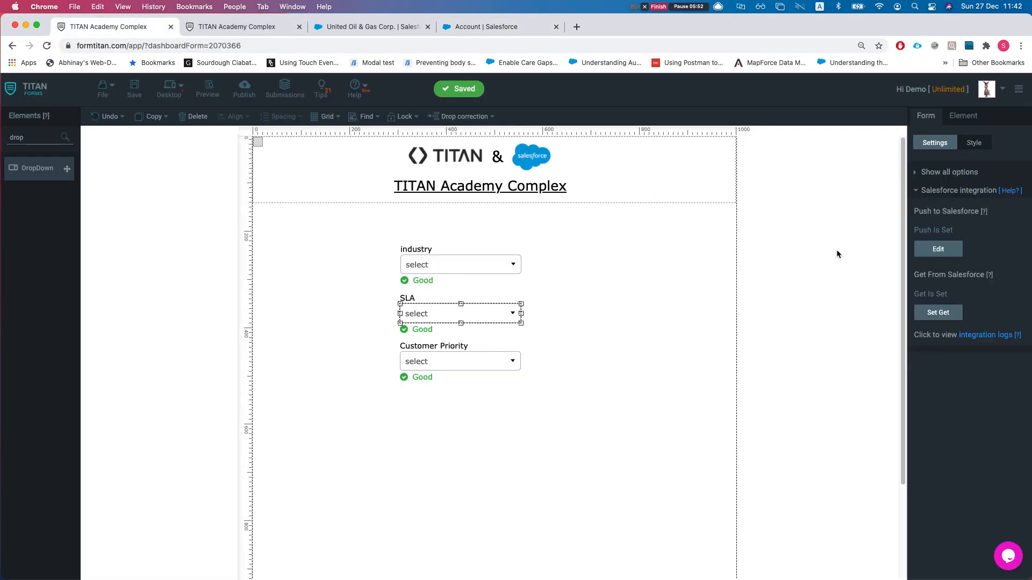
pyautogui.click(937, 314)
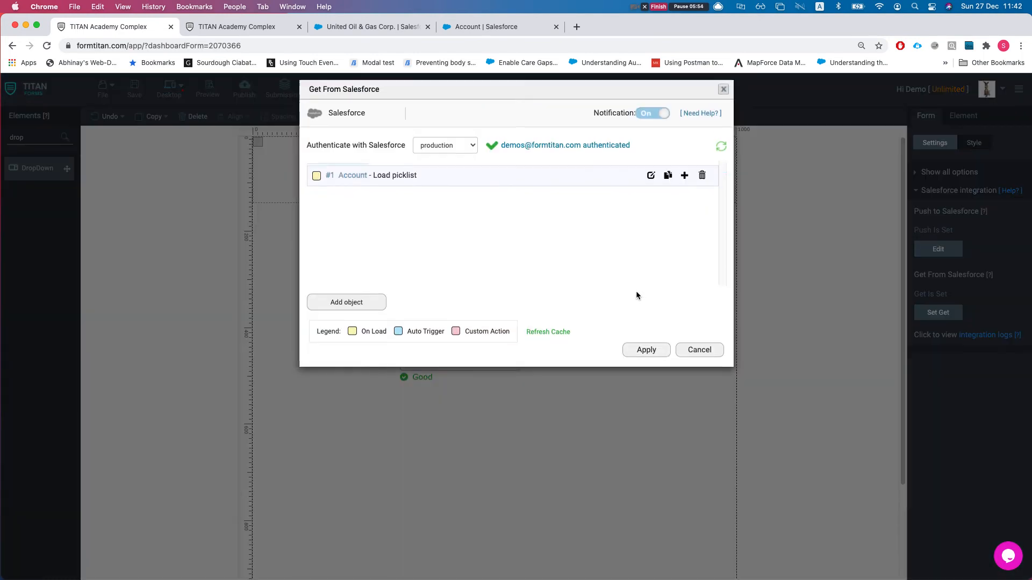
pyautogui.click(651, 184)
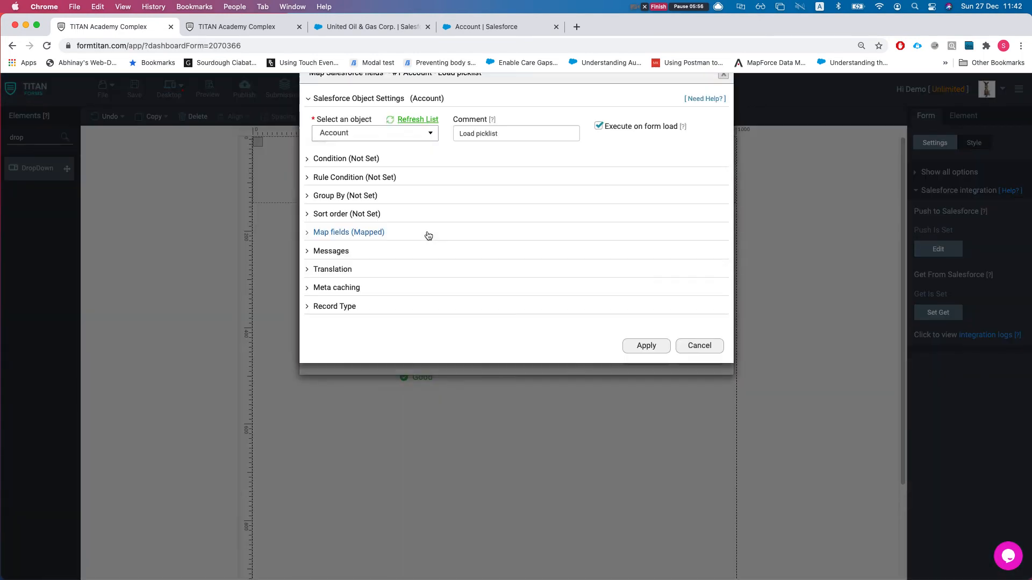
pyautogui.click(336, 258)
pyautogui.click(336, 258)
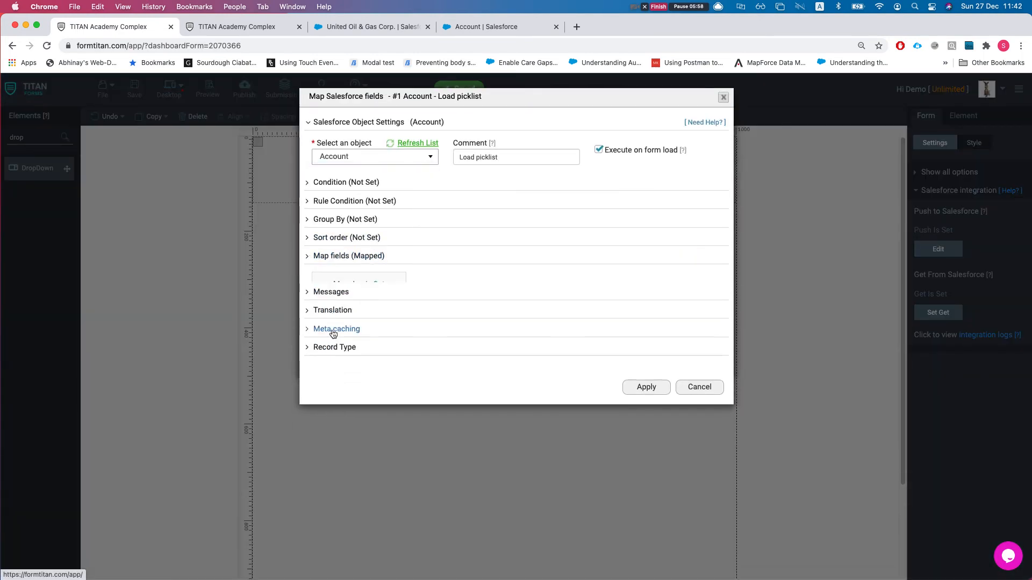
pyautogui.click(334, 330)
pyautogui.doubleClick(334, 389)
pyautogui.click(452, 389)
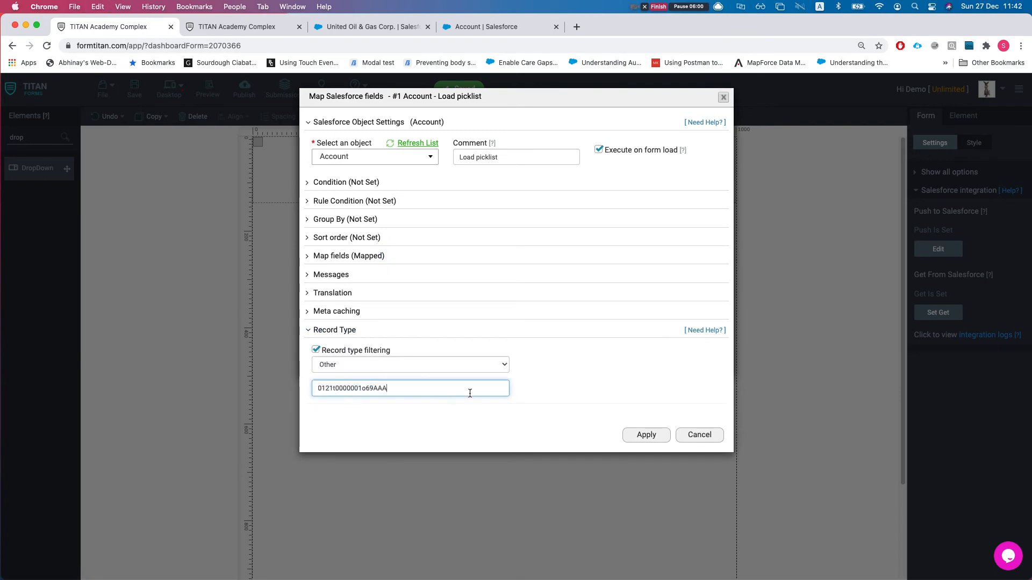
pyautogui.click(646, 435)
pyautogui.click(642, 357)
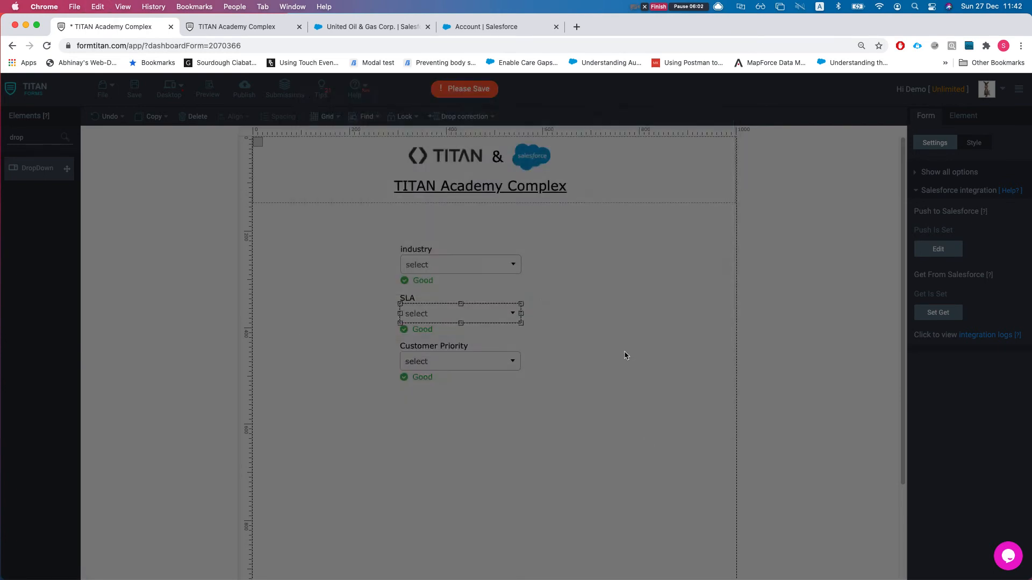
# Check the full list of industry dropdown options on the published form with the RT filter
pyautogui.click(228, 28)
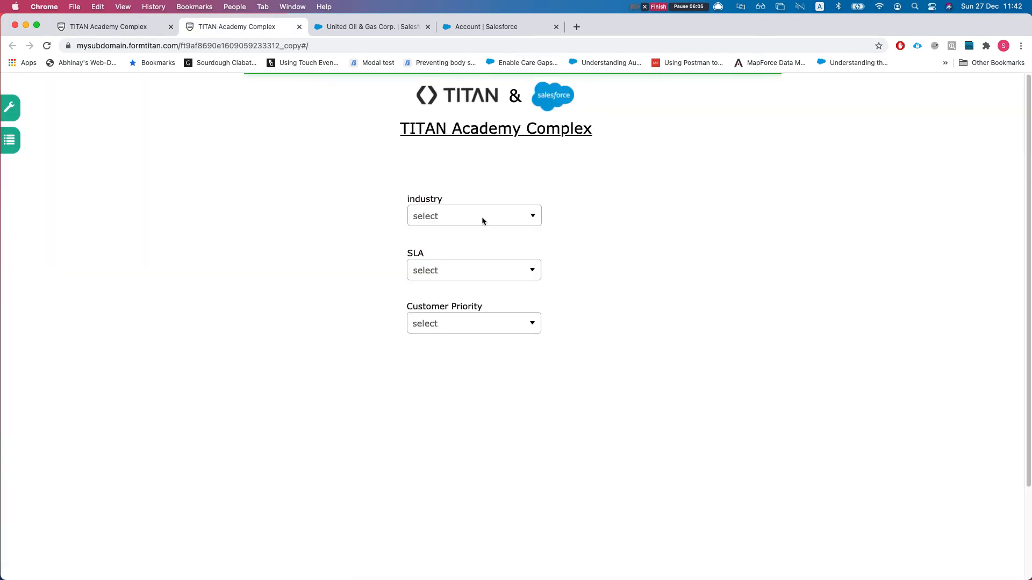
pyautogui.click(482, 217)
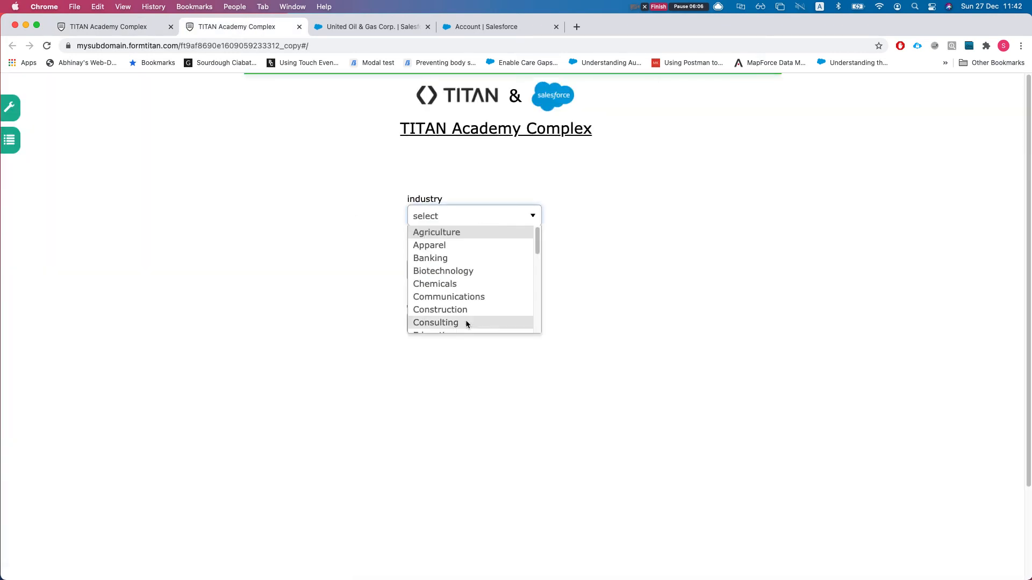
pyautogui.scroll(-2, 437, 274)
pyautogui.scroll(-5, 461, 176)
pyautogui.scroll(5, 462, 183)
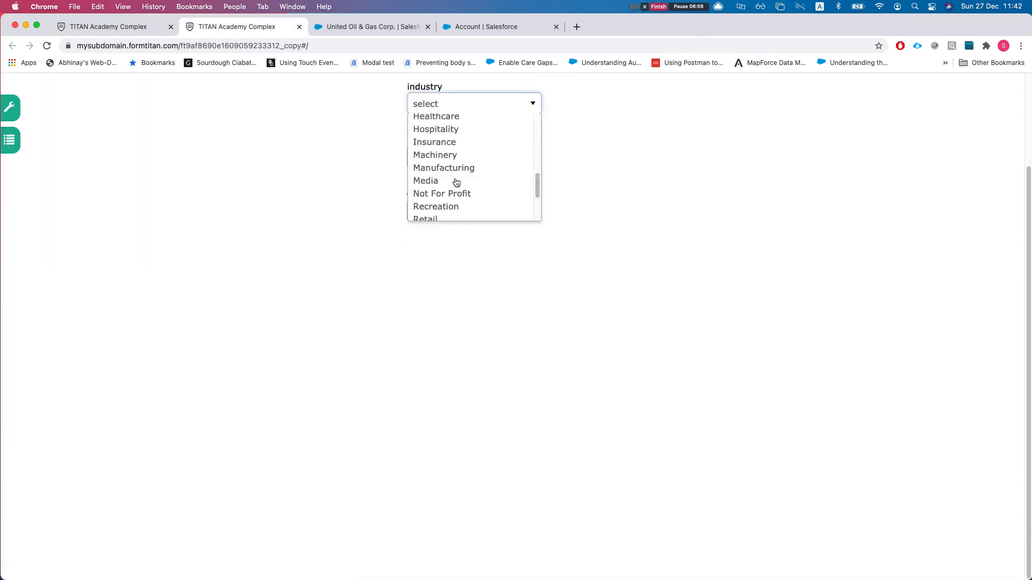
pyautogui.scroll(2, 320, 172)
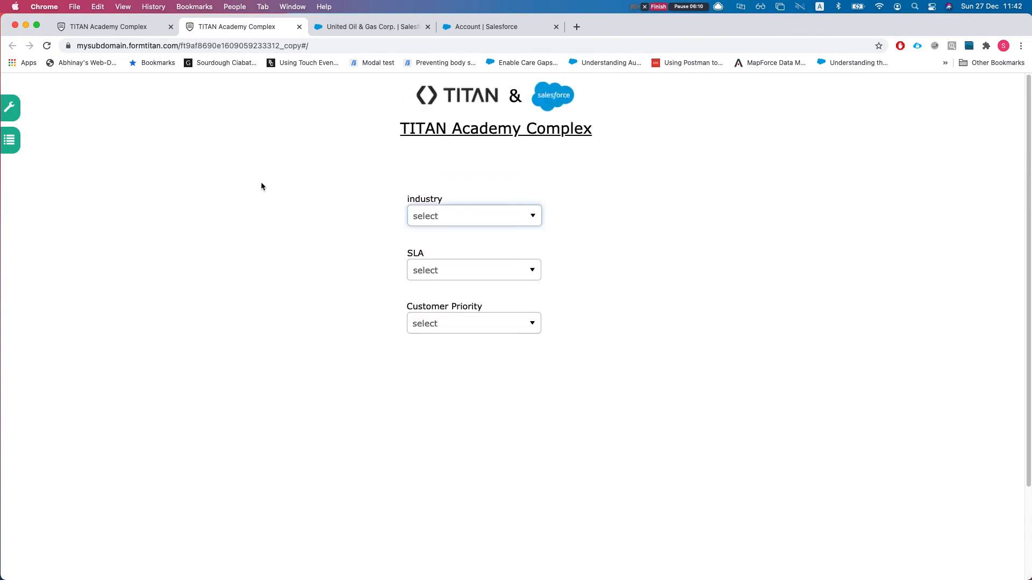
# Move the Salesforce Account tab before the account record tab, and find the Translate page in Setup by searching for "translate"
pyautogui.moveTo(479, 25); pyautogui.dragTo(347, 25)
pyautogui.click(92, 111)
pyautogui.click(62, 143)
pyautogui.write('translate')
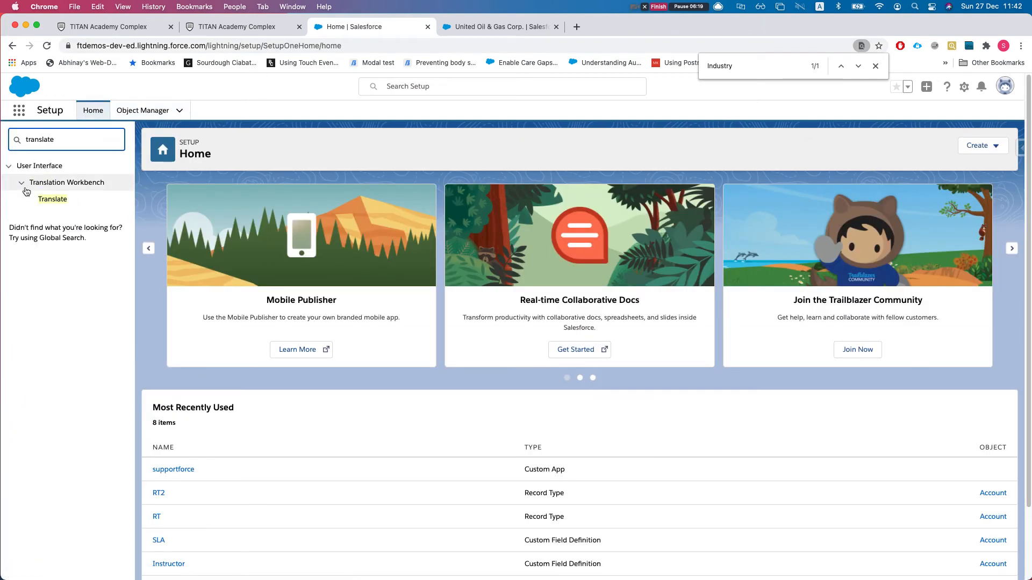
pyautogui.click(56, 202)
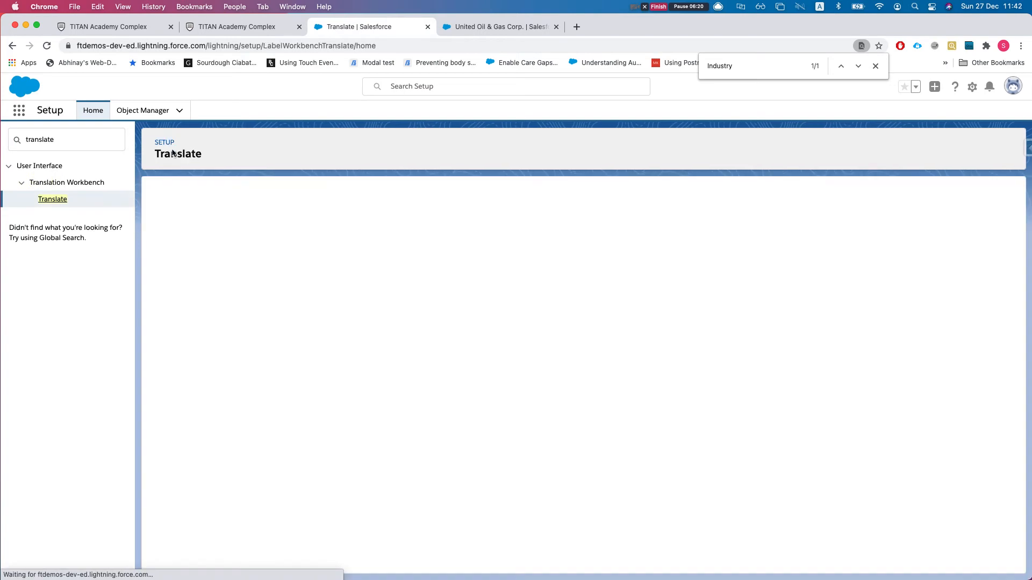
# Filter the Translation Workbench to Hebrew picklist values of the Account object and examine the SLA value translations
pyautogui.click(263, 312)
pyautogui.click(270, 301)
pyautogui.click(270, 299)
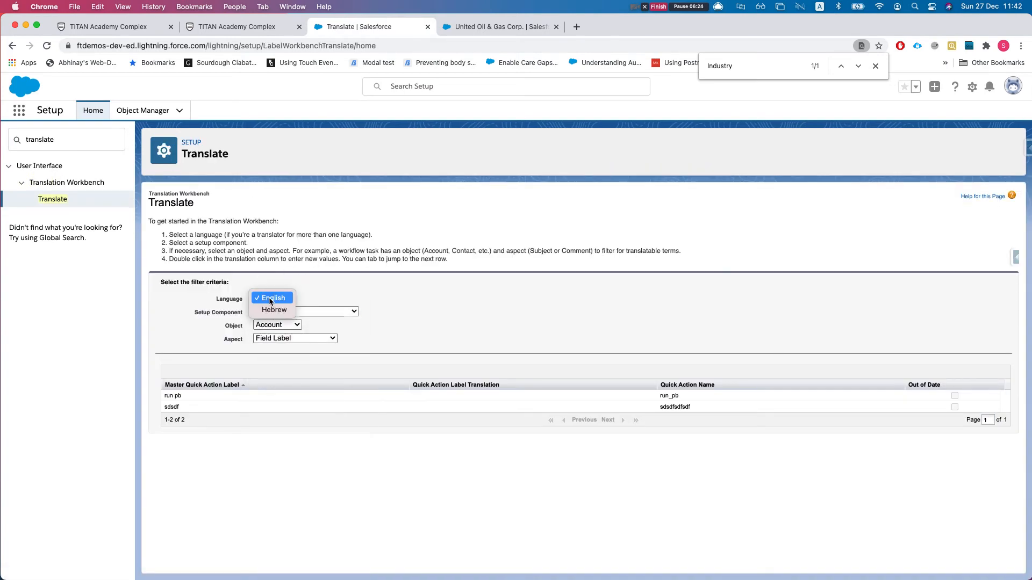
pyautogui.click(271, 306)
pyautogui.click(273, 339)
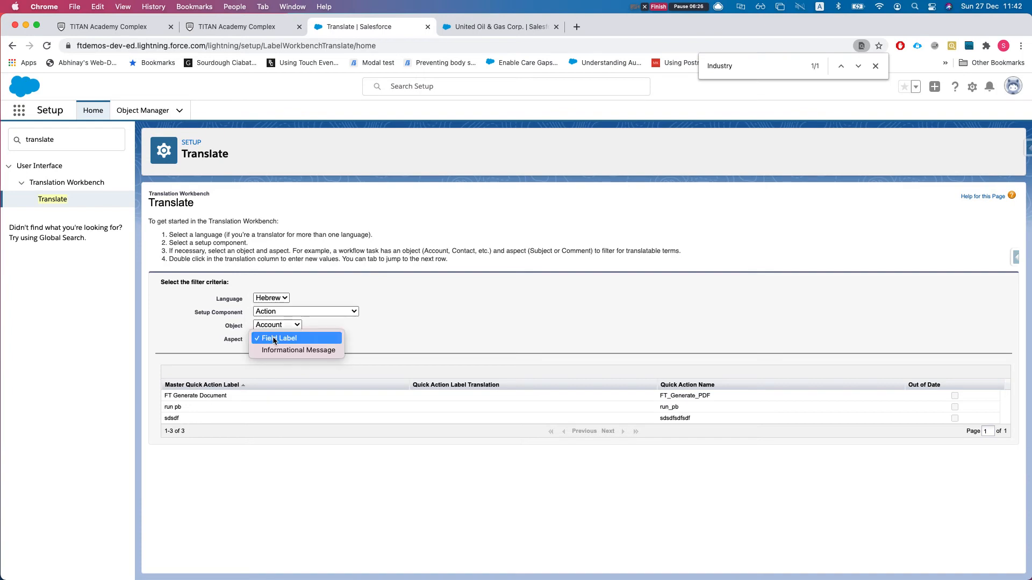
pyautogui.click(265, 322)
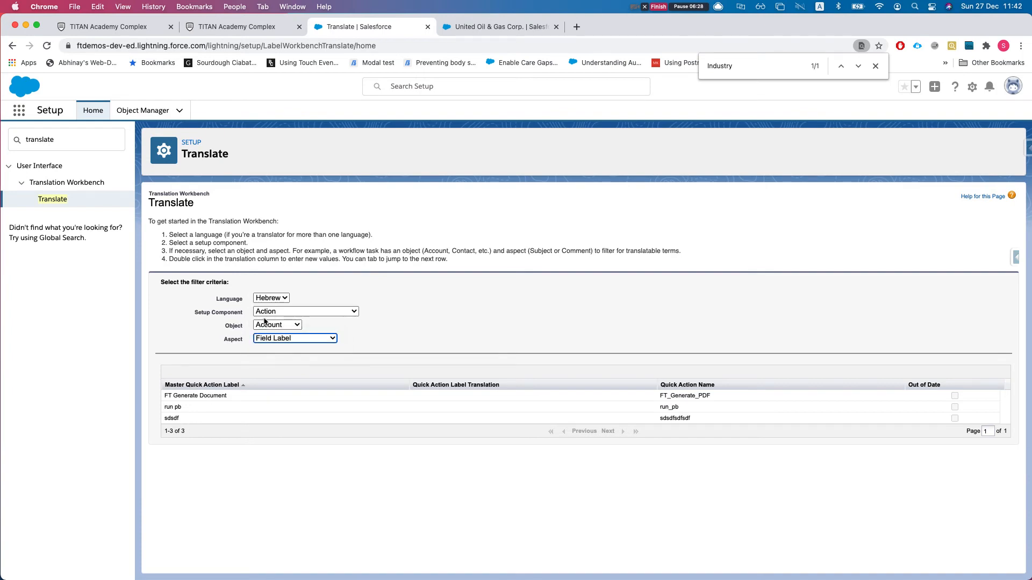
pyautogui.click(274, 311)
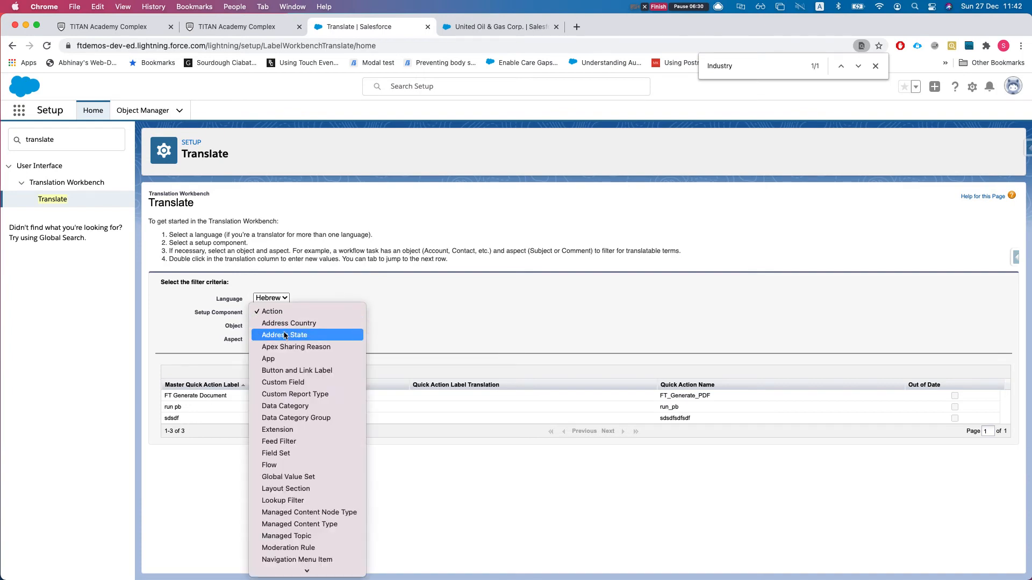
pyautogui.write('pi')
pyautogui.press('Return')
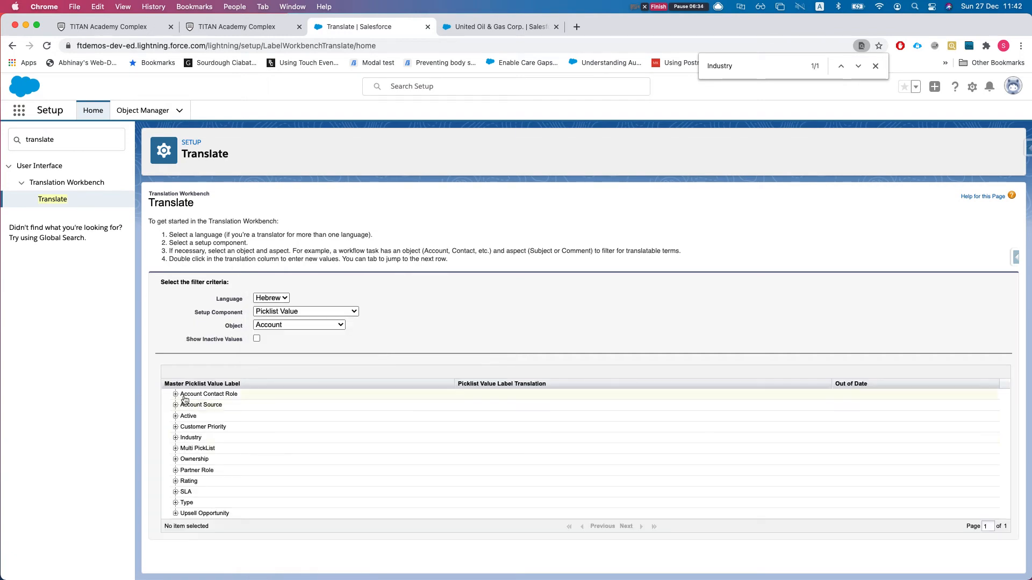
pyautogui.click(176, 492)
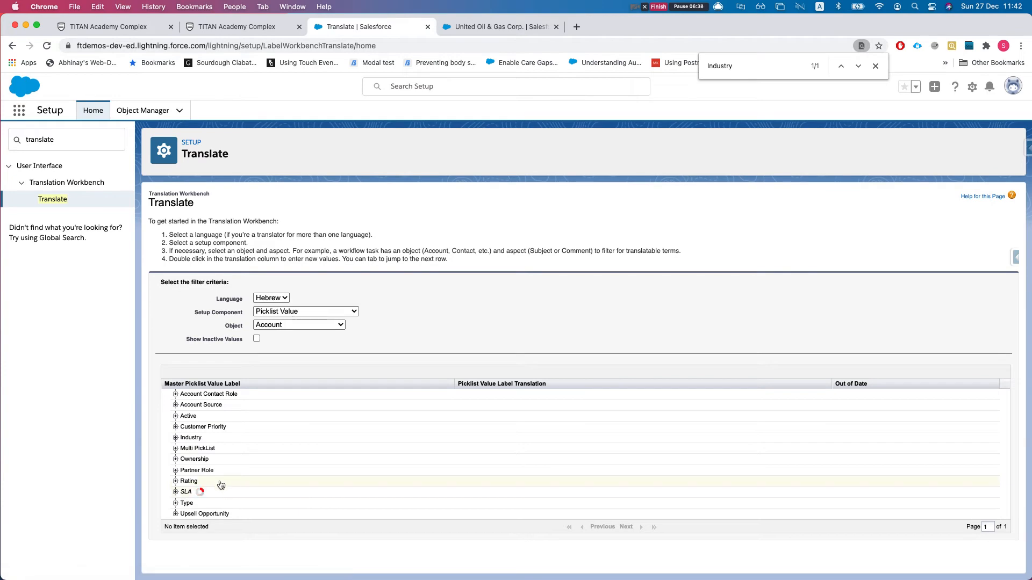
pyautogui.scroll(-1, 357, 517)
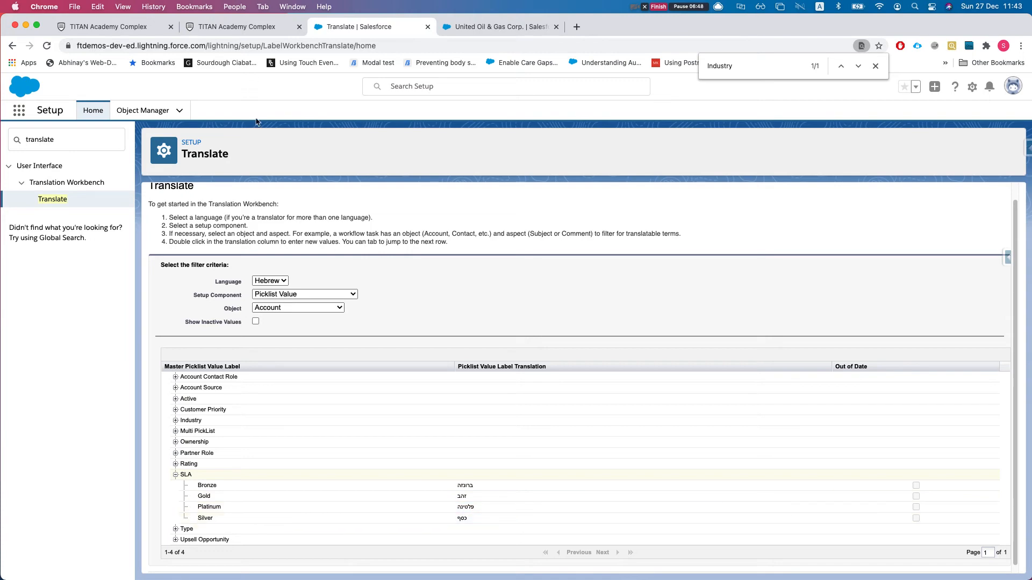
# In the TITAN form's Account - Load picklist mapping, set translation to Hebrew with Cache Translation enabled, apply, and save the form
pyautogui.click(113, 26)
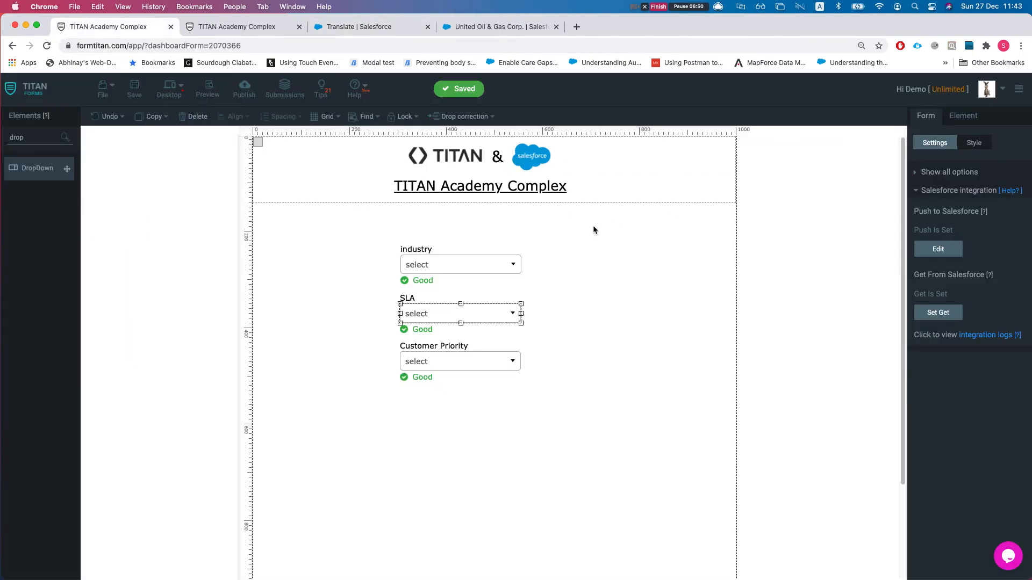
pyautogui.click(949, 314)
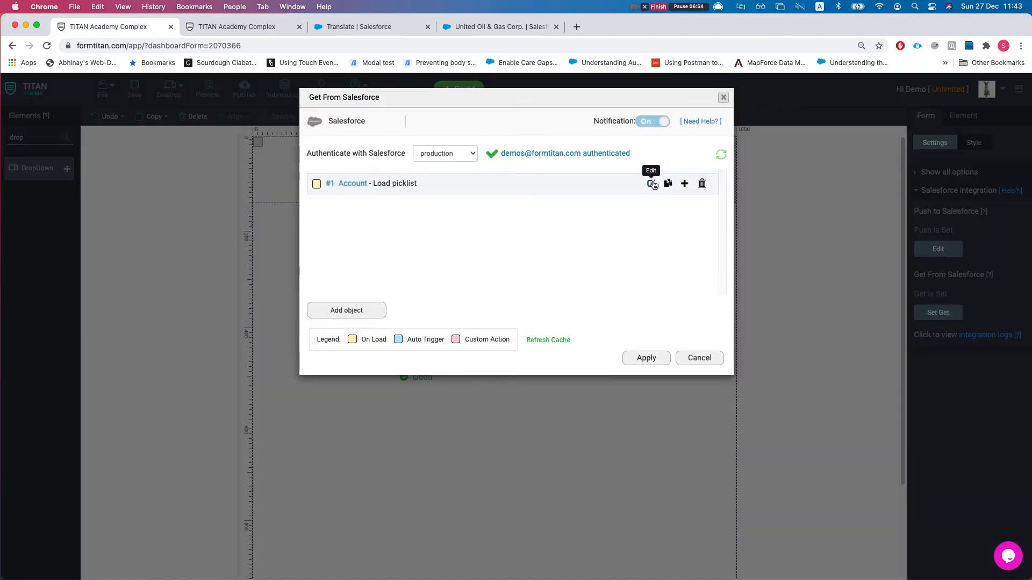
pyautogui.click(651, 183)
pyautogui.click(334, 293)
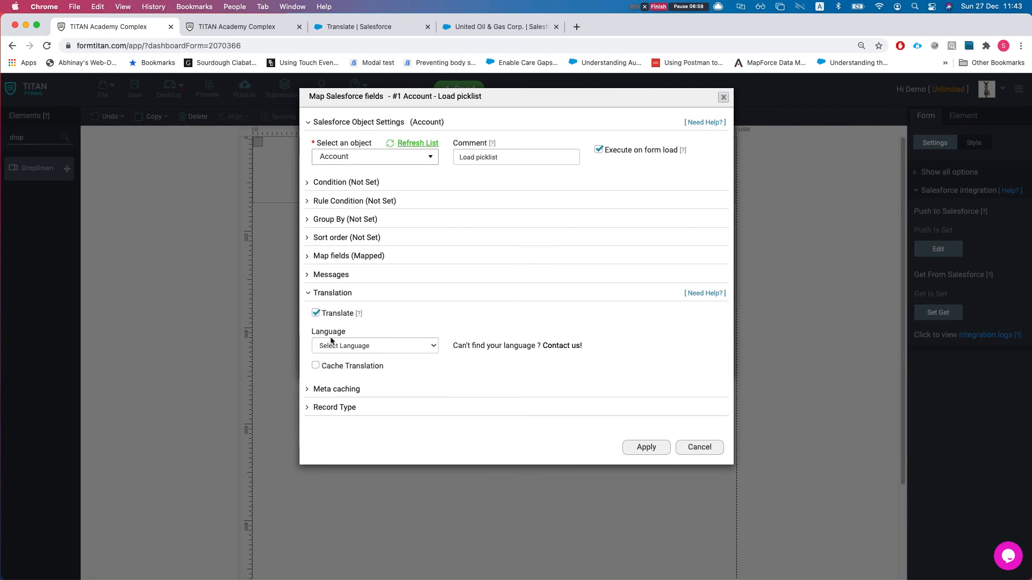
pyautogui.click(361, 347)
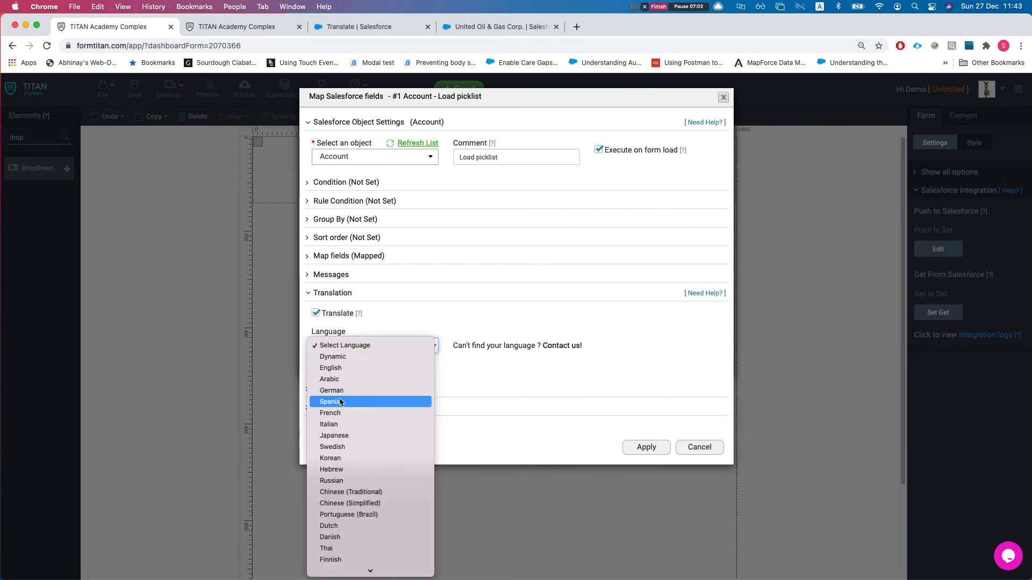
pyautogui.press('h')
pyautogui.press('Return')
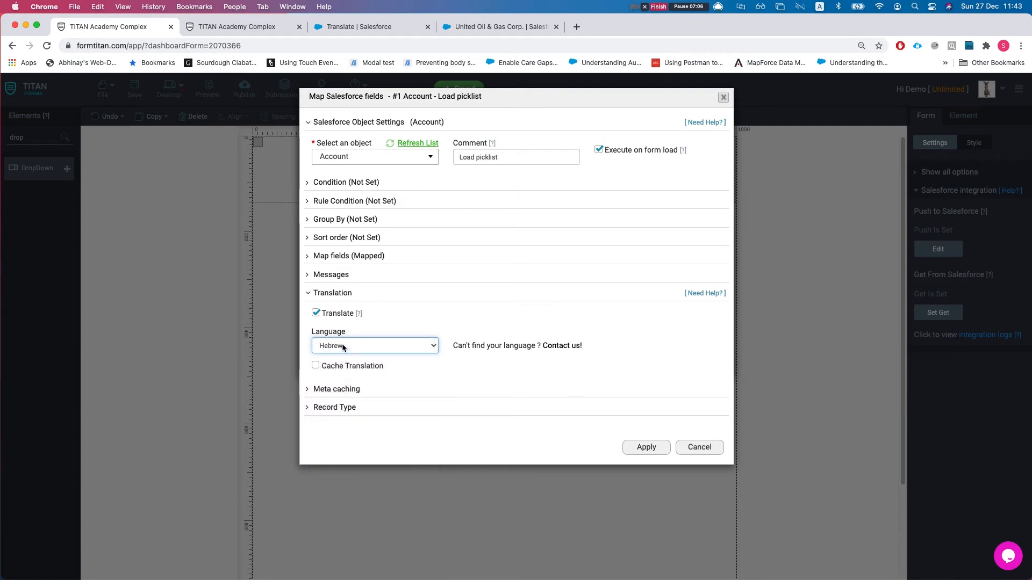
pyautogui.click(315, 366)
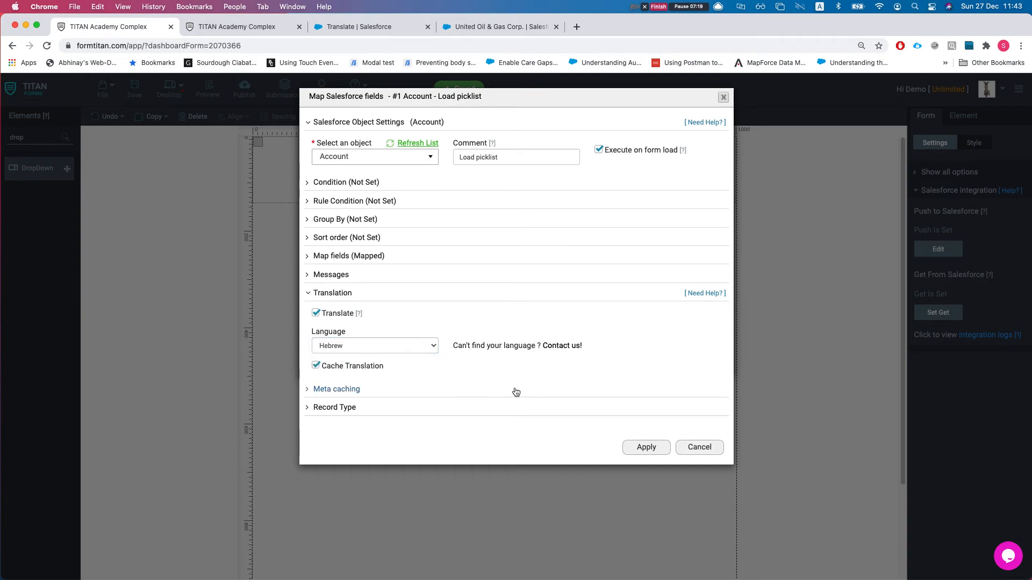
pyautogui.click(629, 446)
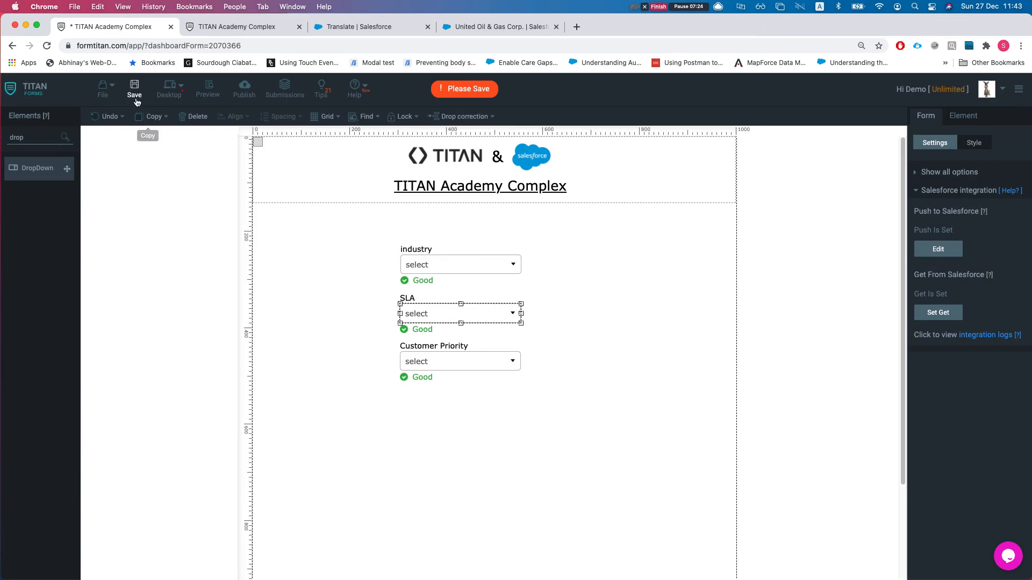
pyautogui.click(135, 88)
# Reload the published form and check the SLA options for the Agriculture and Biotechnology industries
pyautogui.click(231, 26)
pyautogui.press('super+r')
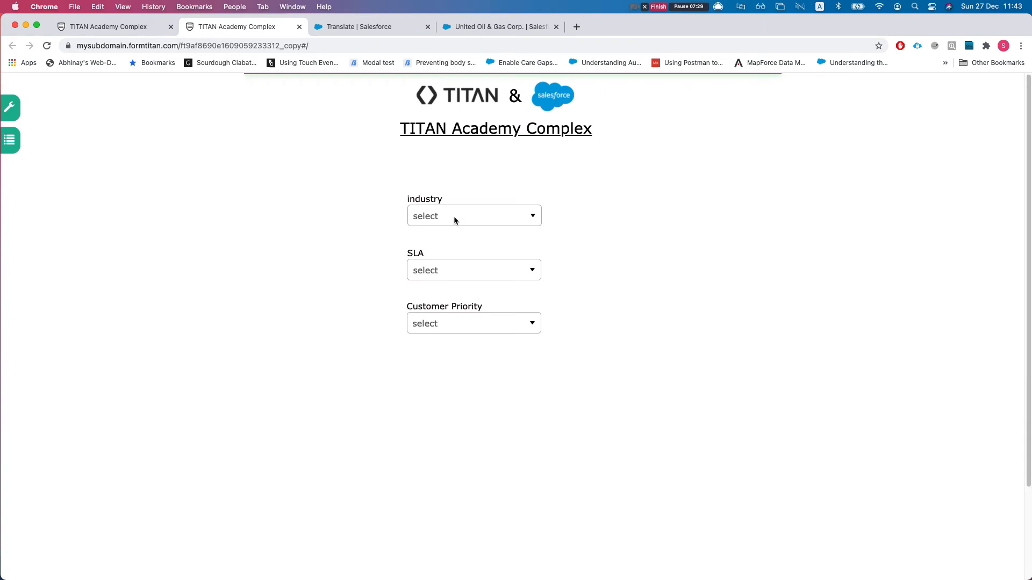
pyautogui.click(453, 216)
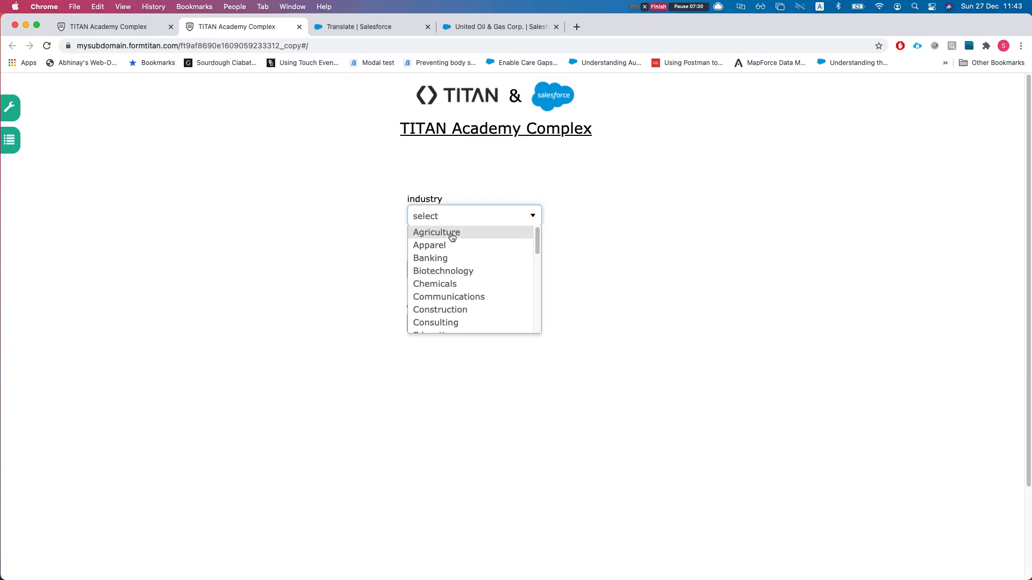
pyautogui.click(451, 233)
pyautogui.click(466, 278)
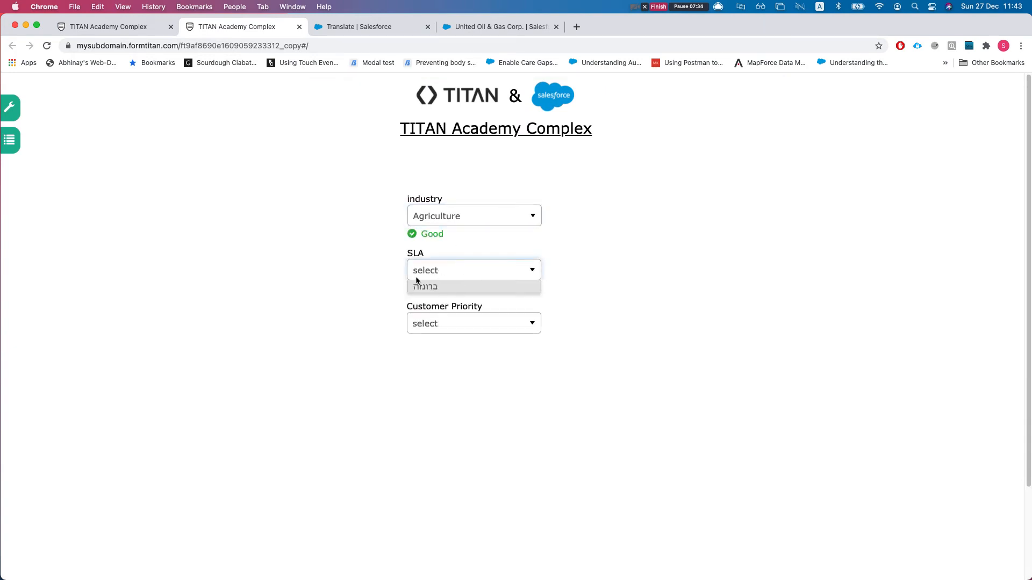
pyautogui.click(436, 220)
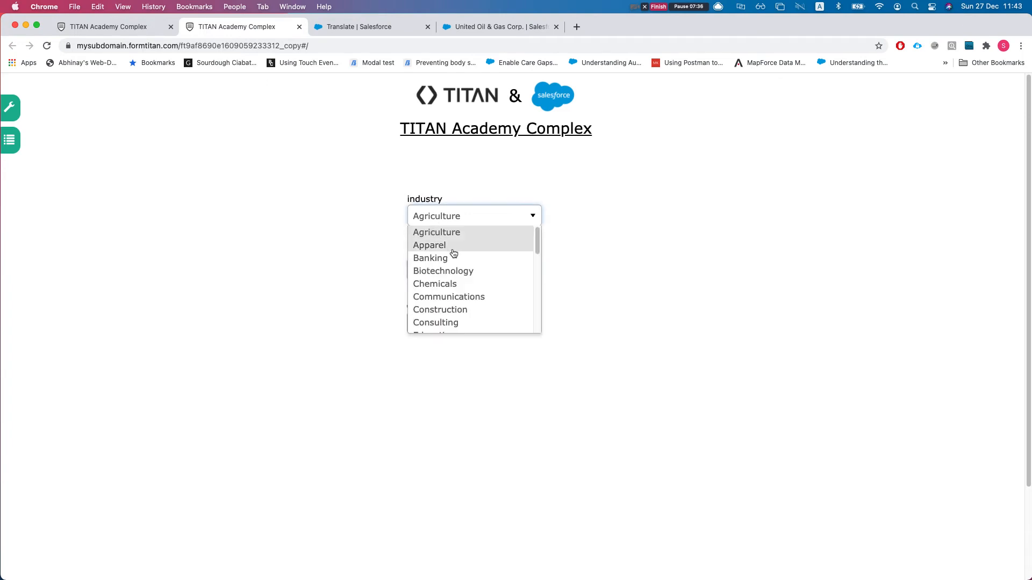
pyautogui.click(452, 271)
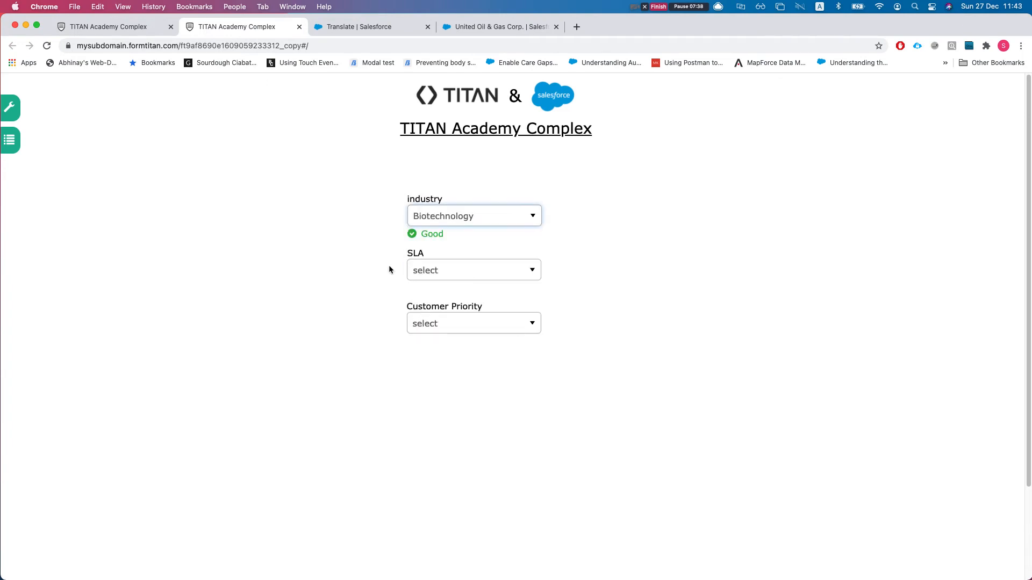
pyautogui.click(460, 272)
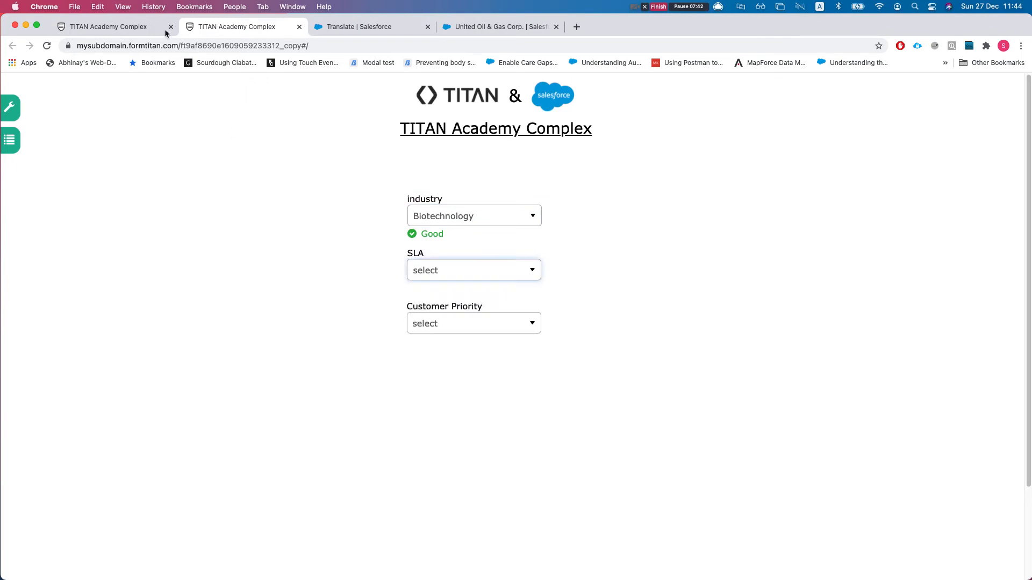
# Add a Hidden element beside the industry dropdown in the form editor, name it lang, and save the form
pyautogui.click(125, 32)
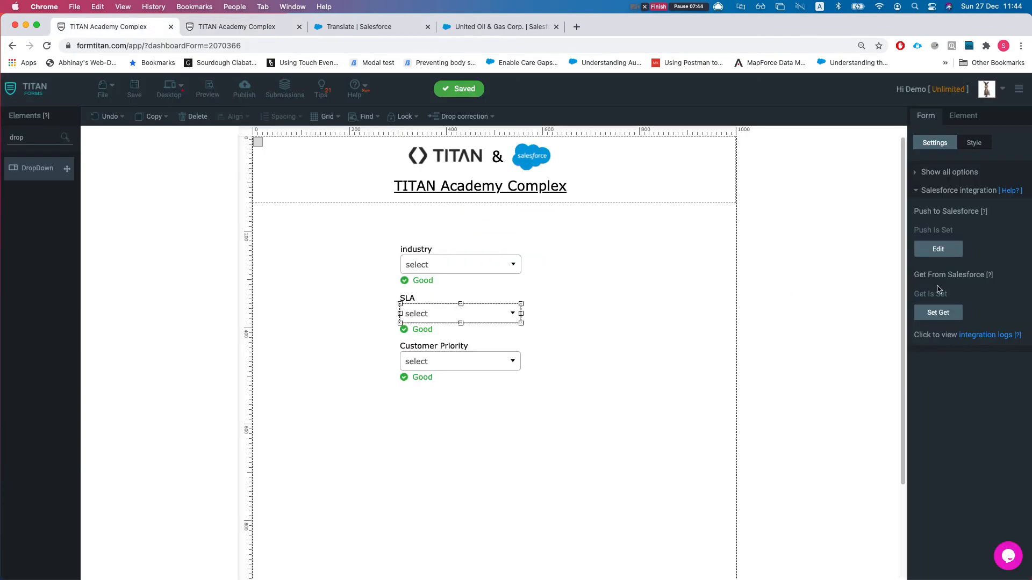
pyautogui.doubleClick(41, 137)
pyautogui.write('hidd')
pyautogui.moveTo(33, 168); pyautogui.dragTo(276, 251)
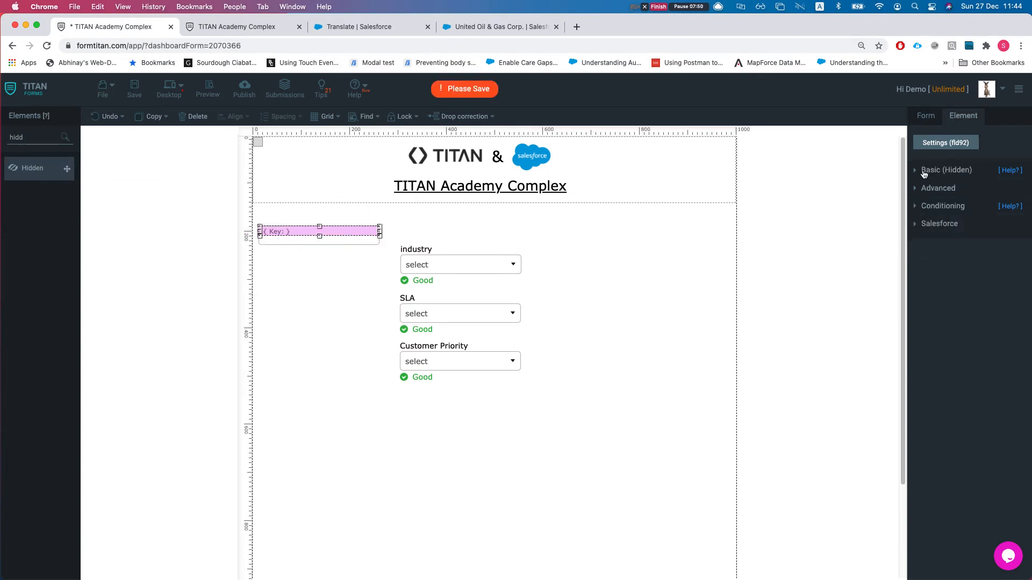
pyautogui.click(923, 171)
pyautogui.click(945, 211)
pyautogui.write('I')
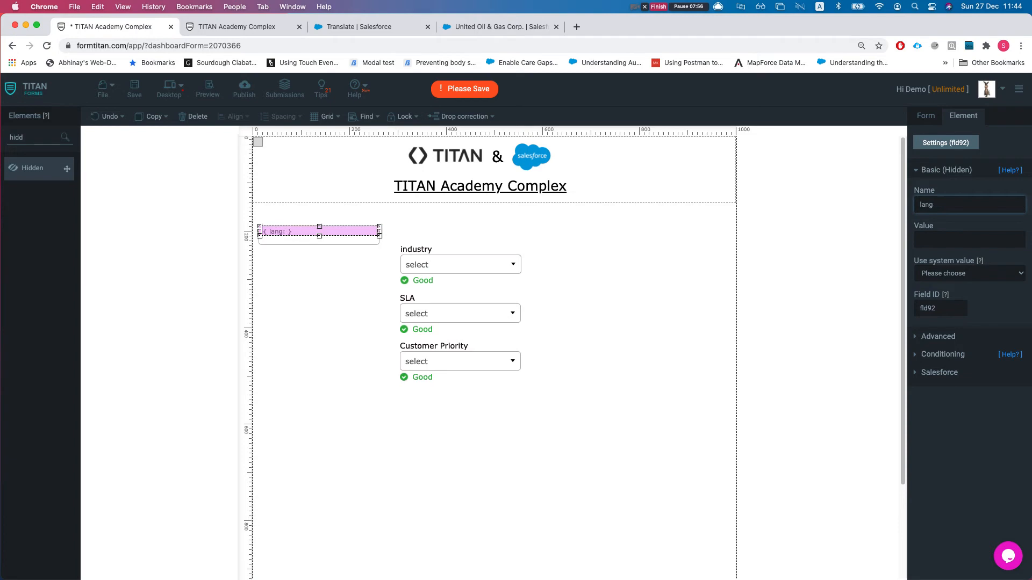
pyautogui.click(135, 88)
# Set the Account - Load picklist translation language to Dynamic using the lang field, apply the mapping, and save the form
pyautogui.click(461, 313)
pyautogui.click(574, 333)
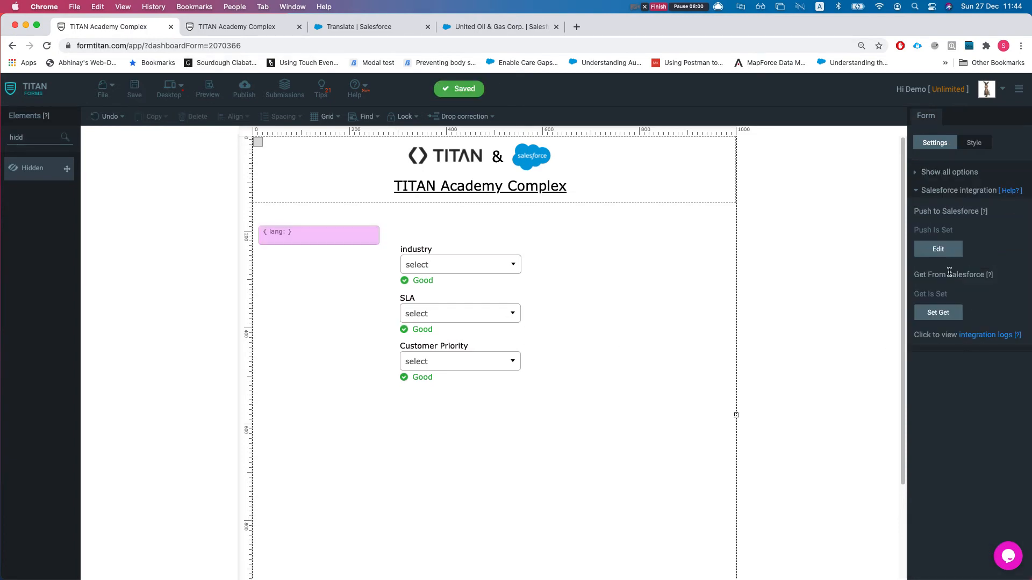
pyautogui.click(946, 319)
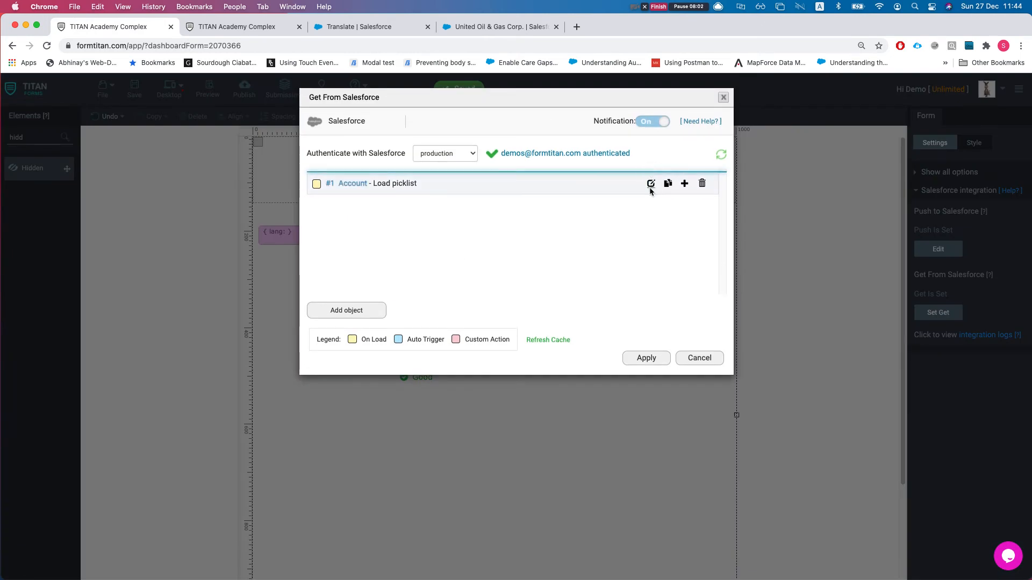
pyautogui.click(651, 184)
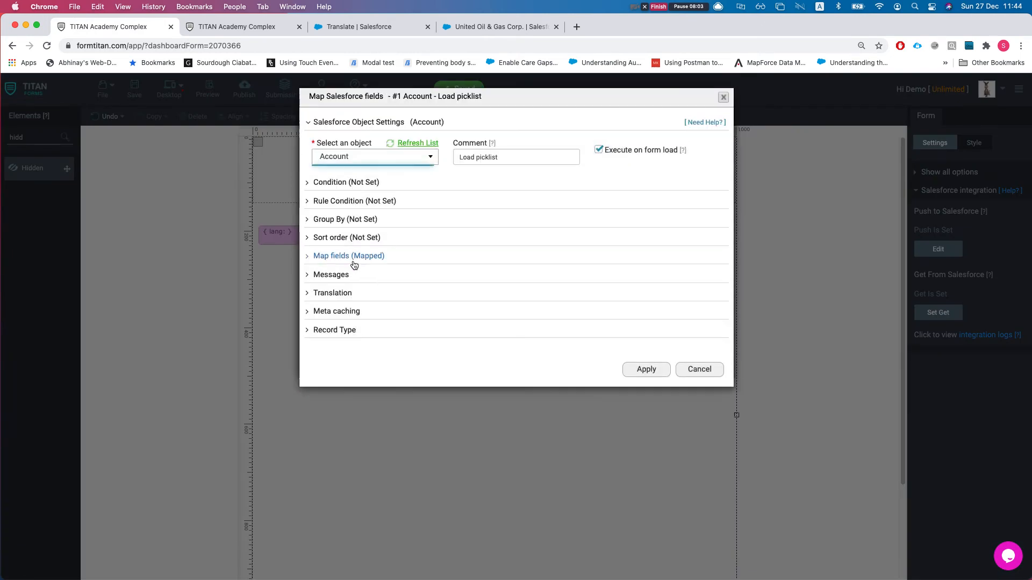
pyautogui.click(354, 294)
pyautogui.click(358, 346)
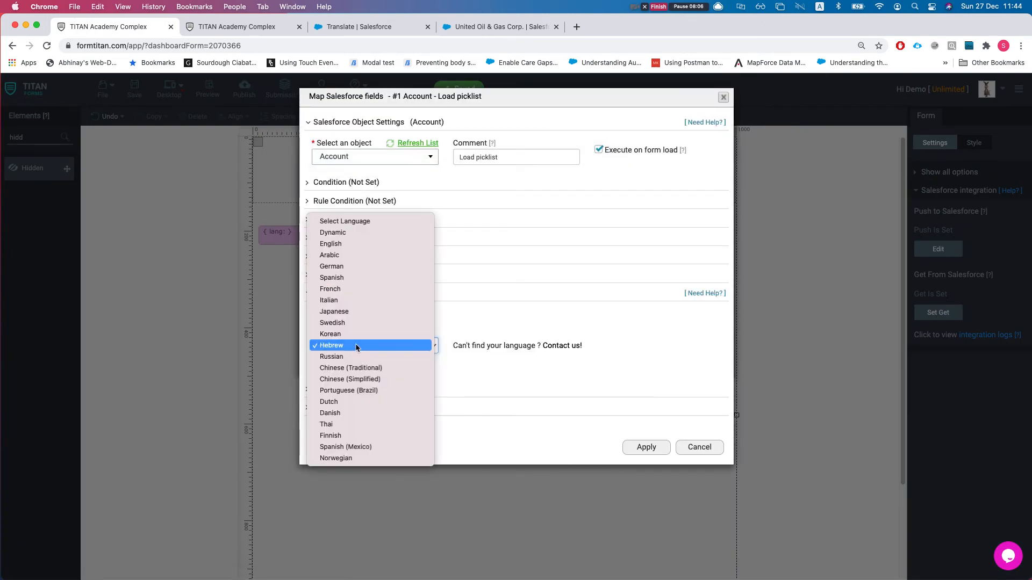
pyautogui.click(350, 233)
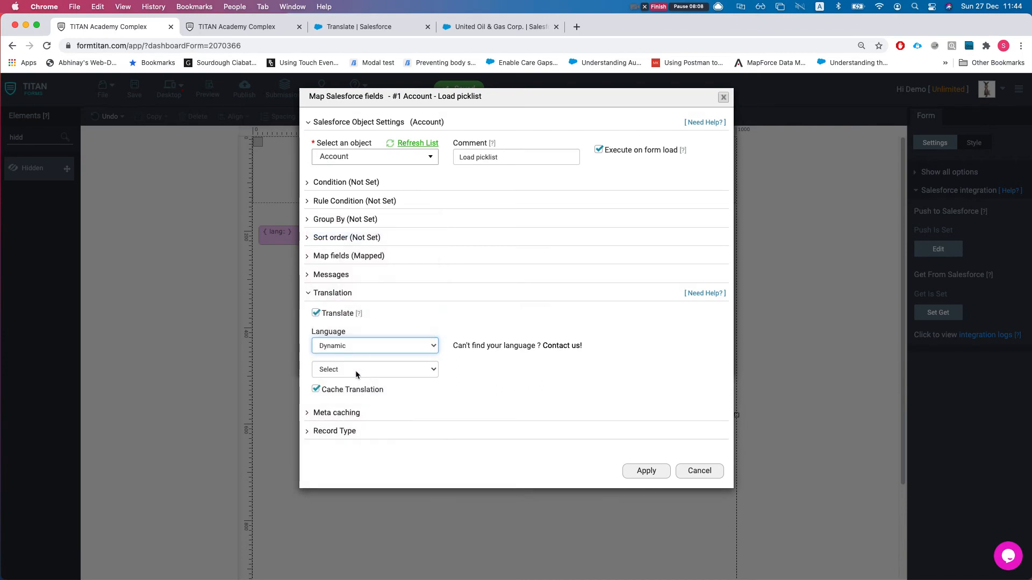
pyautogui.click(355, 369)
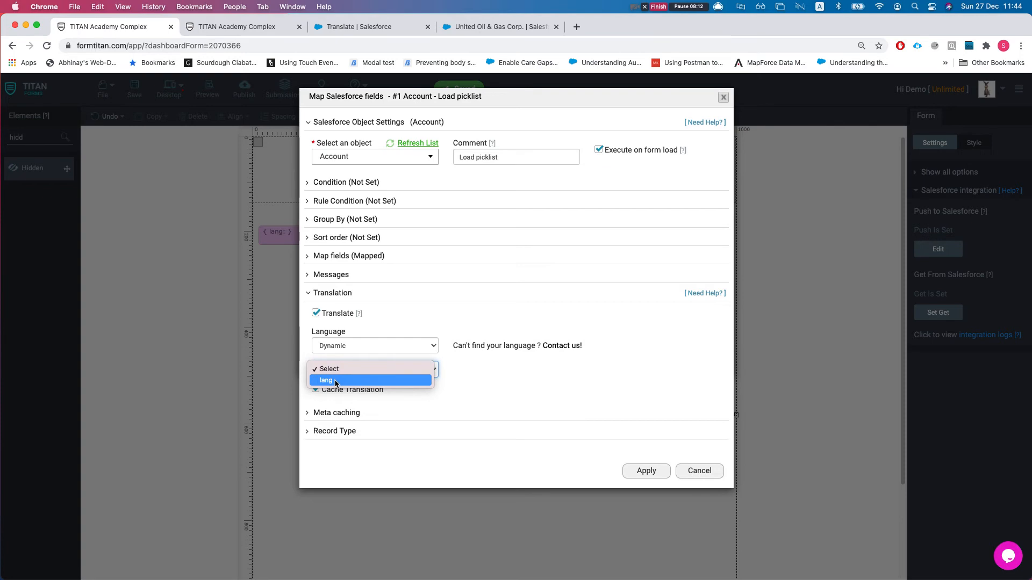
pyautogui.click(336, 381)
pyautogui.click(646, 471)
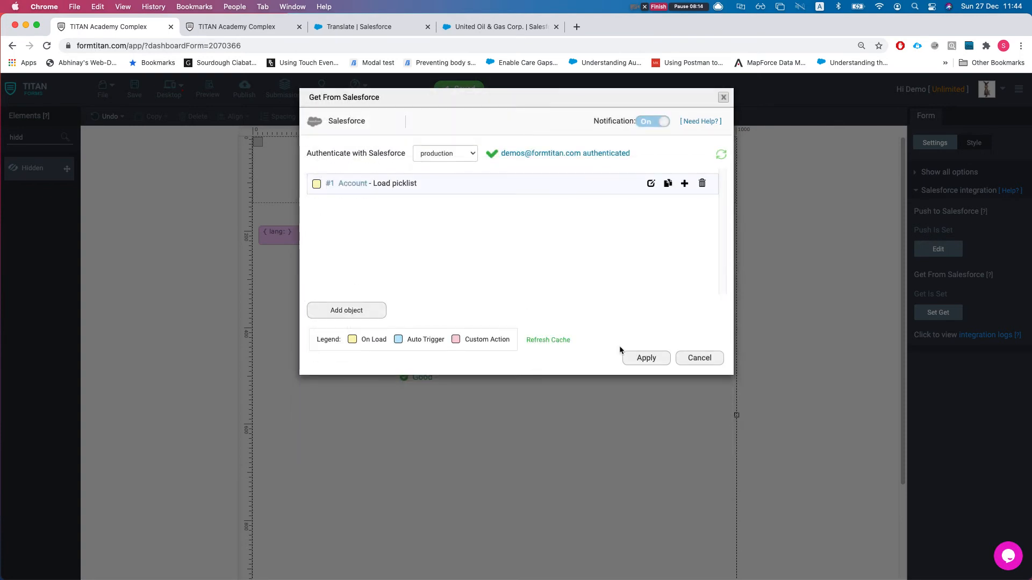
pyautogui.click(649, 358)
pyautogui.click(299, 241)
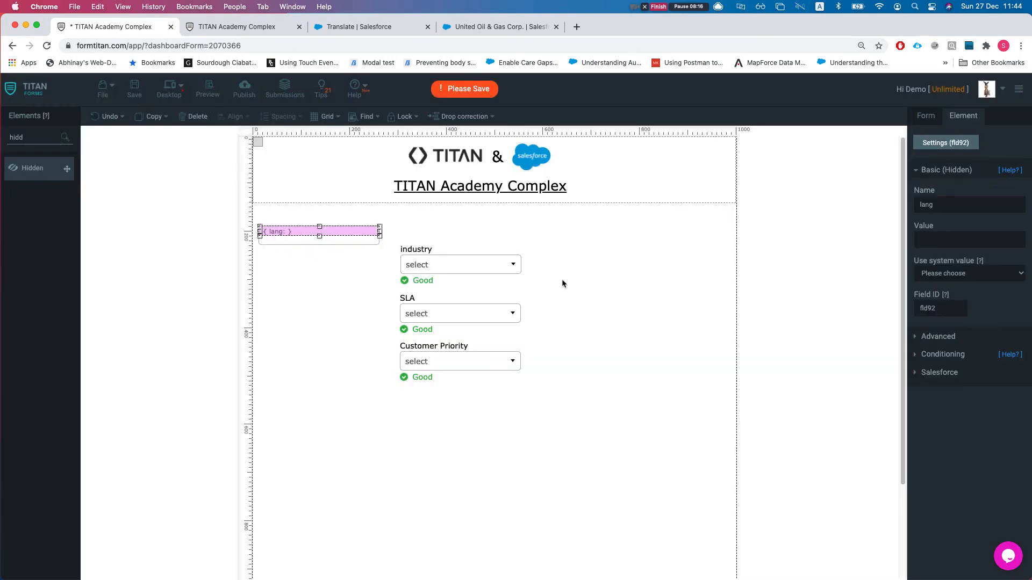
pyautogui.click(134, 90)
# Load the published form with the parameter ?fld92=iw added to its address
pyautogui.click(212, 26)
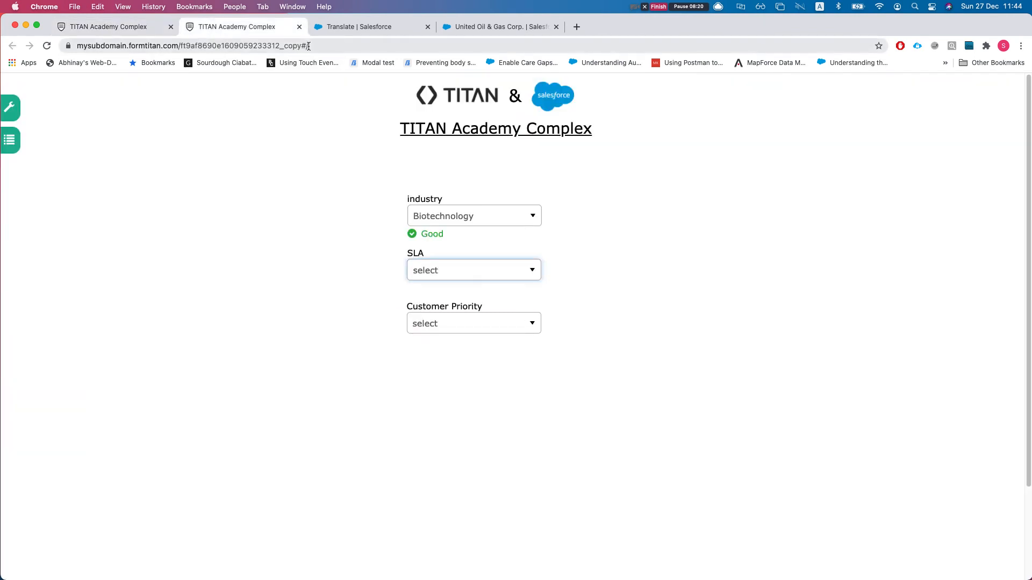
pyautogui.doubleClick(302, 45)
pyautogui.write('?')
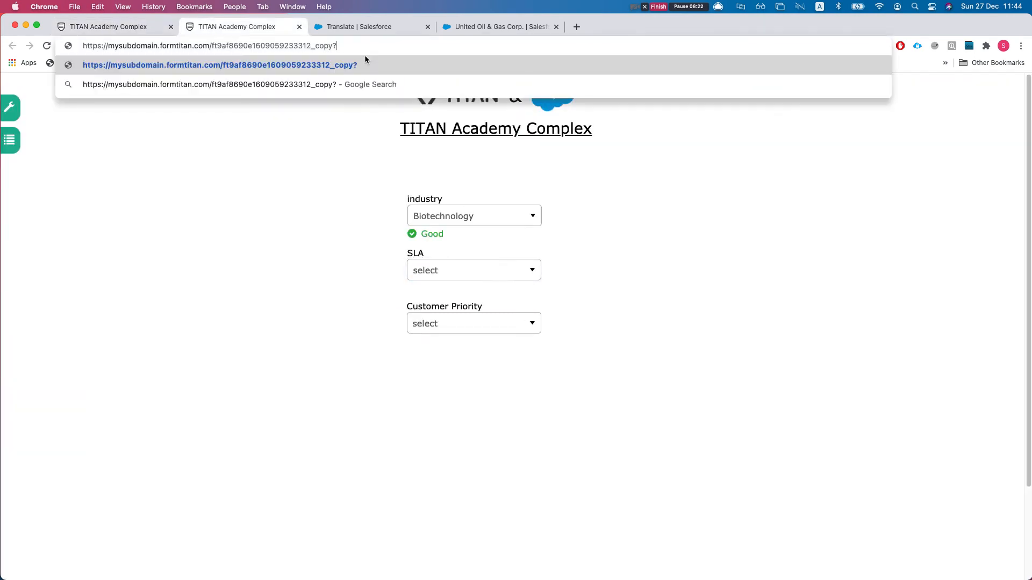
pyautogui.write('fld92')
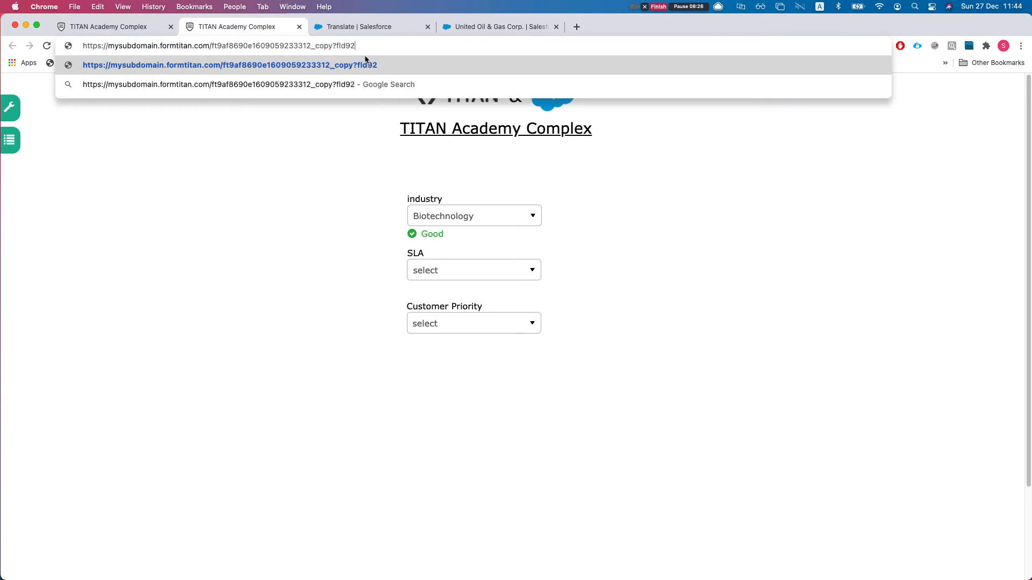
pyautogui.write('=iw')
pyautogui.press('Return')
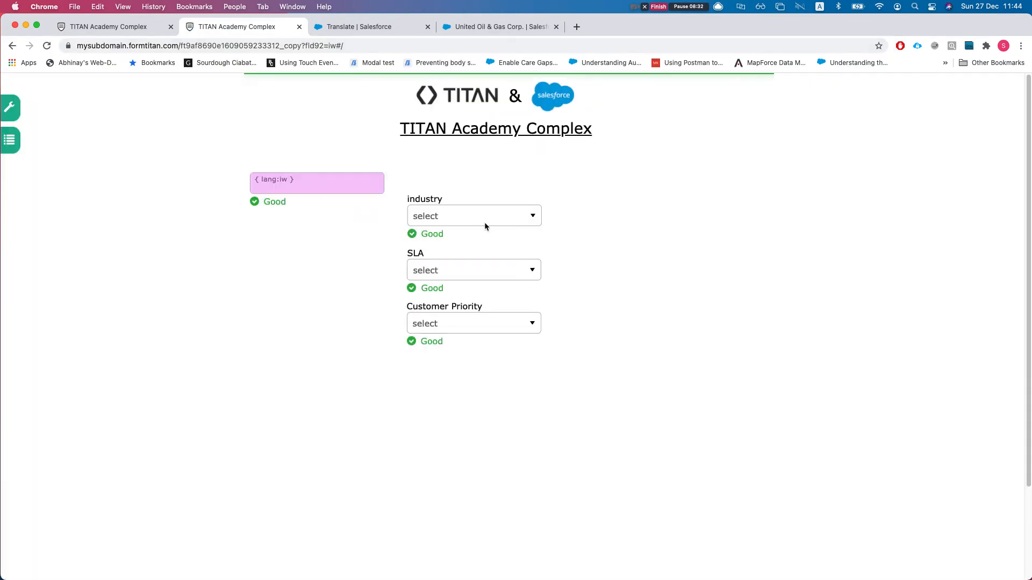
# Choose Biotechnology as the industry on the published form and check its SLA options with the language parameter iw
pyautogui.click(483, 218)
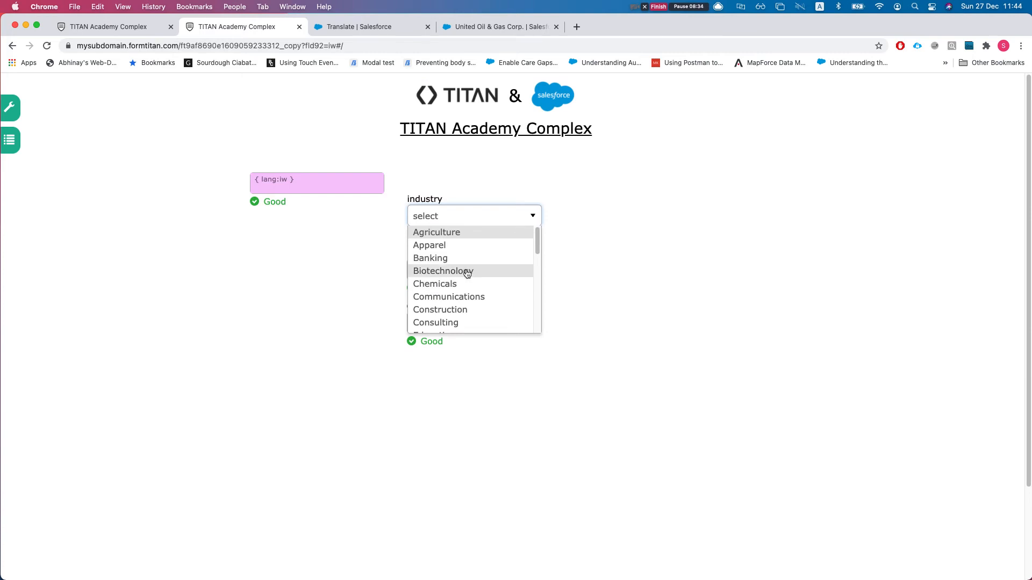
pyautogui.click(463, 270)
pyautogui.click(463, 269)
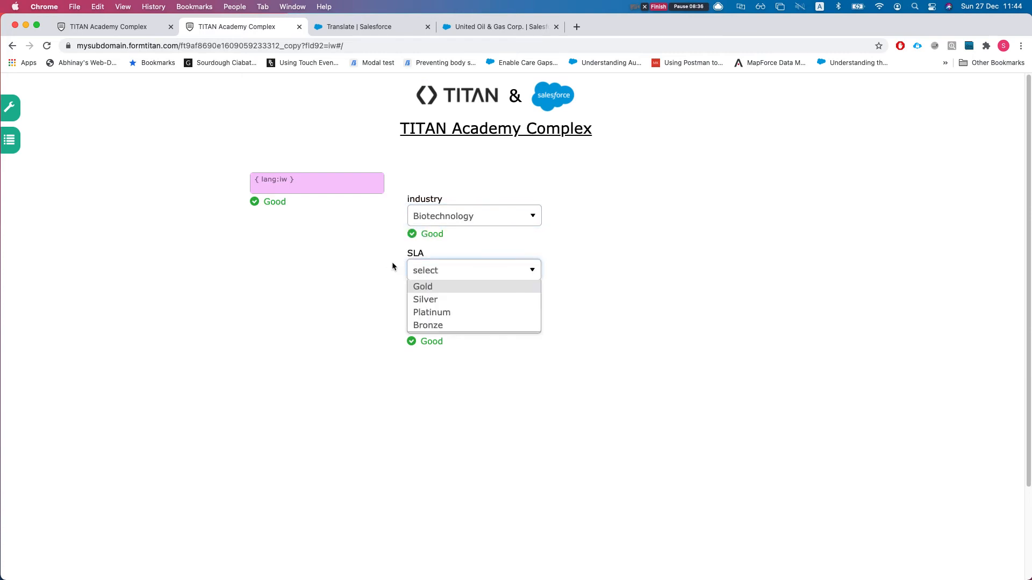
pyautogui.click(414, 299)
# In the form editor, switch the Account - Load picklist mapping from form-load execution to Use in custom button / action, and apply it
pyautogui.click(107, 26)
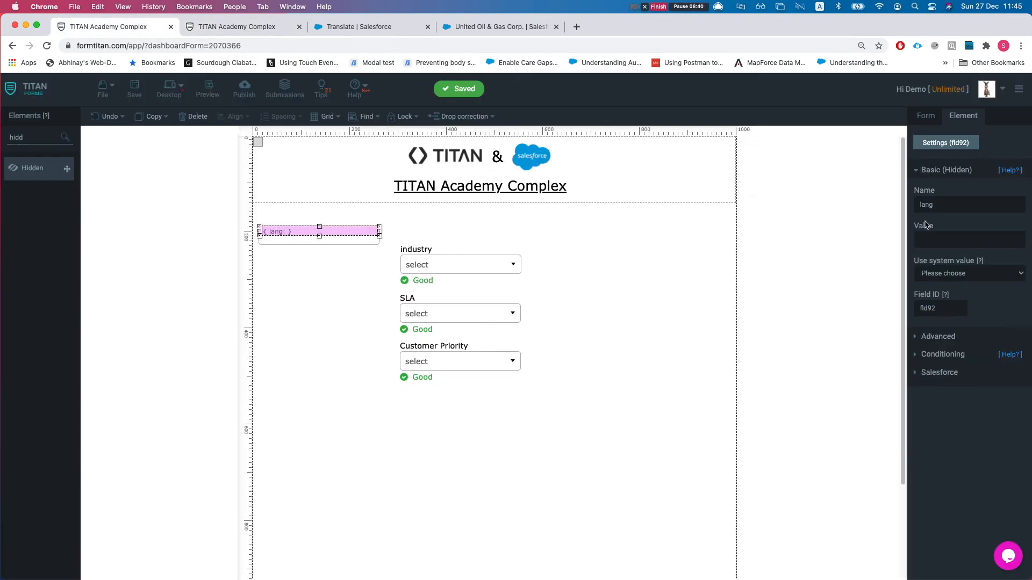
pyautogui.click(925, 115)
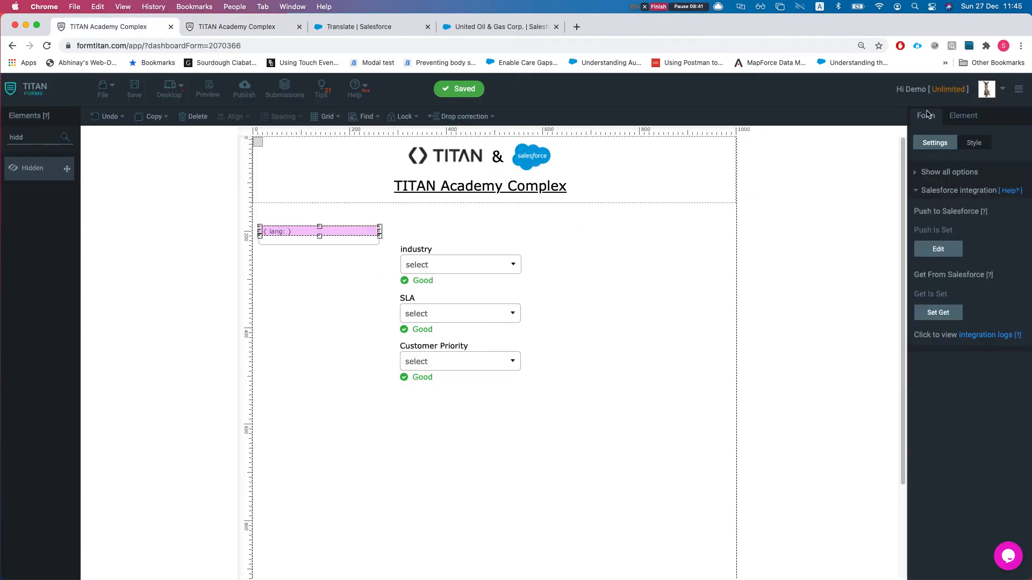
pyautogui.click(936, 316)
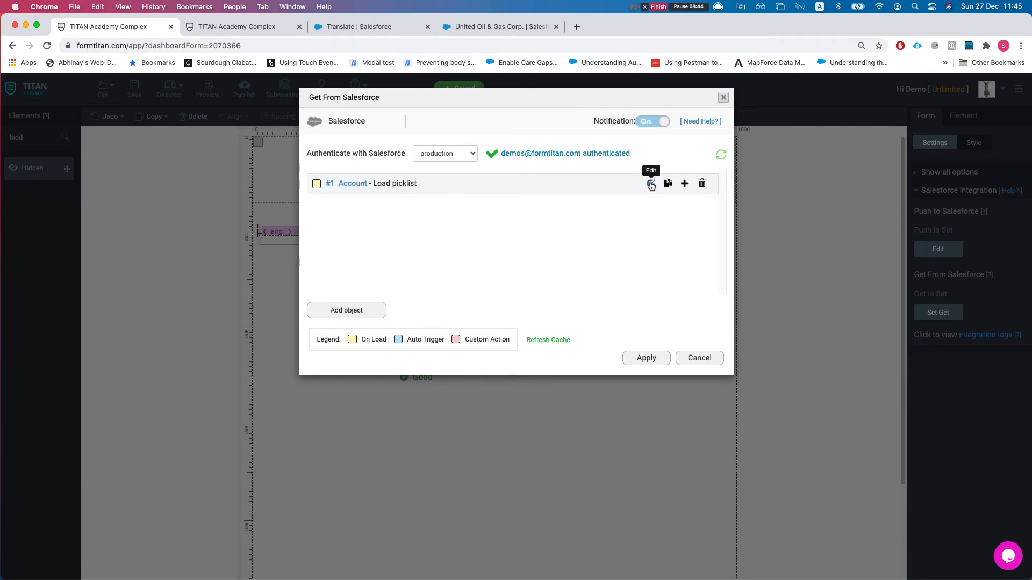
pyautogui.click(650, 184)
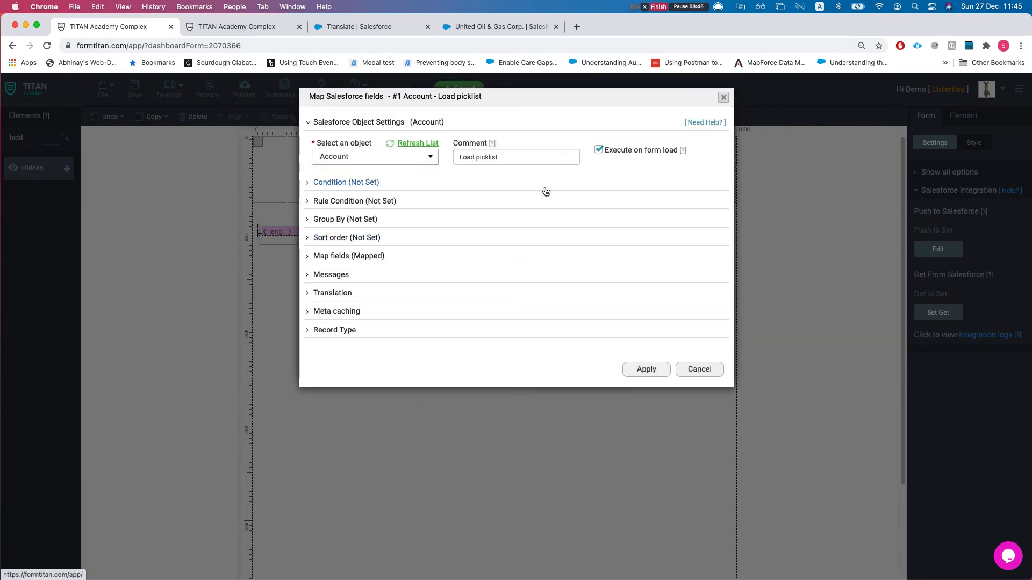
pyautogui.click(598, 150)
pyautogui.click(598, 168)
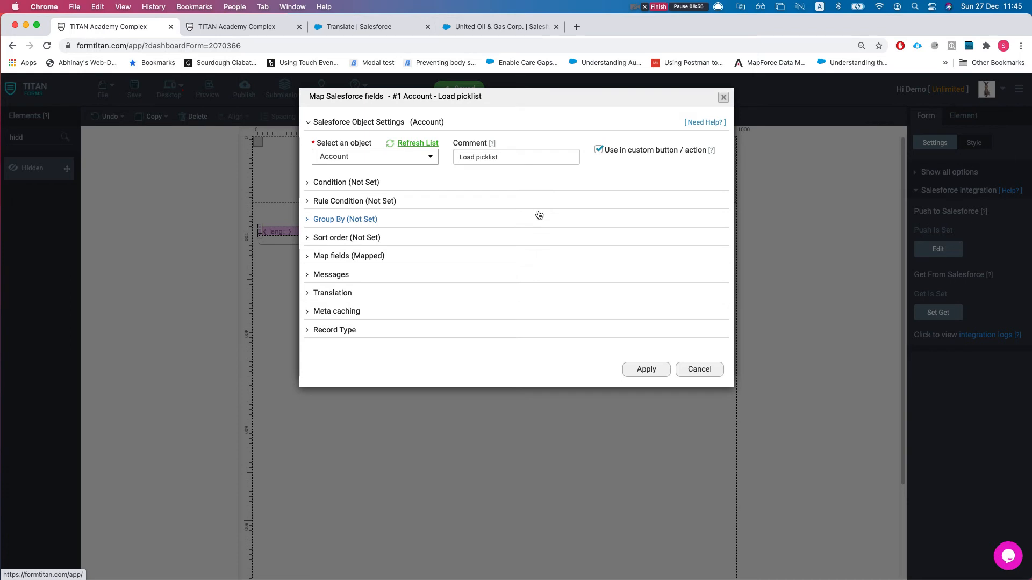
pyautogui.click(644, 377)
pyautogui.click(637, 359)
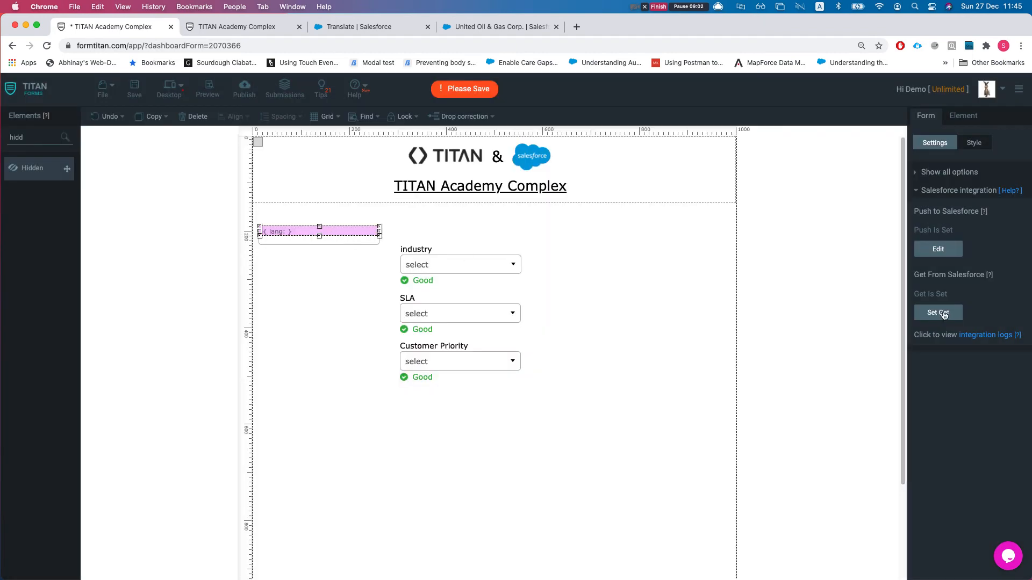
# Create a condition rule on the lang hidden field for when it Is not empty, with Support Opposite turned off
pyautogui.click(942, 173)
pyautogui.click(966, 118)
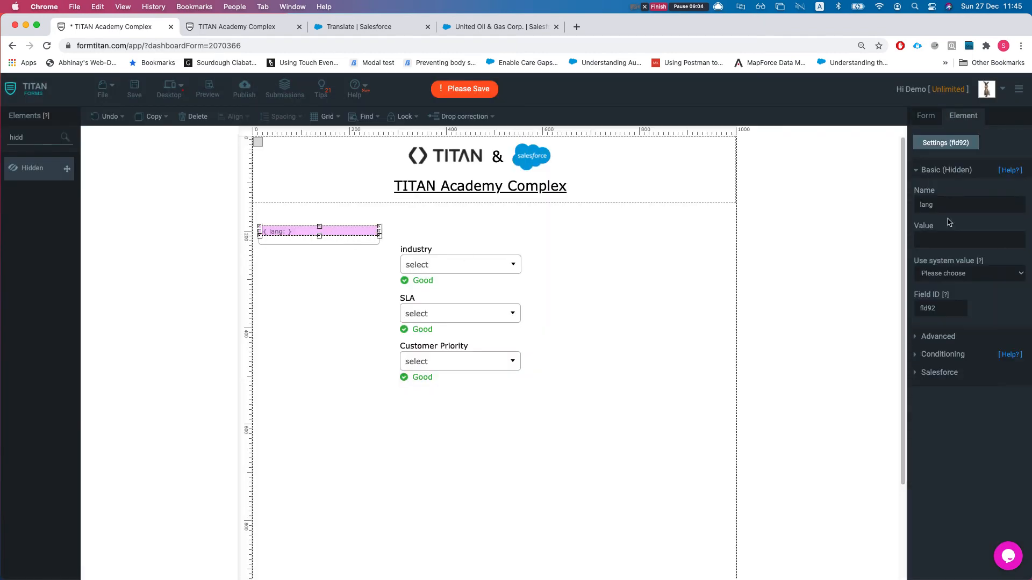
pyautogui.click(946, 356)
pyautogui.click(944, 258)
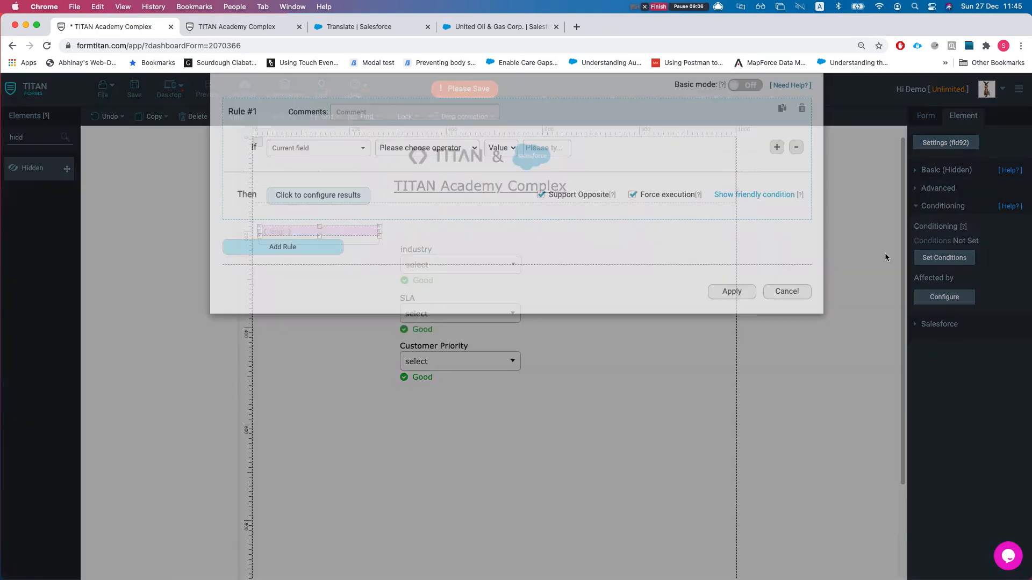
pyautogui.click(461, 179)
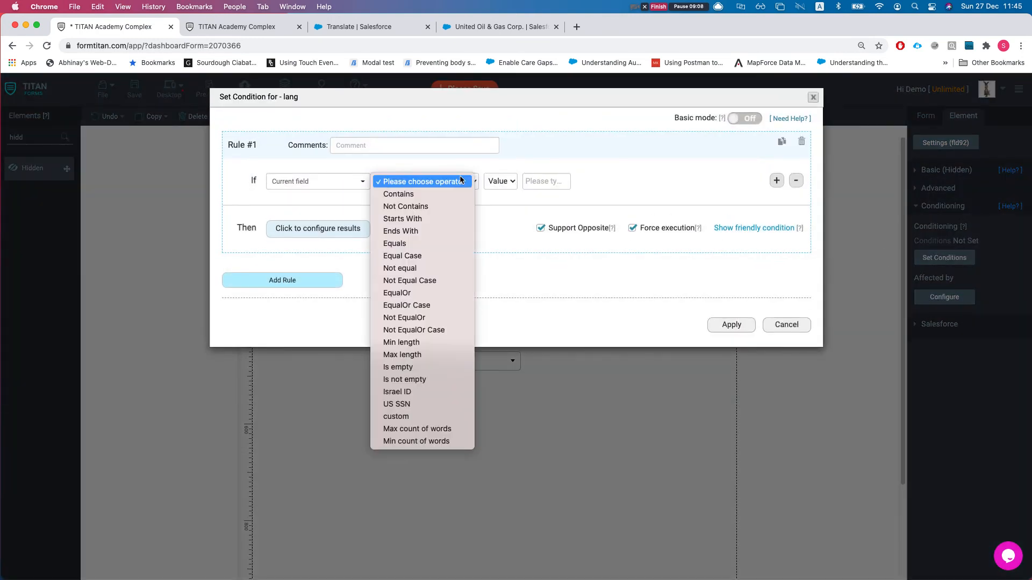
pyautogui.press('i')
pyautogui.press('Down')
pyautogui.press('Return')
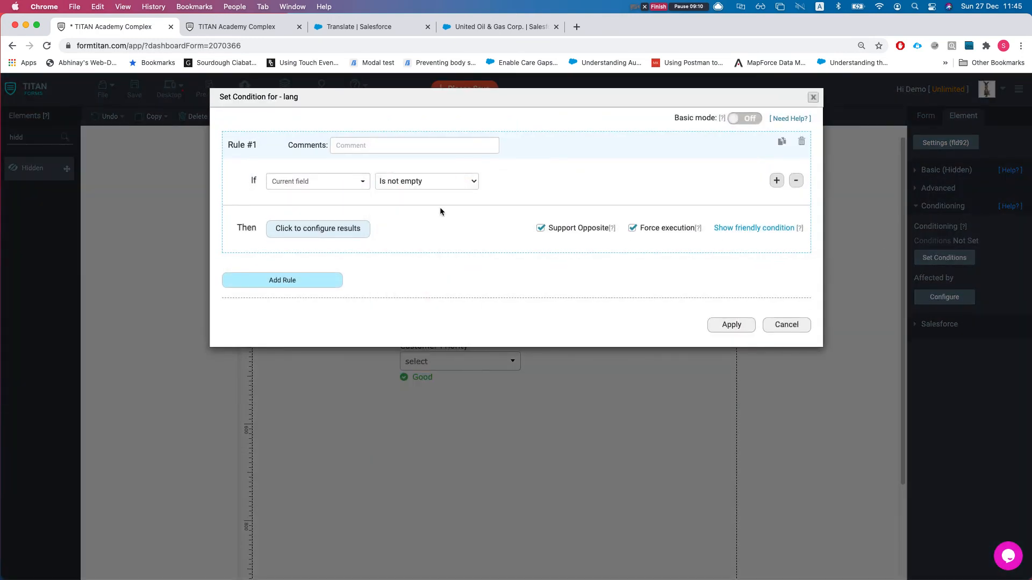
pyautogui.click(556, 230)
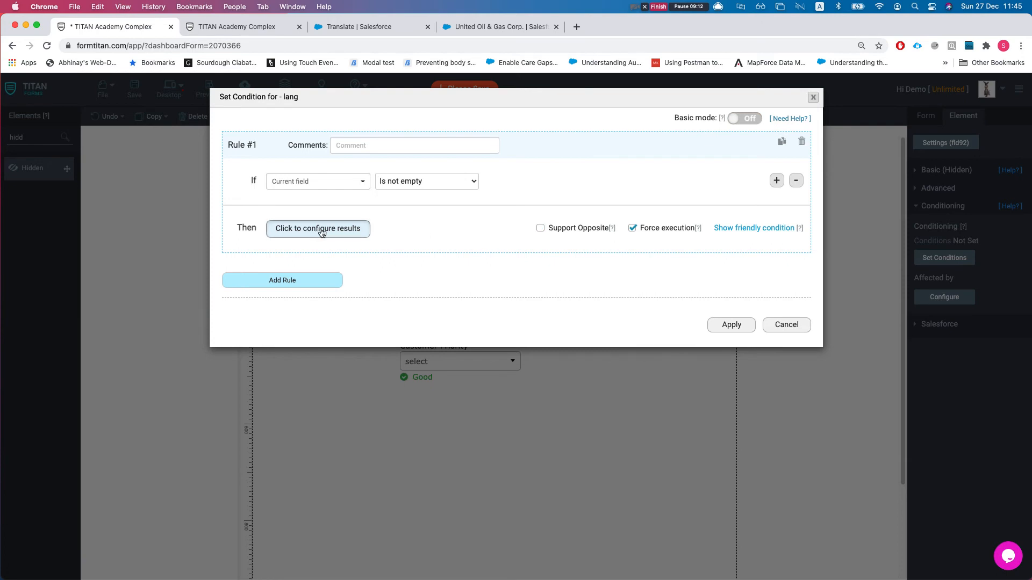
# Set the rule's result to the Salesforce action Account (get) - Load picklist, apply the condition, and save the form
pyautogui.click(320, 230)
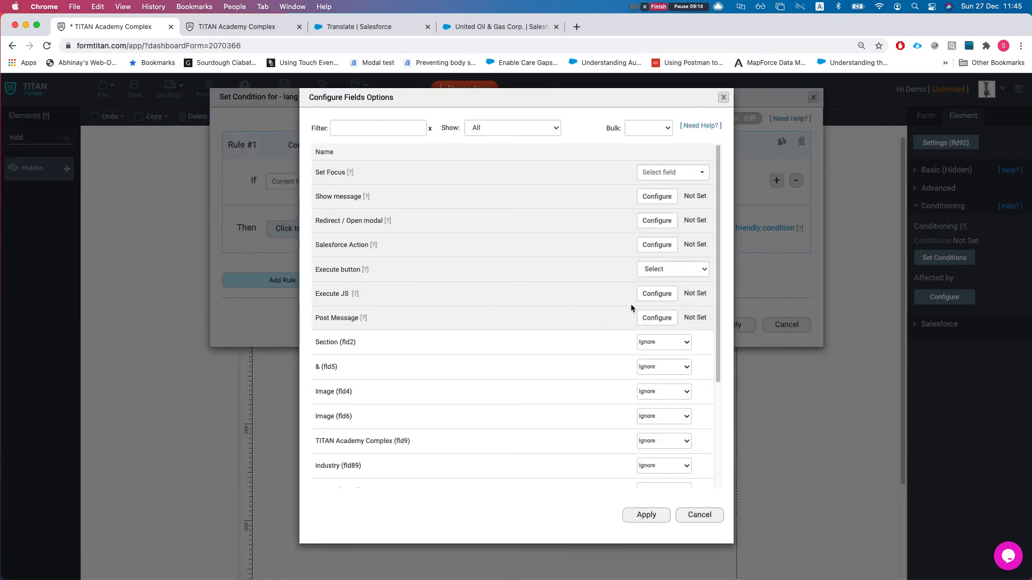
pyautogui.click(665, 244)
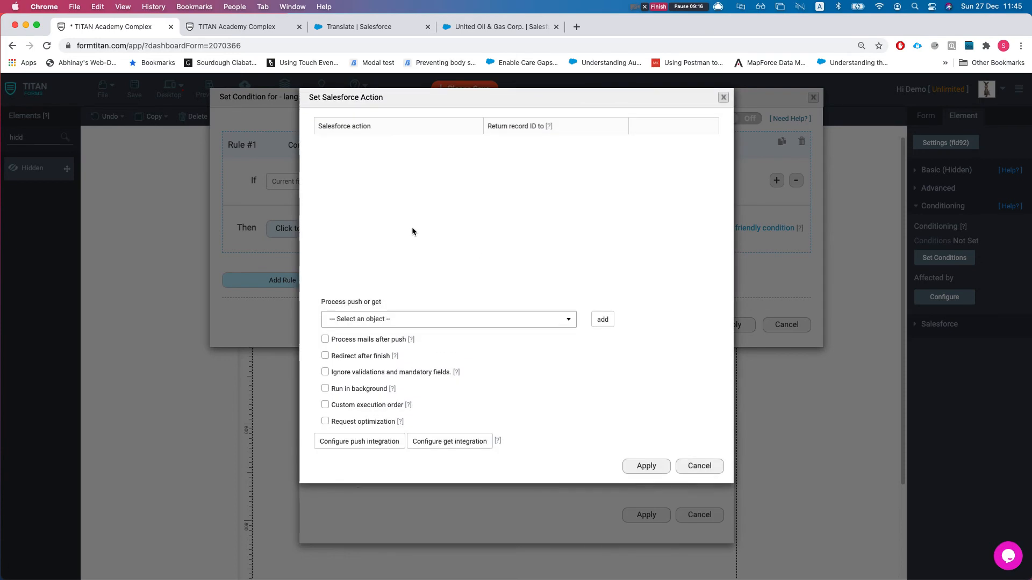
pyautogui.click(407, 319)
pyautogui.click(386, 353)
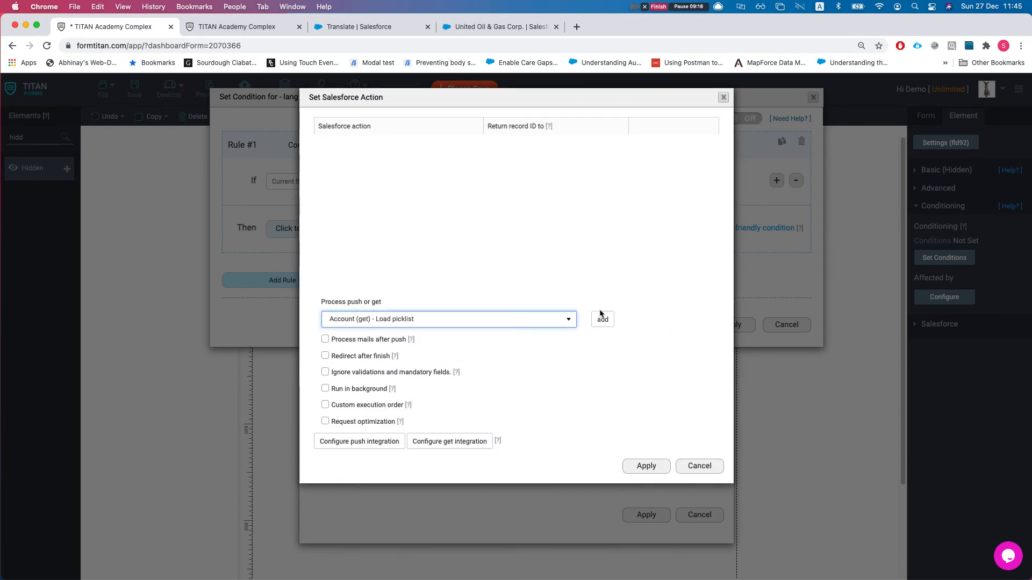
pyautogui.click(602, 319)
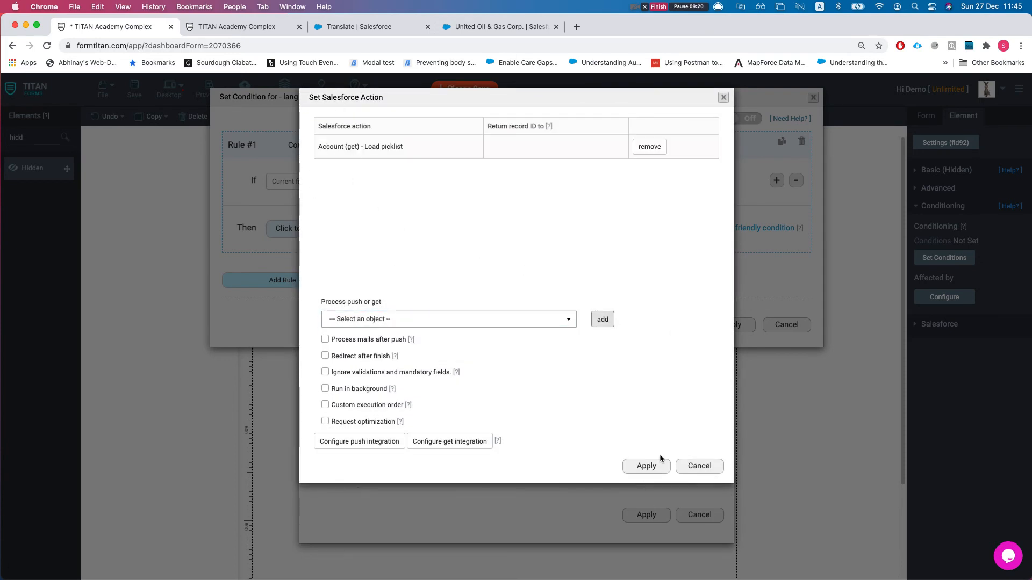
pyautogui.click(647, 466)
pyautogui.click(649, 516)
pyautogui.click(731, 324)
pyautogui.click(134, 89)
# Reload the published form with fld92=iw and check the SLA options for the Biotechnology industry
pyautogui.click(233, 28)
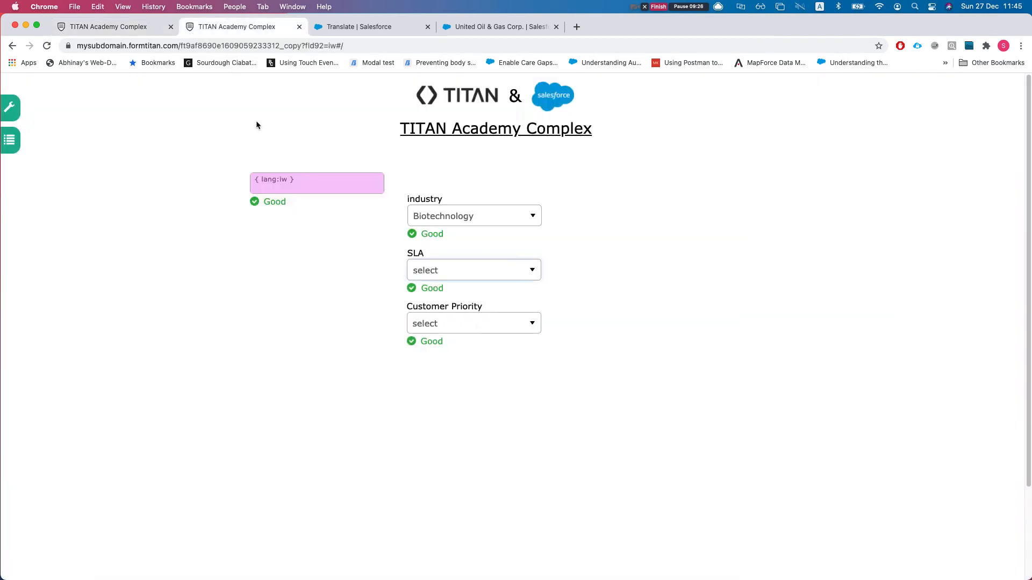
pyautogui.press('super+r')
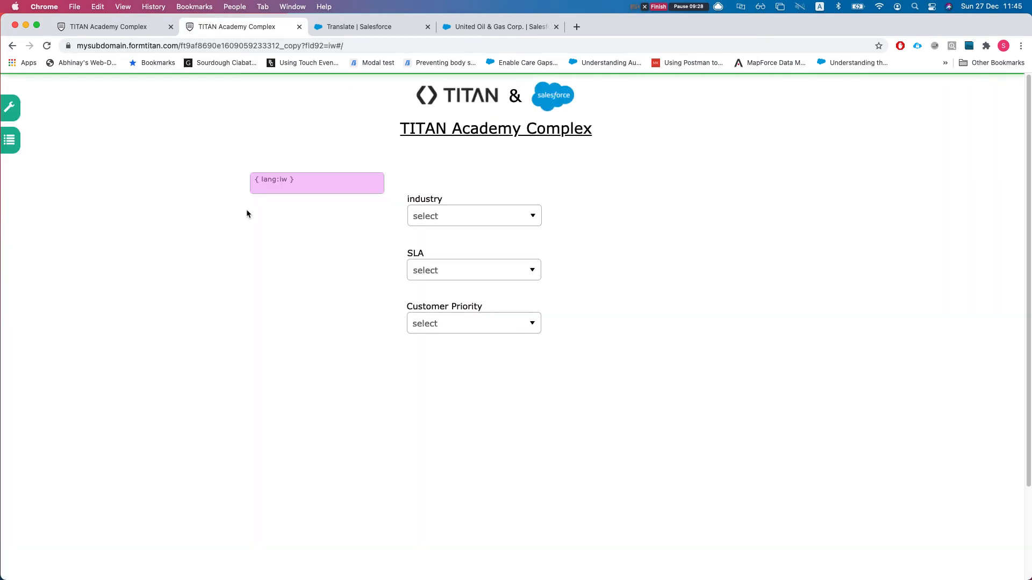
pyautogui.click(422, 215)
pyautogui.click(446, 271)
pyautogui.click(473, 271)
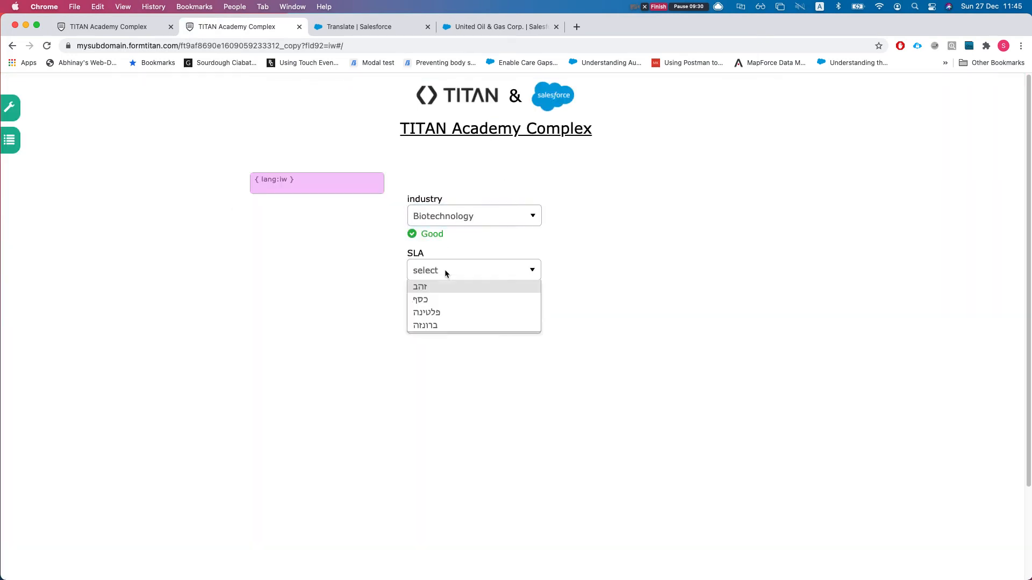
pyautogui.click(424, 300)
# Load the published form with fld92=jj in its address and check the SLA options for the Biotechnology industry
pyautogui.doubleClick(332, 45)
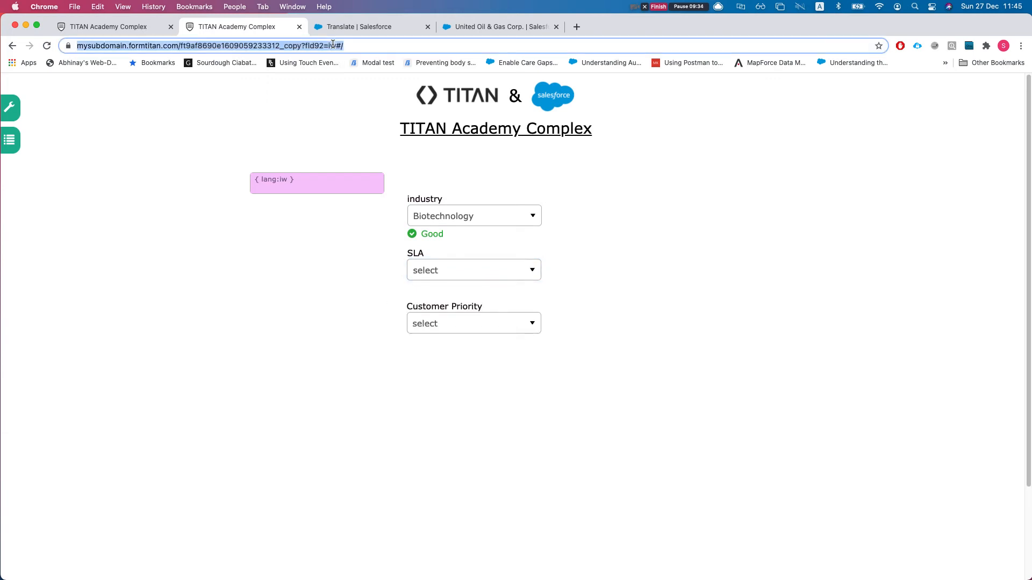
pyautogui.write('jj')
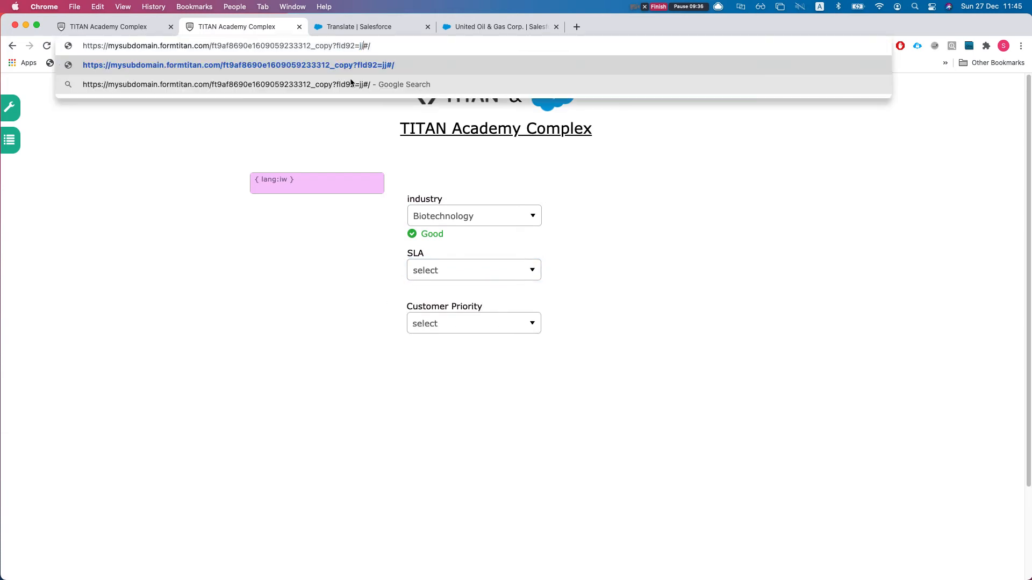
pyautogui.press('Return')
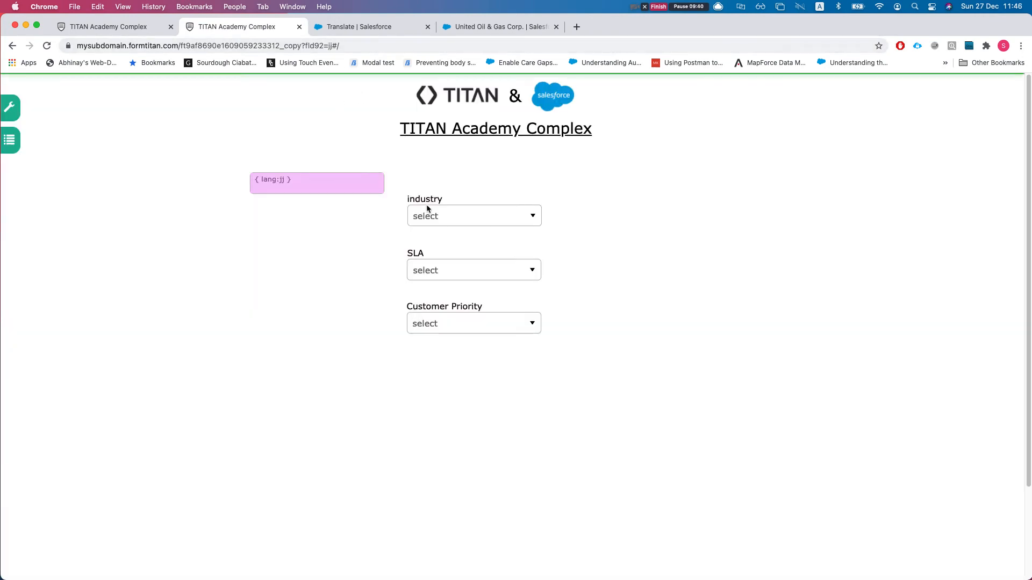
pyautogui.click(436, 221)
pyautogui.click(441, 283)
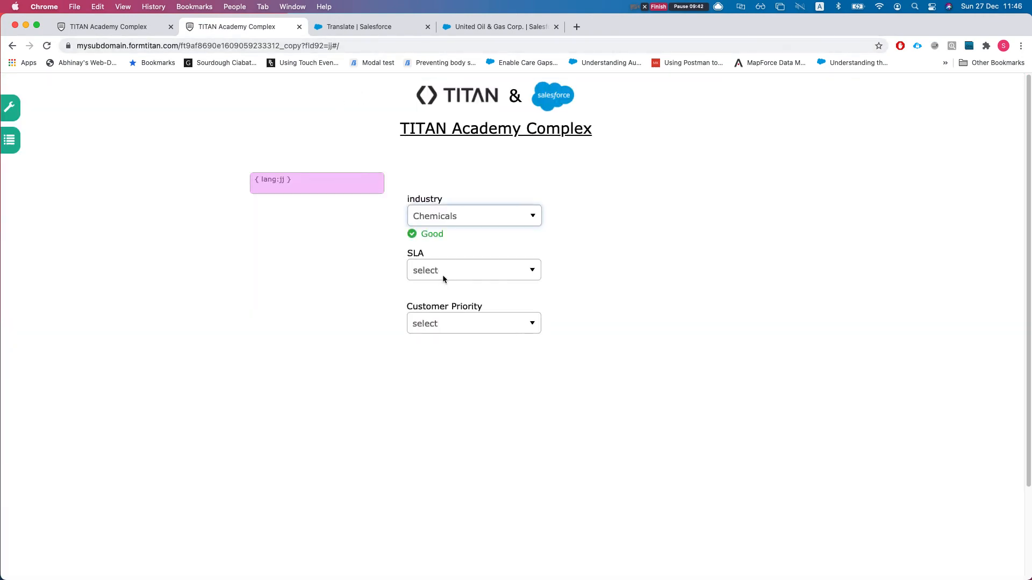
pyautogui.click(444, 215)
pyautogui.click(438, 271)
pyautogui.click(452, 272)
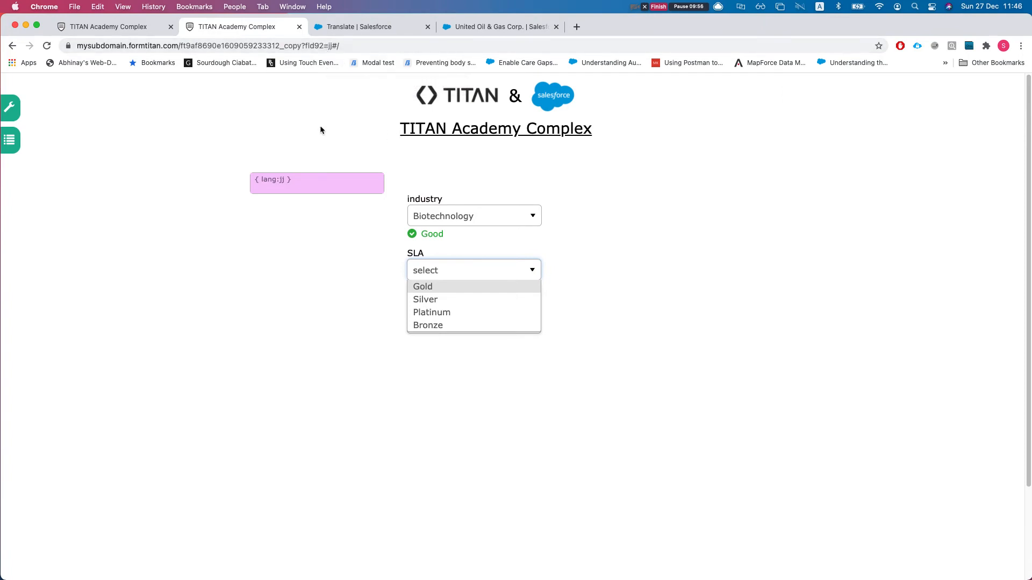
pyautogui.click(196, 139)
# Return to the form editor and examine the available form languages in the Personalization settings
pyautogui.click(105, 28)
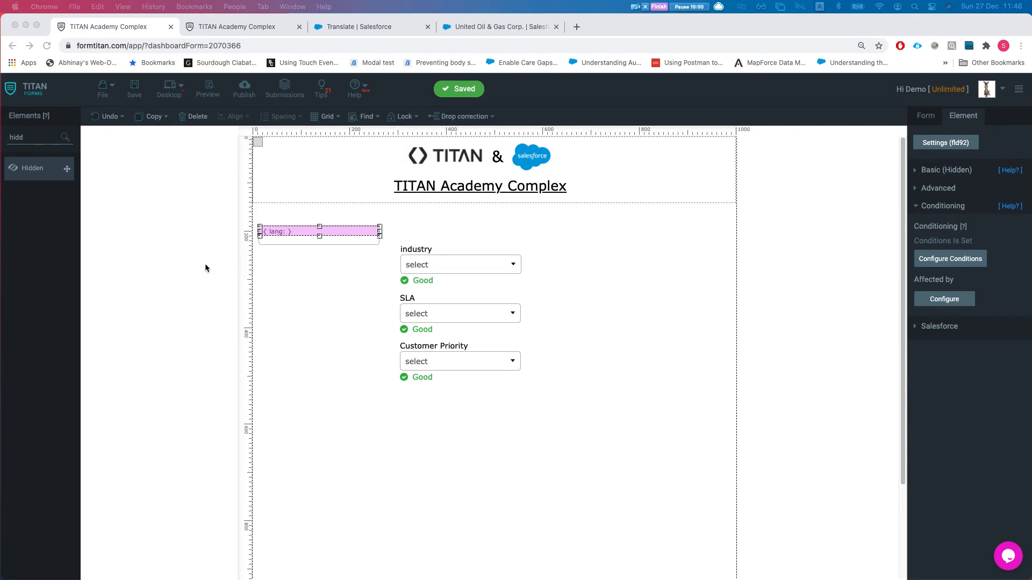
pyautogui.click(935, 206)
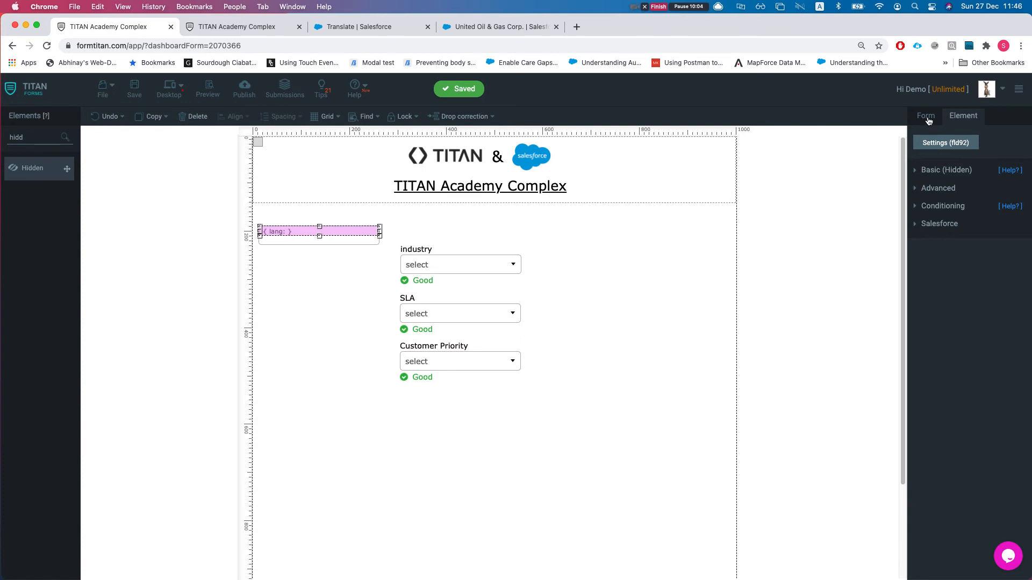
pyautogui.click(928, 121)
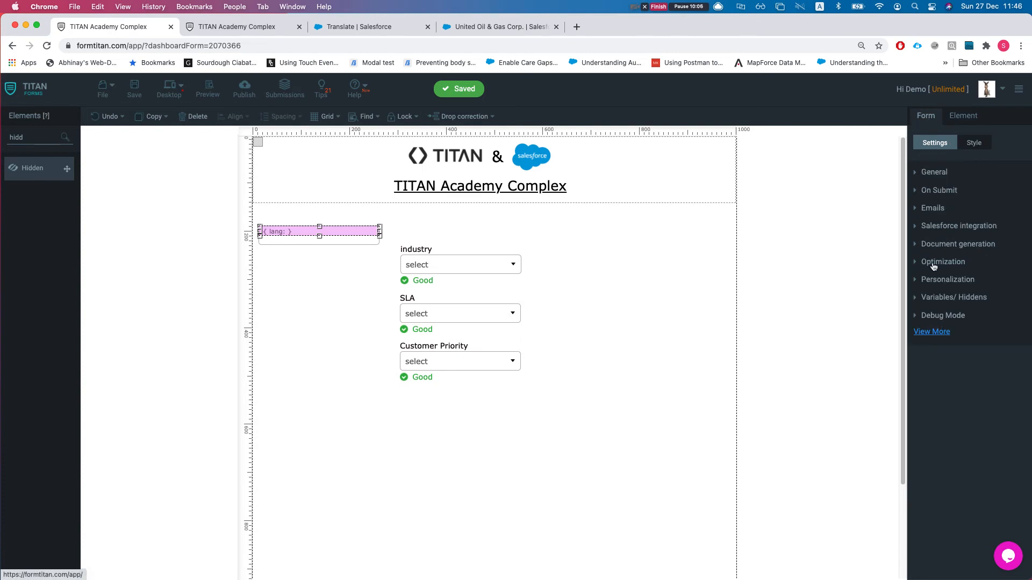
pyautogui.click(931, 331)
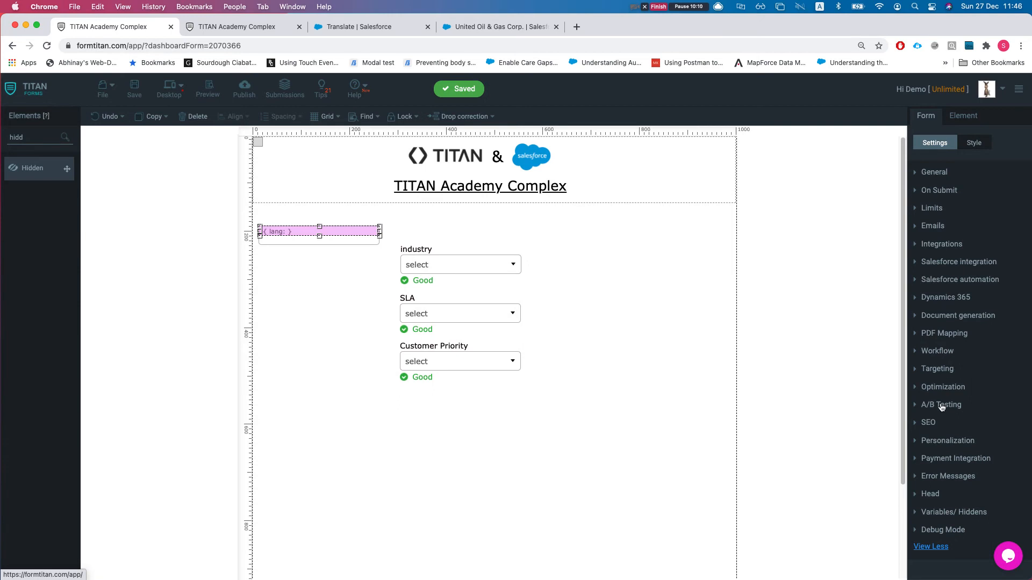
pyautogui.click(947, 441)
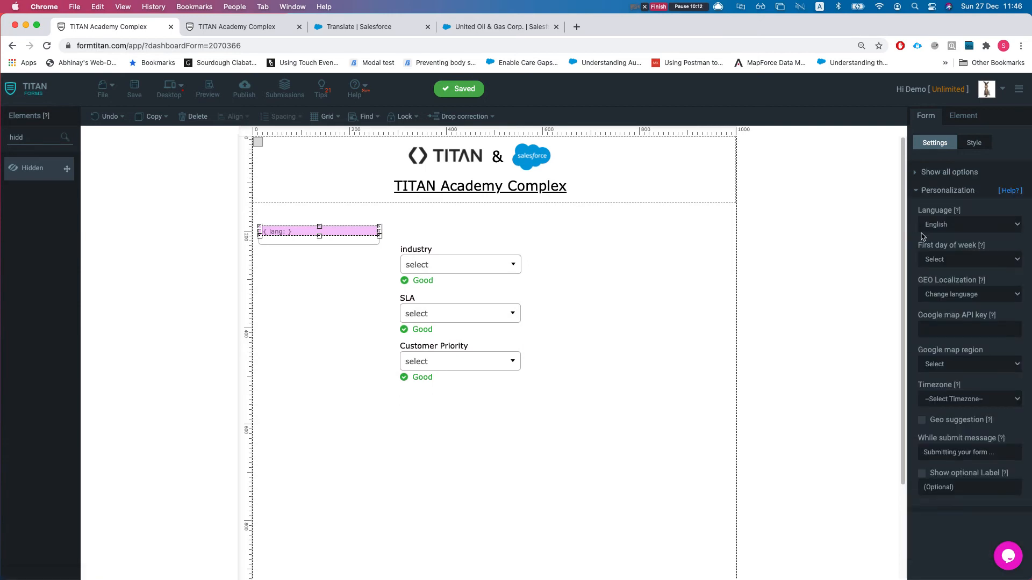
pyautogui.click(936, 226)
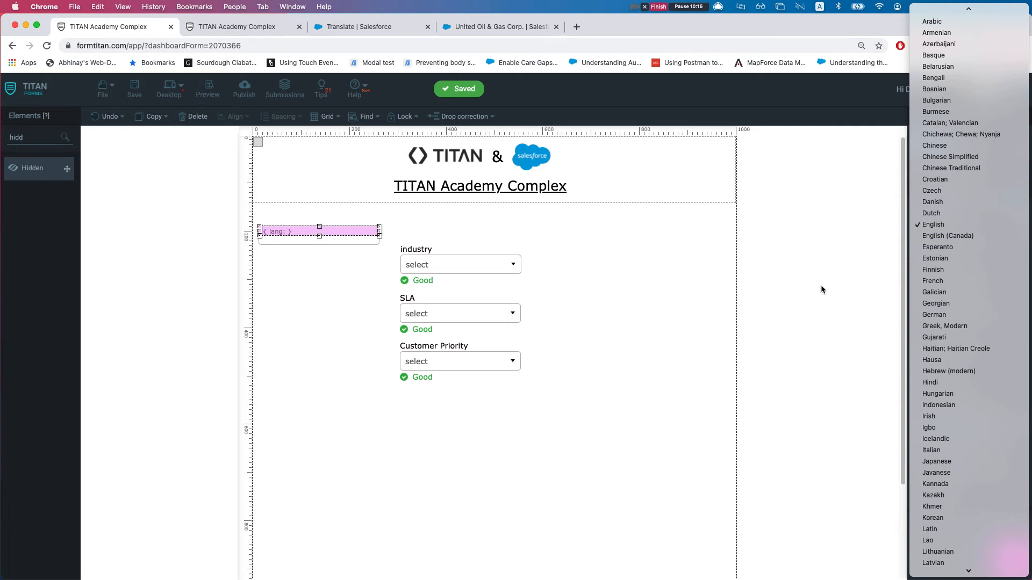
pyautogui.click(954, 221)
pyautogui.click(947, 191)
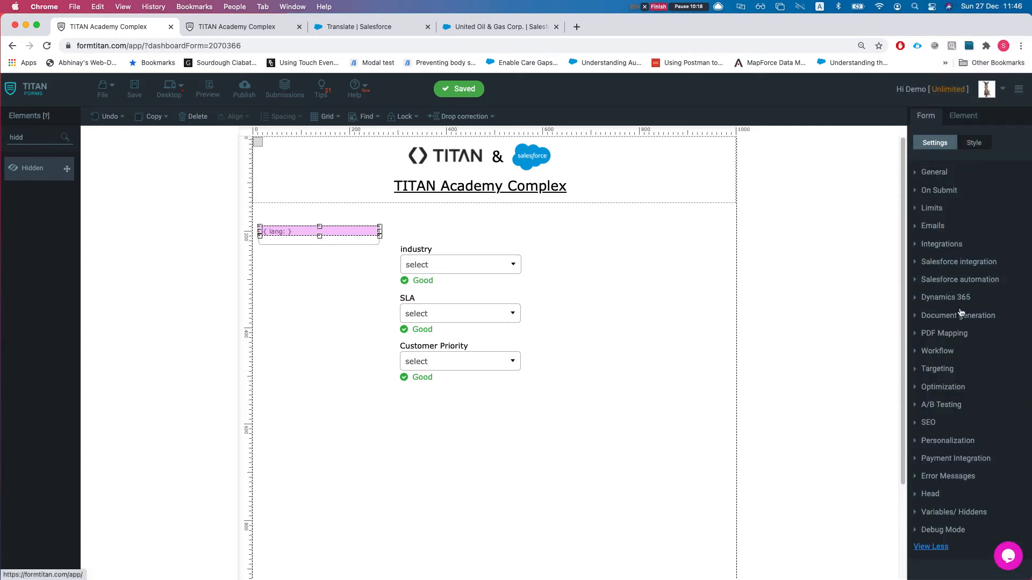
# Enable Custom Translation in the form's Optimization settings and choose French as the language to translate
pyautogui.click(942, 388)
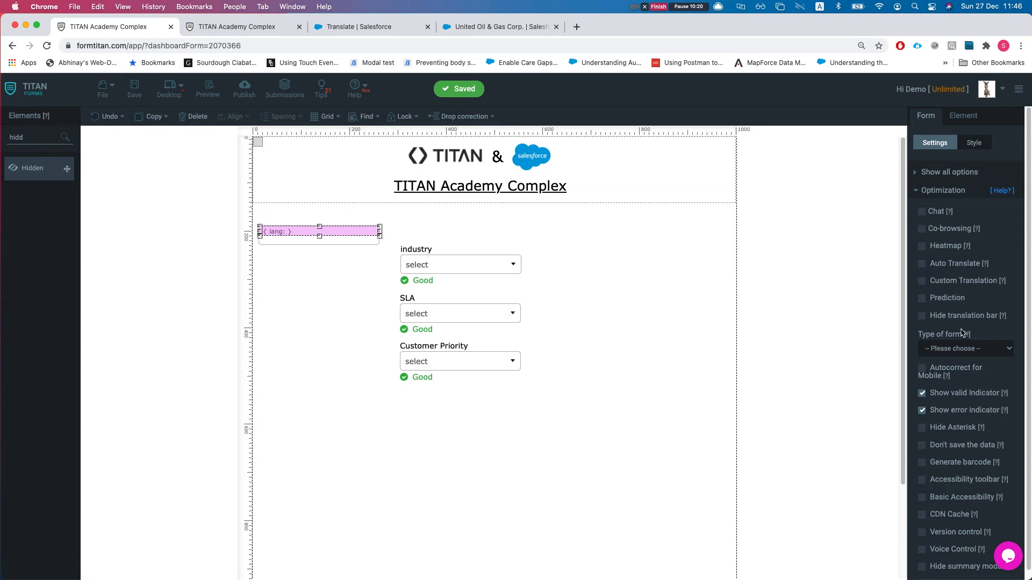
pyautogui.click(922, 283)
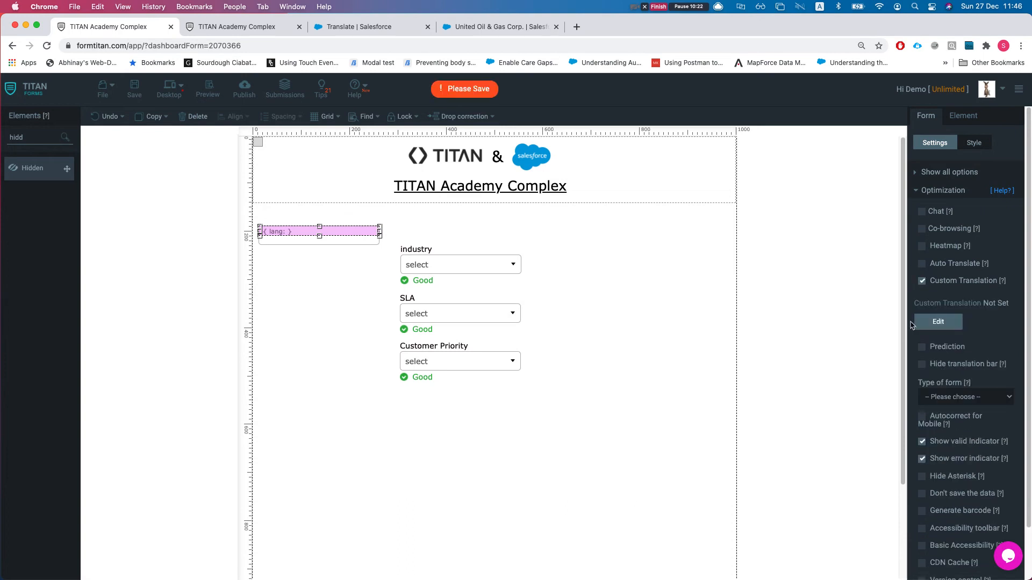
pyautogui.click(941, 322)
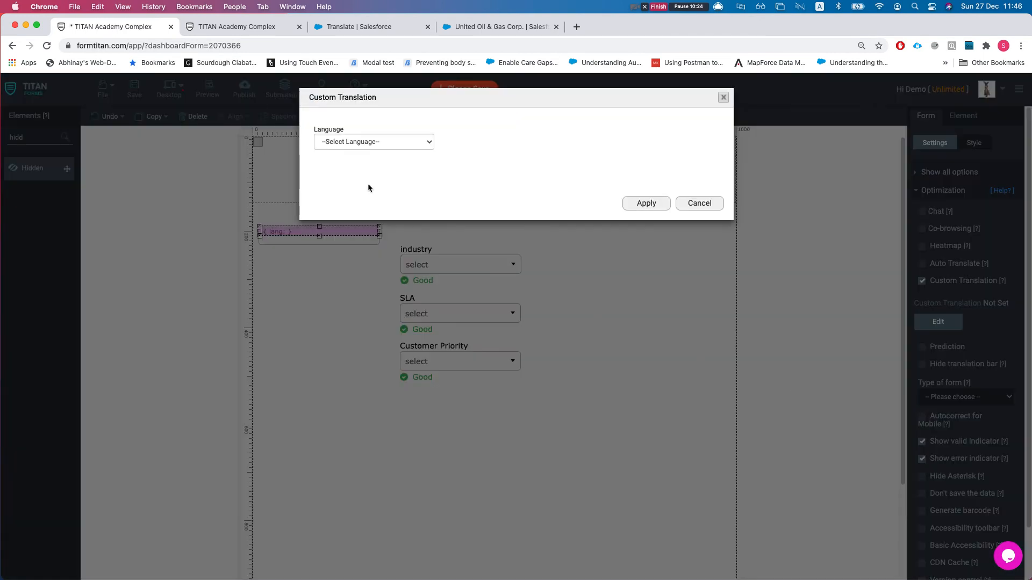
pyautogui.click(345, 143)
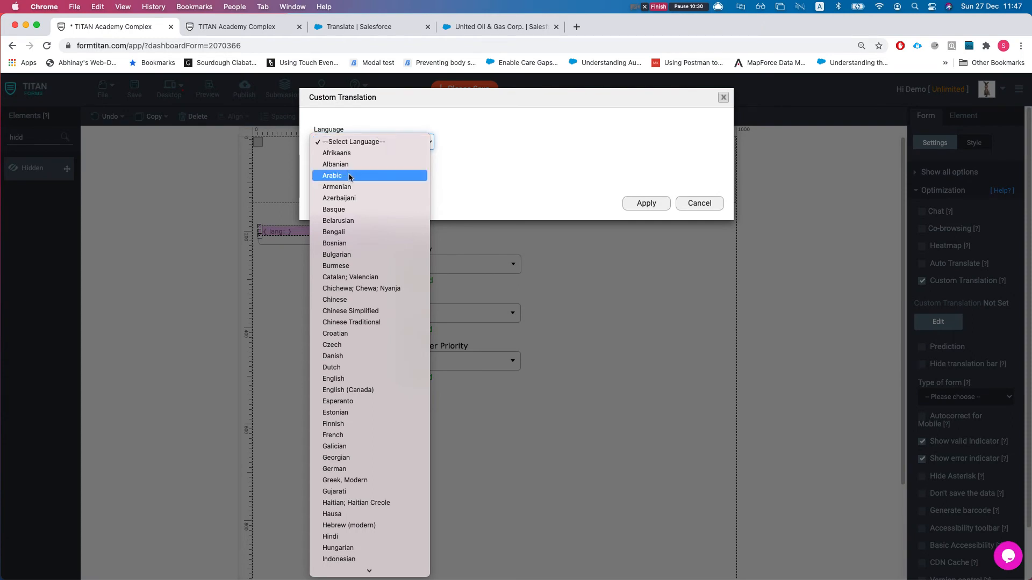
pyautogui.write('fr')
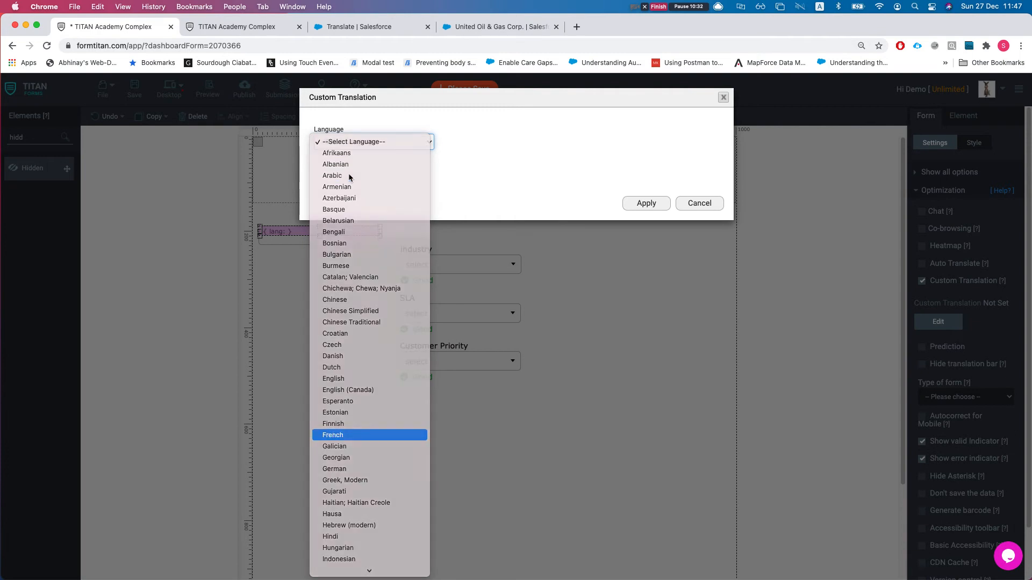
pyautogui.press('Return')
# Examine the translatable texts of the form's labels, images and picklist fields in the French translation
pyautogui.scroll(-5, 574, 334)
pyautogui.scroll(2, 445, 341)
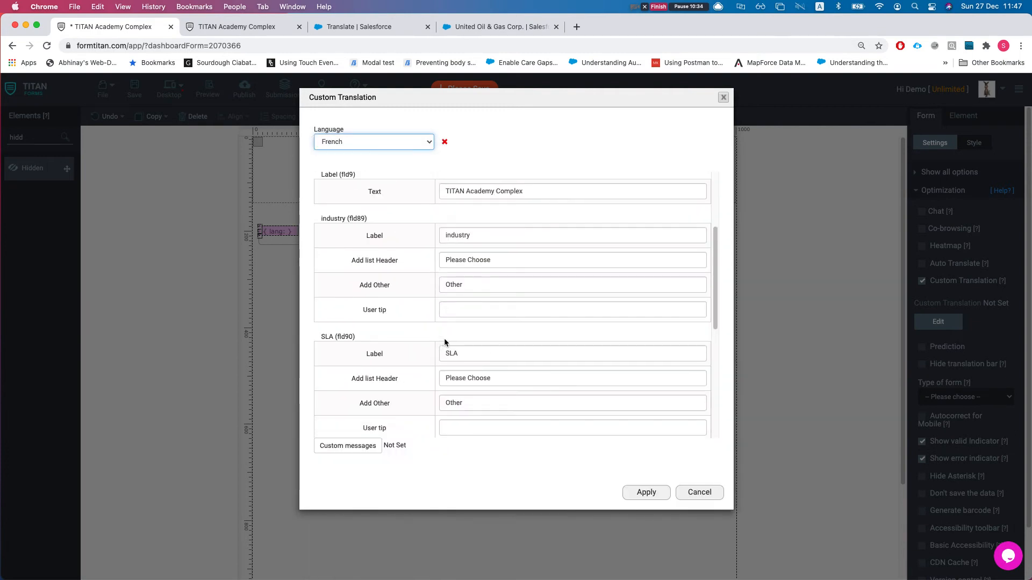
pyautogui.scroll(3, 467, 304)
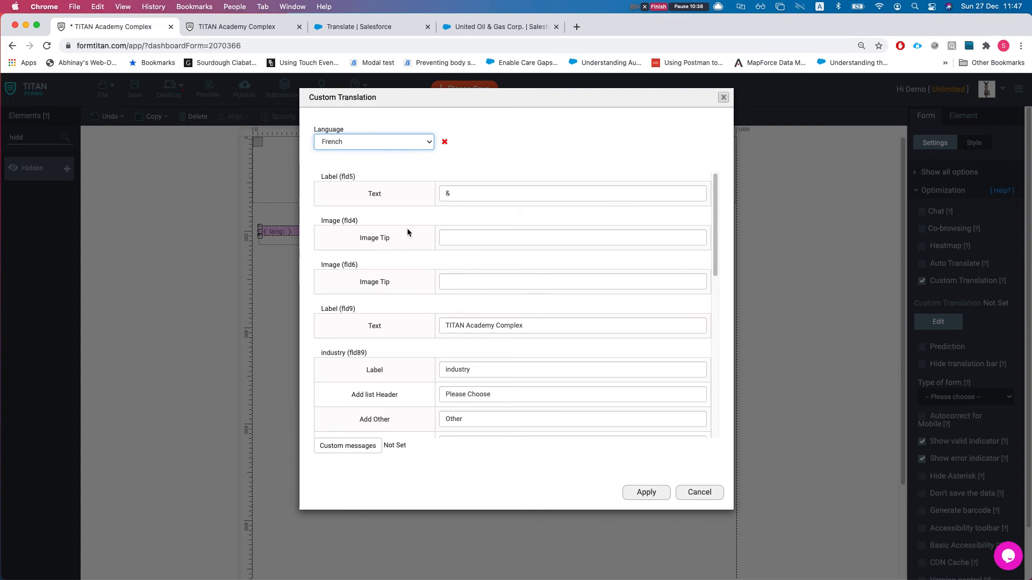
pyautogui.scroll(-2, 409, 234)
pyautogui.click(327, 309)
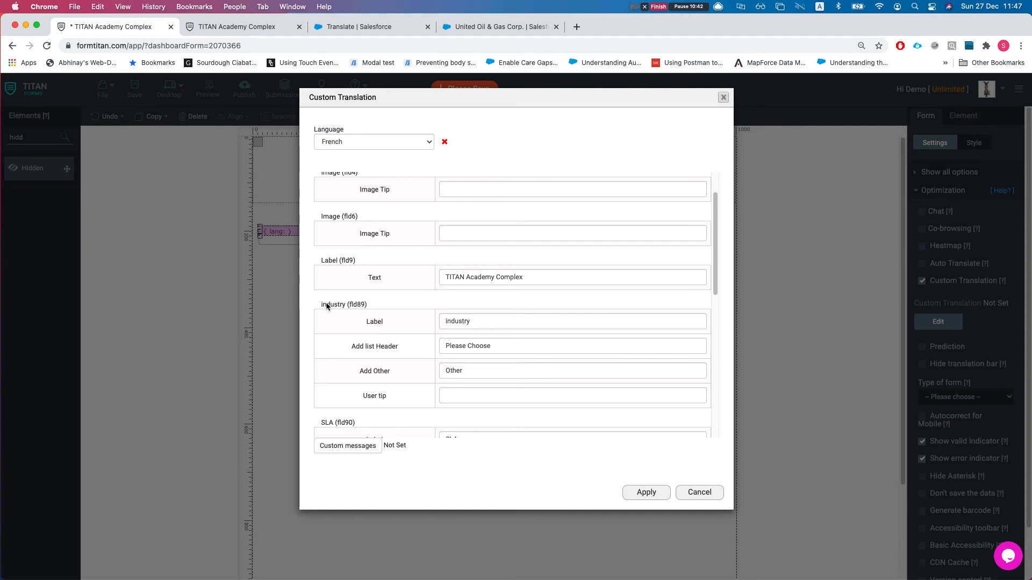
pyautogui.moveTo(347, 347); pyautogui.dragTo(396, 369)
pyautogui.scroll(-1, 377, 369)
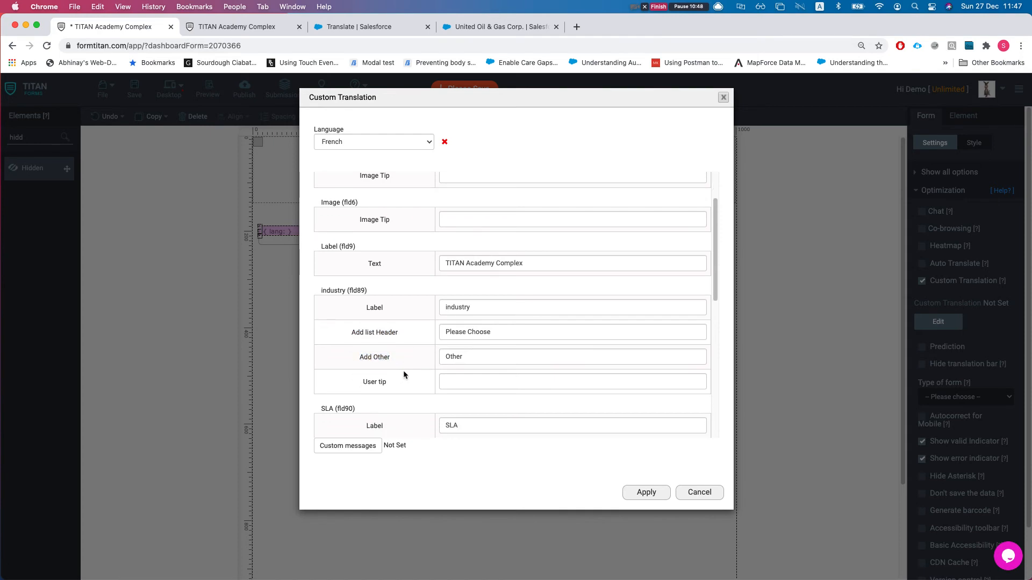
# Examine the translatable Get Integration messages of the Account (Load picklist) action, including the loading and skip messages
pyautogui.scroll(-10, 404, 375)
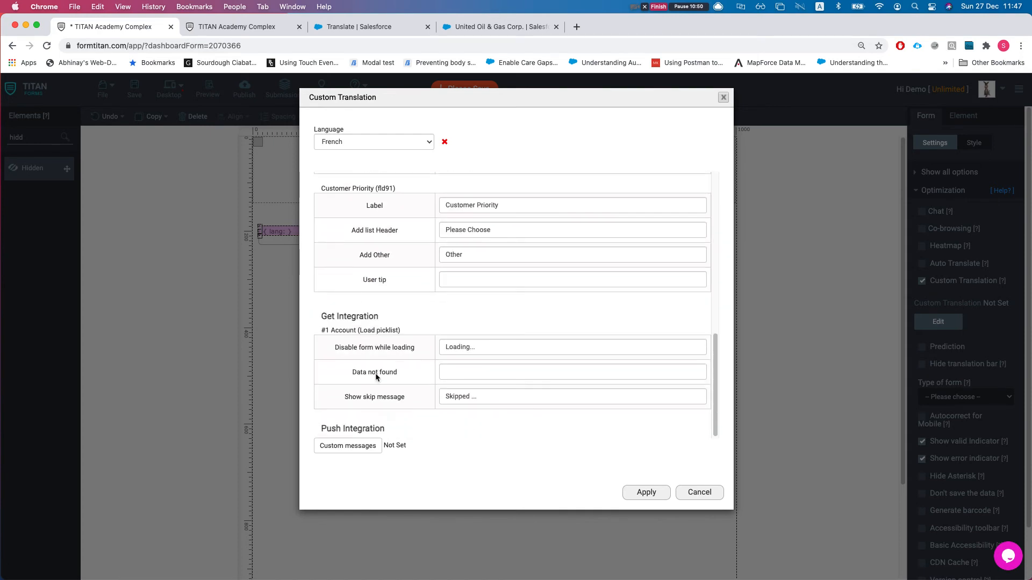
pyautogui.moveTo(332, 347); pyautogui.dragTo(401, 349)
pyautogui.click(401, 349)
pyautogui.moveTo(474, 350); pyautogui.dragTo(445, 348)
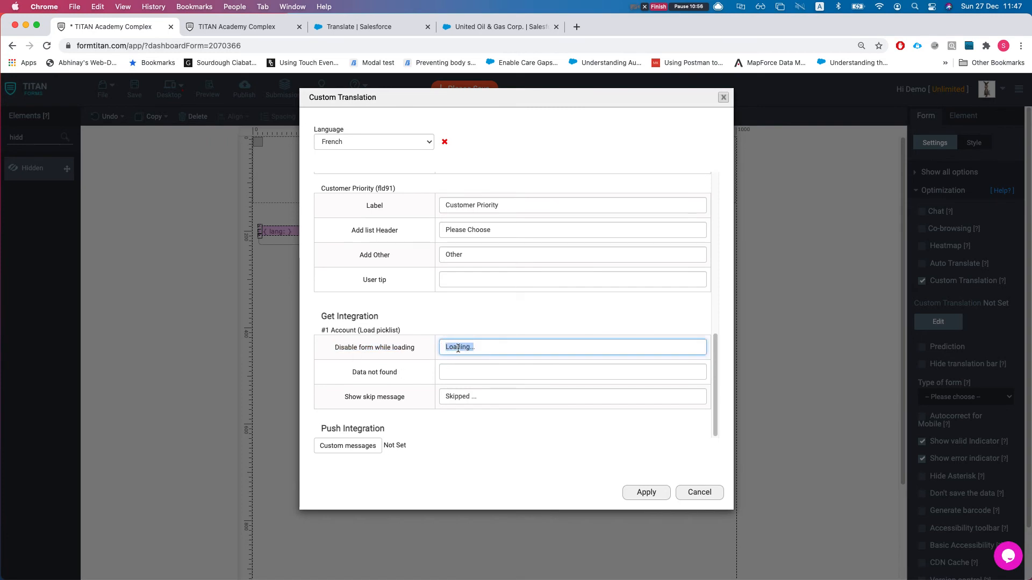
pyautogui.moveTo(344, 397); pyautogui.dragTo(390, 397)
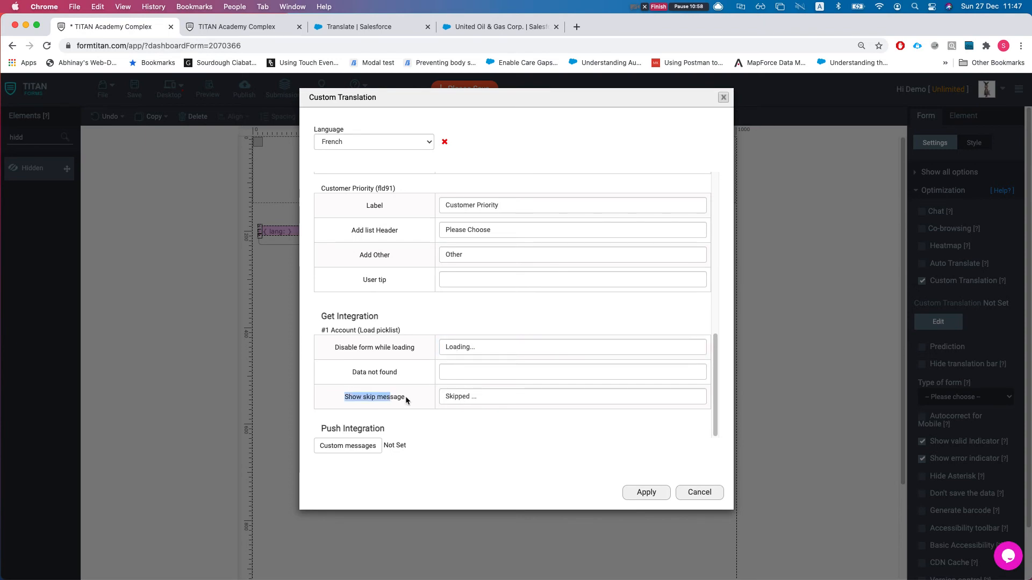
pyautogui.click(459, 400)
pyautogui.scroll(3, 486, 339)
pyautogui.scroll(-3, 486, 338)
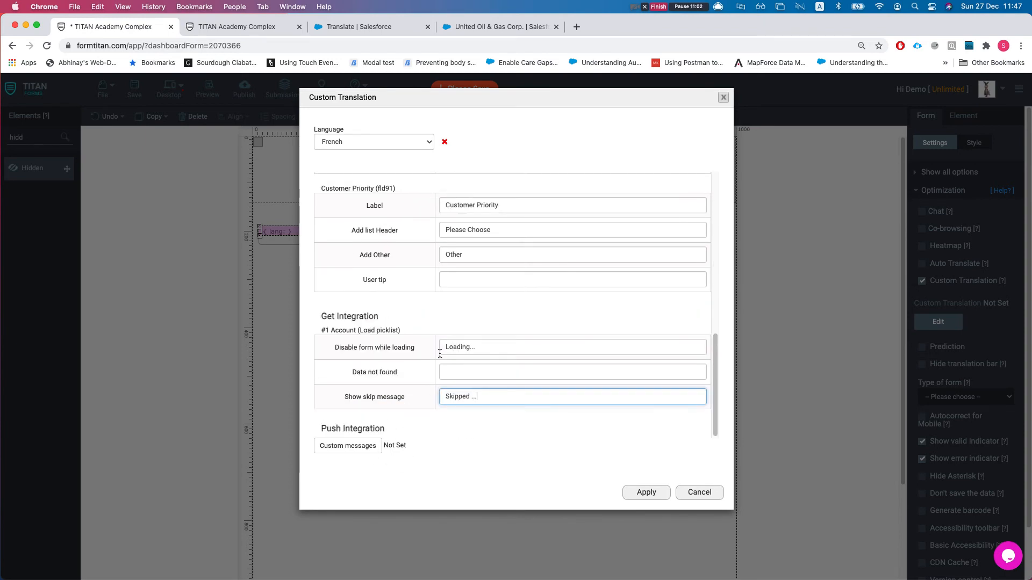
pyautogui.scroll(5, 440, 353)
pyautogui.scroll(-5, 439, 354)
pyautogui.scroll(-3, 439, 354)
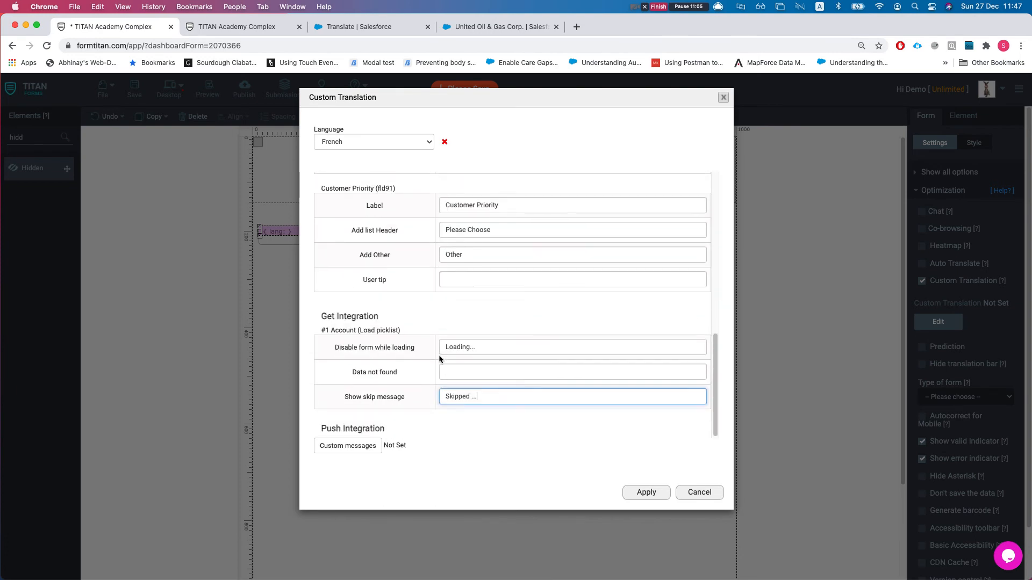
# Open the custom messages of the French translation and review the Form Preview error texts, including the Email message
pyautogui.click(371, 447)
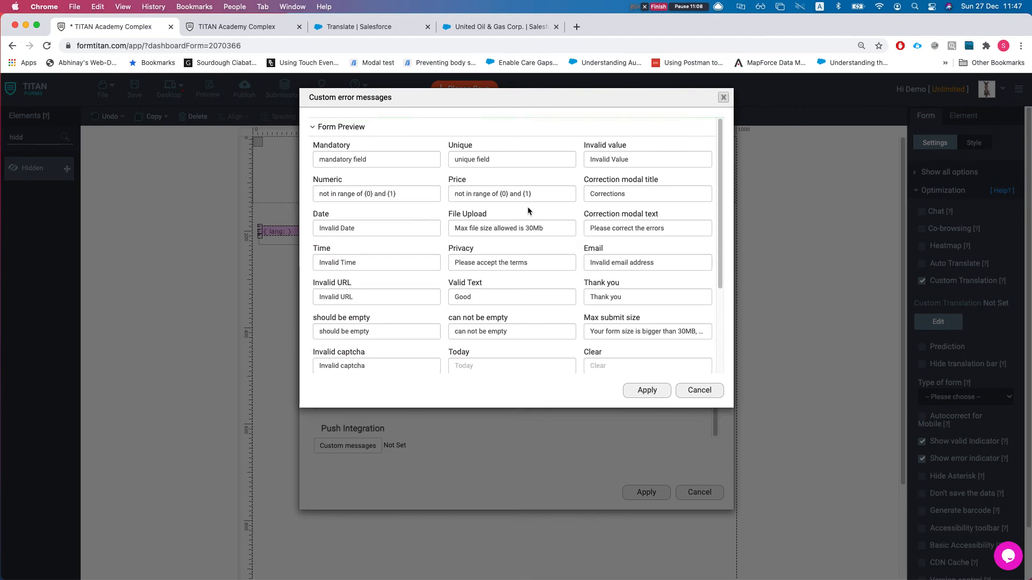
pyautogui.scroll(-1, 528, 207)
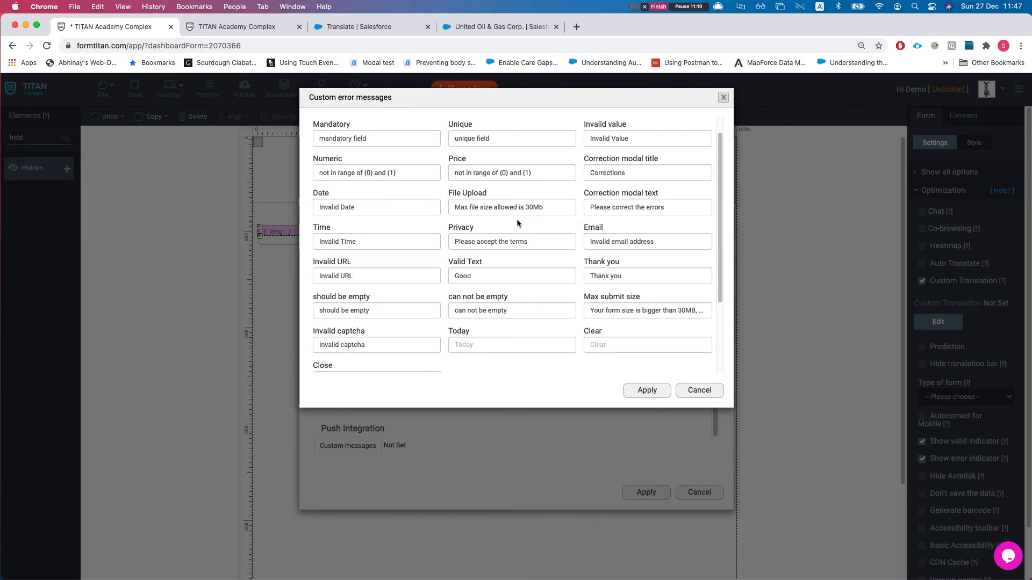
pyautogui.scroll(-1, 516, 219)
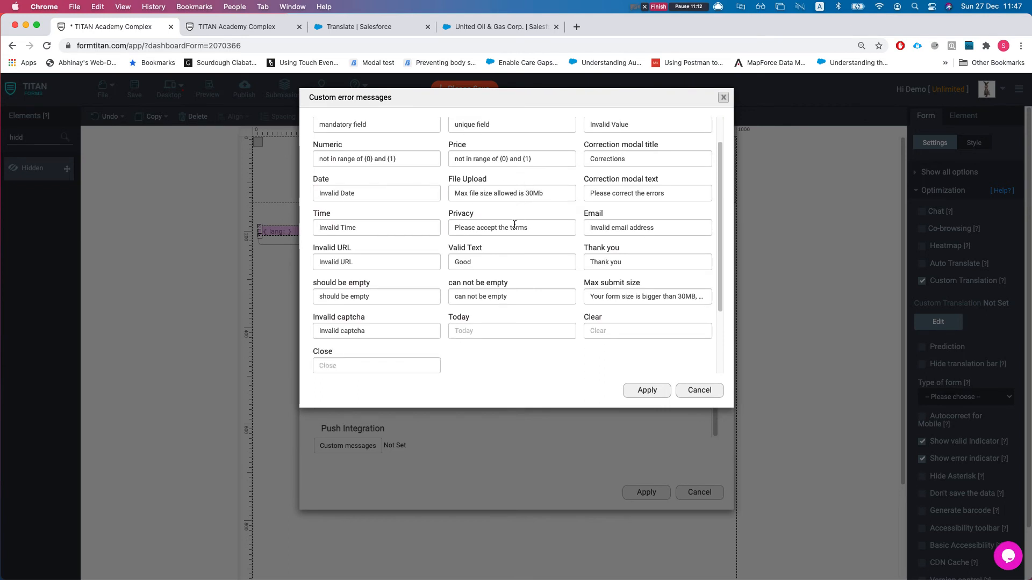
pyautogui.scroll(-3, 514, 225)
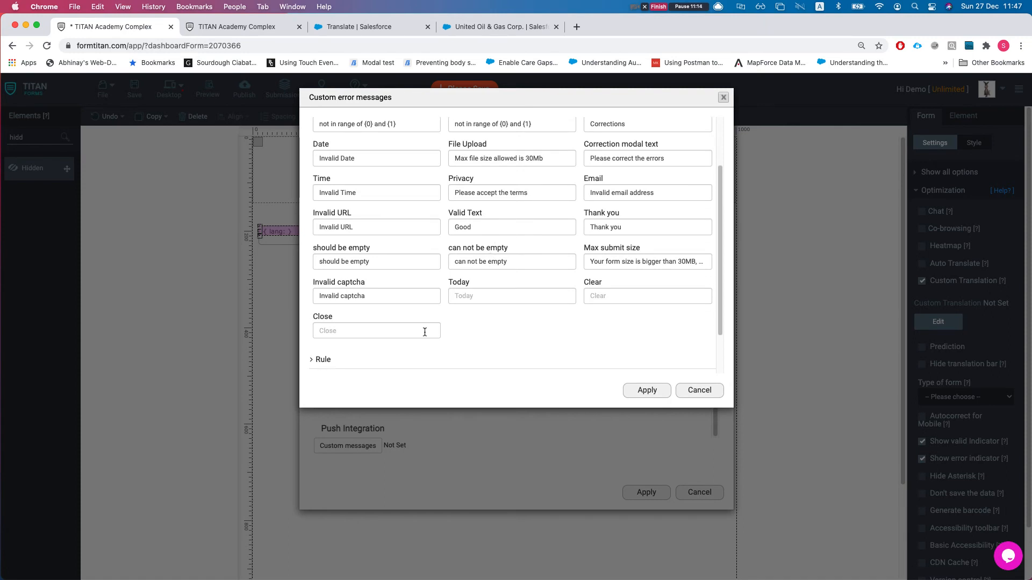
pyautogui.scroll(-1, 417, 320)
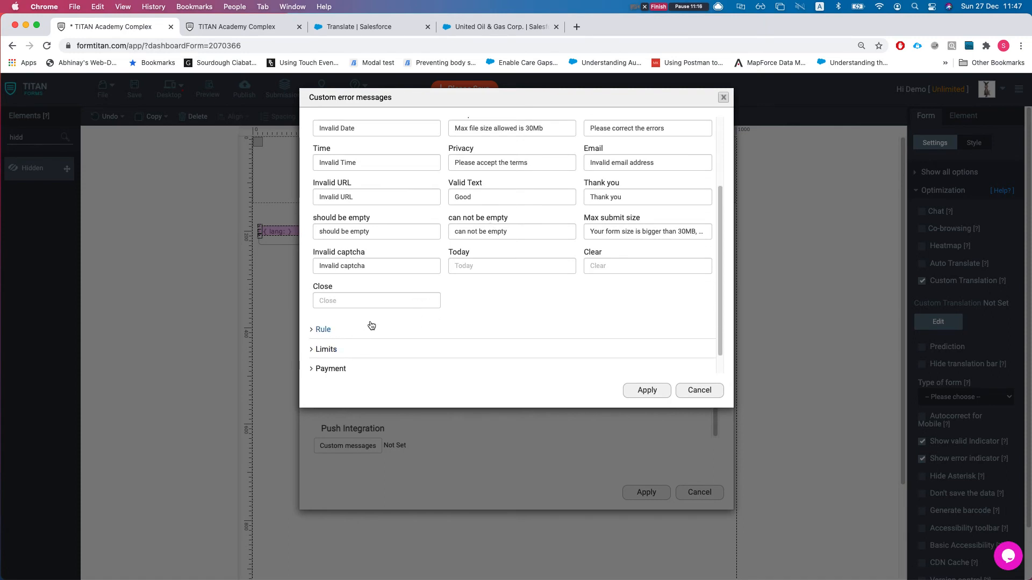
pyautogui.scroll(1, 370, 325)
pyautogui.scroll(2, 371, 325)
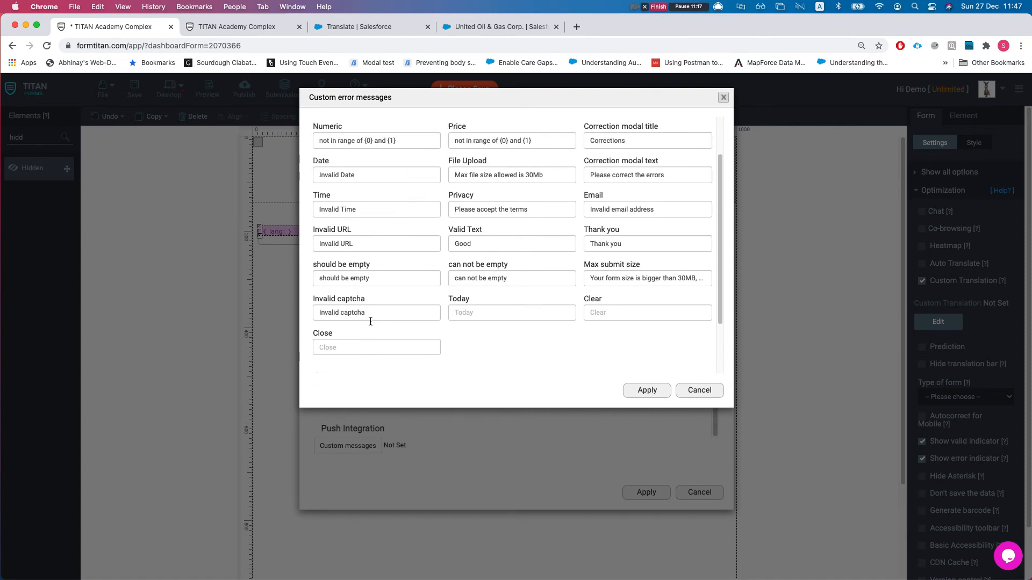
pyautogui.tripleClick(594, 210)
pyautogui.click(634, 211)
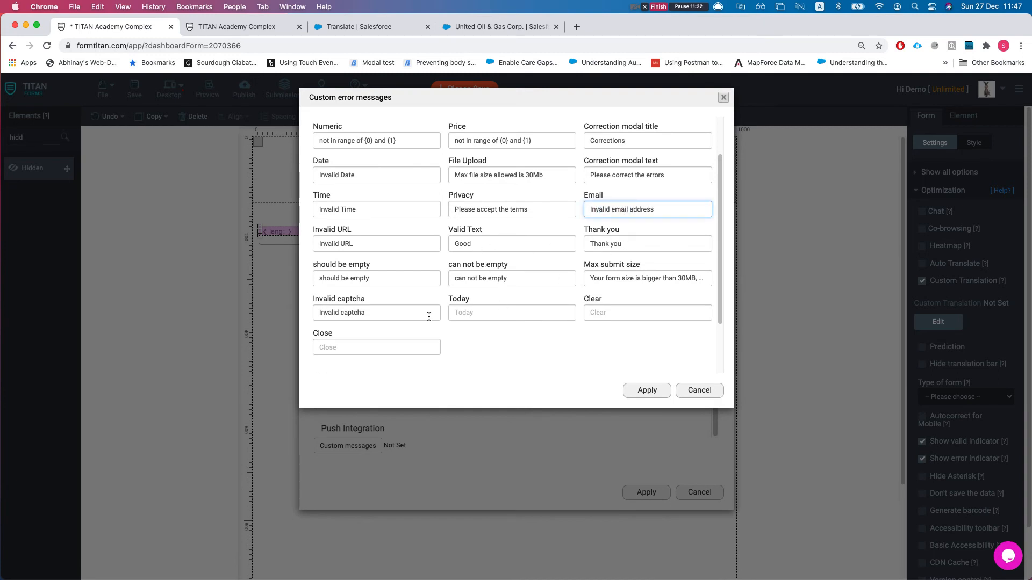
pyautogui.scroll(-3, 409, 316)
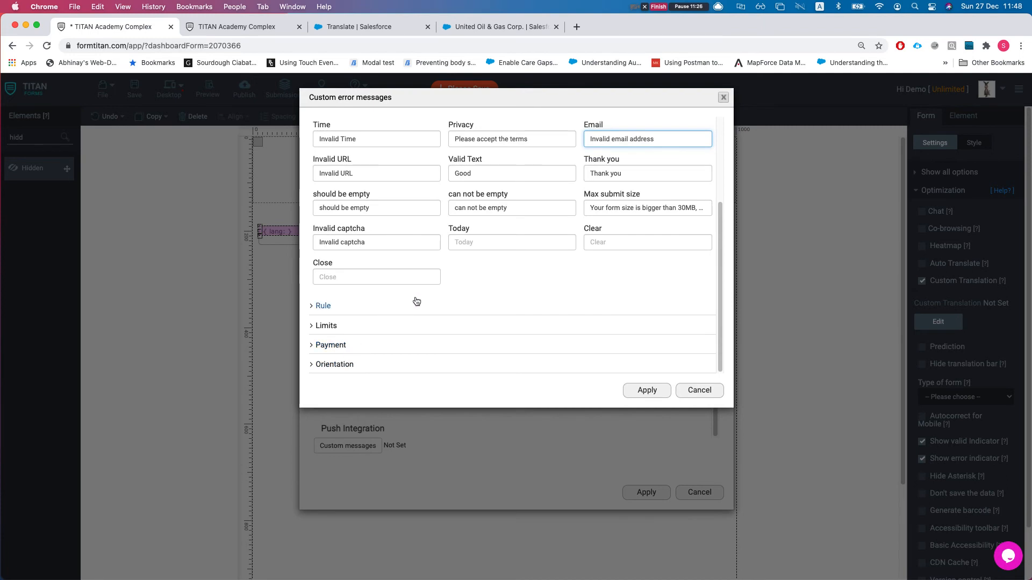
# Review the Payment, Rule and Form Preview message groups, and close the custom error messages without applying
pyautogui.click(352, 344)
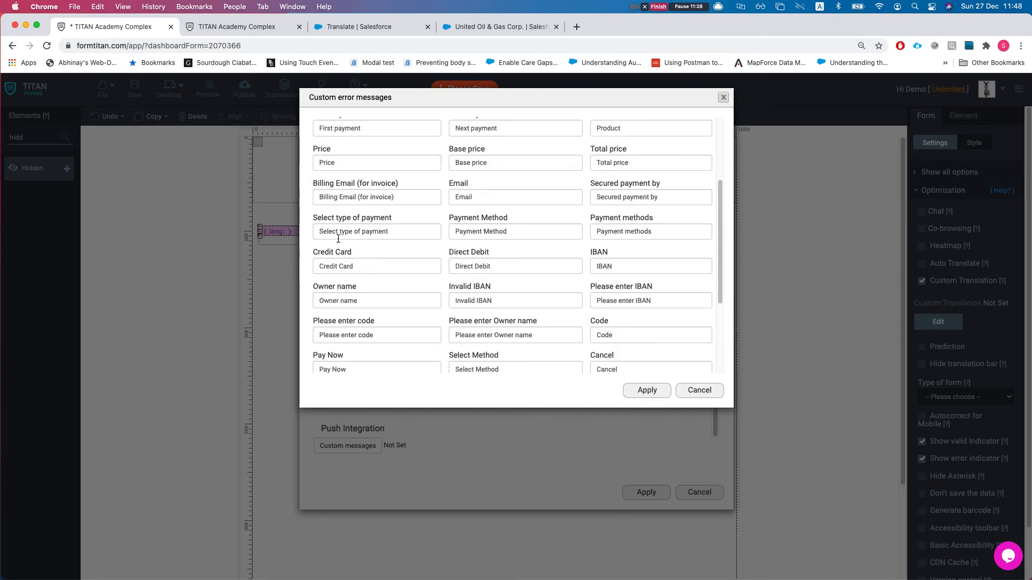
pyautogui.scroll(5, 333, 260)
pyautogui.click(324, 146)
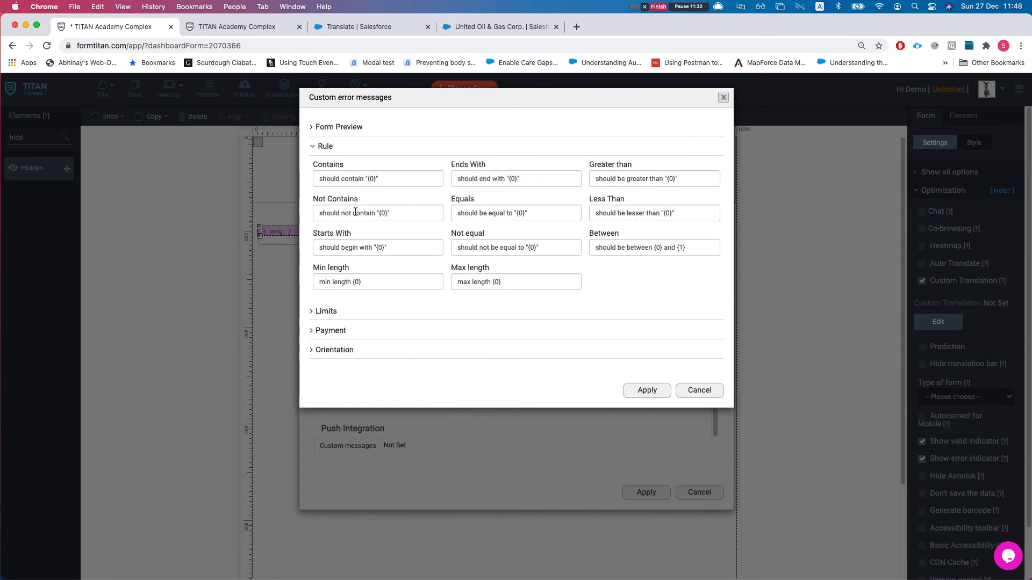
pyautogui.click(339, 129)
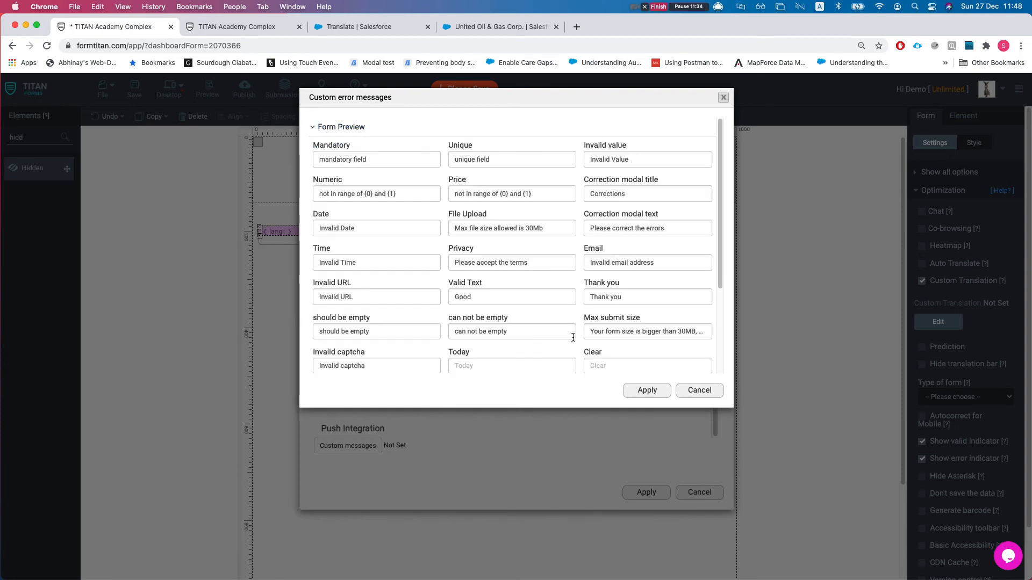
pyautogui.scroll(-3, 497, 290)
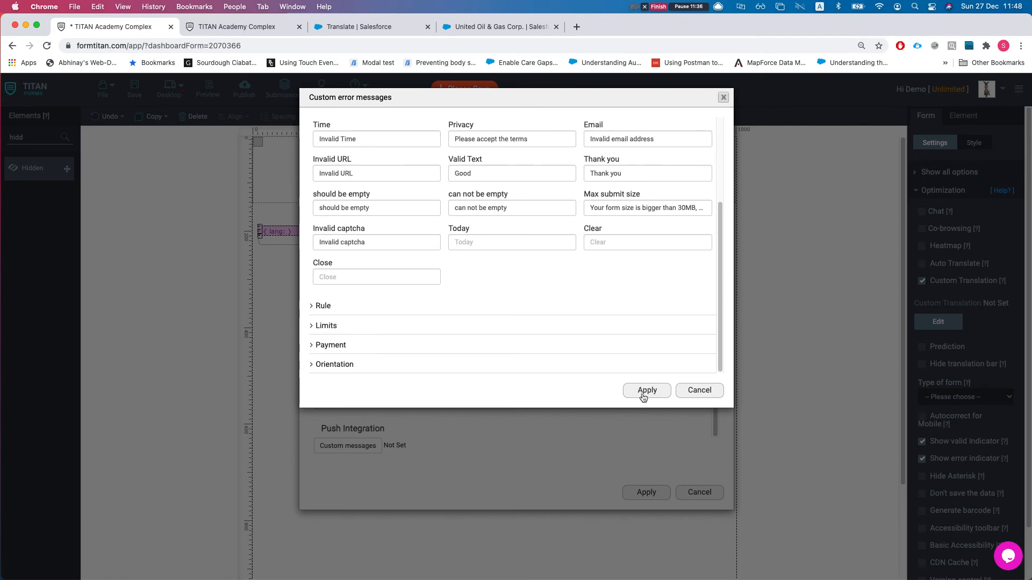
pyautogui.click(698, 392)
# Copy the label text of the industry field (fld89) from the French custom translation
pyautogui.scroll(10, 511, 322)
pyautogui.scroll(4, 532, 295)
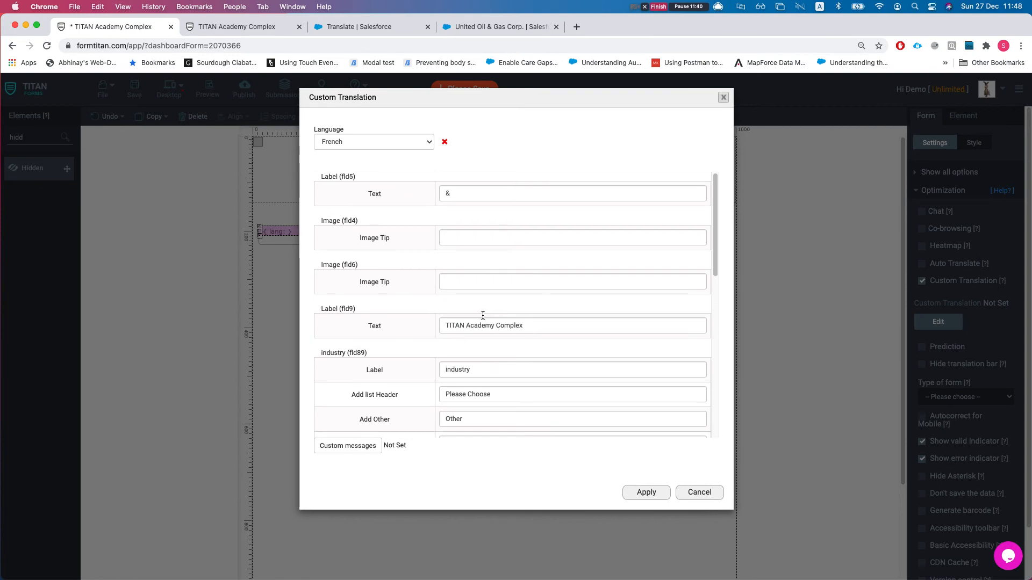
pyautogui.scroll(-2, 421, 302)
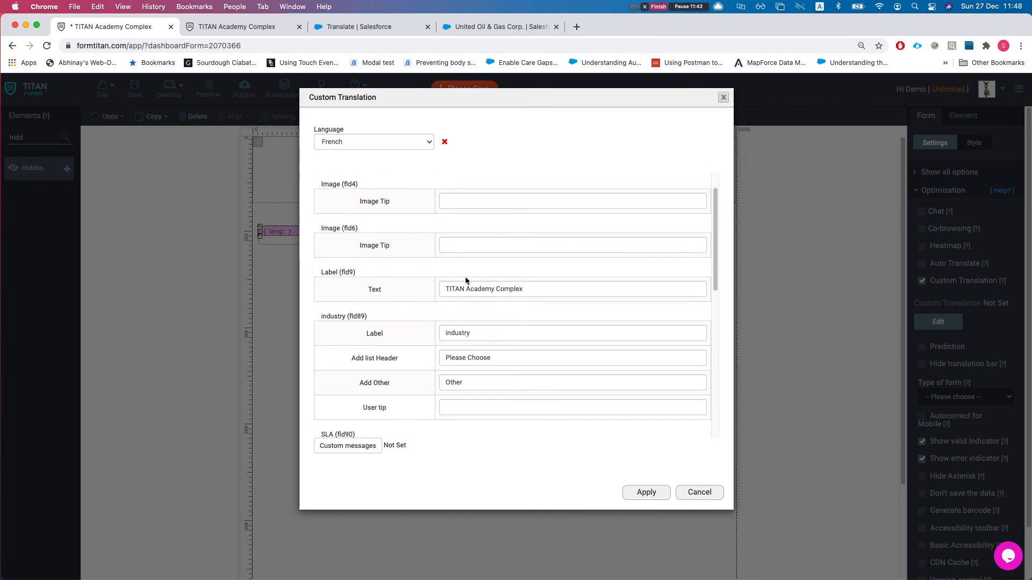
pyautogui.scroll(-2, 457, 301)
pyautogui.click(459, 295)
pyautogui.doubleClick(459, 296)
pyautogui.press('super+c')
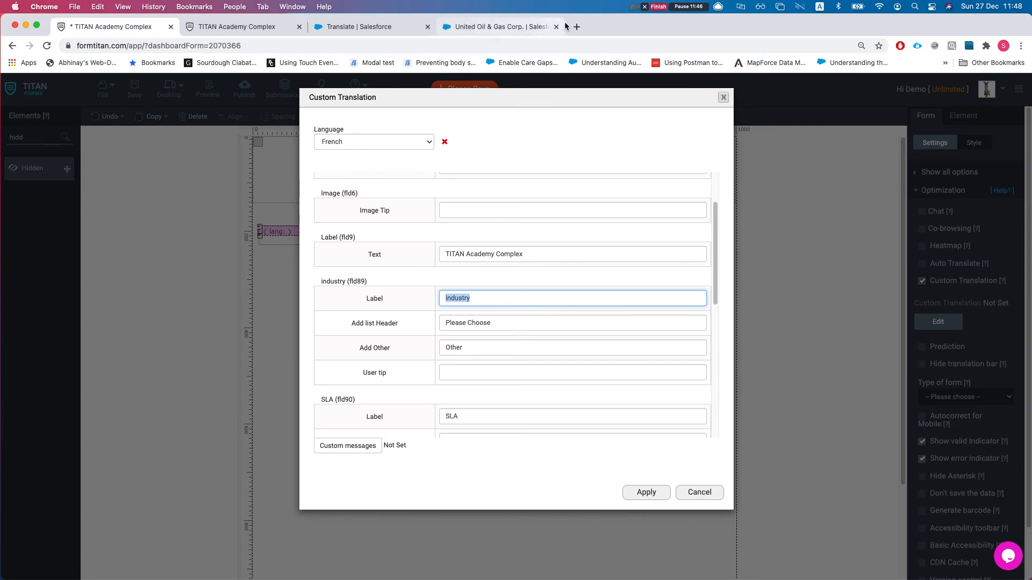
# Open Google Translate in a new browser tab, translate "industry" into French with the source language detected, and copy the translation
pyautogui.click(576, 26)
pyautogui.write('translate')
pyautogui.press('Return')
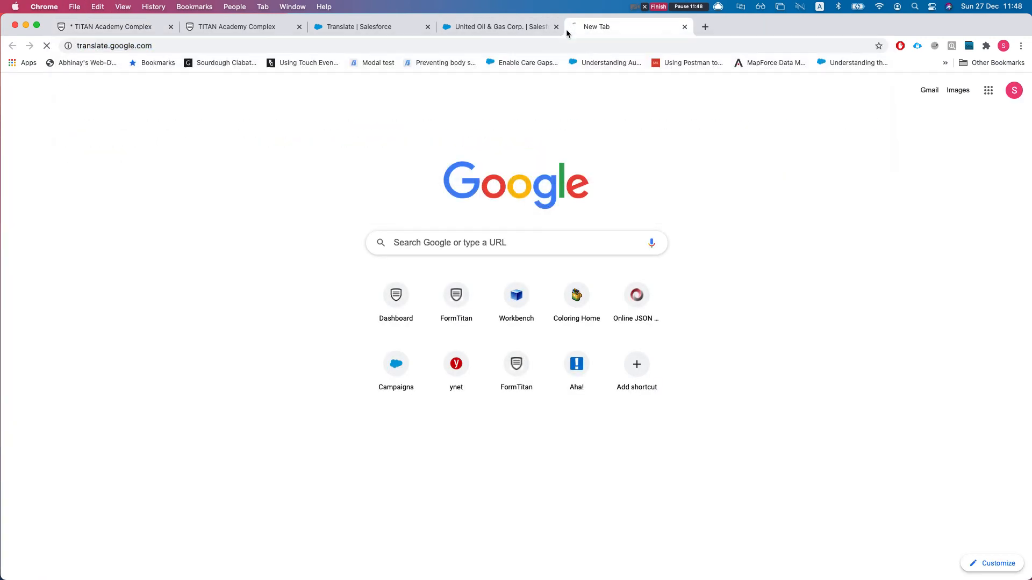
pyautogui.press('super+v')
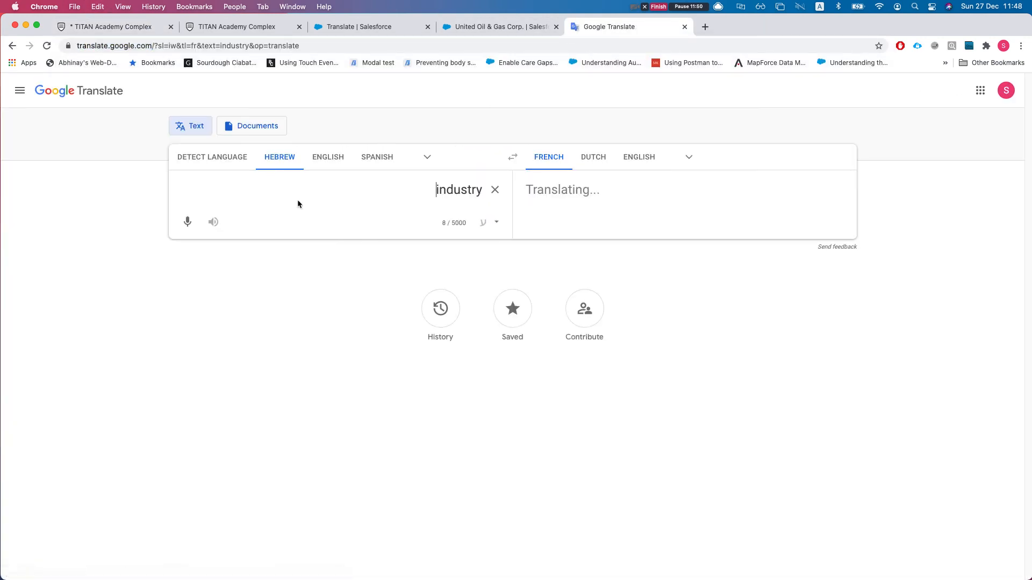
pyautogui.click(235, 160)
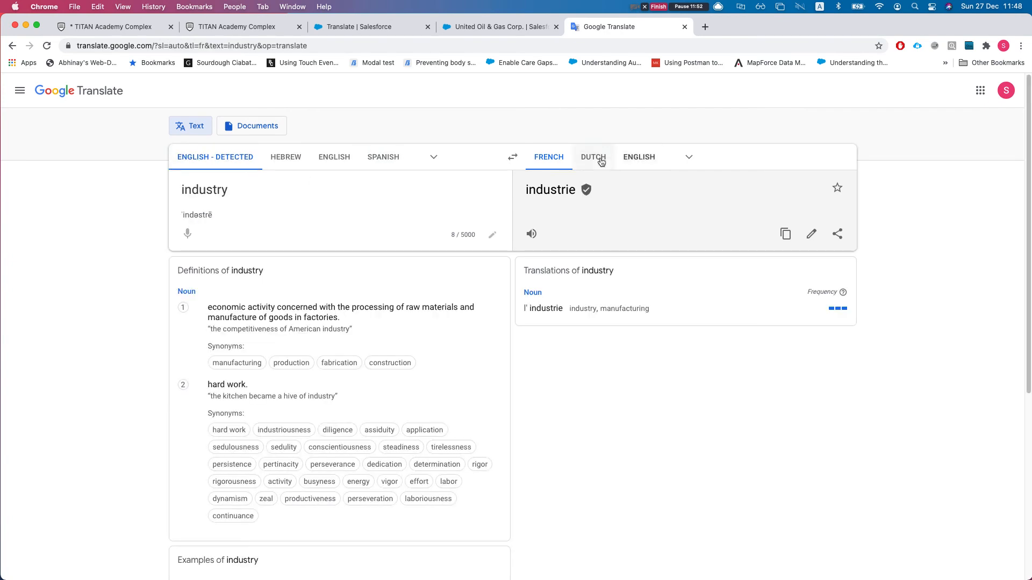
pyautogui.click(562, 191)
pyautogui.click(785, 234)
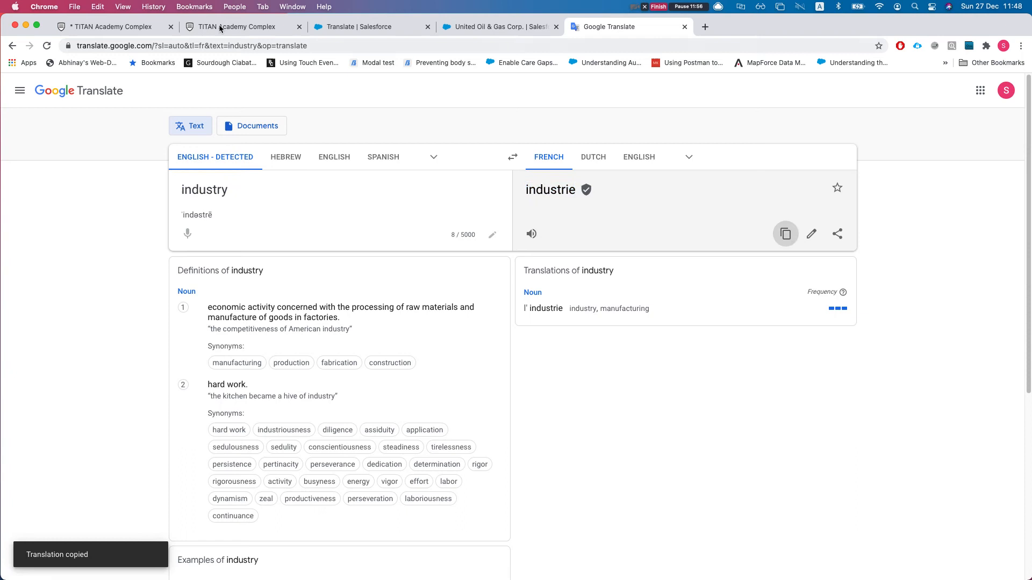
# Return to the form editor and replace the industry field's French label with "industrie"
pyautogui.click(100, 24)
pyautogui.press('super+v')
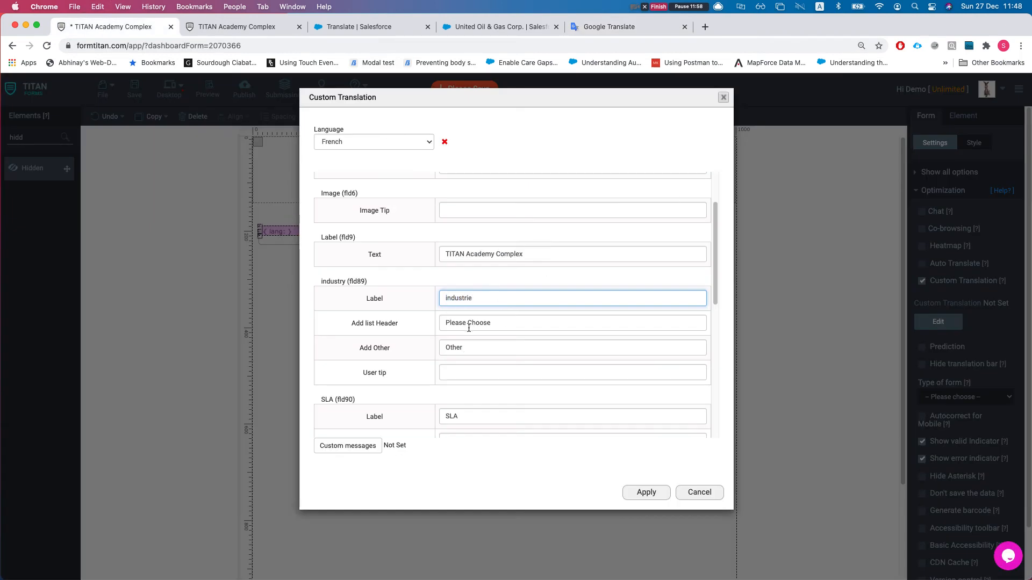
pyautogui.scroll(-5, 492, 329)
pyautogui.scroll(3, 492, 325)
pyautogui.scroll(1, 518, 353)
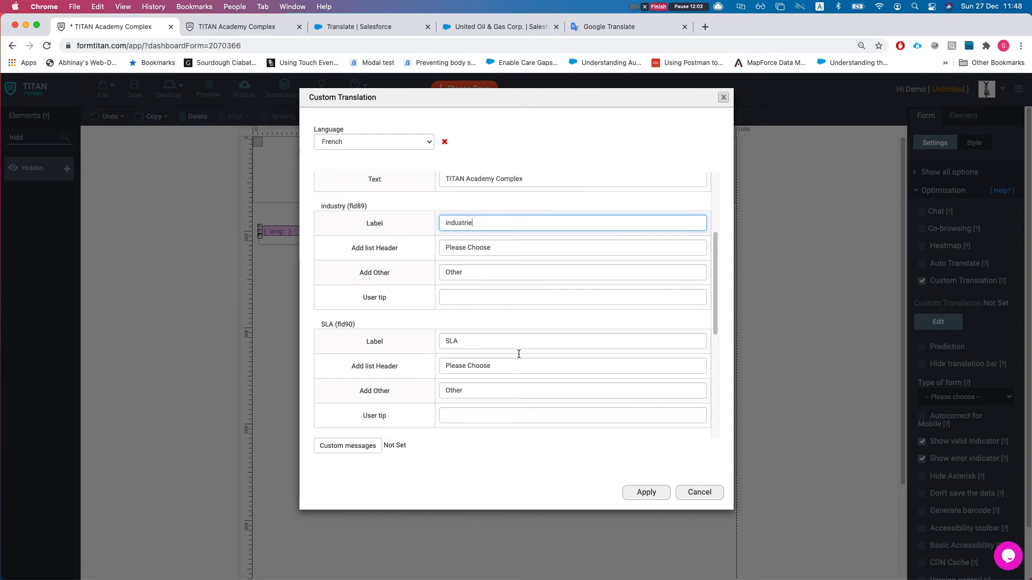
# Apply the French custom translation and save the form
pyautogui.click(645, 493)
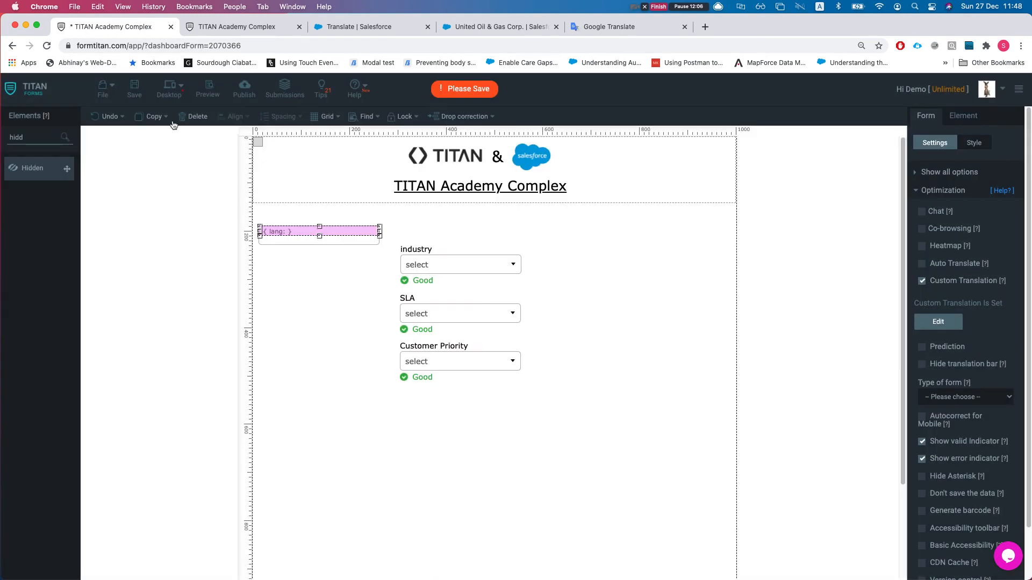
pyautogui.click(136, 90)
pyautogui.click(329, 296)
# Delete the lang hidden field and place a new Hidden element in the same area, beside the industry picklist
pyautogui.click(311, 230)
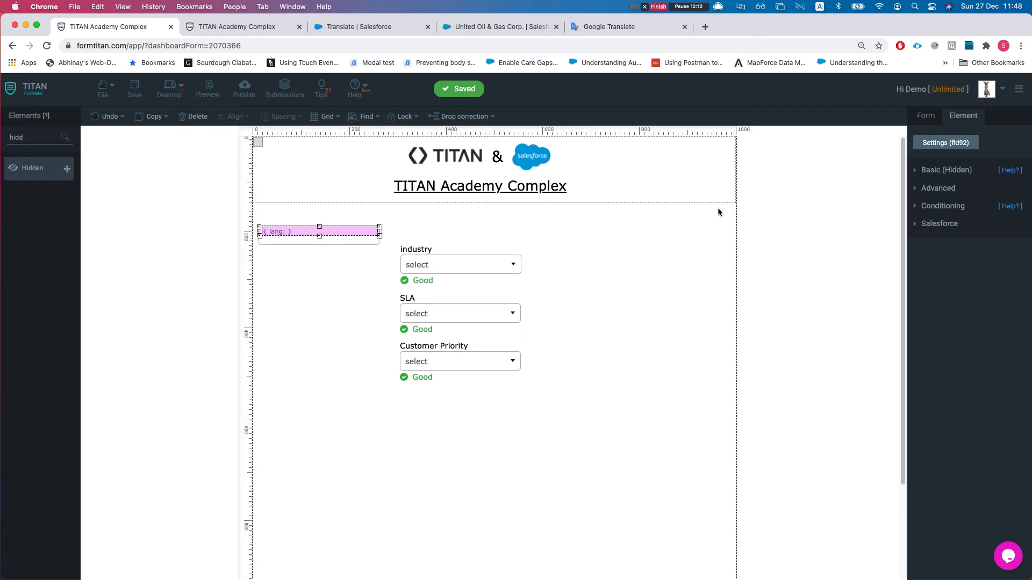
pyautogui.click(198, 120)
pyautogui.moveTo(32, 168); pyautogui.dragTo(291, 249)
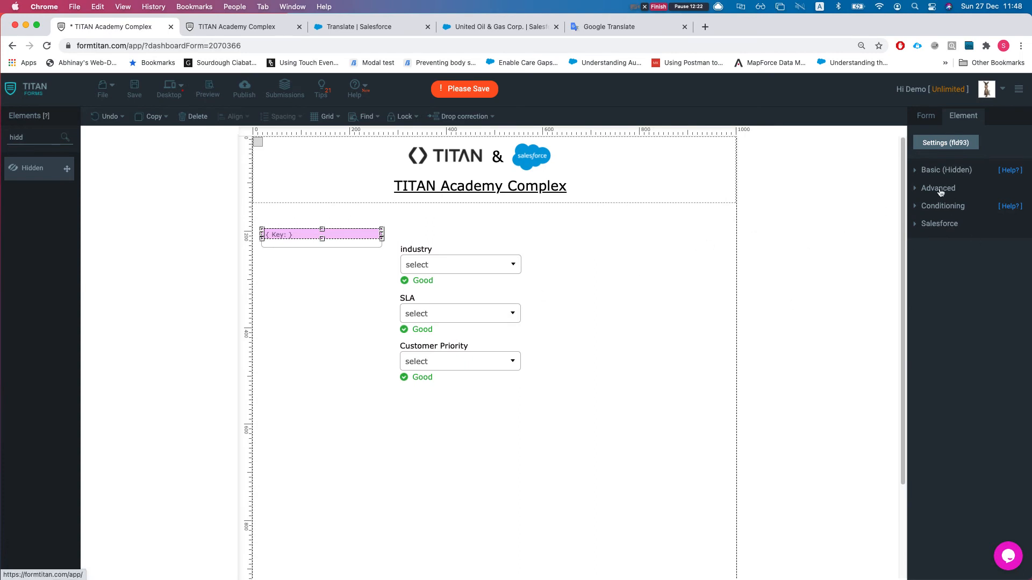
# Set the new hidden field to use the system value FTLang, name it FTLang, and save the form
pyautogui.click(943, 171)
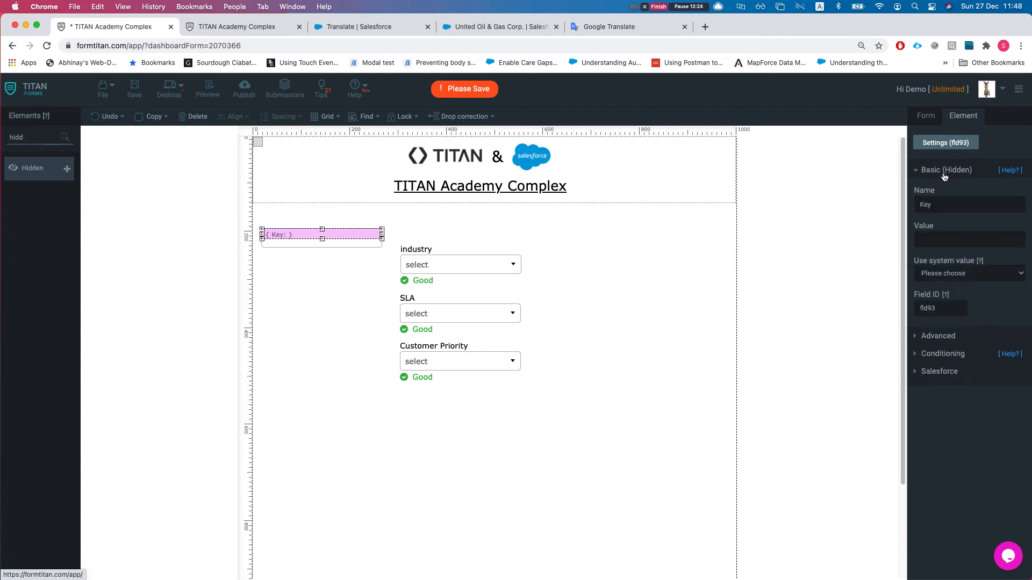
pyautogui.click(951, 273)
pyautogui.click(948, 307)
pyautogui.doubleClick(953, 206)
pyautogui.write('FT')
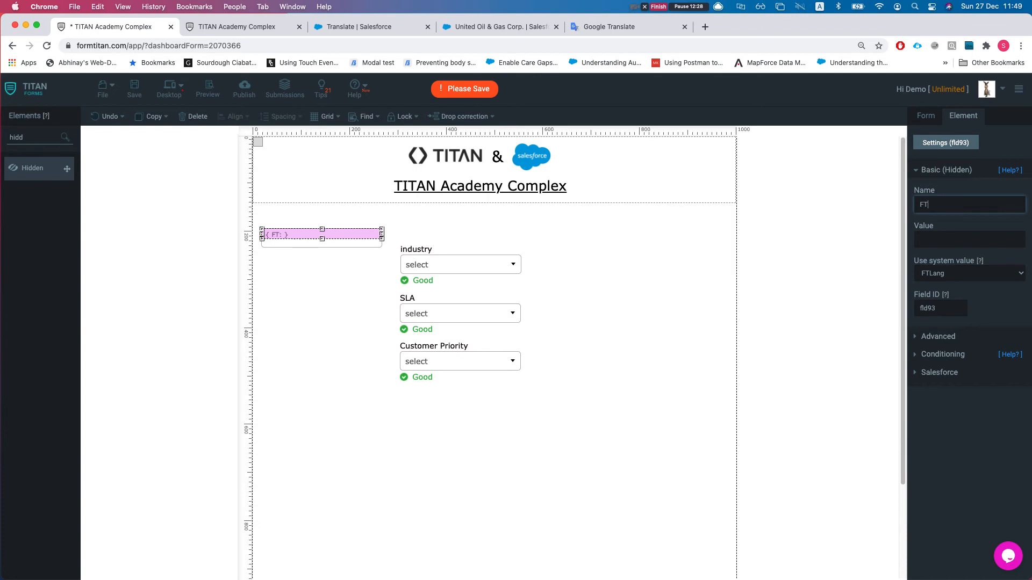
pyautogui.write('LAn')
pyautogui.write('ng')
pyautogui.press('BackSpace')
pyautogui.press('BackSpace')
pyautogui.write('and')
pyautogui.click(135, 87)
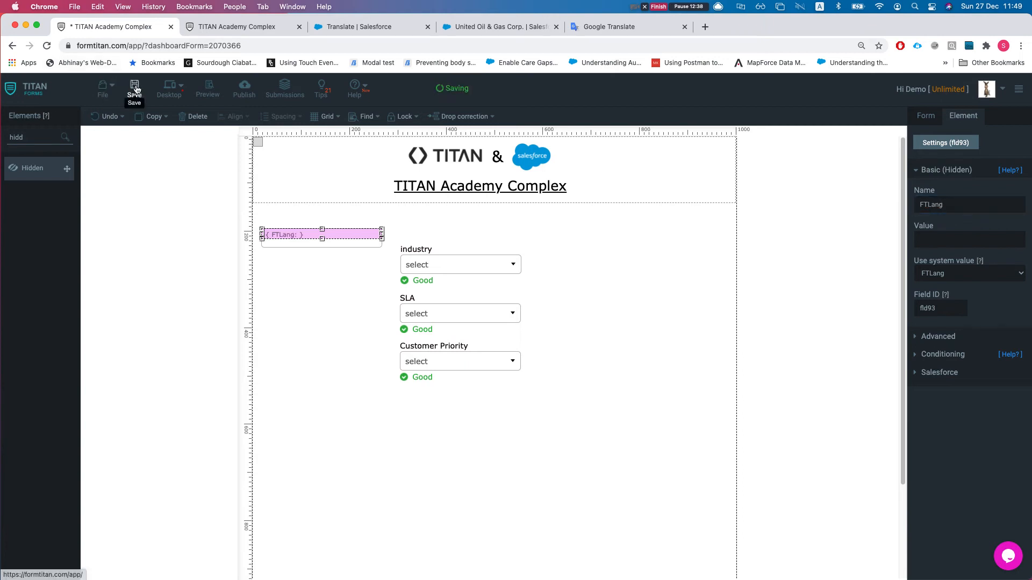
# Load the published form with the URL parameter FTLang=fr in place of the old one and check the industry field's label
pyautogui.click(229, 27)
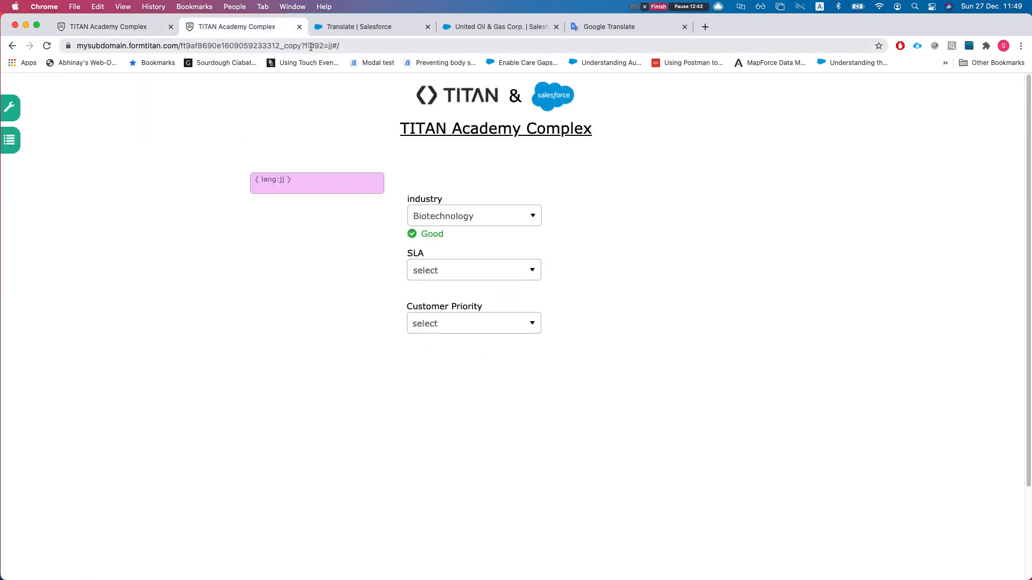
pyautogui.moveTo(305, 45); pyautogui.dragTo(393, 51)
pyautogui.press('BackSpace')
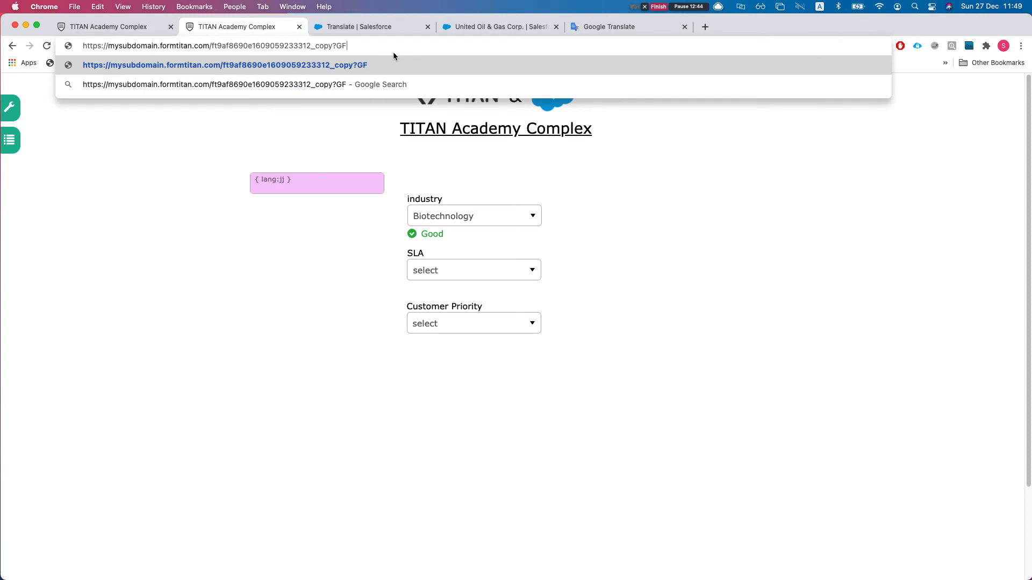
pyautogui.write('FTLang=')
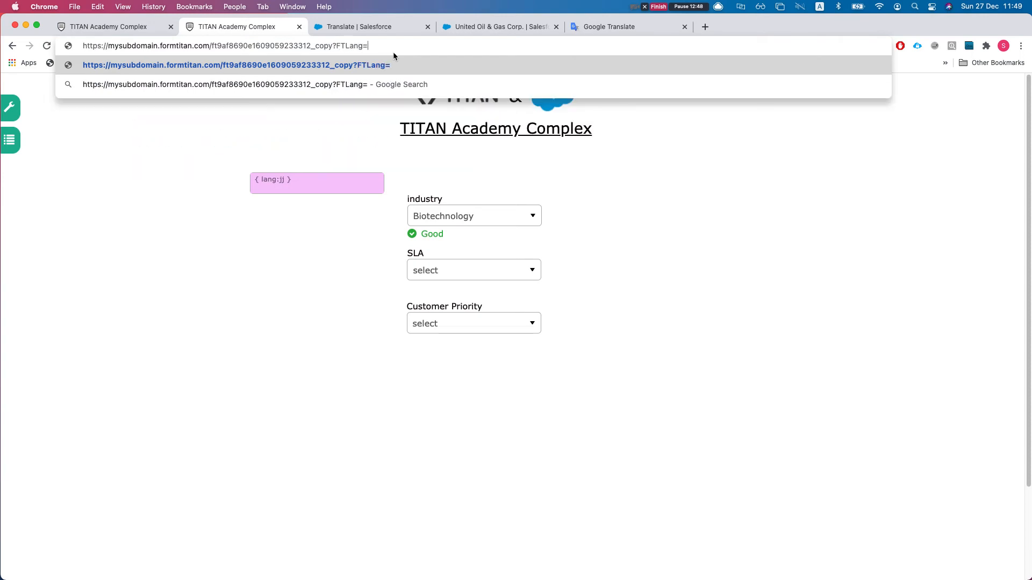
pyautogui.write('fr')
pyautogui.press('Return')
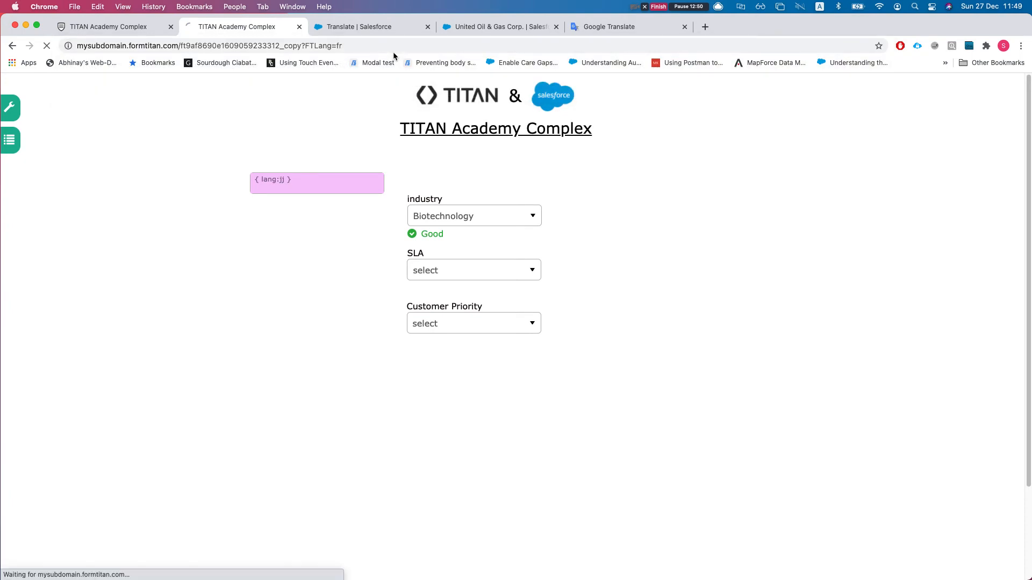
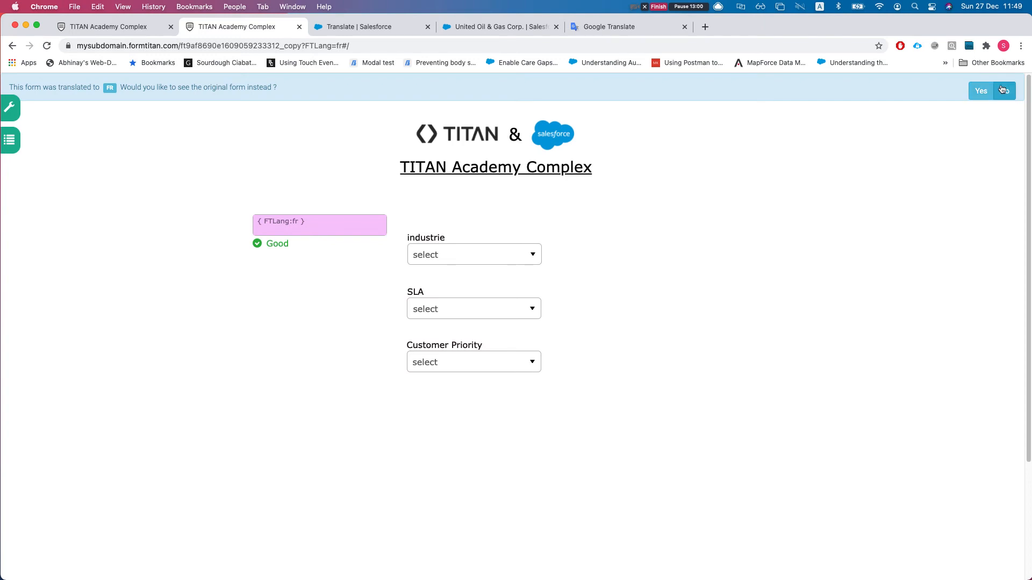
pyautogui.moveTo(414, 237); pyautogui.dragTo(445, 235)
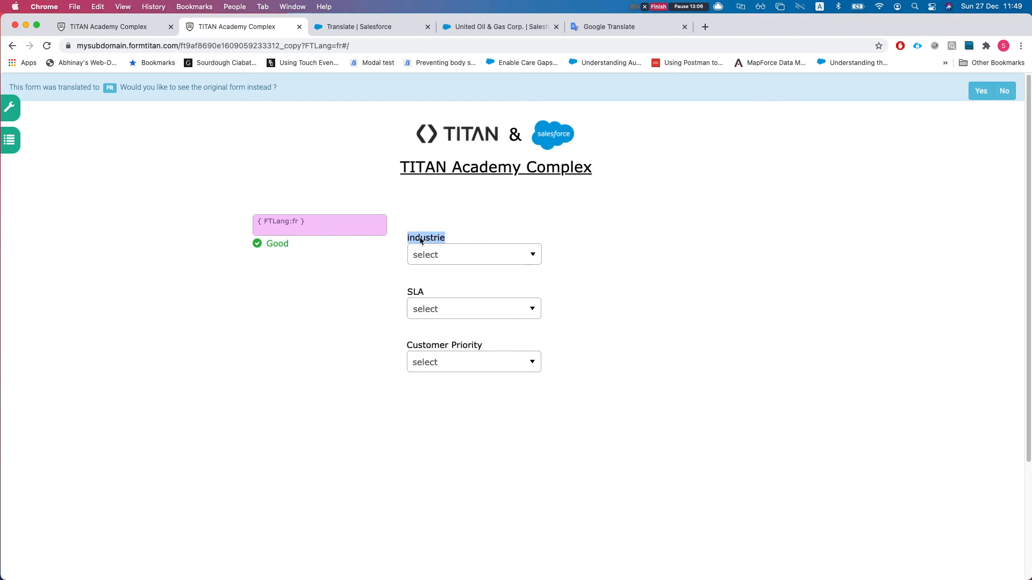
pyautogui.click(401, 226)
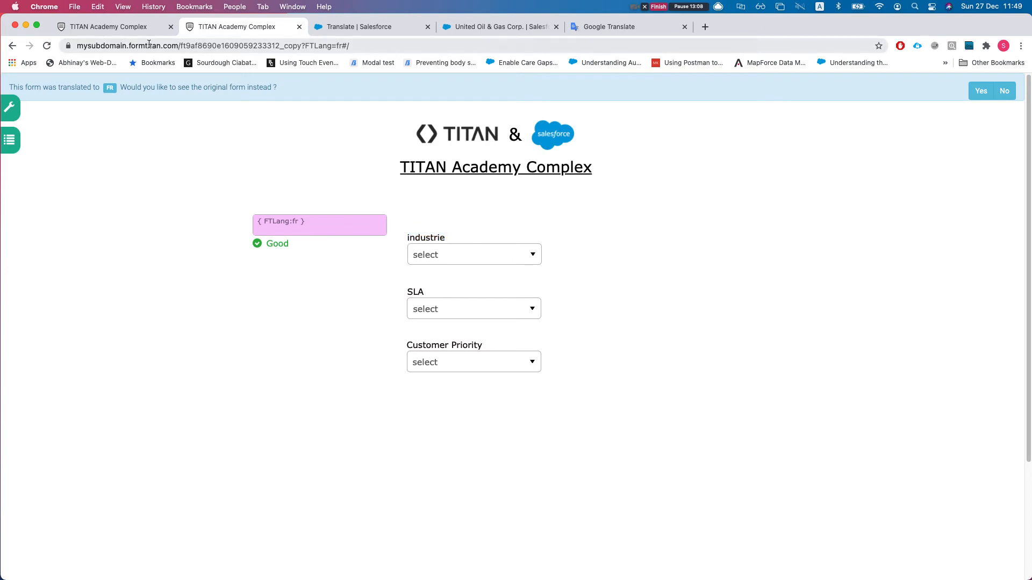
# Return to the form editor, enable Hide translation bar in the form's Optimization settings, and save the form
pyautogui.click(119, 31)
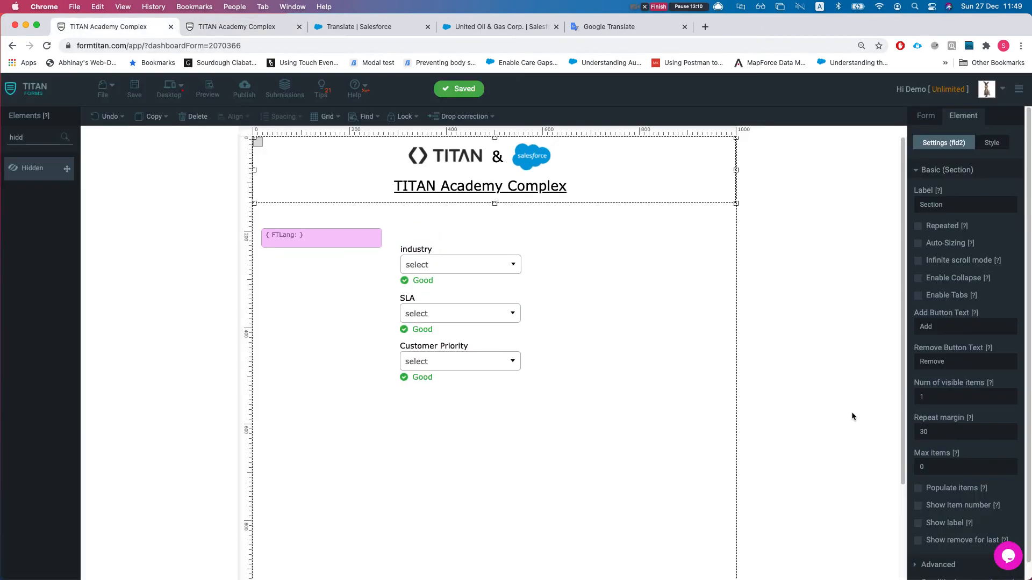
pyautogui.click(940, 169)
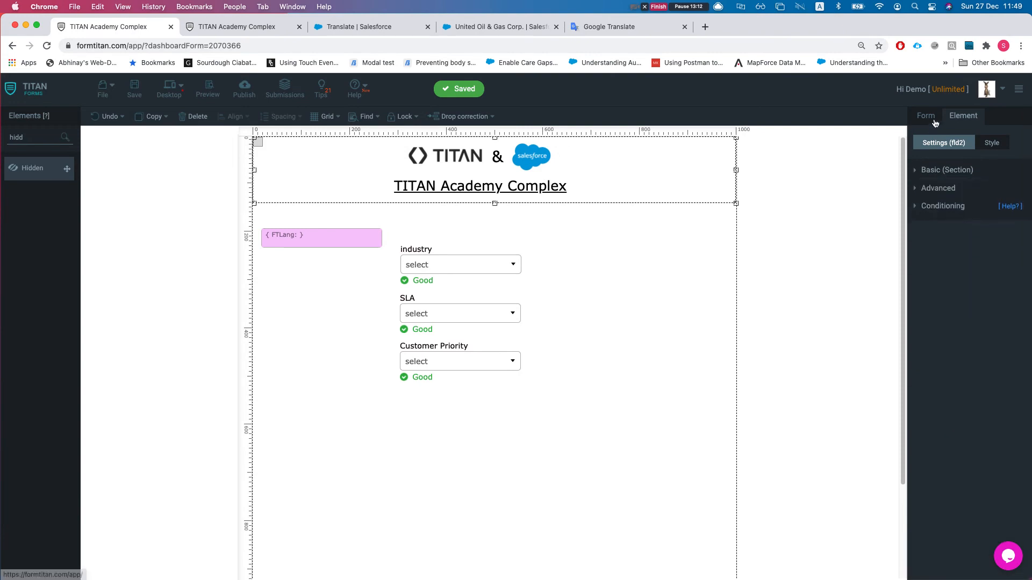
pyautogui.click(926, 116)
pyautogui.scroll(-2, 963, 298)
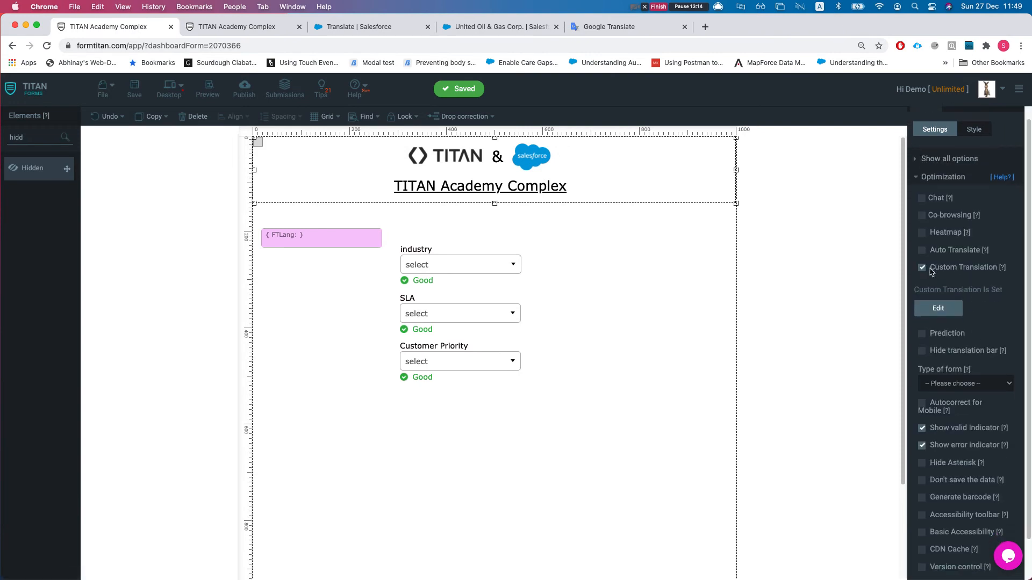
pyautogui.click(922, 344)
pyautogui.click(135, 89)
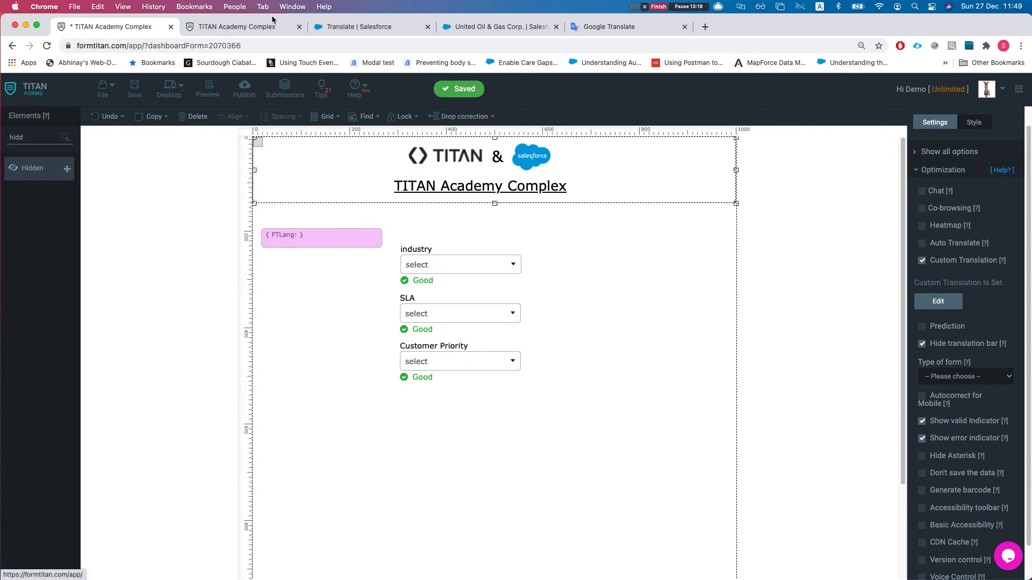
# Review the published form and the FTLang=fr parameter in its URL
pyautogui.click(271, 24)
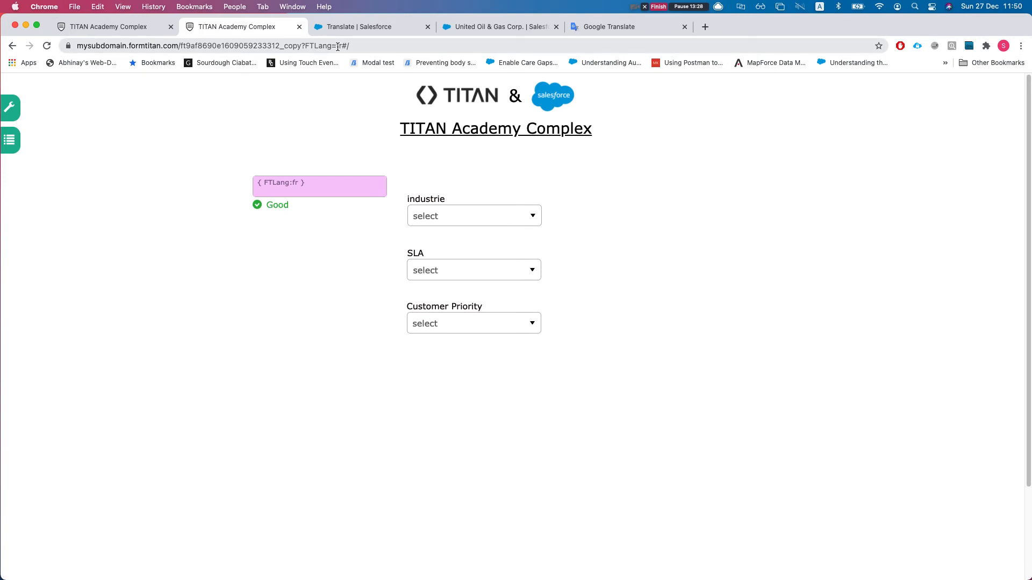
pyautogui.moveTo(304, 46); pyautogui.dragTo(353, 49)
pyautogui.click(291, 152)
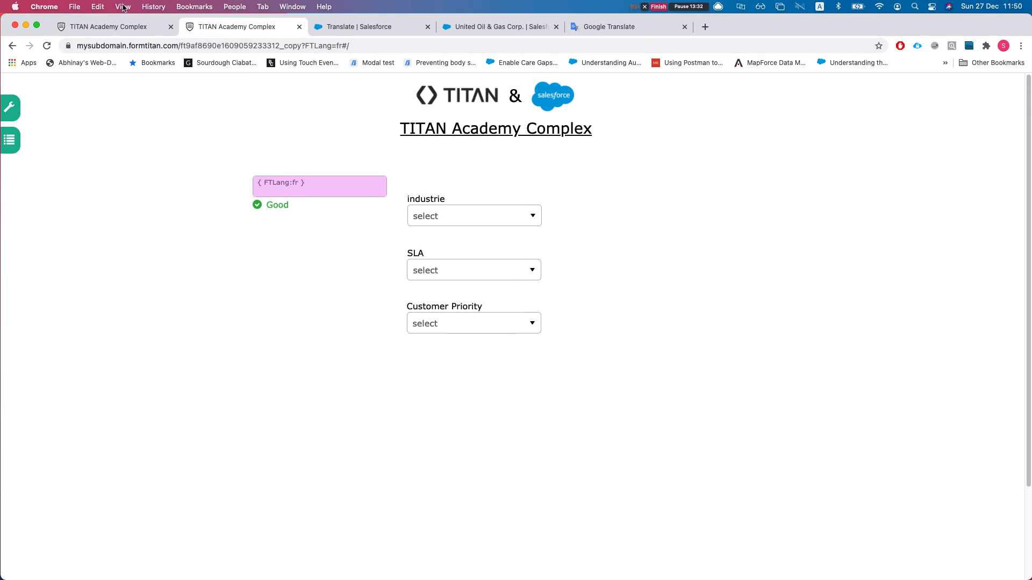
# In the form editor, delete the FTLang field and the three picklists, and turn off Custom Translation and Hide translation bar
pyautogui.click(127, 27)
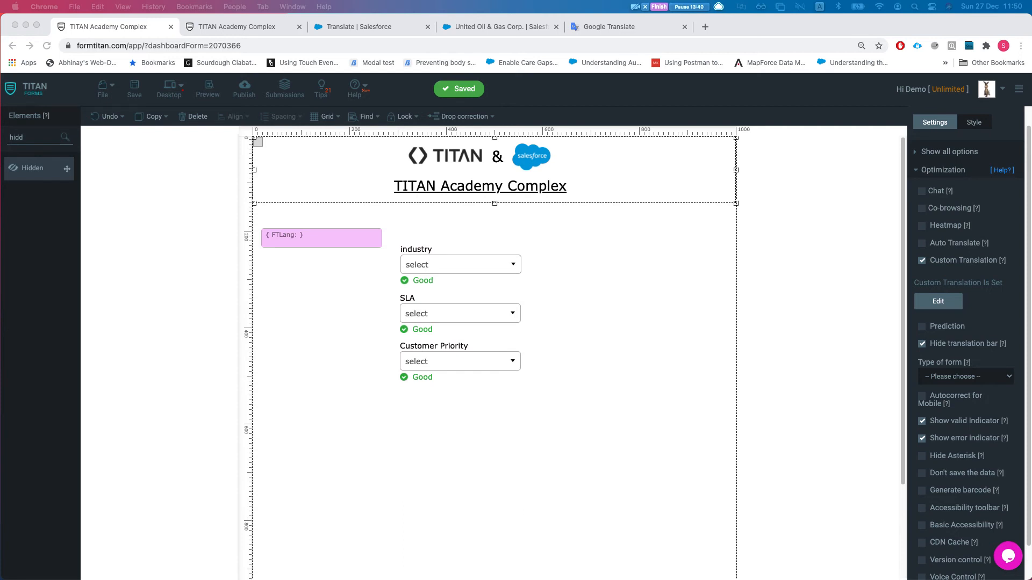
pyautogui.click(328, 322)
pyautogui.click(602, 437)
pyautogui.moveTo(587, 422); pyautogui.dragTo(307, 235)
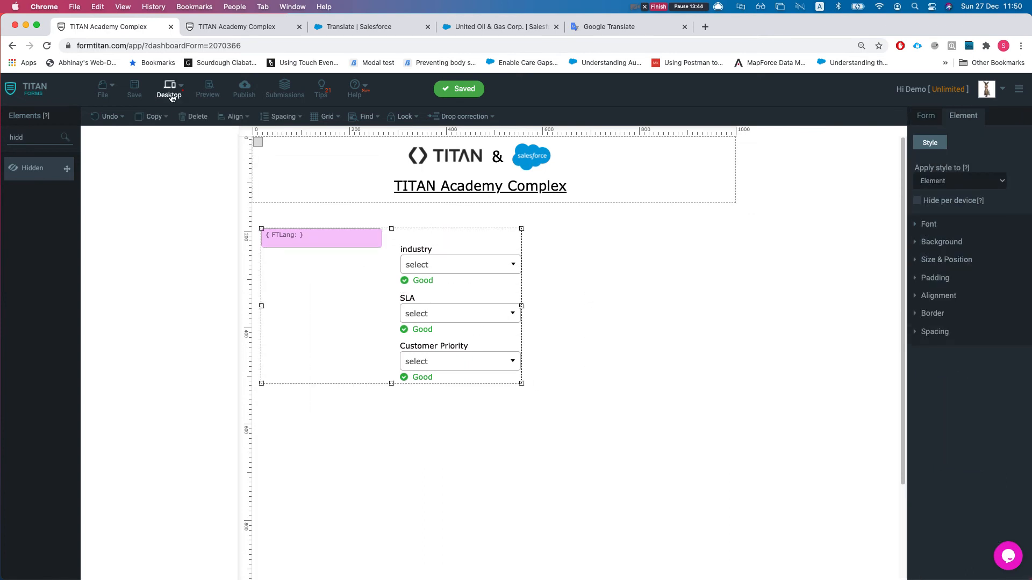
pyautogui.click(179, 116)
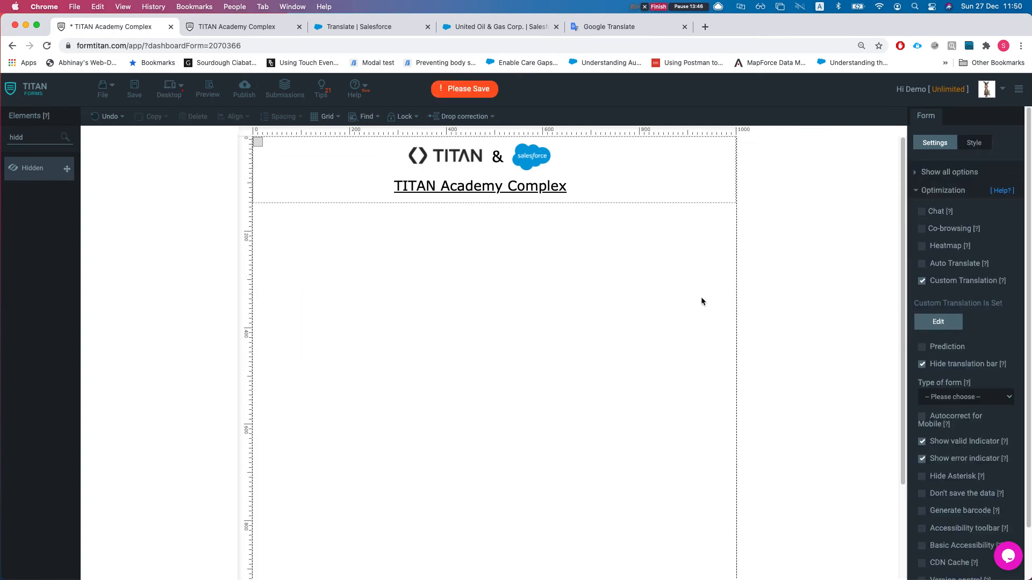
pyautogui.click(922, 281)
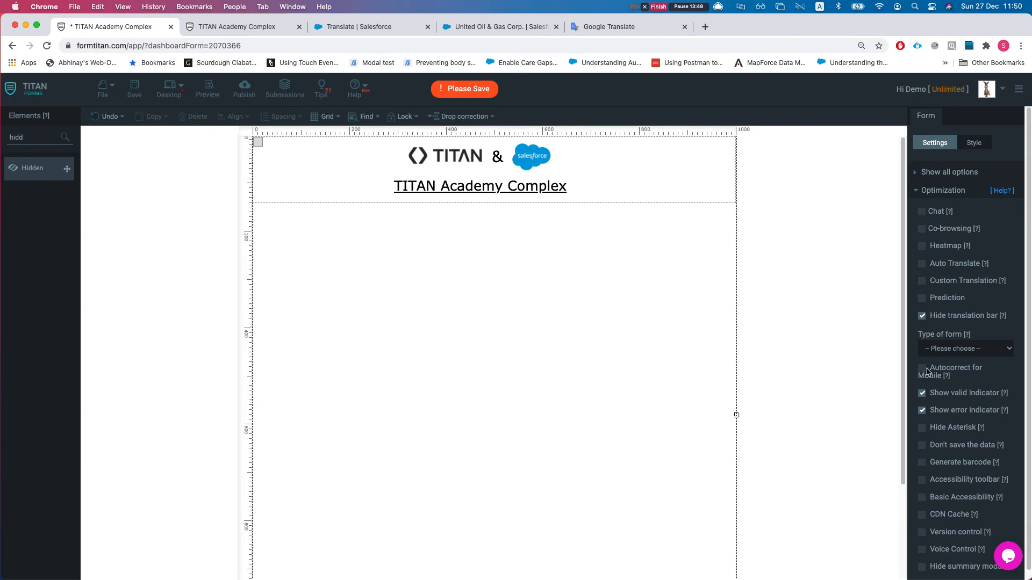
pyautogui.click(922, 316)
# Search the elements for "cal" and add a Calculated element to the form below the header
pyautogui.doubleClick(18, 138)
pyautogui.write('cal')
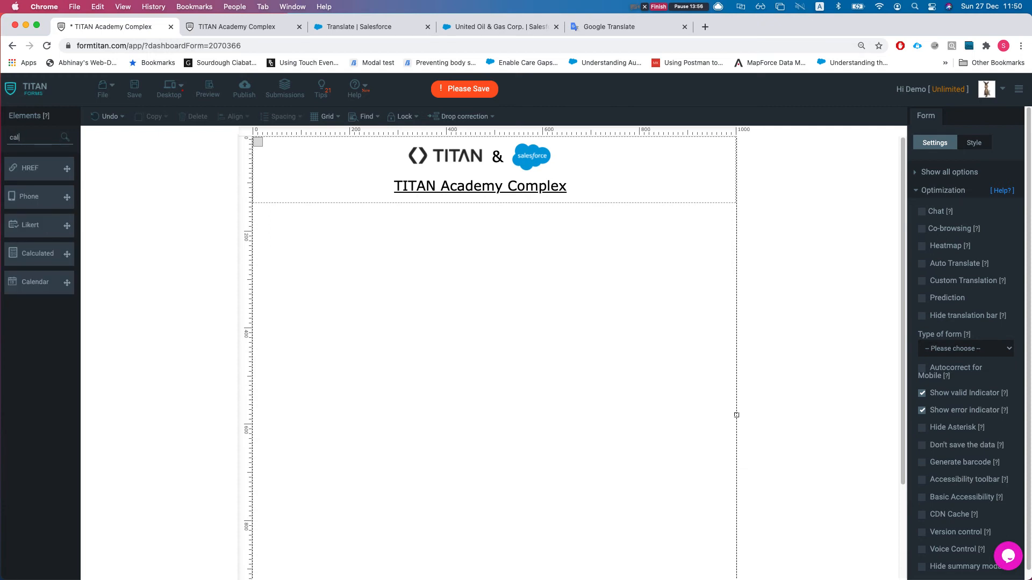
pyautogui.moveTo(37, 253); pyautogui.dragTo(389, 275)
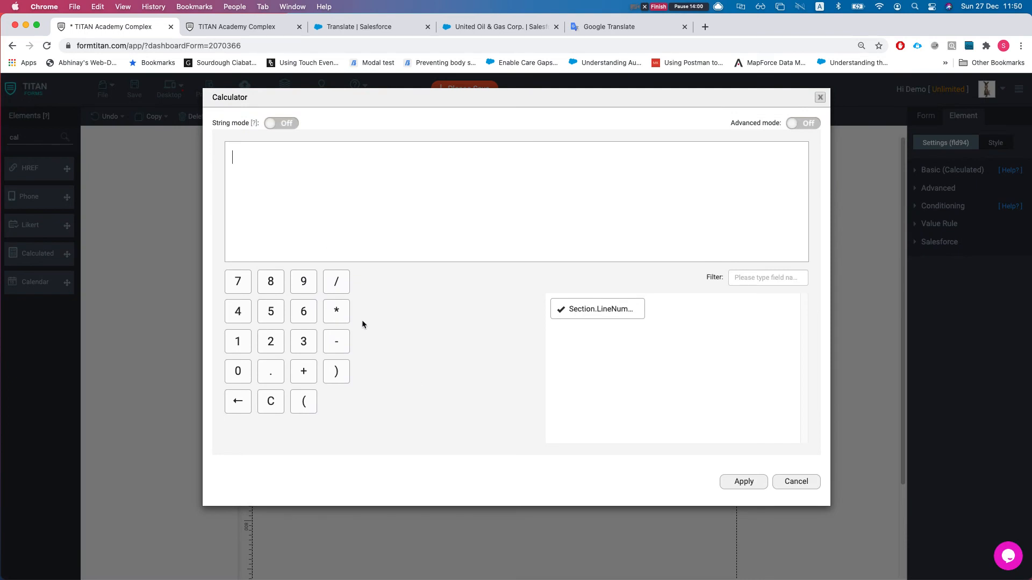
# View the help article on the calculator's String mode and close it
pyautogui.click(254, 123)
pyautogui.click(241, 28)
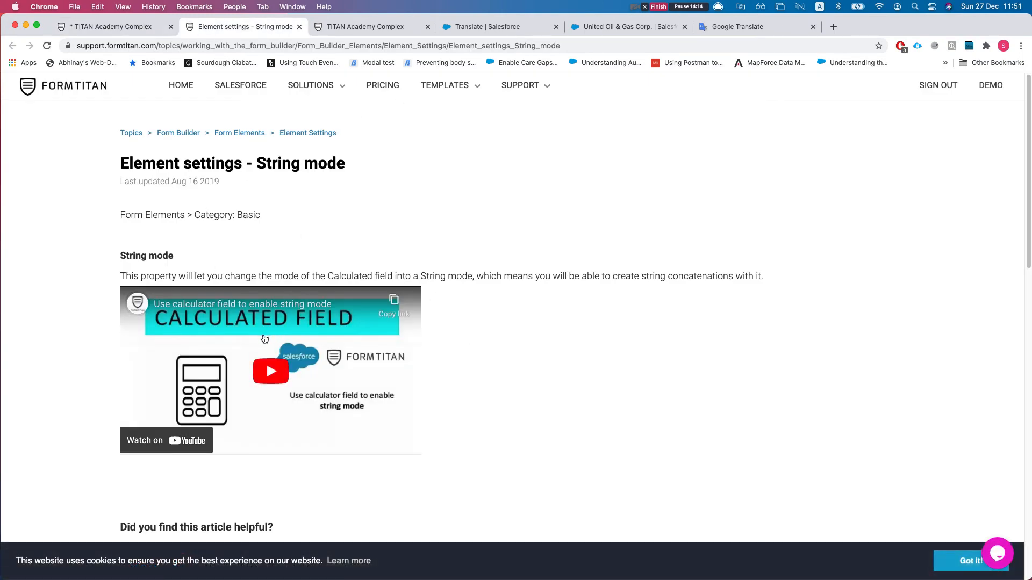
pyautogui.press('super+w')
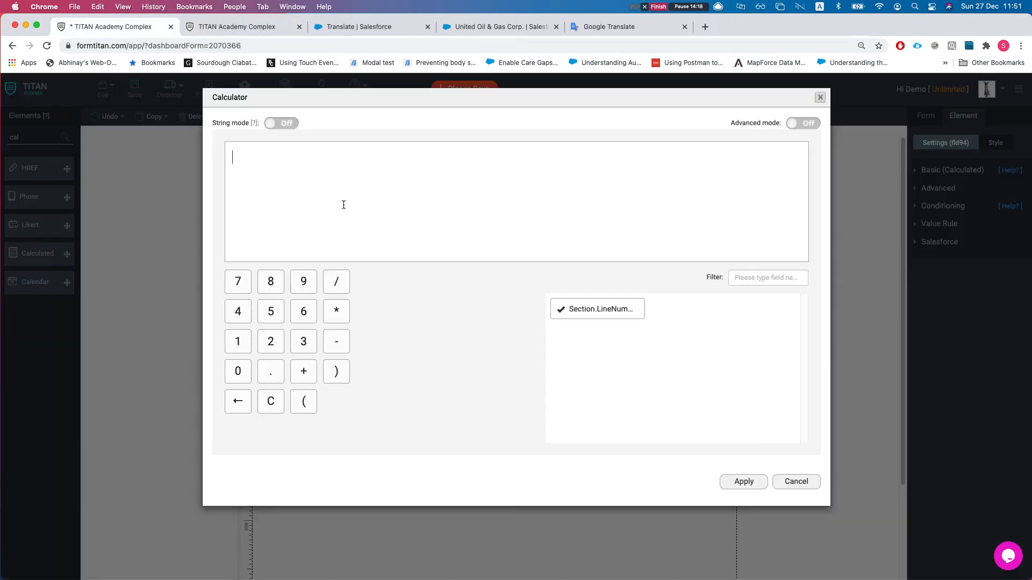
pyautogui.click(299, 283)
pyautogui.click(274, 293)
pyautogui.click(280, 317)
pyautogui.click(306, 318)
pyautogui.click(297, 341)
pyautogui.click(339, 324)
pyautogui.click(295, 317)
pyautogui.click(279, 317)
pyautogui.press('super+a')
pyautogui.press('BackSpace')
# Apply the Calculated field's empty formula and deselect the field
pyautogui.click(743, 481)
pyautogui.click(469, 277)
pyautogui.click(356, 242)
pyautogui.click(466, 331)
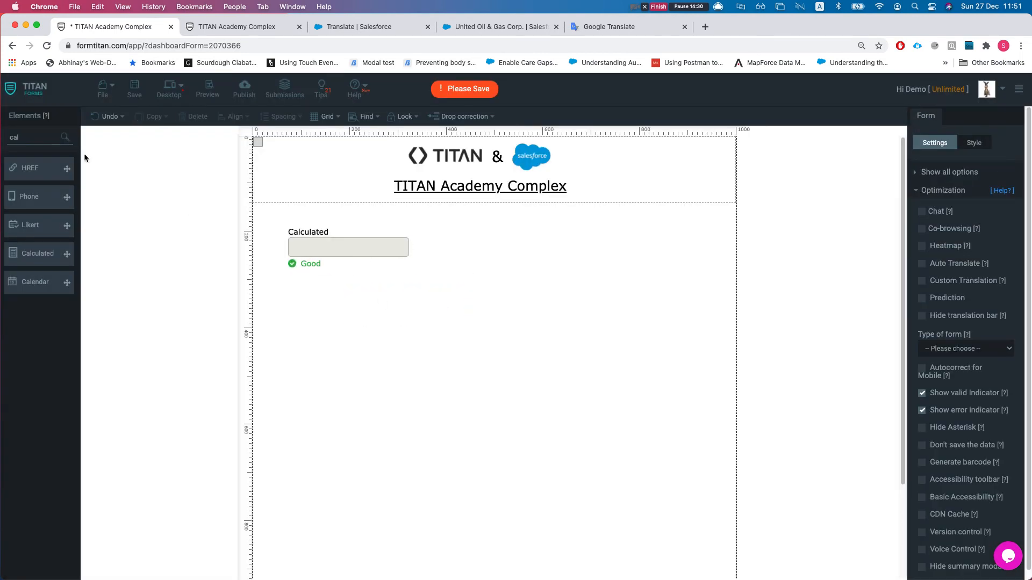
# Add a Numeric element beside the Calculated field, paste a second one below it, and label the copy Numeric1
pyautogui.write('num')
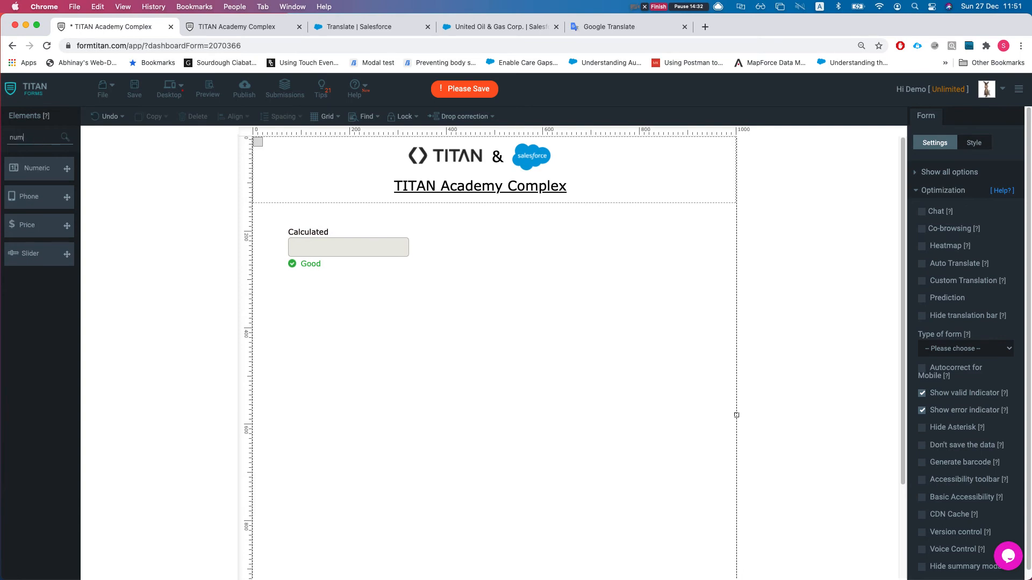
pyautogui.moveTo(37, 168); pyautogui.dragTo(490, 325)
pyautogui.press('super+v')
pyautogui.click(482, 310)
pyautogui.doubleClick(481, 310)
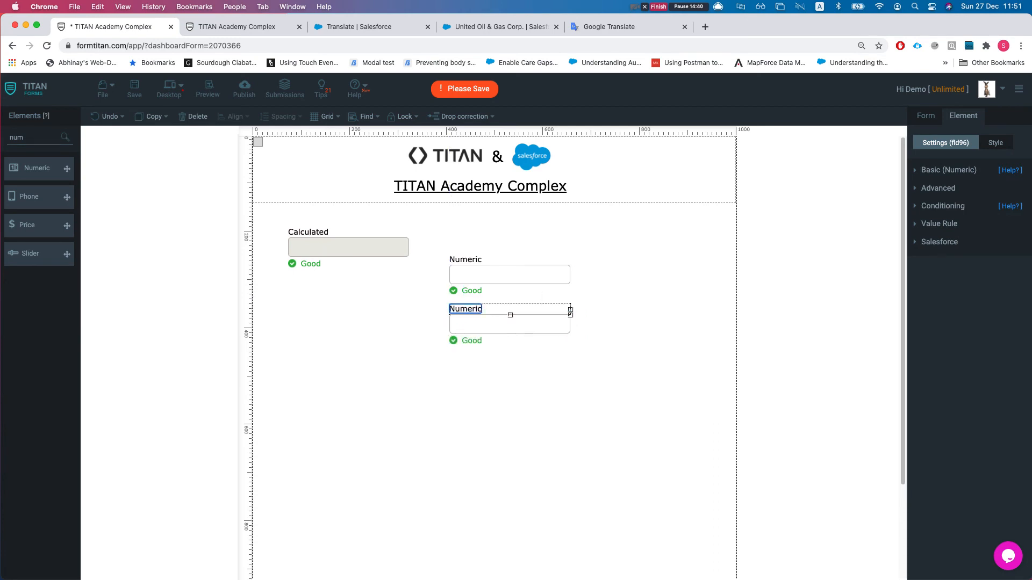
pyautogui.click(365, 320)
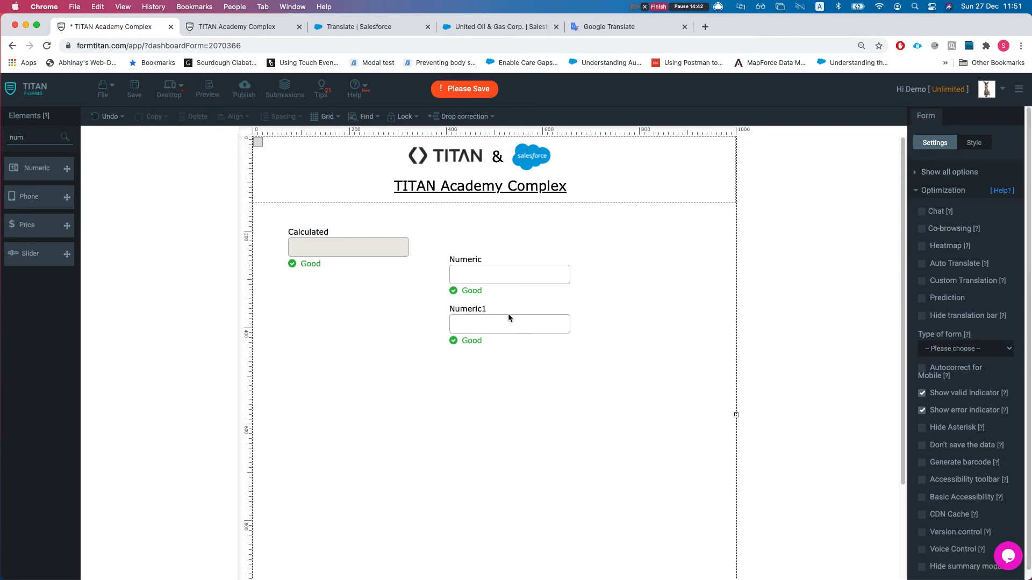
# Set the Calculated field's formula to Numeric + Numeric1, apply it, and save the form
pyautogui.click(348, 253)
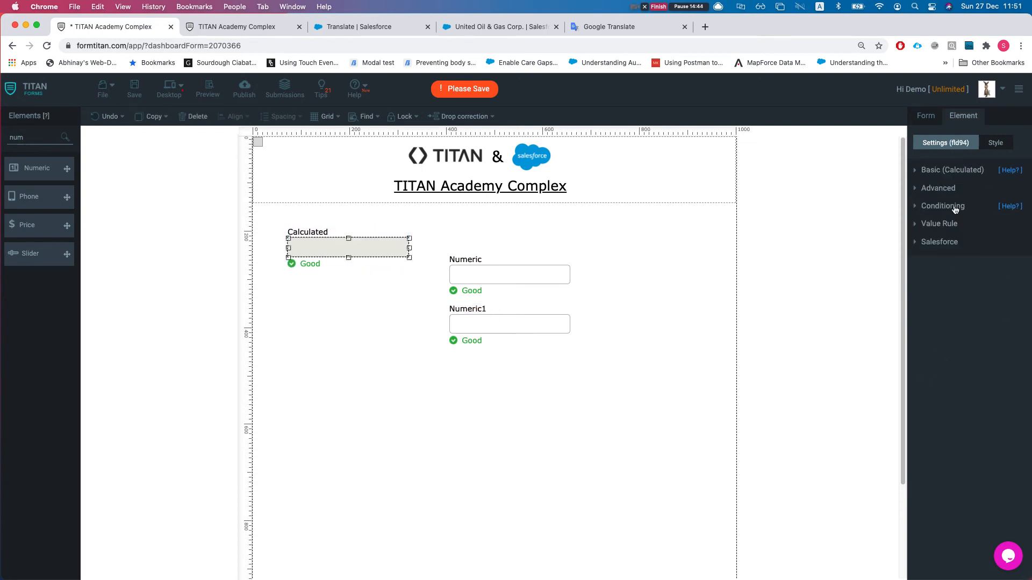
pyautogui.click(943, 170)
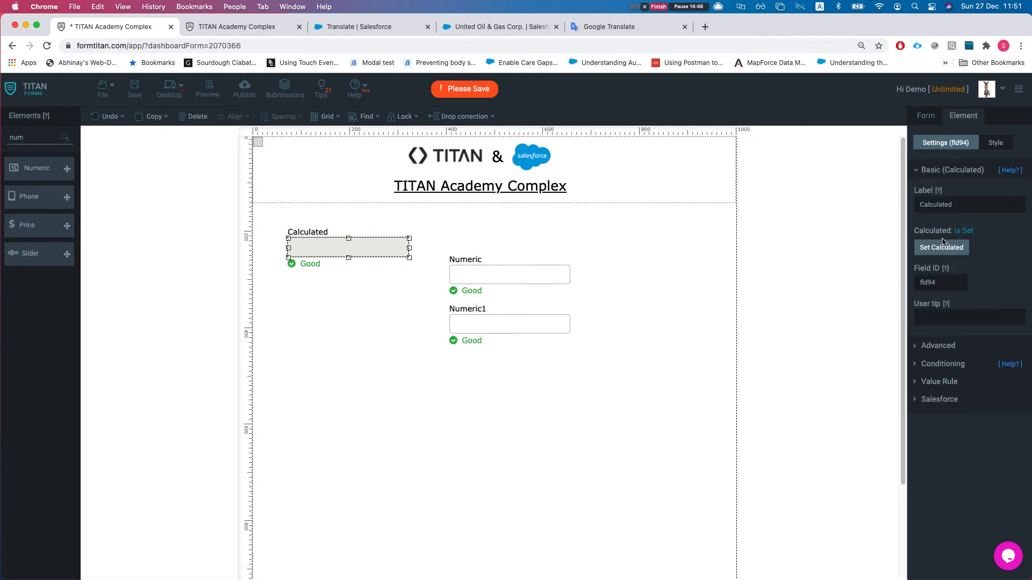
pyautogui.click(941, 247)
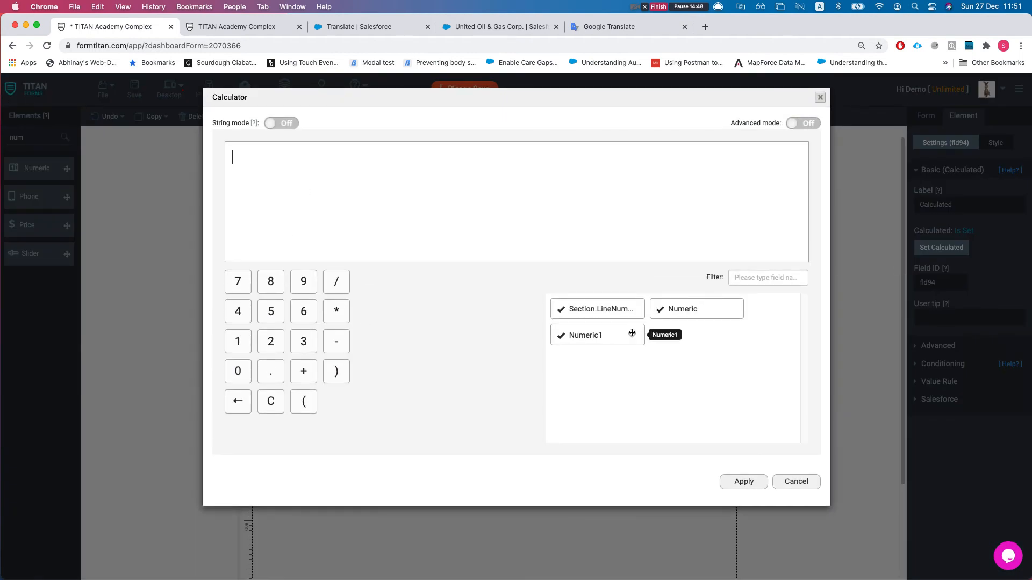
pyautogui.click(670, 312)
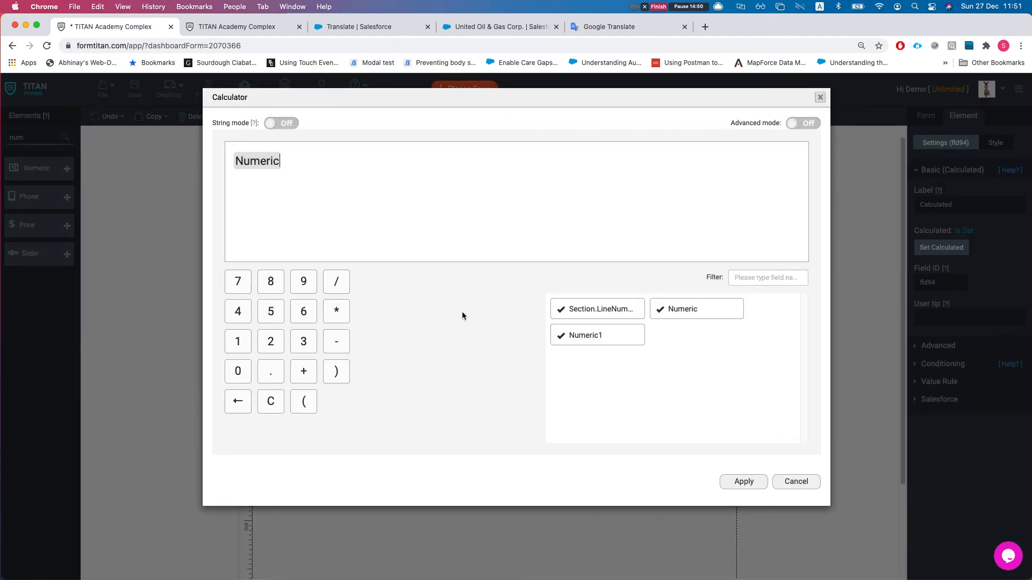
pyautogui.click(314, 370)
pyautogui.click(596, 344)
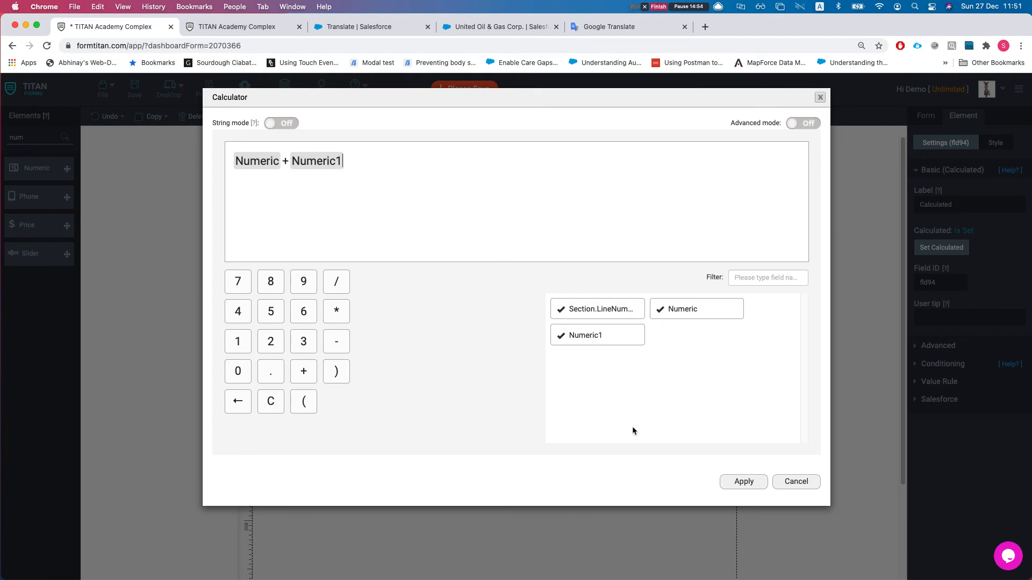
pyautogui.click(735, 482)
pyautogui.click(135, 88)
# Reload the published form and test the calculation by entering 1 in both Numeric and Numeric1
pyautogui.click(251, 27)
pyautogui.press('super+r')
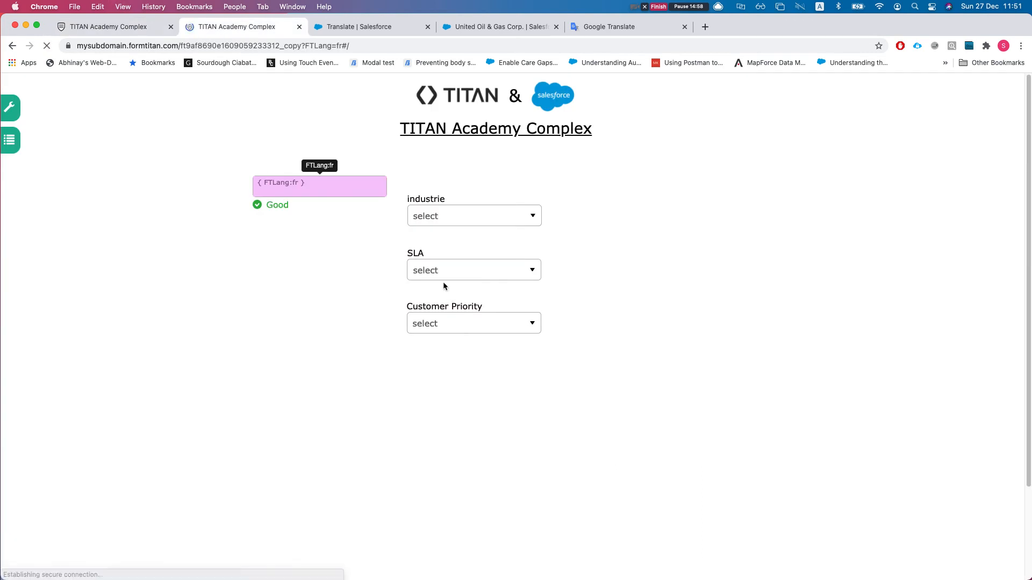
pyautogui.click(511, 273)
pyautogui.write('1')
pyautogui.click(308, 264)
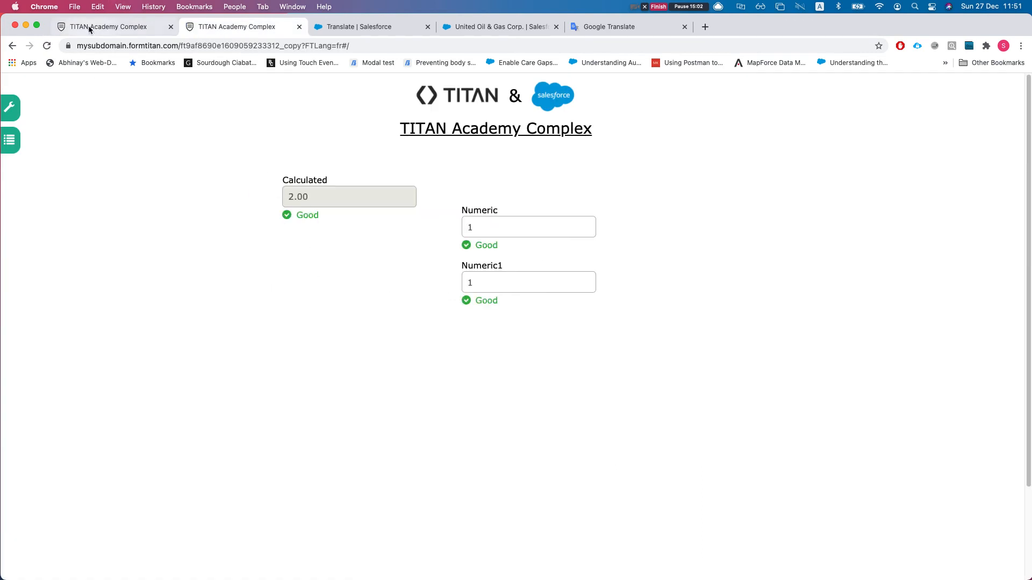
# Return to the form editor and delete the Calculated, Numeric and Numeric1 elements together
pyautogui.click(102, 27)
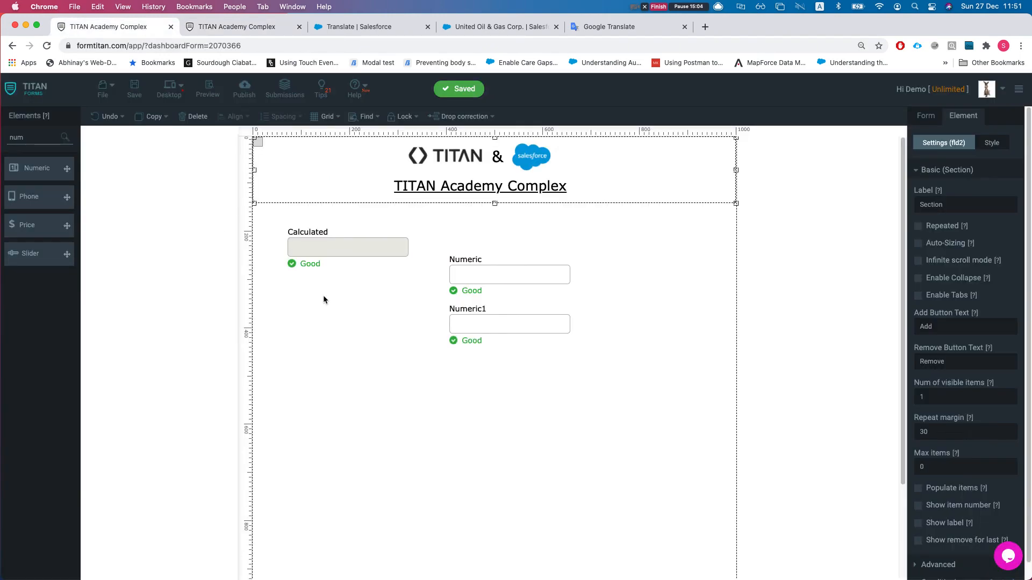
pyautogui.moveTo(367, 381); pyautogui.dragTo(450, 256)
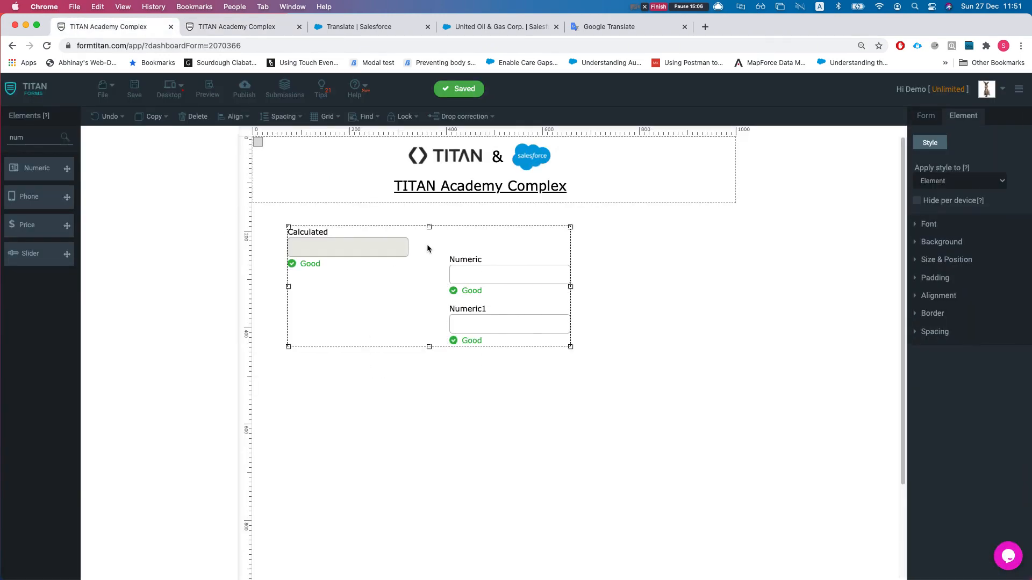
pyautogui.click(195, 117)
pyautogui.click(240, 228)
# Search the elements for "sec", add an enlarged Section below the header, and make it Repeated
pyautogui.click(53, 141)
pyautogui.doubleClick(53, 141)
pyautogui.press('BackSpace')
pyautogui.write('sec')
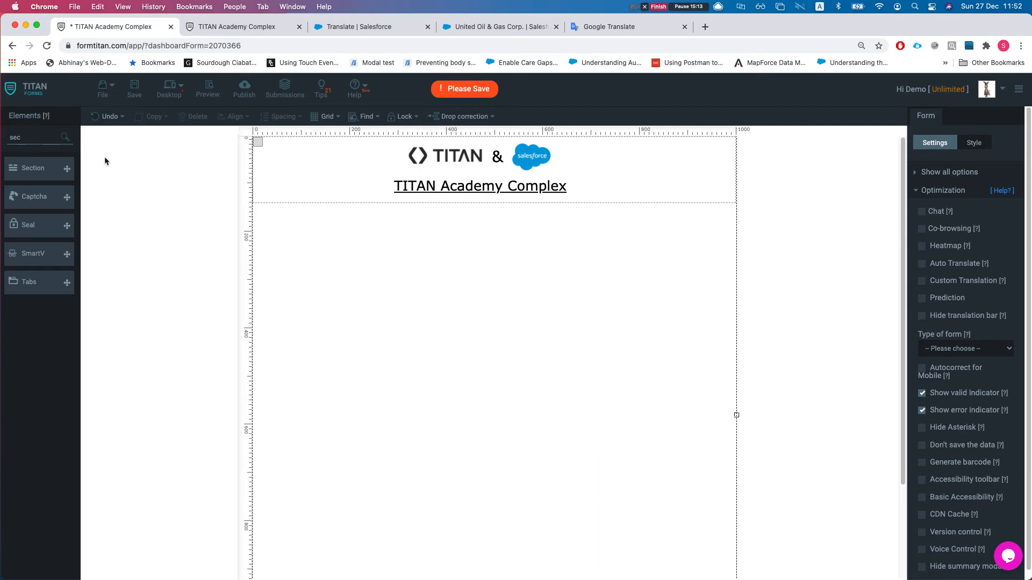
pyautogui.moveTo(35, 169); pyautogui.dragTo(406, 283)
pyautogui.moveTo(473, 363); pyautogui.dragTo(613, 379)
pyautogui.moveTo(515, 332); pyautogui.dragTo(511, 309)
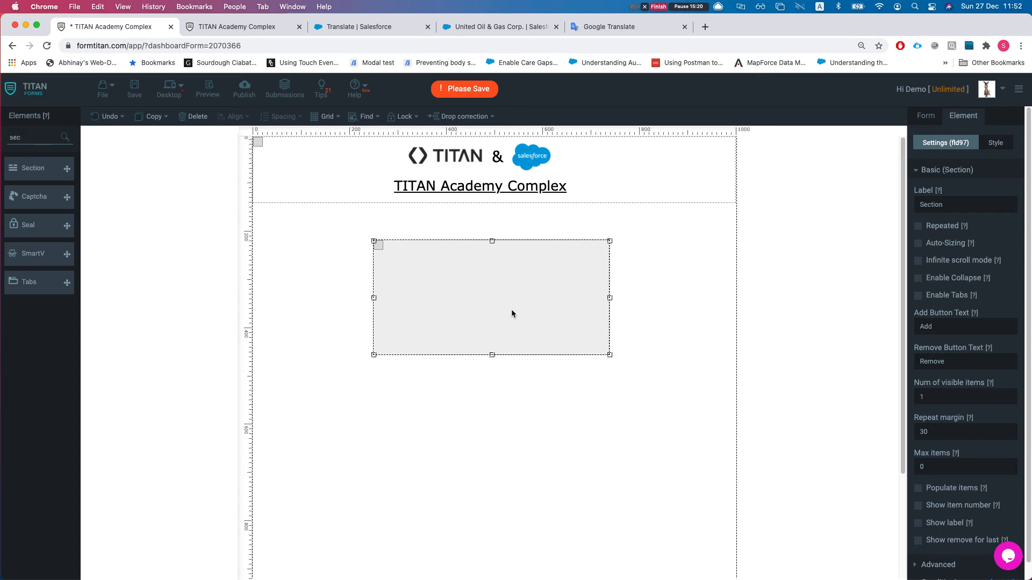
pyautogui.click(918, 227)
# Search the elements for "num", add a Numeric field inside the repeated section, and narrow it
pyautogui.doubleClick(31, 138)
pyautogui.write('nu')
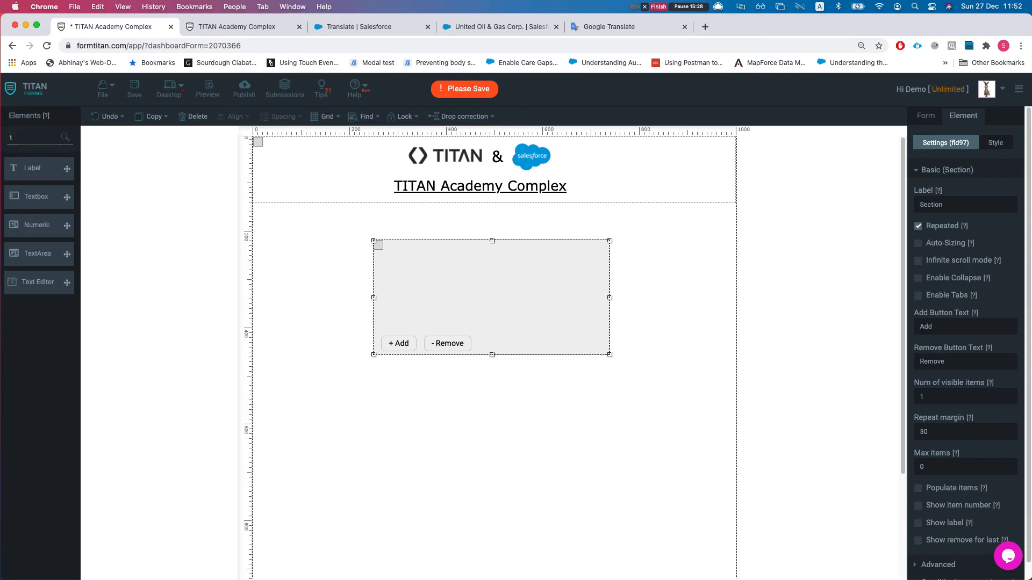
pyautogui.write('m')
pyautogui.moveTo(34, 168); pyautogui.dragTo(476, 293)
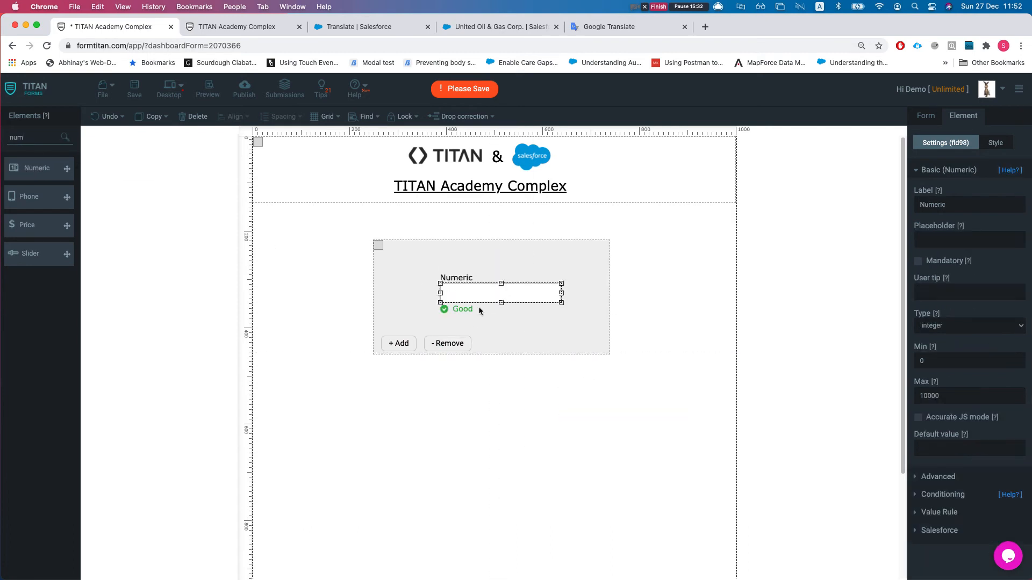
pyautogui.moveTo(561, 294); pyautogui.dragTo(526, 295)
# Duplicate the Numeric field within the section and label the copy "num 2"
pyautogui.press('super+c')
pyautogui.press('super+v')
pyautogui.click(954, 210)
pyautogui.doubleClick(954, 210)
pyautogui.write('2')
pyautogui.press('super+z')
pyautogui.write('num 2')
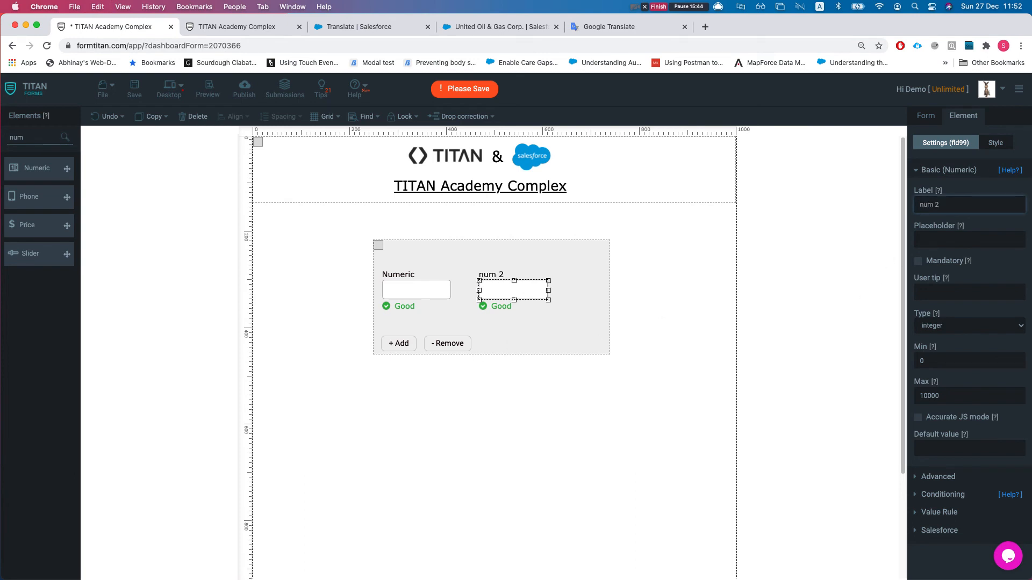
# Enlarge the repeated section downward and add a Calculated element below its numeric fields, using the element search "calc"
pyautogui.click(593, 338)
pyautogui.moveTo(610, 355); pyautogui.dragTo(619, 427)
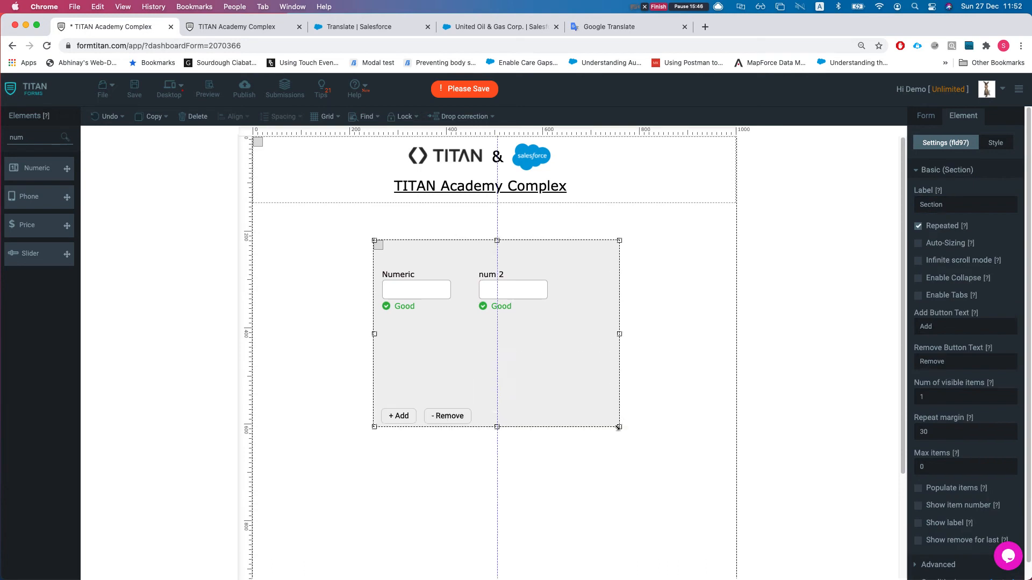
pyautogui.doubleClick(26, 138)
pyautogui.write('cal')
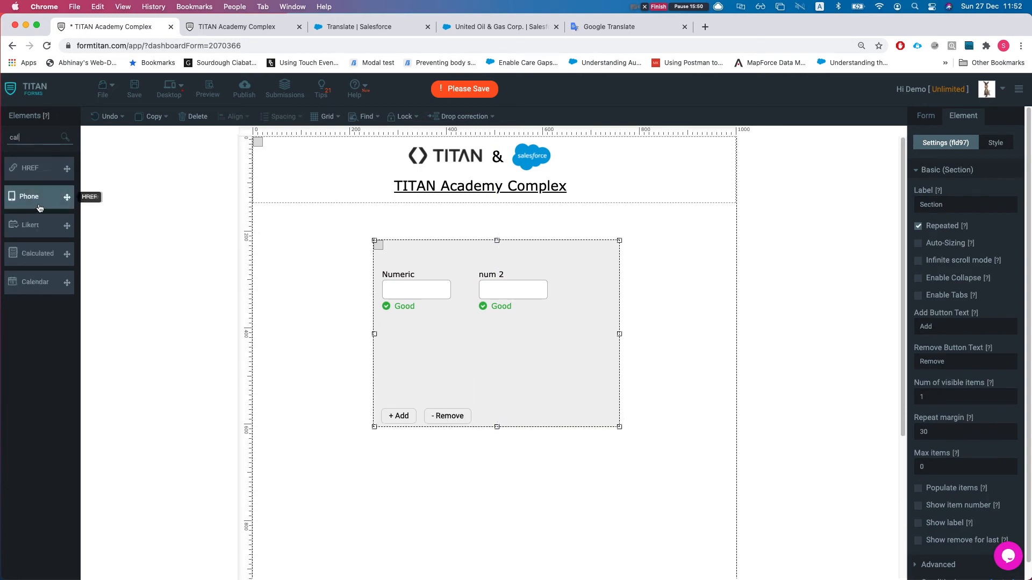
pyautogui.write('c')
pyautogui.moveTo(24, 171); pyautogui.dragTo(417, 398)
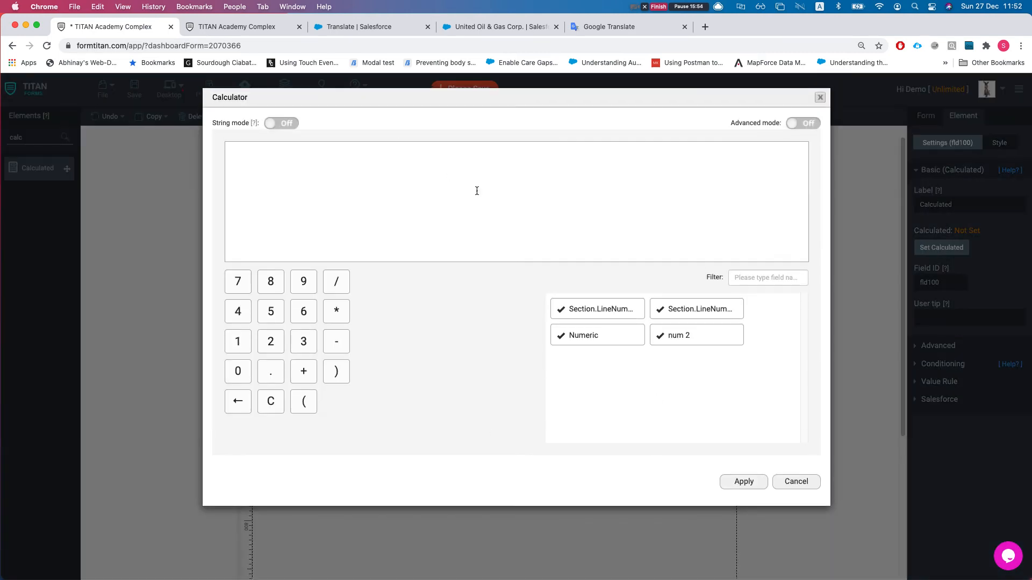
pyautogui.click(574, 338)
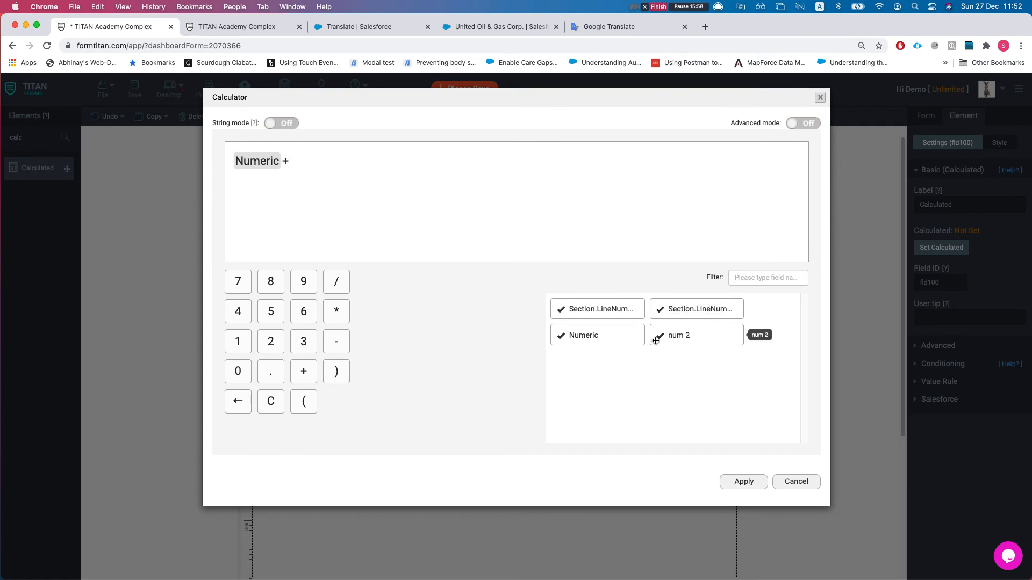
pyautogui.moveTo(658, 337); pyautogui.dragTo(525, 237)
pyautogui.click(668, 415)
pyautogui.moveTo(684, 336); pyautogui.dragTo(413, 209)
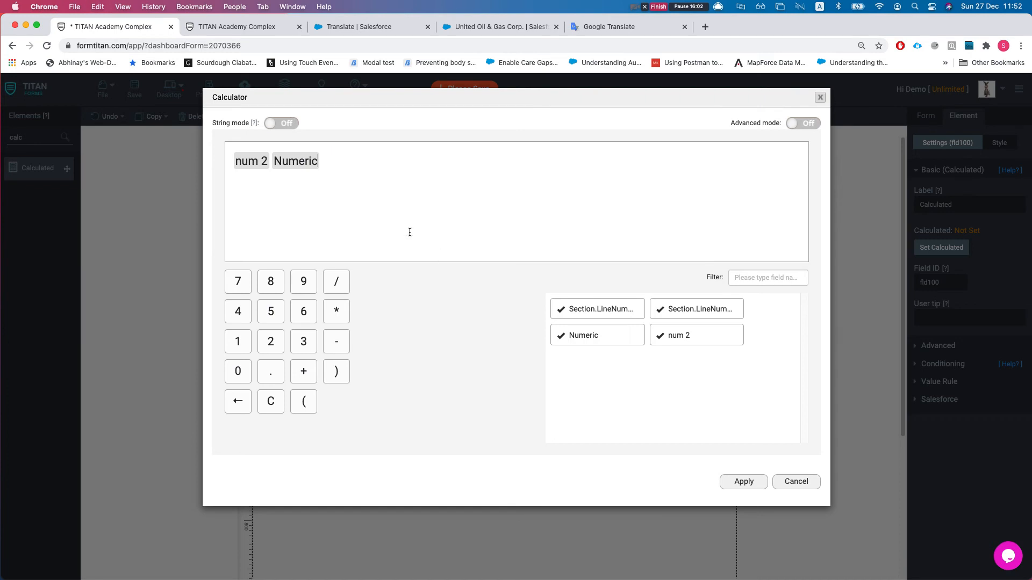
pyautogui.press('BackSpace')
pyautogui.press('BackSpace')
pyautogui.press('BackSpace')
pyautogui.press('BackSpace')
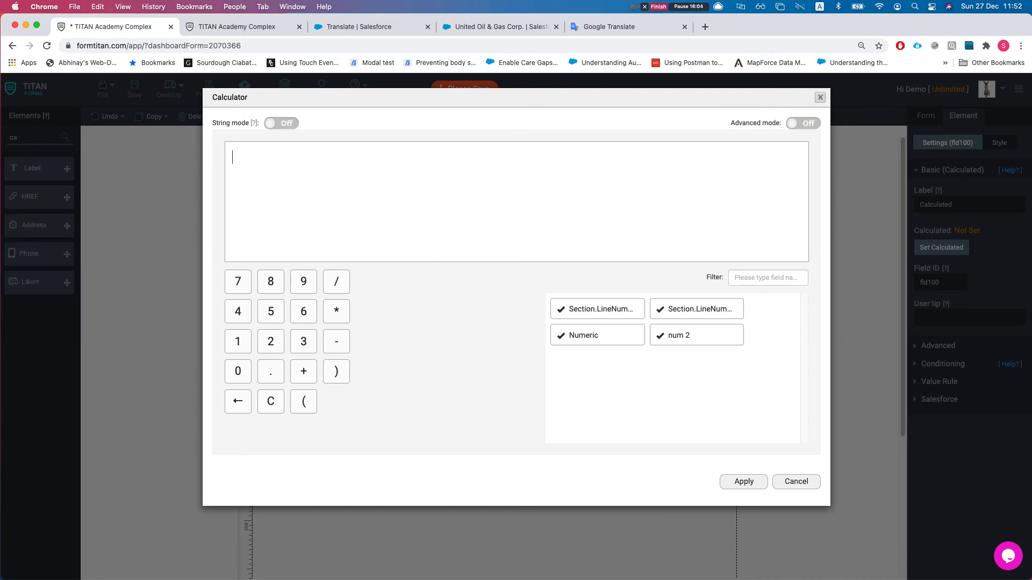
pyautogui.write('num')
pyautogui.press('BackSpace')
pyautogui.press('BackSpace')
# Set the section's Calculated field formula to Numeric + num 2, apply it, and save the form
pyautogui.click(573, 334)
pyautogui.write('+')
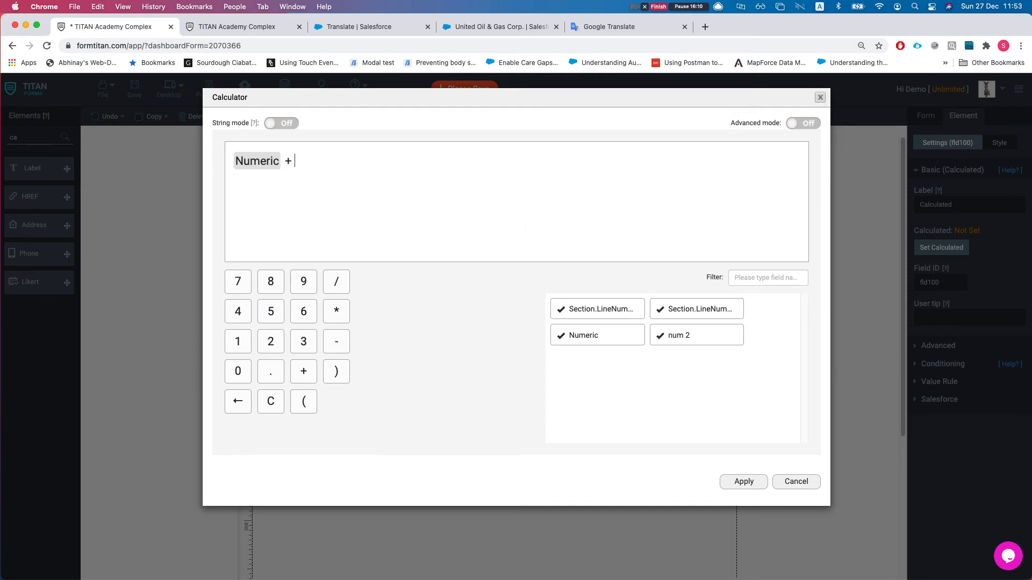
pyautogui.moveTo(679, 337); pyautogui.dragTo(539, 186)
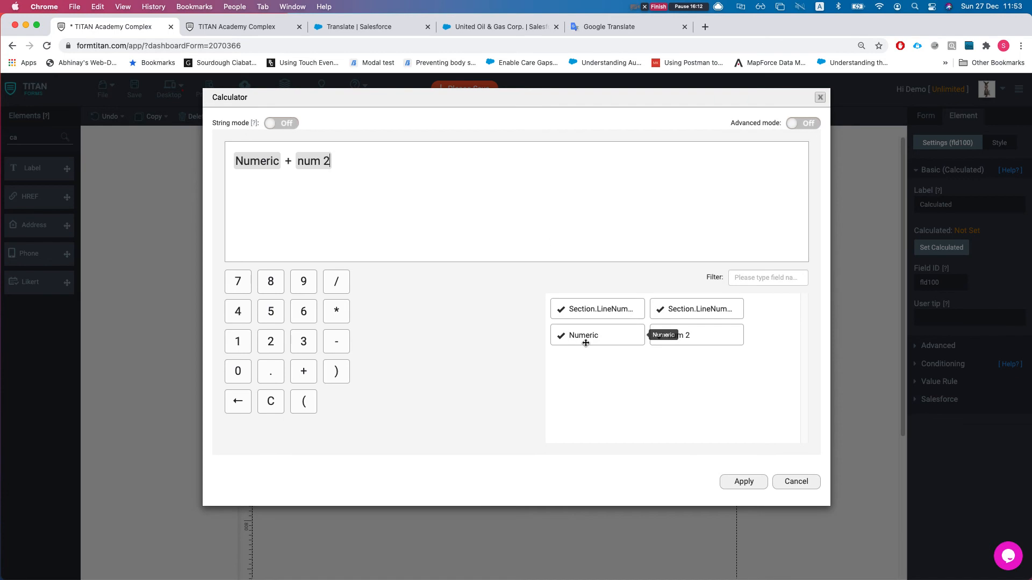
pyautogui.click(737, 477)
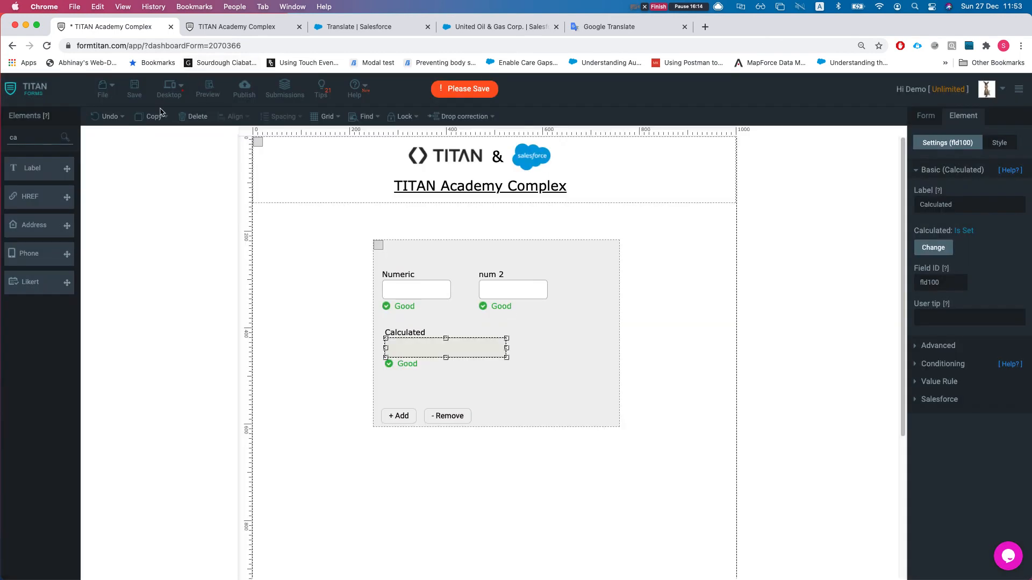
pyautogui.click(134, 90)
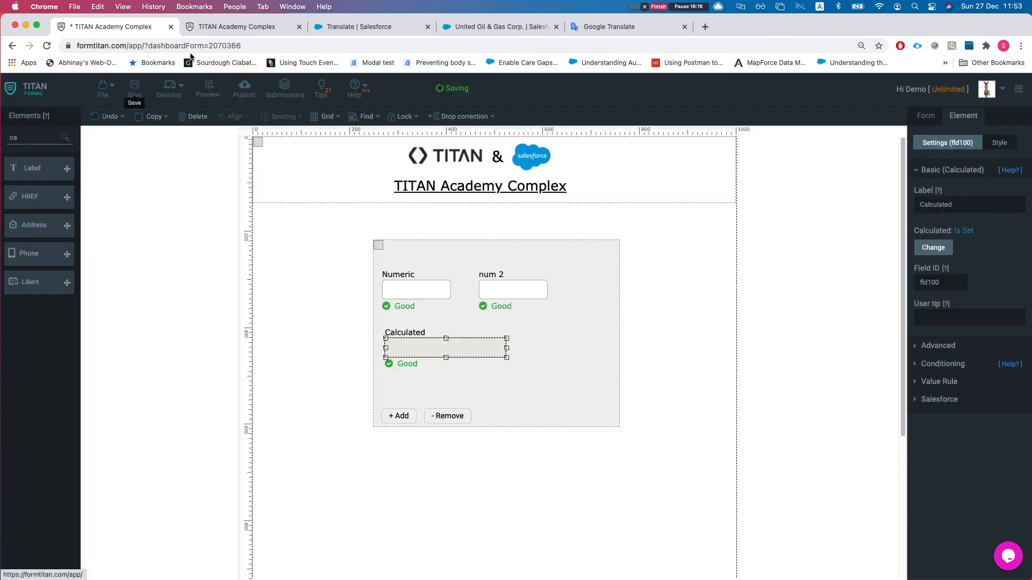
# Reload the published form, enter 1 in the section's num 2 field, and add another repeated item
pyautogui.click(236, 28)
pyautogui.press('super+r')
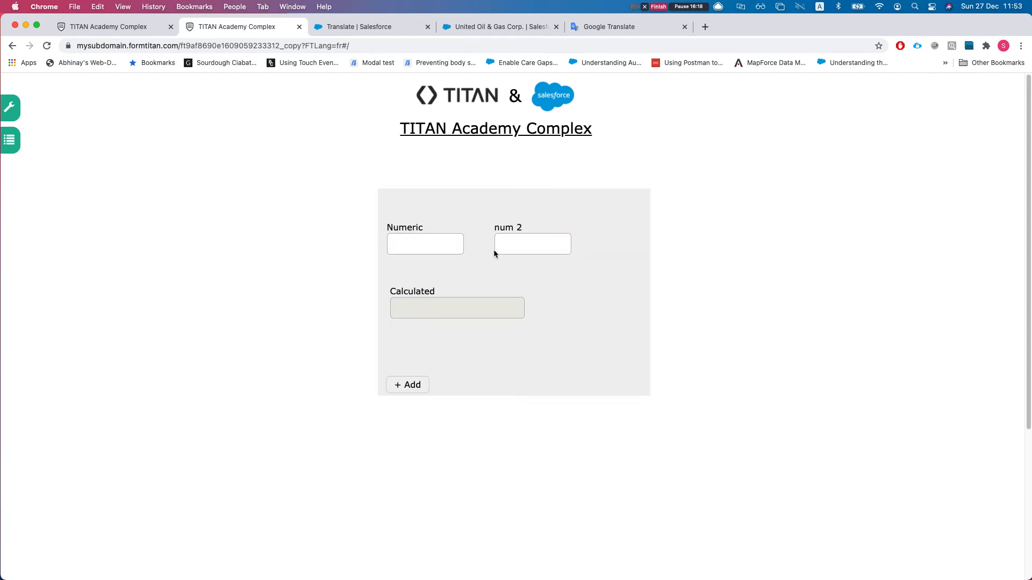
pyautogui.click(520, 245)
pyautogui.write('1')
pyautogui.click(412, 395)
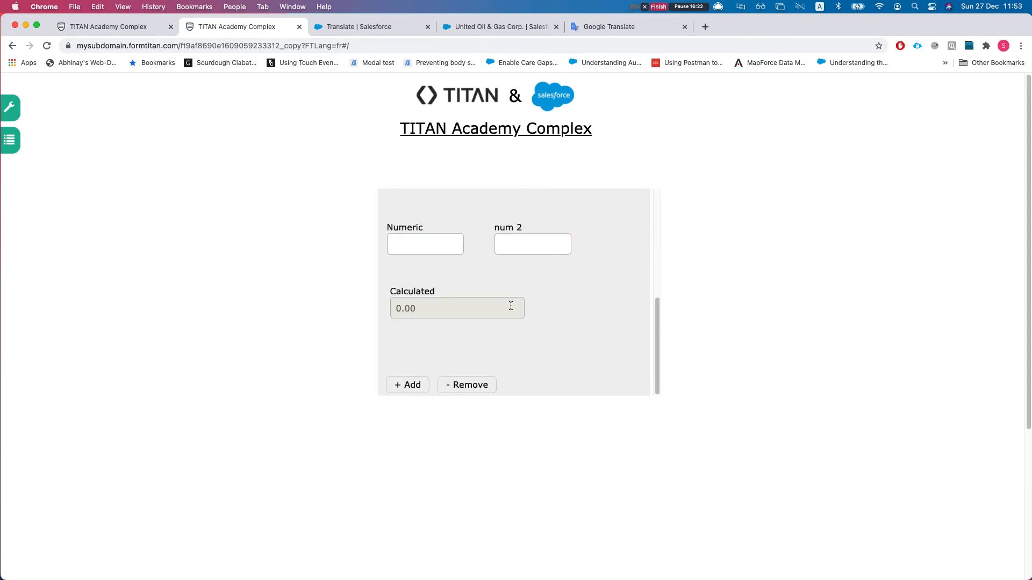
# Enter 3 in both Numeric and num 2 of the second repeated section and check each section's calculation
pyautogui.click(439, 247)
pyautogui.write('3')
pyautogui.click(502, 250)
pyautogui.write('3')
pyautogui.click(512, 320)
pyautogui.scroll(5, 470, 290)
pyautogui.scroll(-3, 446, 307)
pyautogui.scroll(3, 436, 284)
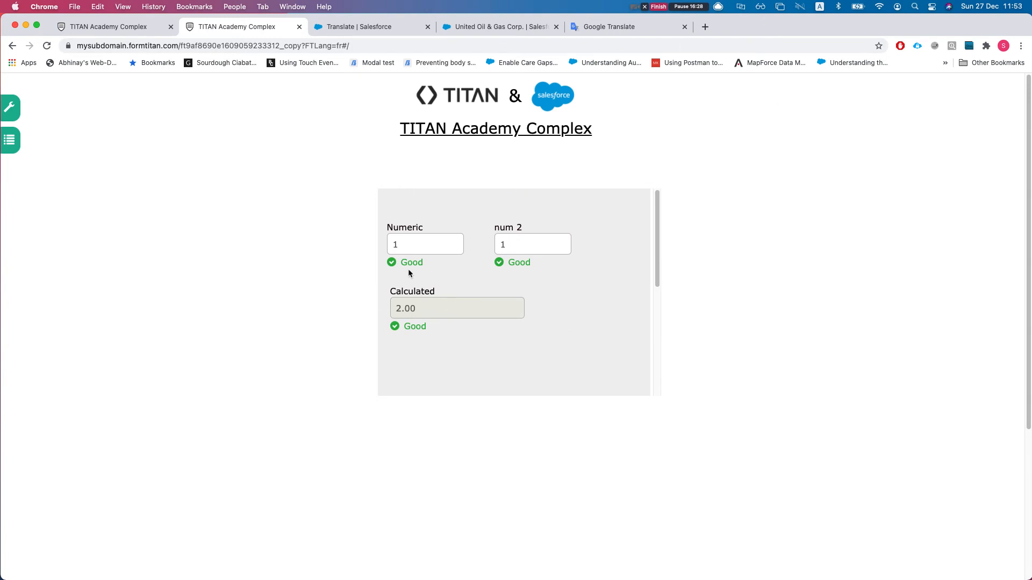
pyautogui.scroll(-2, 437, 282)
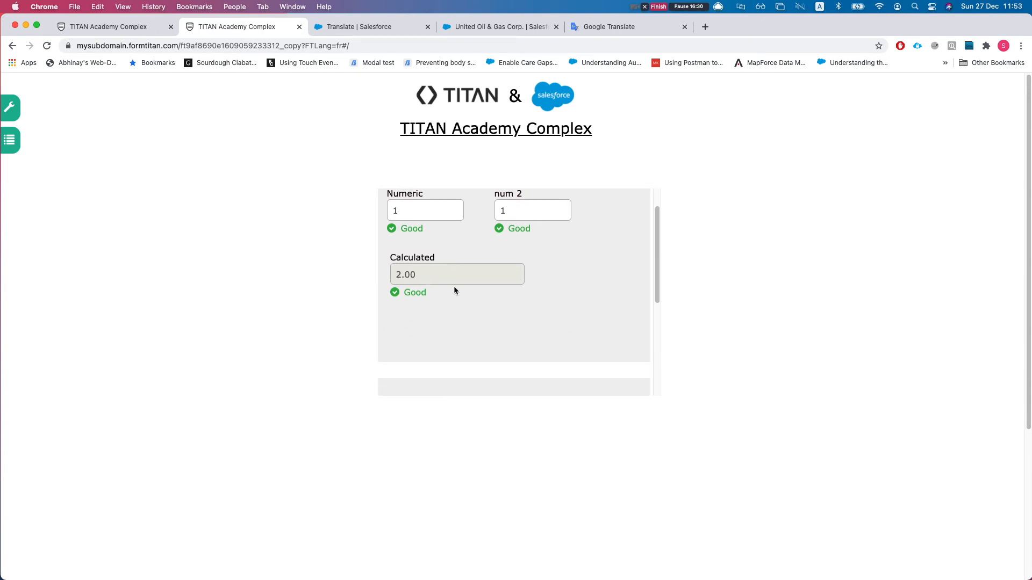
# In the form editor, add a Calculated field above the repeated section with the section's Calculated field as its formula
pyautogui.click(89, 30)
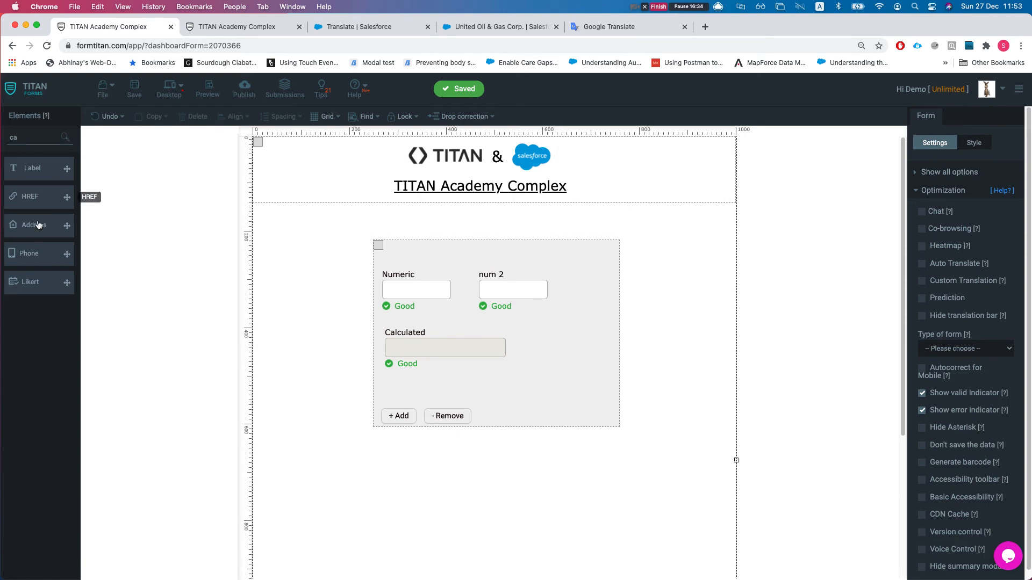
pyautogui.click(46, 138)
pyautogui.press('BackSpace')
pyautogui.write('alc')
pyautogui.moveTo(37, 167); pyautogui.dragTo(418, 221)
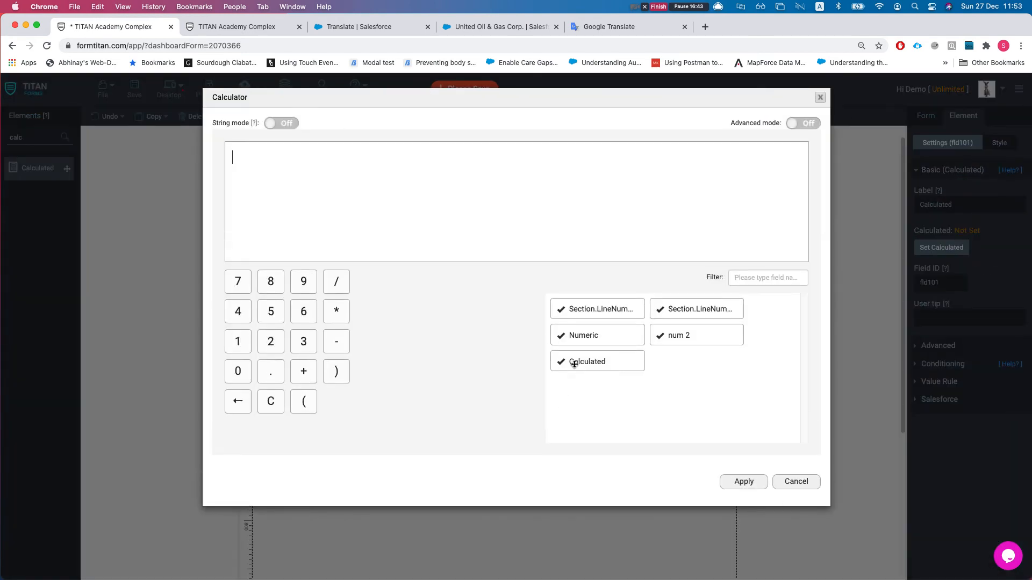
pyautogui.click(611, 362)
pyautogui.click(744, 482)
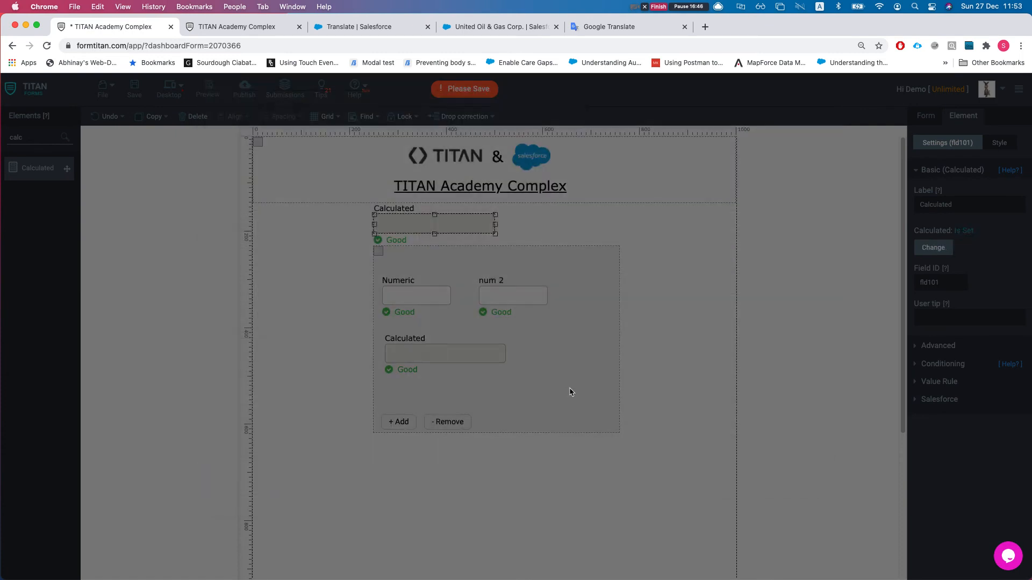
# Move the repeated section down and place the new Calculated field just above it
pyautogui.moveTo(579, 402); pyautogui.dragTo(575, 426)
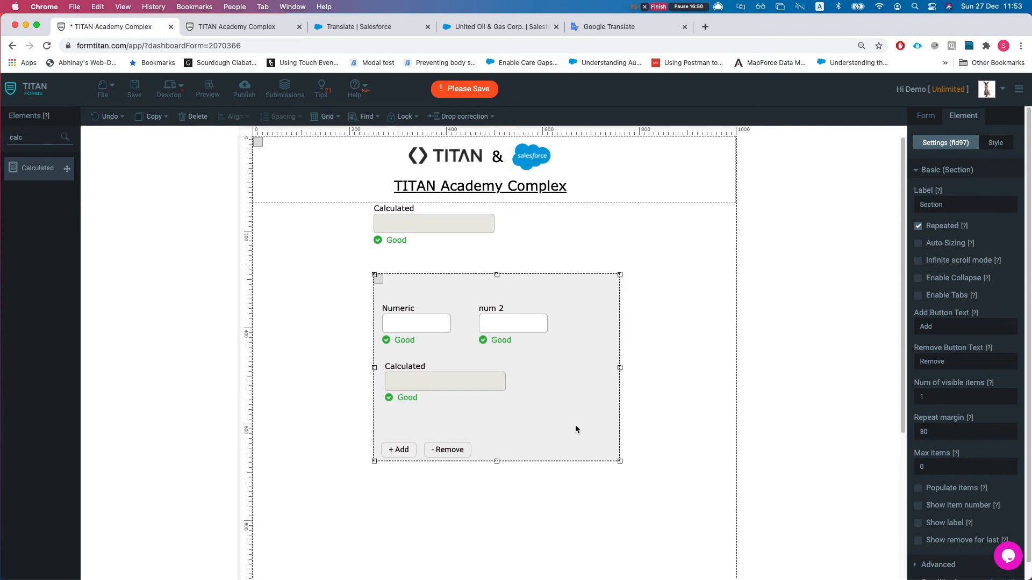
pyautogui.moveTo(413, 231); pyautogui.dragTo(414, 250)
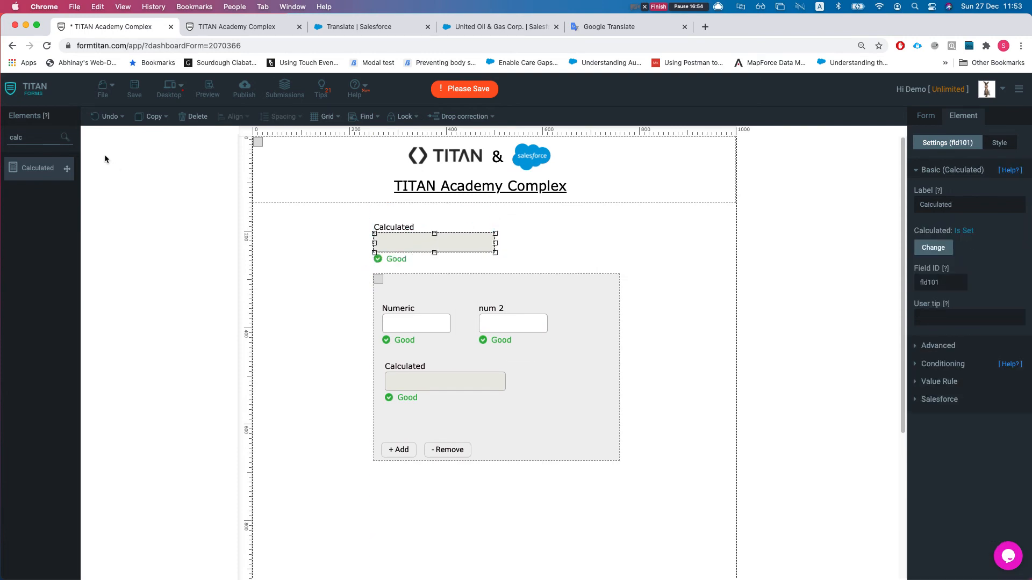
pyautogui.click(355, 260)
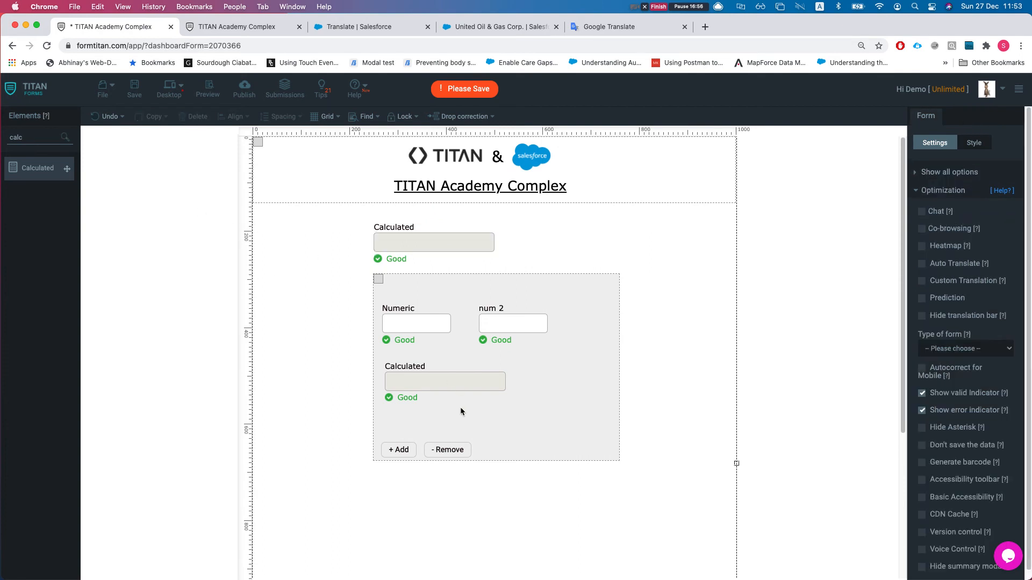
# Enable Auto-Sizing on the repeated section, save the form and refresh the live form
pyautogui.click(592, 429)
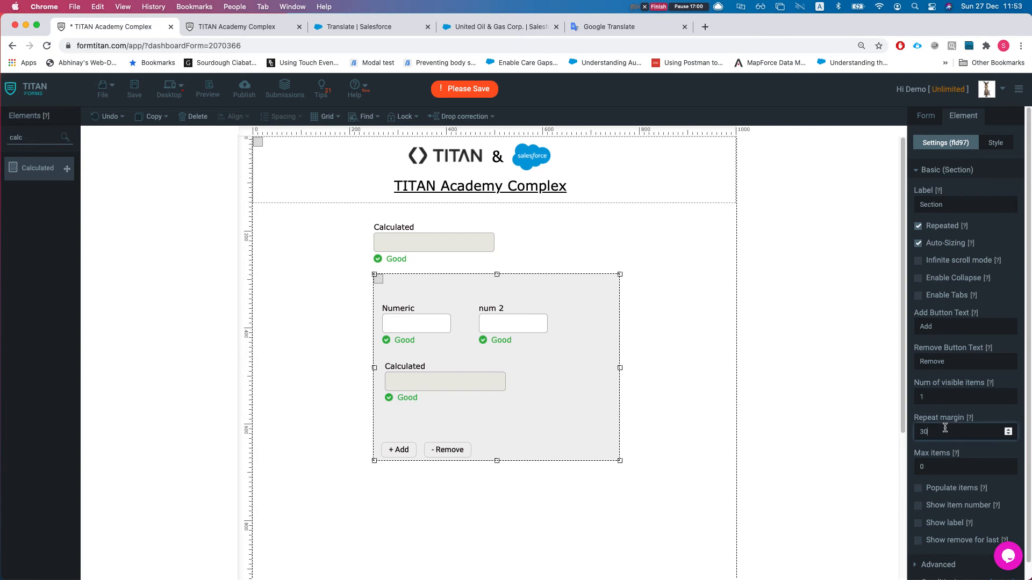
pyautogui.click(135, 88)
pyautogui.click(225, 27)
pyautogui.press('super+r')
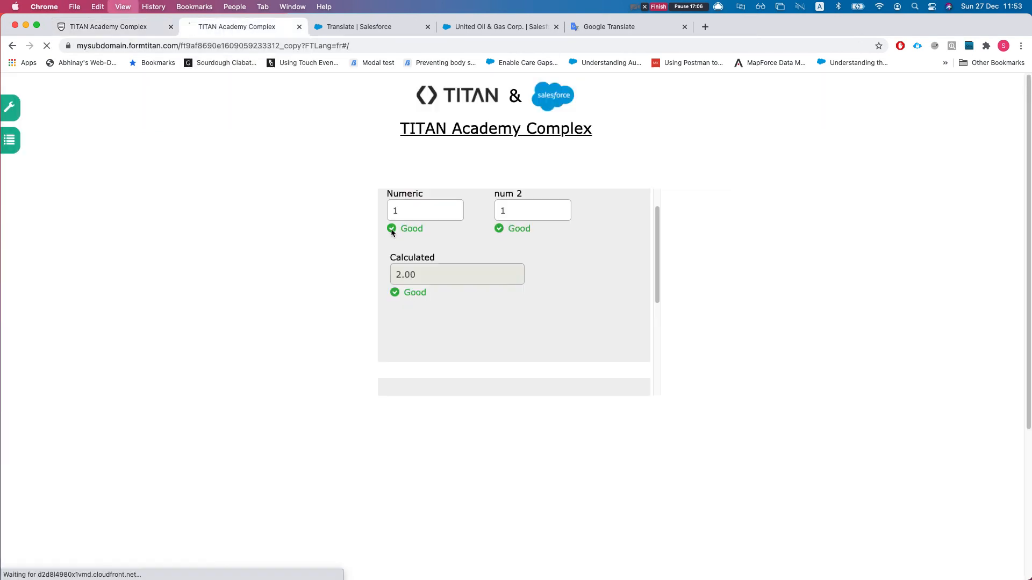
# Enter 1 in both Numeric and num 2 of the first section on the live form
pyautogui.click(430, 277)
pyautogui.write('1')
pyautogui.click(534, 280)
pyautogui.write('1')
# Add a second repeated section, enter 3 in both Numeric and num 2, and compare the section results with the overall total
pyautogui.click(407, 423)
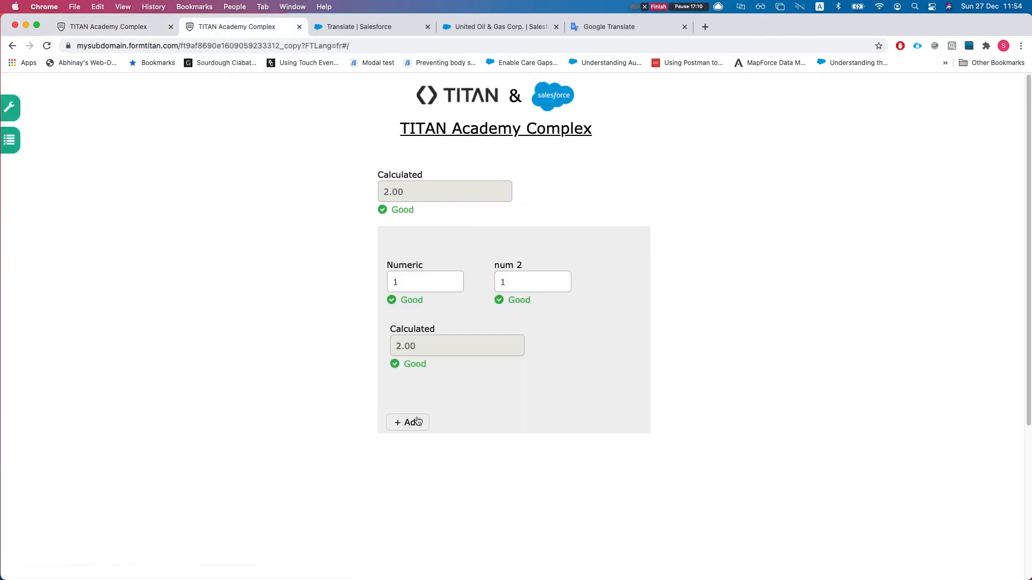
pyautogui.scroll(-2, 470, 324)
pyautogui.write('3')
pyautogui.moveTo(500, 423); pyautogui.dragTo(508, 434)
pyautogui.click(508, 436)
pyautogui.write('3')
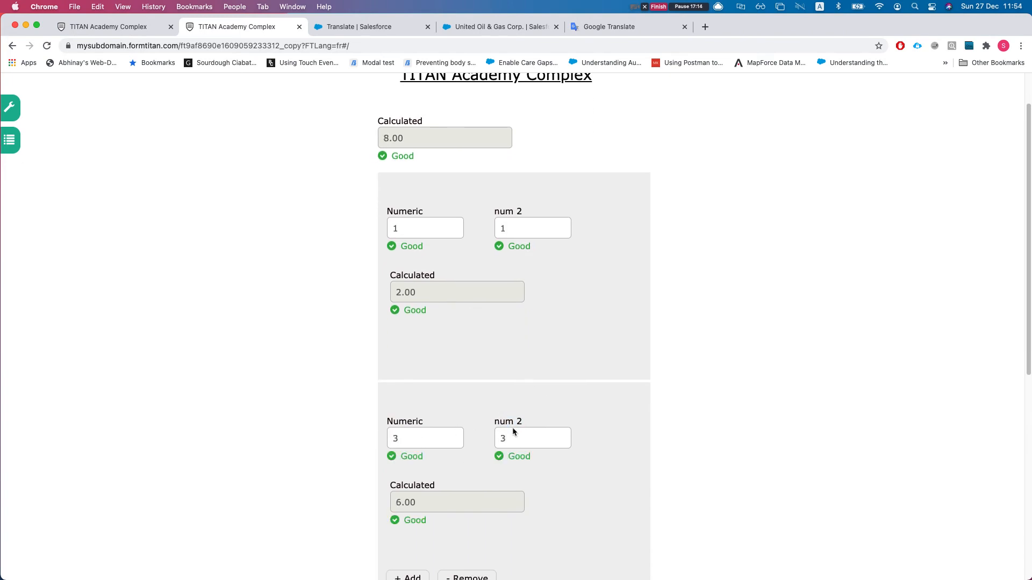
pyautogui.scroll(1, 414, 517)
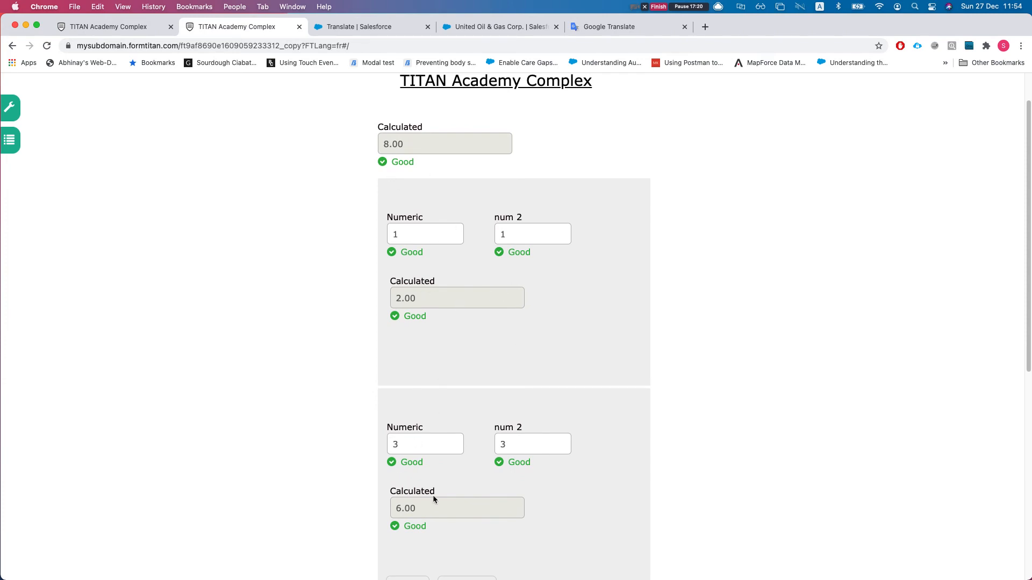
pyautogui.scroll(-1, 439, 503)
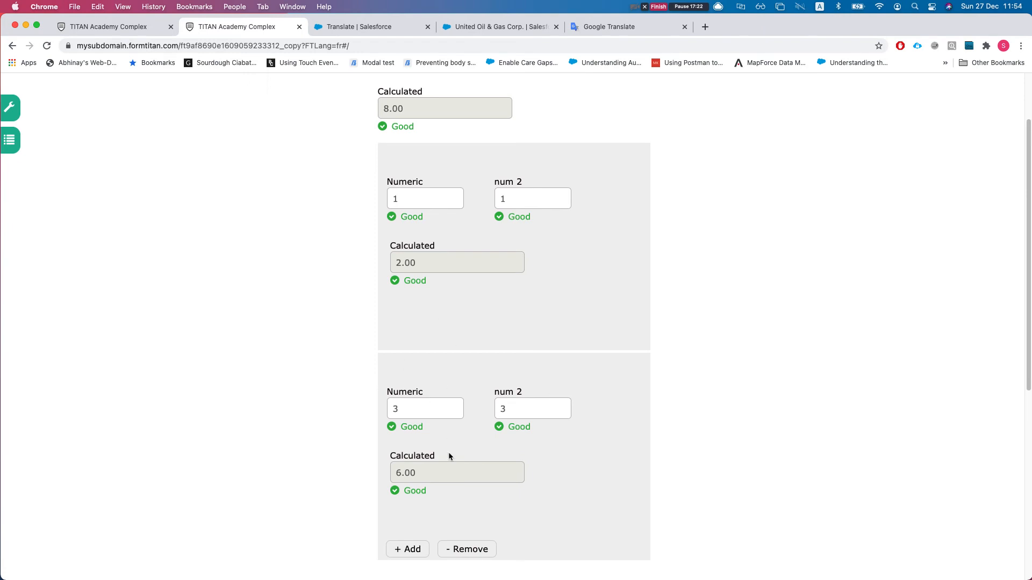
pyautogui.scroll(1, 423, 317)
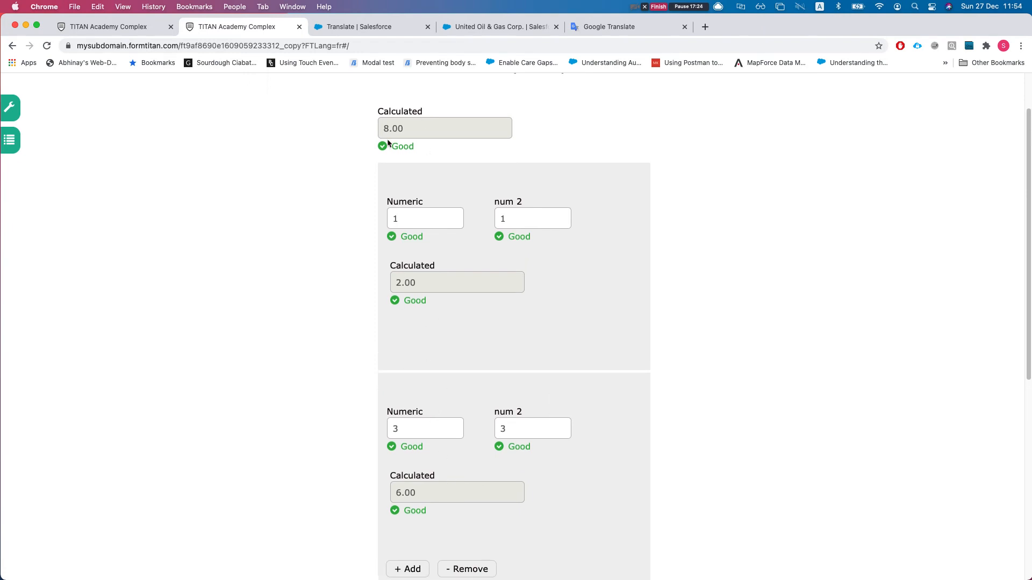
# Add a third repeated section, enter 1 in both Numeric and num 2, and check the overall total
pyautogui.scroll(-5, 461, 457)
pyautogui.click(420, 352)
pyautogui.scroll(-1, 425, 375)
pyautogui.write('1')
pyautogui.click(530, 363)
pyautogui.write('1')
pyautogui.click(567, 435)
pyautogui.scroll(6, 310, 253)
pyautogui.moveTo(383, 196)
pyautogui.mouseDown()
pyautogui.moveTo(423, 196)
pyautogui.moveTo(384, 194)
pyautogui.mouseUp()
pyautogui.click(384, 193)
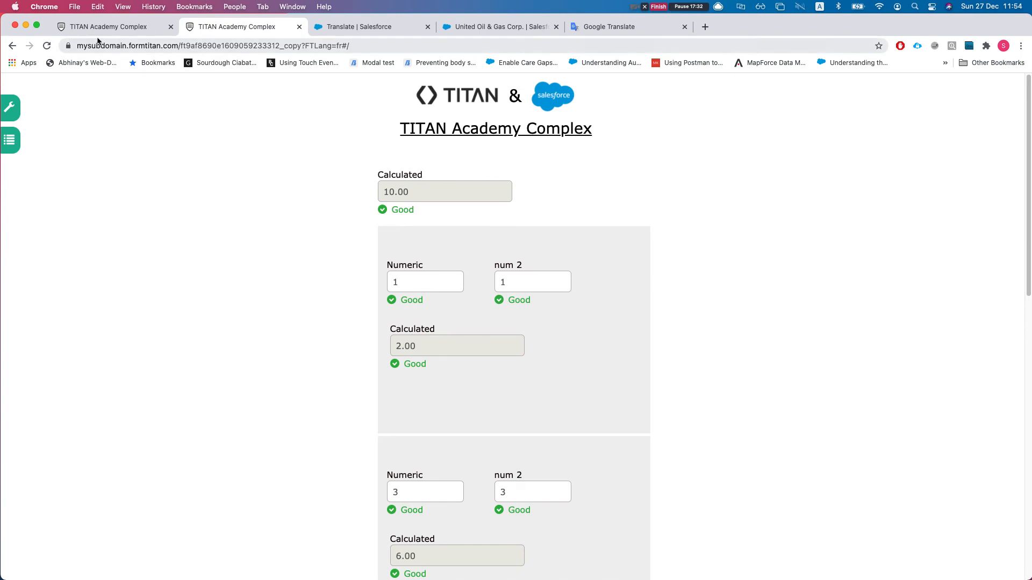
# Return to the form editor and examine String mode in the upper Calculated field's formula without applying it
pyautogui.click(107, 27)
pyautogui.click(432, 245)
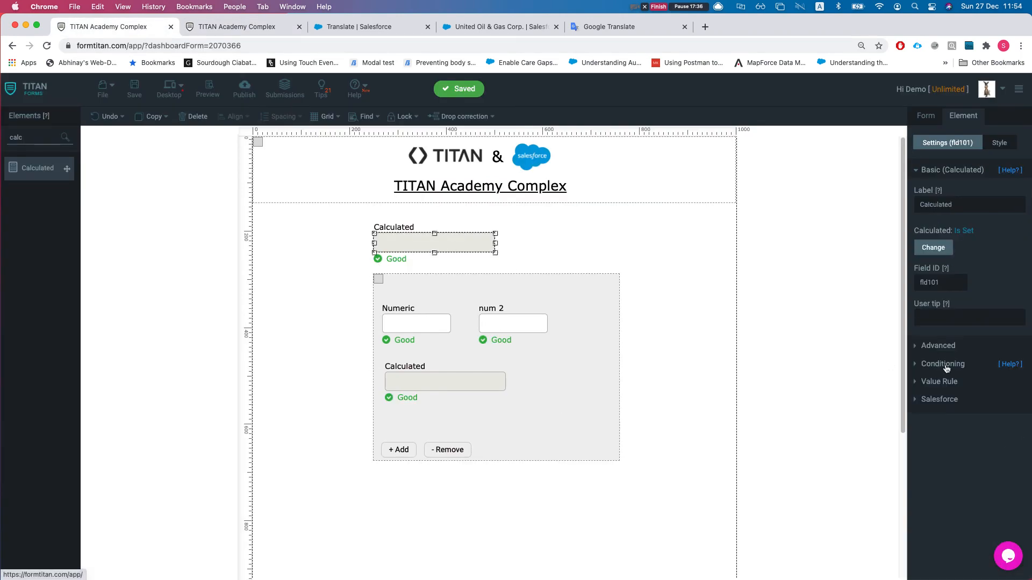
pyautogui.click(927, 250)
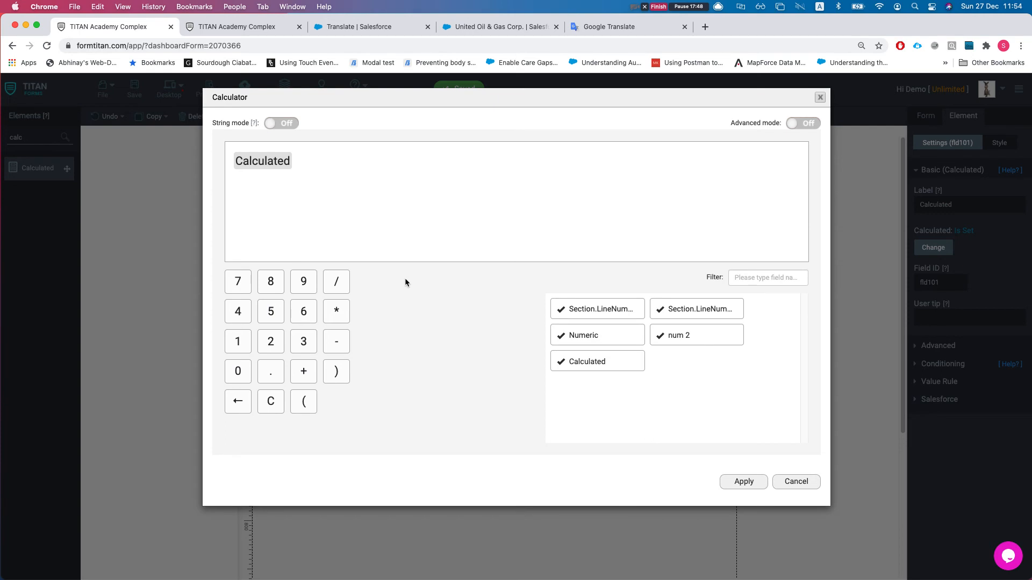
pyautogui.click(294, 124)
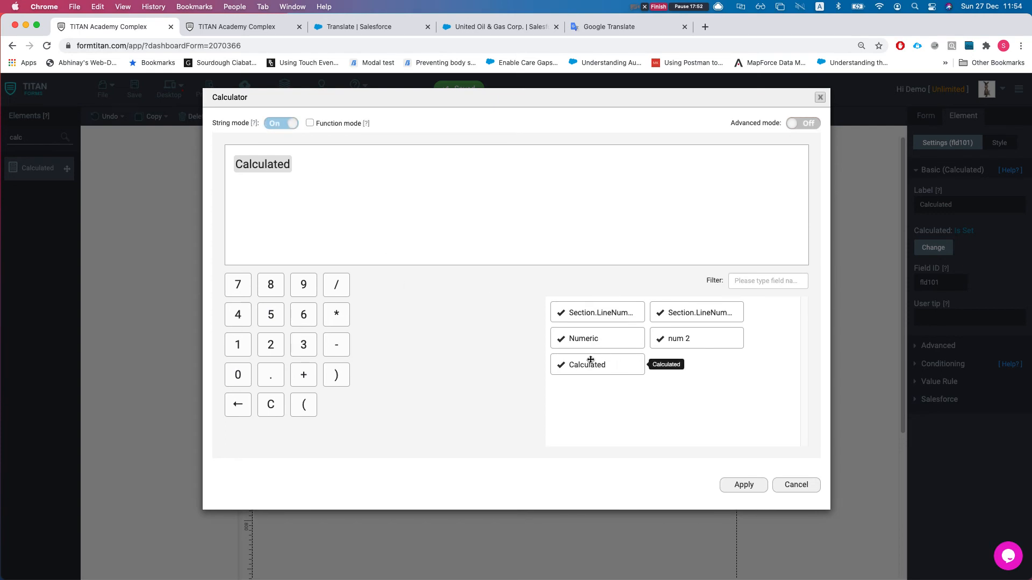
pyautogui.click(794, 485)
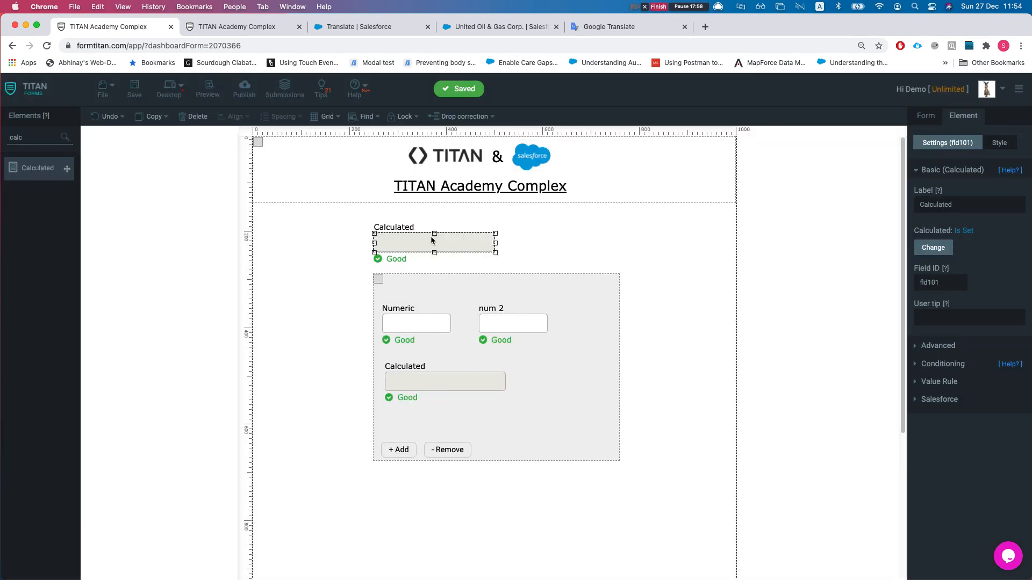
# Delete the Calculated field above the section and the Numeric and num 2 fields inside it
pyautogui.click(195, 123)
pyautogui.click(428, 323)
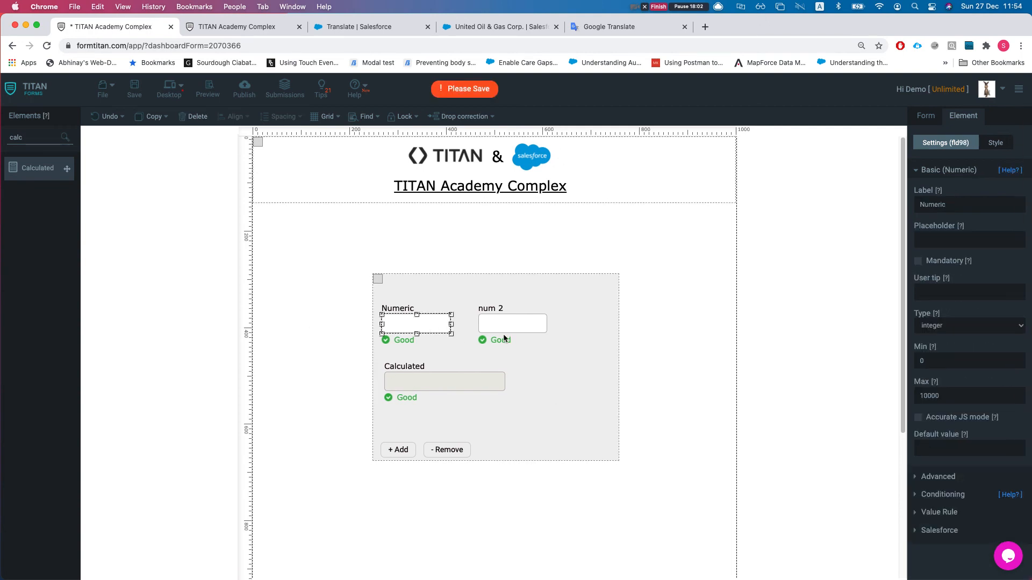
pyautogui.keyDown('shift'); pyautogui.click(505, 333); pyautogui.keyUp('shift')
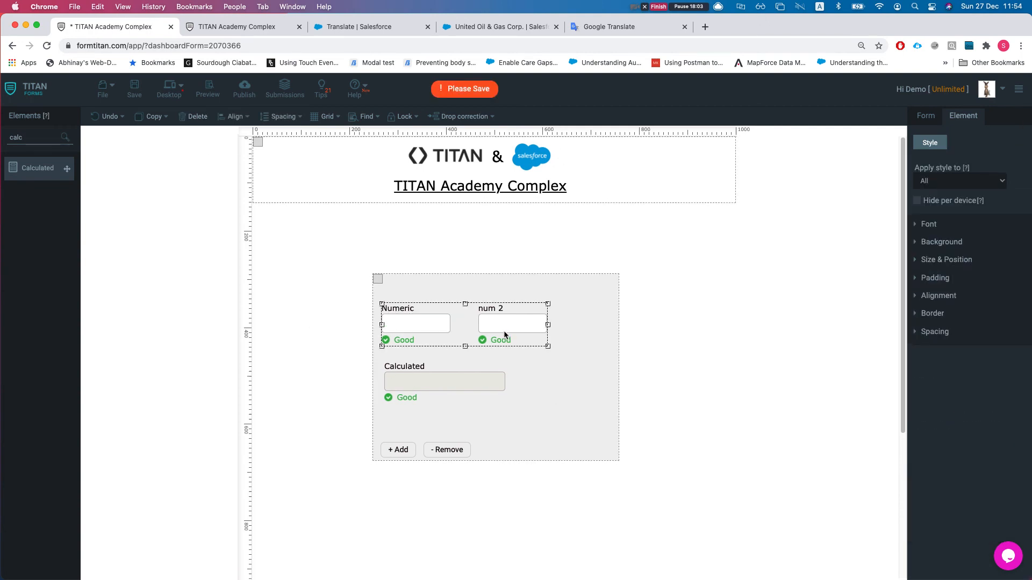
pyautogui.click(198, 127)
# Find the Textbox element and place one in the repeated section above its Calculated field
pyautogui.doubleClick(44, 138)
pyautogui.write('text')
pyautogui.moveTo(48, 197); pyautogui.dragTo(420, 323)
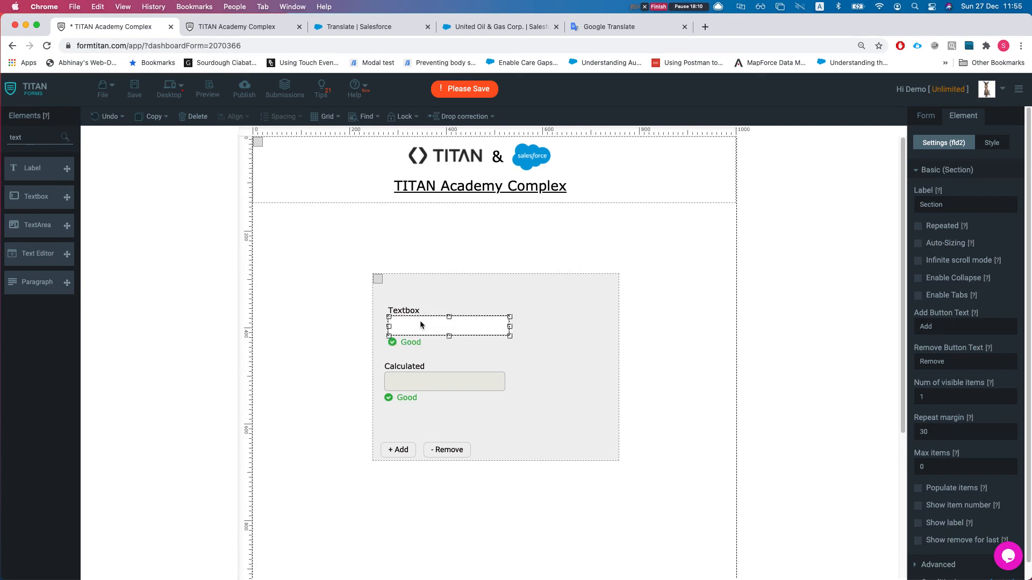
# Turn on String mode for the section's Calculated field and replace its formula with the Textbox field followed by "dfgdfgfdg"
pyautogui.click(421, 381)
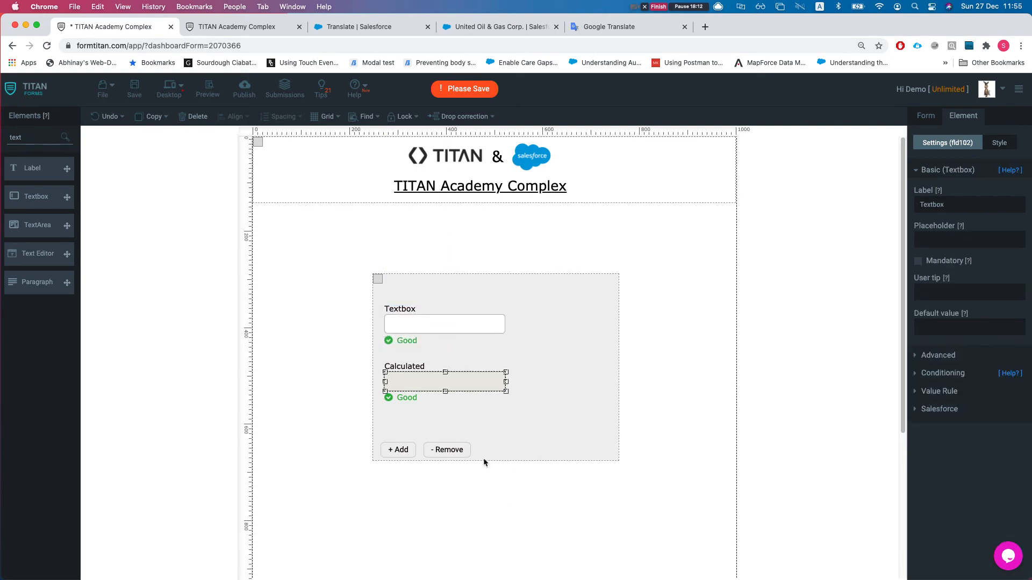
pyautogui.click(929, 249)
pyautogui.click(295, 123)
pyautogui.click(283, 159)
pyautogui.press('super+a')
pyautogui.press('BackSpace')
pyautogui.moveTo(642, 337); pyautogui.dragTo(486, 244)
pyautogui.write('dfgdfgfdg')
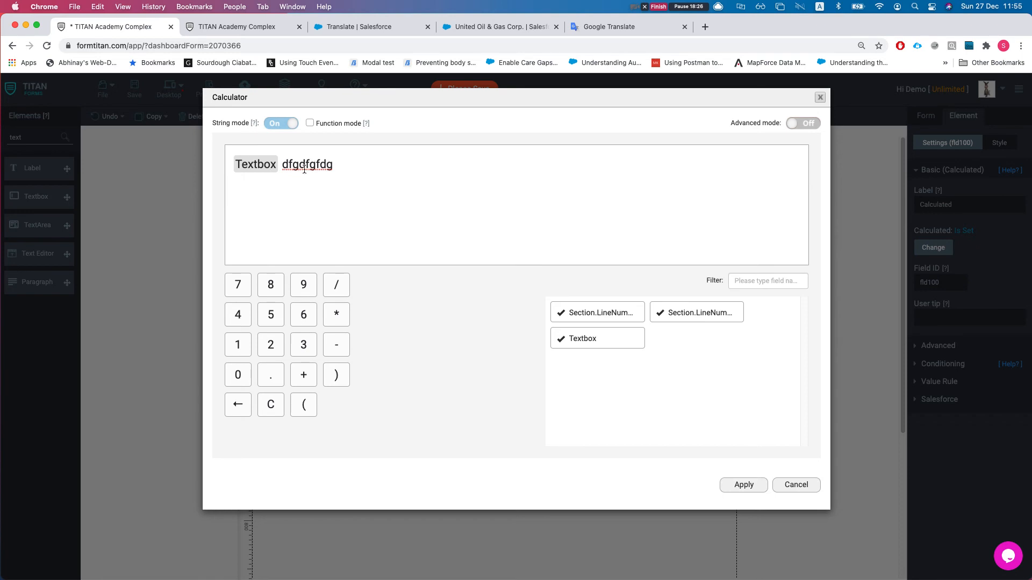
pyautogui.click(467, 216)
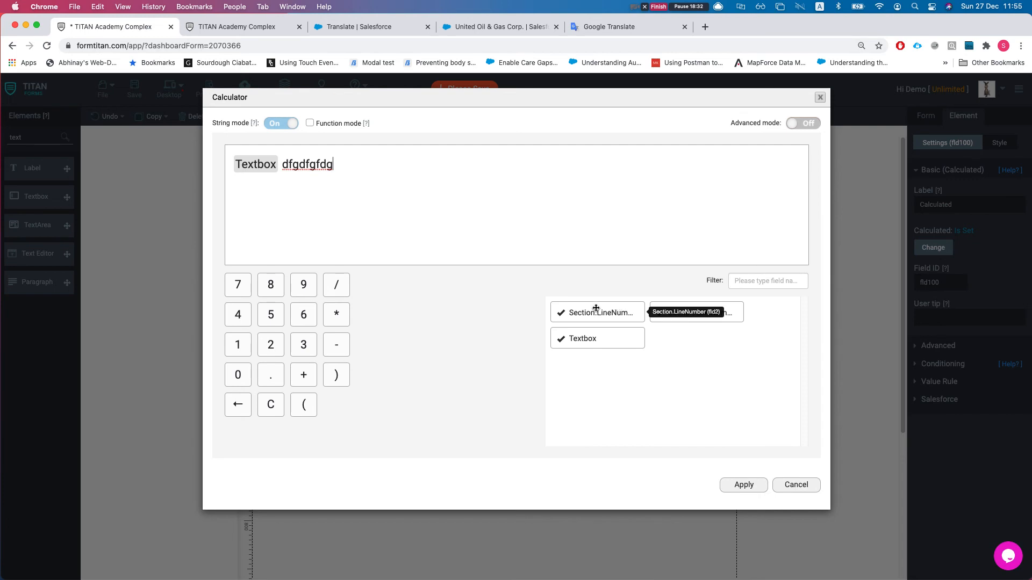
# Replace the formula's filler text with "rand", append Section.LineNumber (fld97) and apply the formula
pyautogui.doubleClick(310, 164)
pyautogui.write('rand')
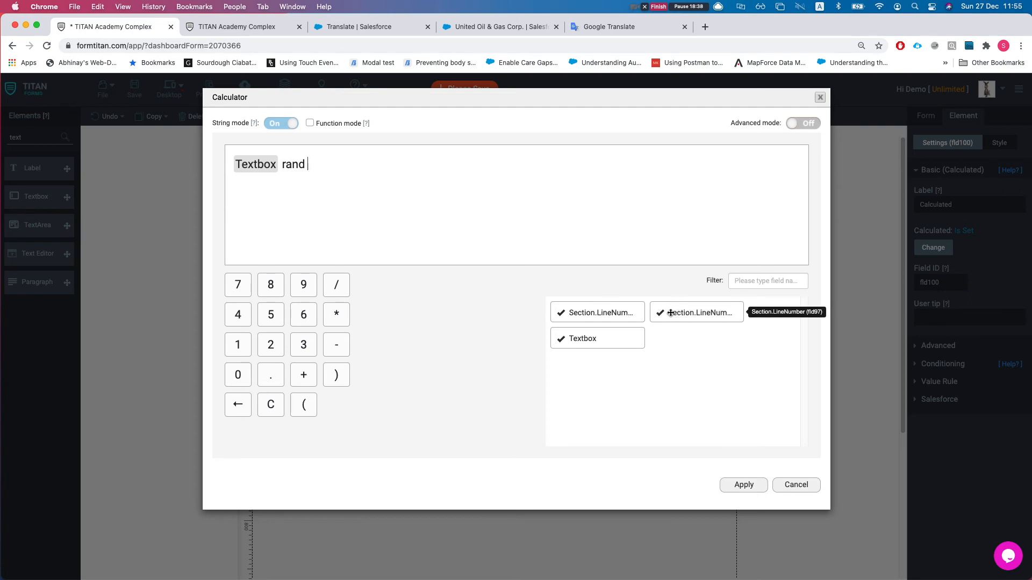
pyautogui.moveTo(671, 313); pyautogui.dragTo(534, 211)
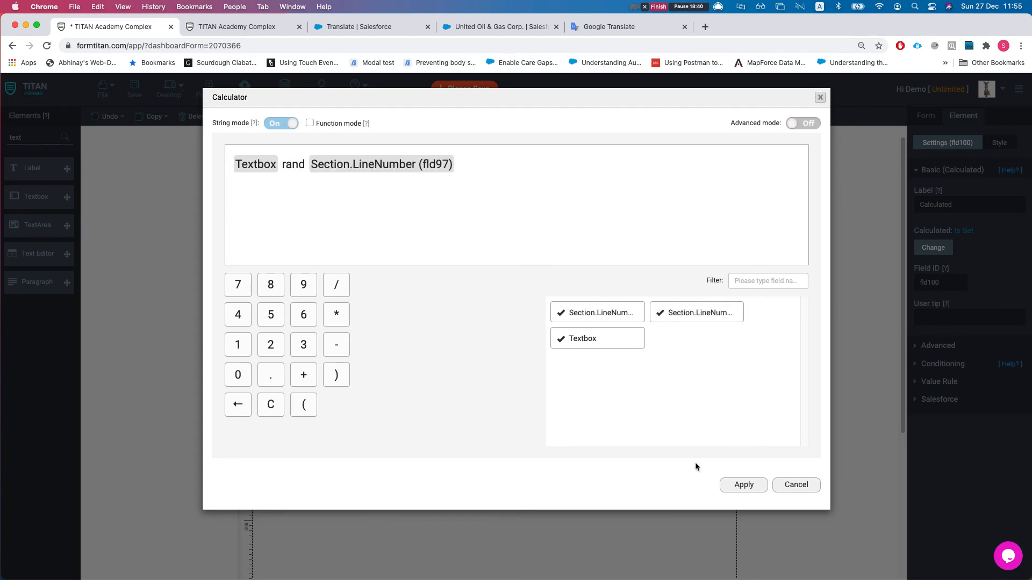
pyautogui.click(730, 485)
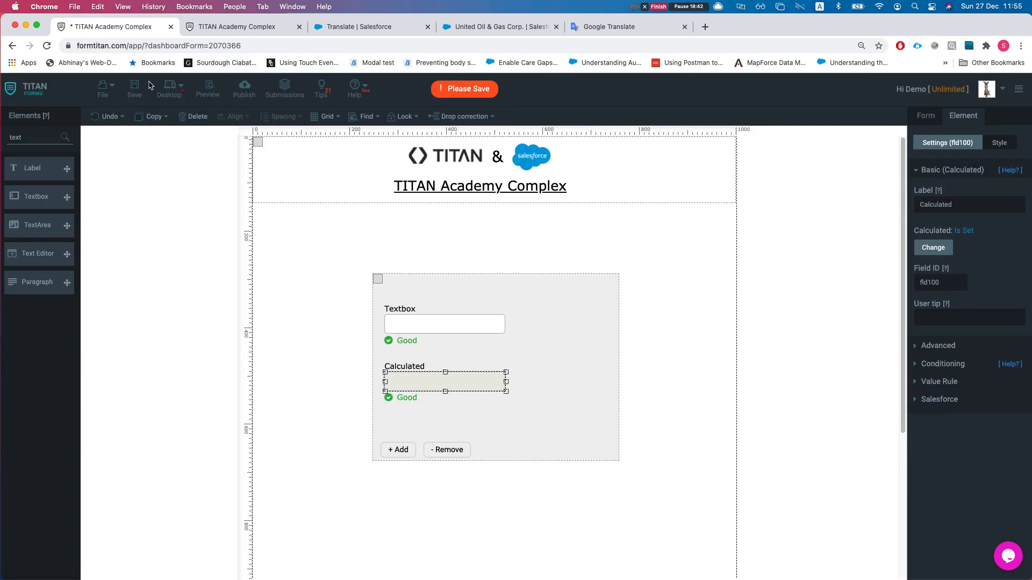
# Save the form and reload its live version
pyautogui.click(134, 87)
pyautogui.click(242, 27)
pyautogui.press('super+r')
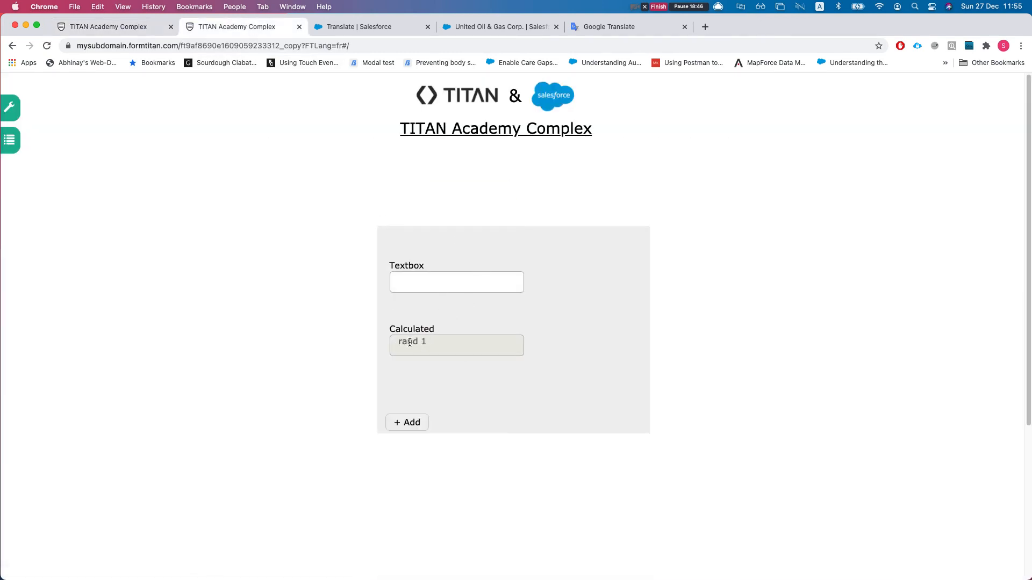
# Check the first section's calculated text and enter "hello" in its Textbox
pyautogui.moveTo(402, 341); pyautogui.dragTo(425, 342)
pyautogui.click(426, 341)
pyautogui.click(413, 278)
pyautogui.write('hello')
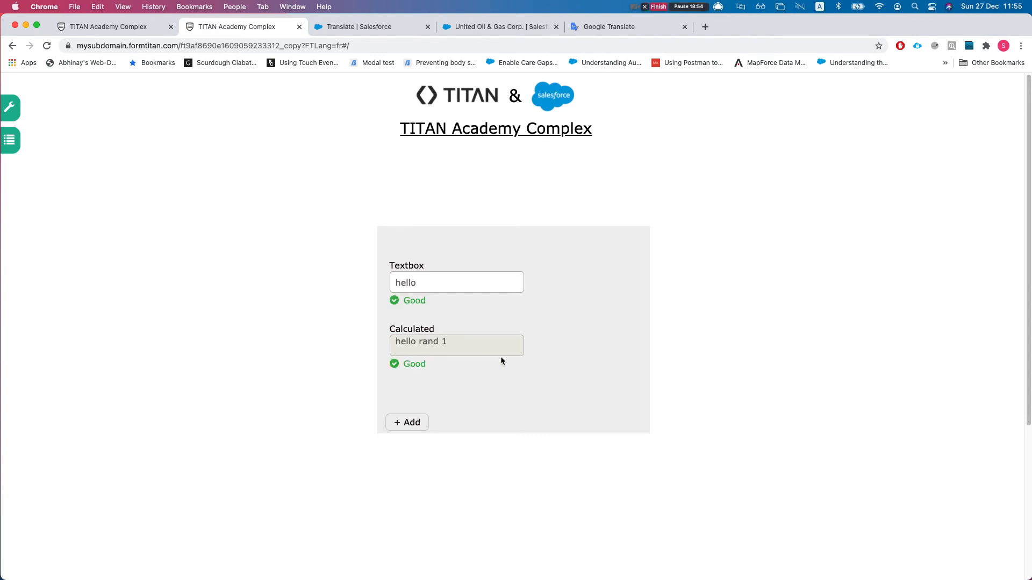
# Add a second repeated section, enter "good" in its Textbox and check its calculated text
pyautogui.click(414, 422)
pyautogui.click(451, 438)
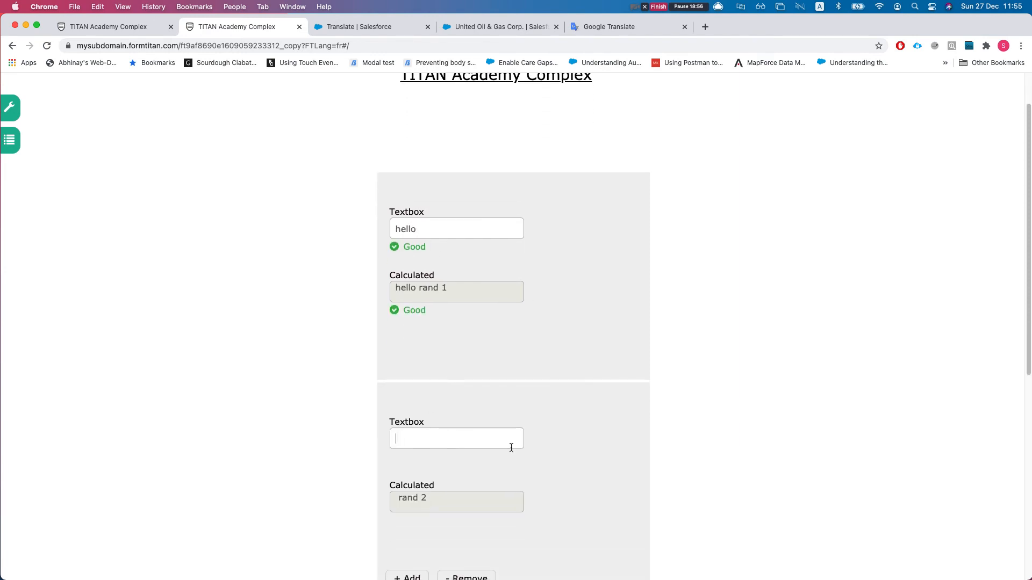
pyautogui.scroll(-1, 539, 446)
pyautogui.write('good')
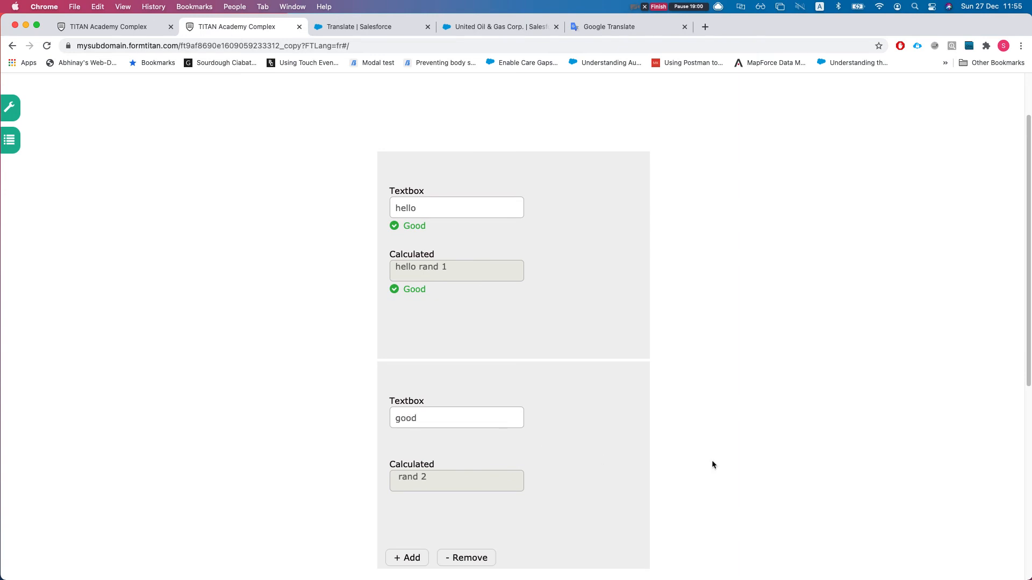
pyautogui.click(711, 461)
pyautogui.moveTo(444, 482); pyautogui.dragTo(354, 460)
pyautogui.click(354, 460)
pyautogui.scroll(3, 189, 237)
# Return to the form editor and clear the element search
pyautogui.click(118, 28)
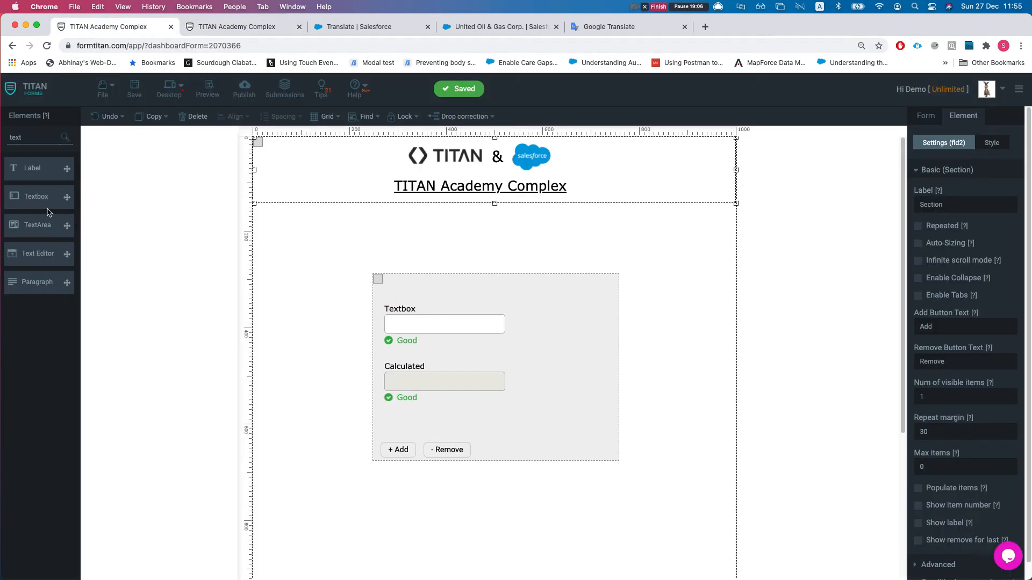
pyautogui.doubleClick(34, 141)
pyautogui.press('BackSpace')
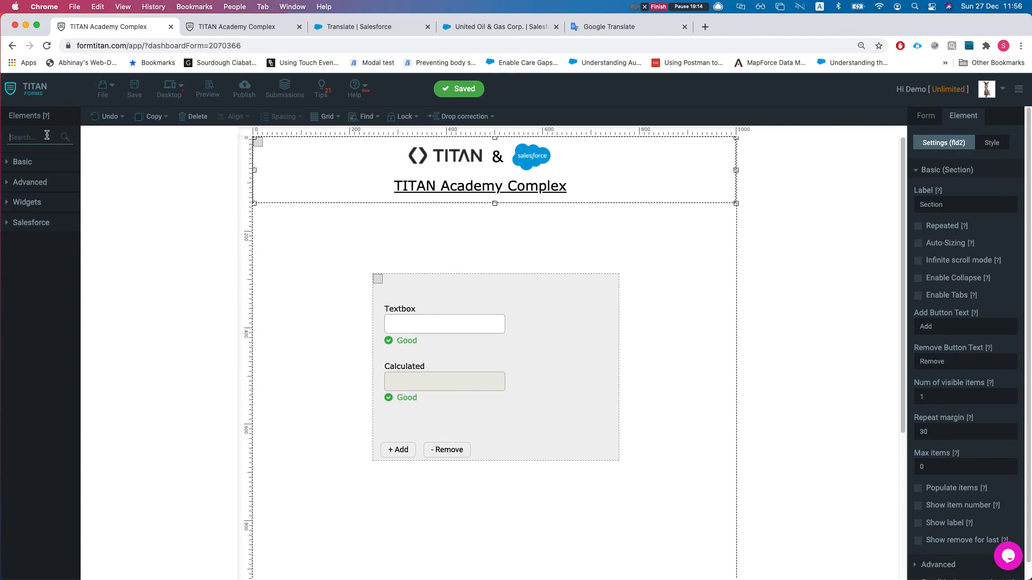
pyautogui.write('c')
pyautogui.press('BackSpace')
# Duplicate the Calculated field, place the copy above the repeated section and label it "Concat all section text"
pyautogui.click(416, 388)
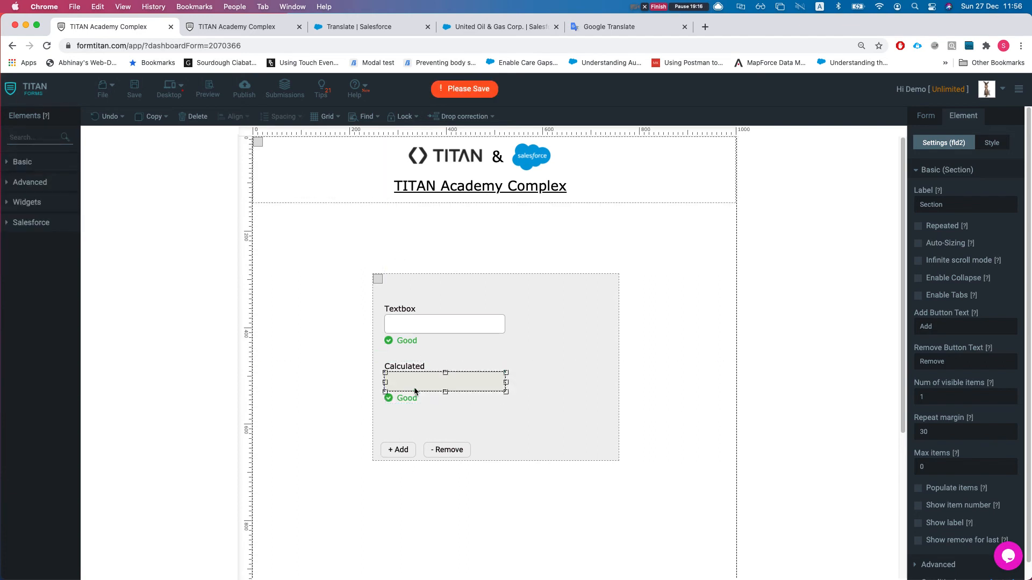
pyautogui.press('super+c')
pyautogui.press('super+v')
pyautogui.moveTo(417, 388); pyautogui.dragTo(397, 232)
pyautogui.doubleClick(957, 201)
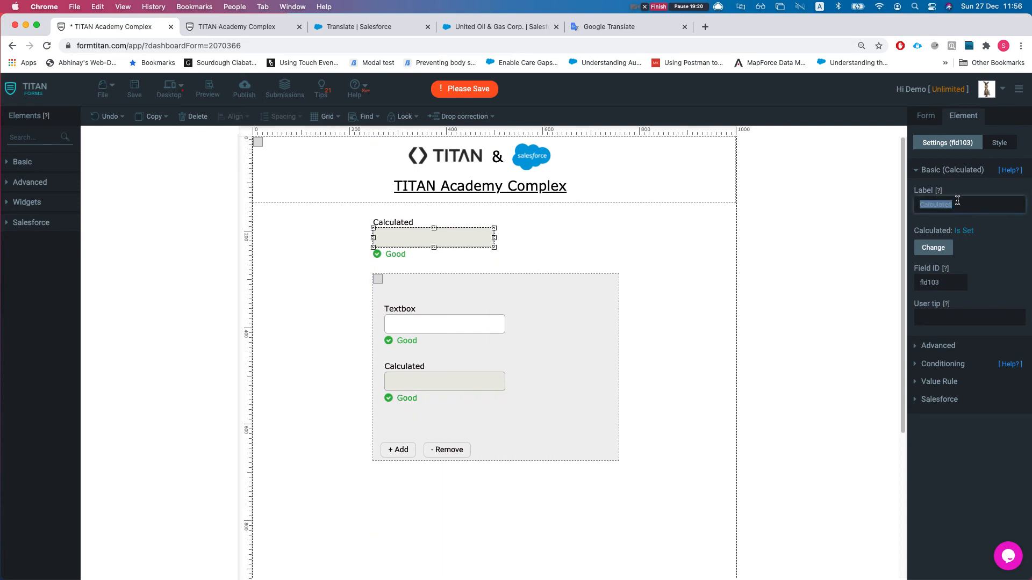
pyautogui.write('Concat')
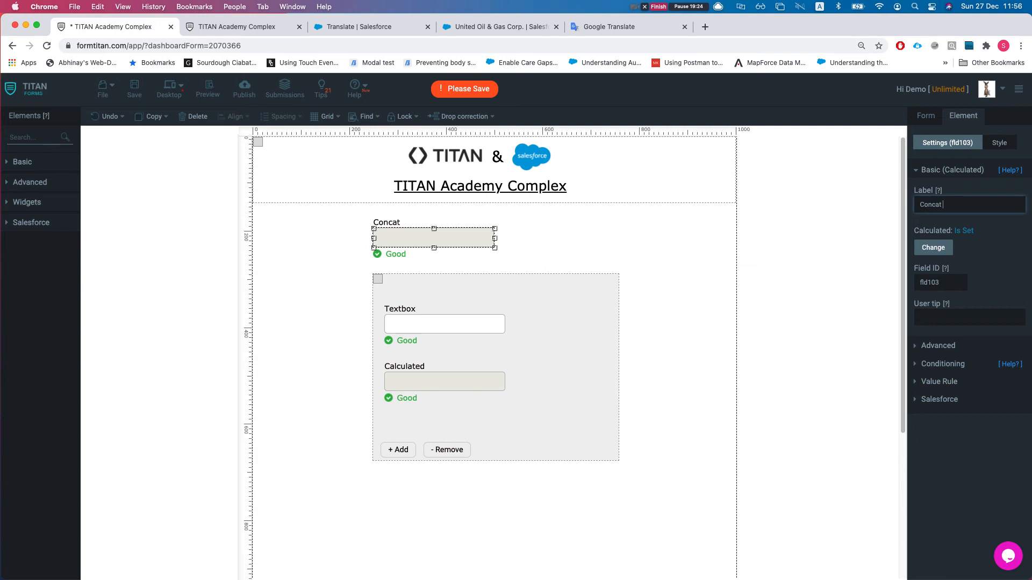
pyautogui.write(' all section tex')
# Reduce the copied field's formula to only the Textbox field and apply it
pyautogui.click(921, 251)
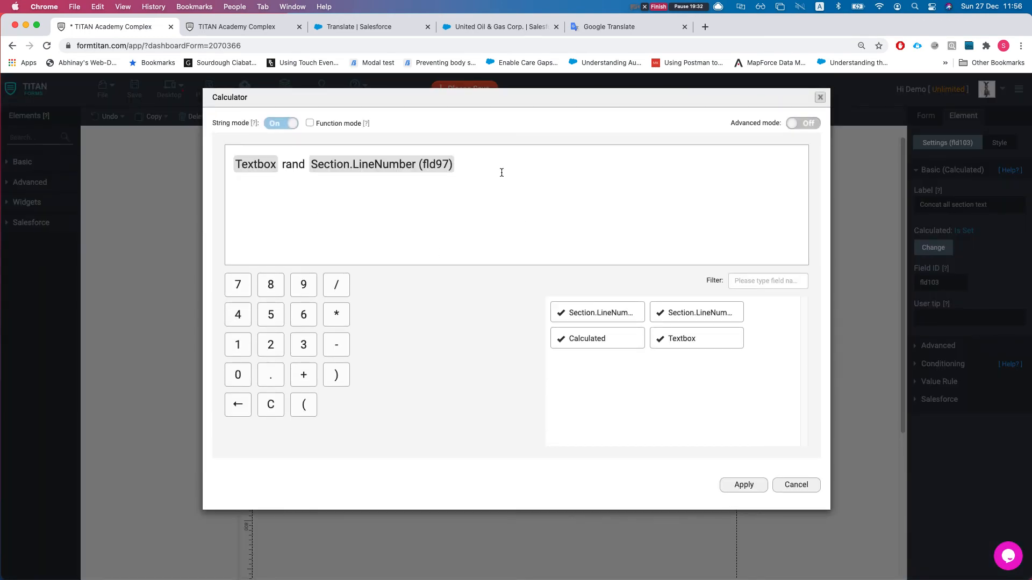
pyautogui.moveTo(501, 172); pyautogui.dragTo(294, 152)
pyautogui.click(486, 159)
pyautogui.press('BackSpace')
pyautogui.press('BackSpace')
pyautogui.press('BackSpace')
pyautogui.press('BackSpace')
pyautogui.press('BackSpace')
pyautogui.press('BackSpace')
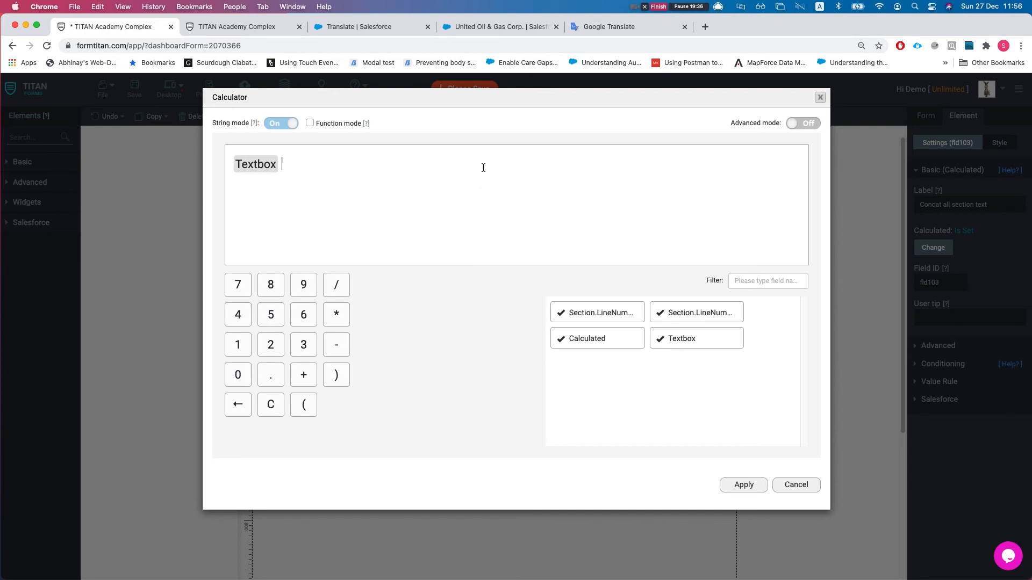
pyautogui.click(744, 485)
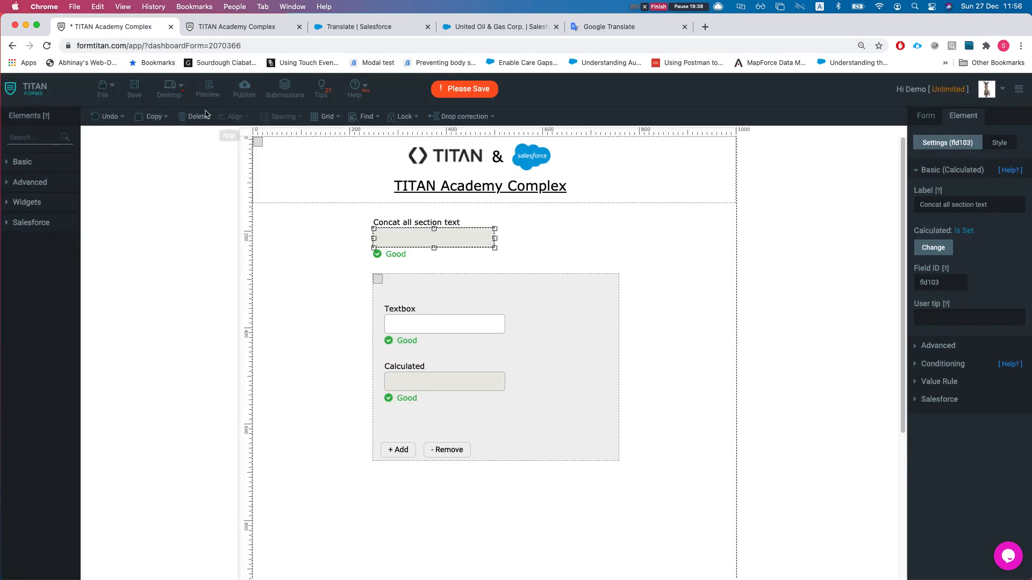
# Save the form, reload its live version and enter "aaa" in the first section's Textbox
pyautogui.click(134, 89)
pyautogui.click(247, 27)
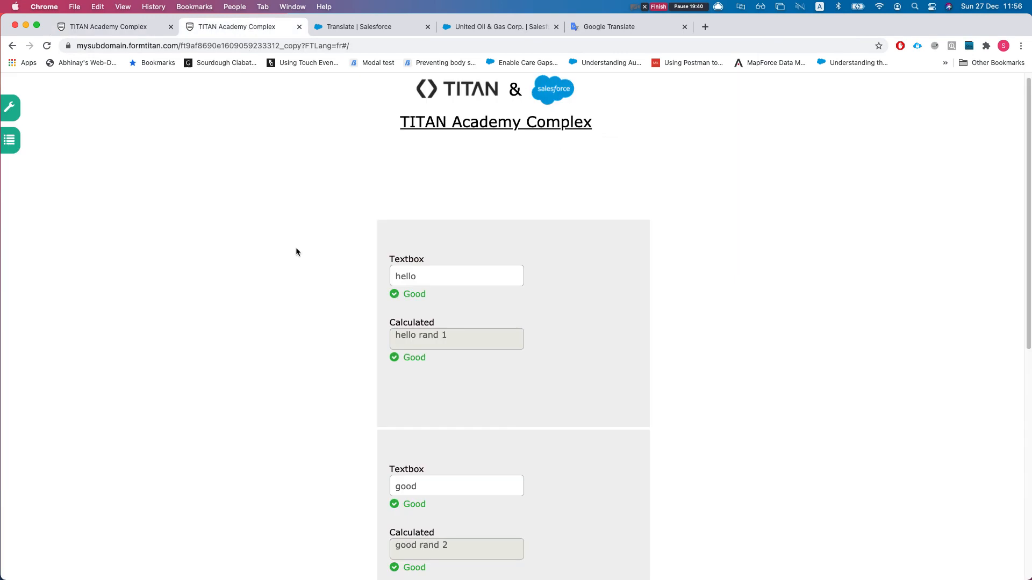
pyautogui.press('super+r')
pyautogui.click(447, 279)
pyautogui.write('aaa')
pyautogui.click(333, 287)
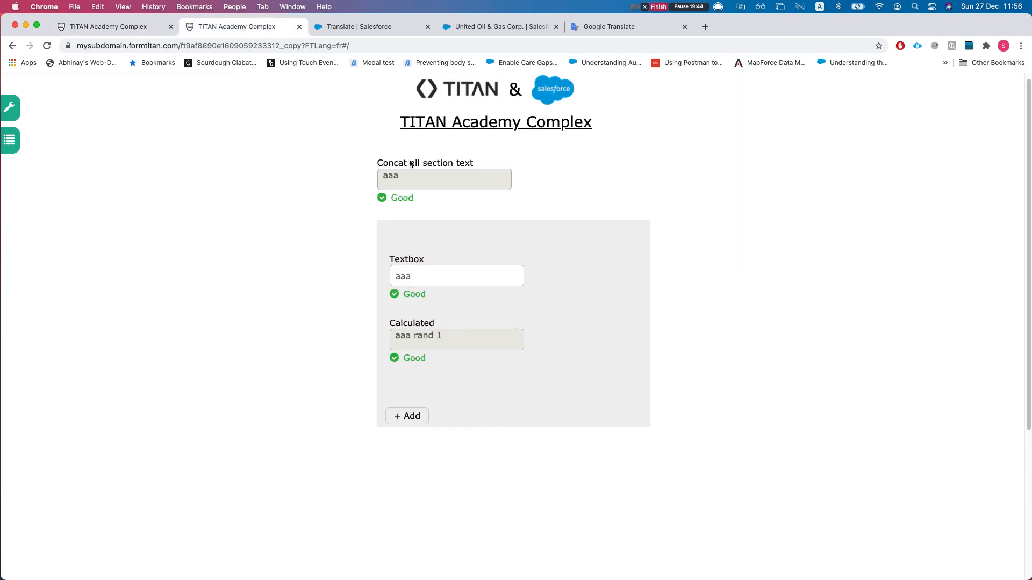
# Add two more repeated sections with "aaa" in each Textbox and check the "Concat all section text" field
pyautogui.click(410, 414)
pyautogui.click(430, 432)
pyautogui.write('aaa')
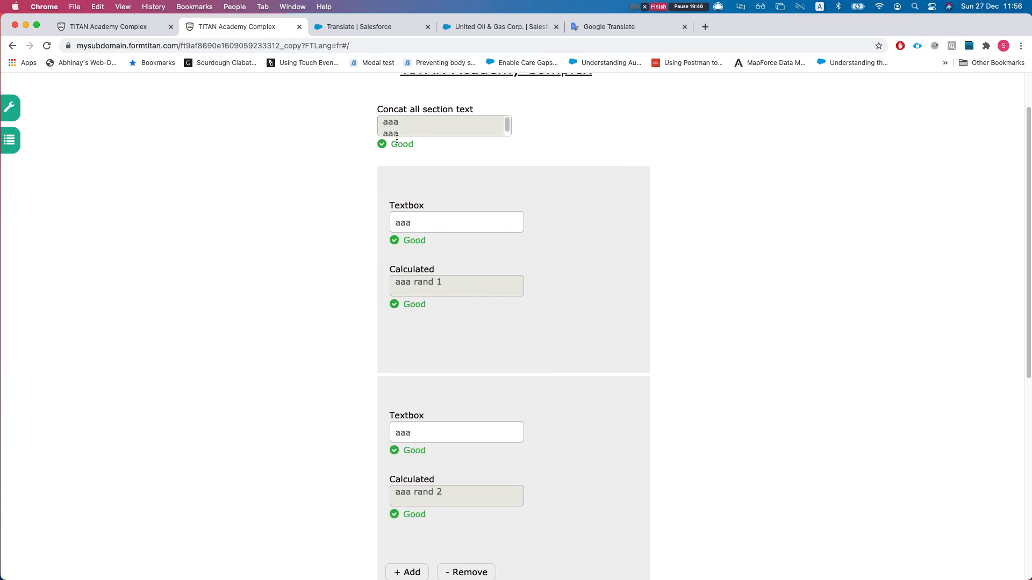
pyautogui.scroll(-10, 430, 269)
pyautogui.scroll(4, 445, 359)
pyautogui.click(407, 395)
pyautogui.click(442, 412)
pyautogui.write('aaa')
pyautogui.scroll(5, 268, 335)
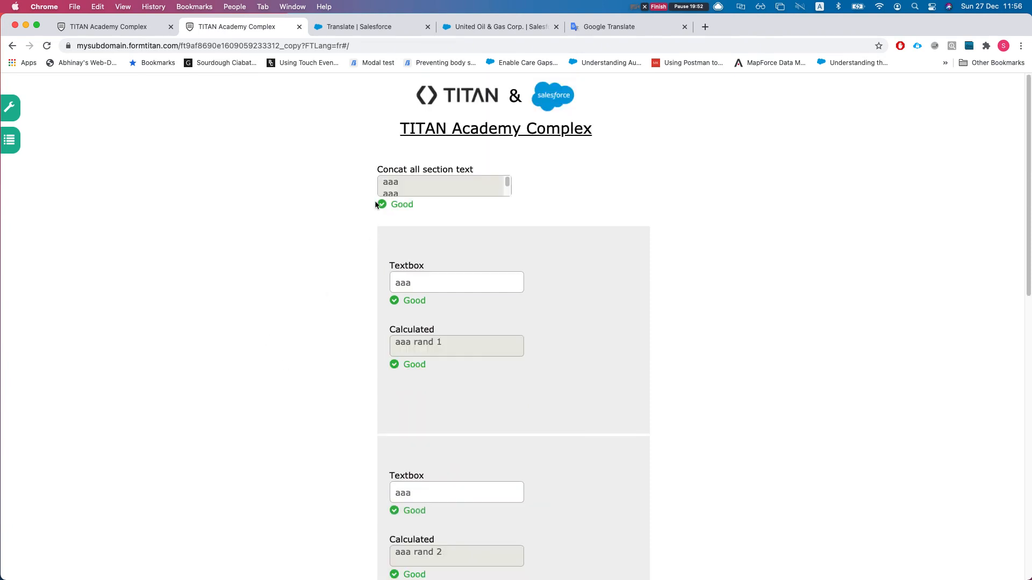
pyautogui.scroll(-2, 420, 194)
# In the form editor, strip everything after Textbox from the section's Calculated formula and enable Function mode
pyautogui.click(87, 26)
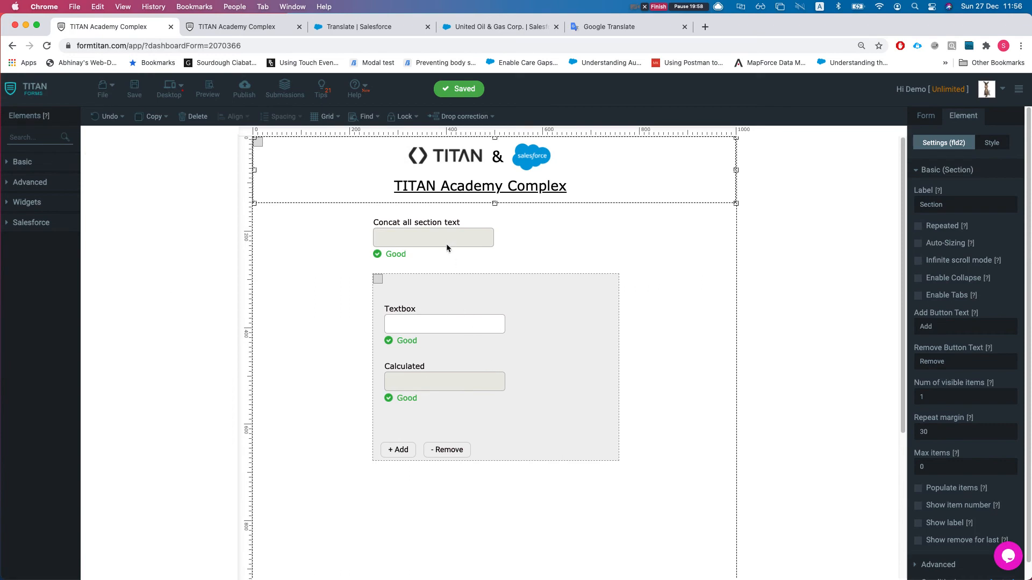
pyautogui.click(450, 386)
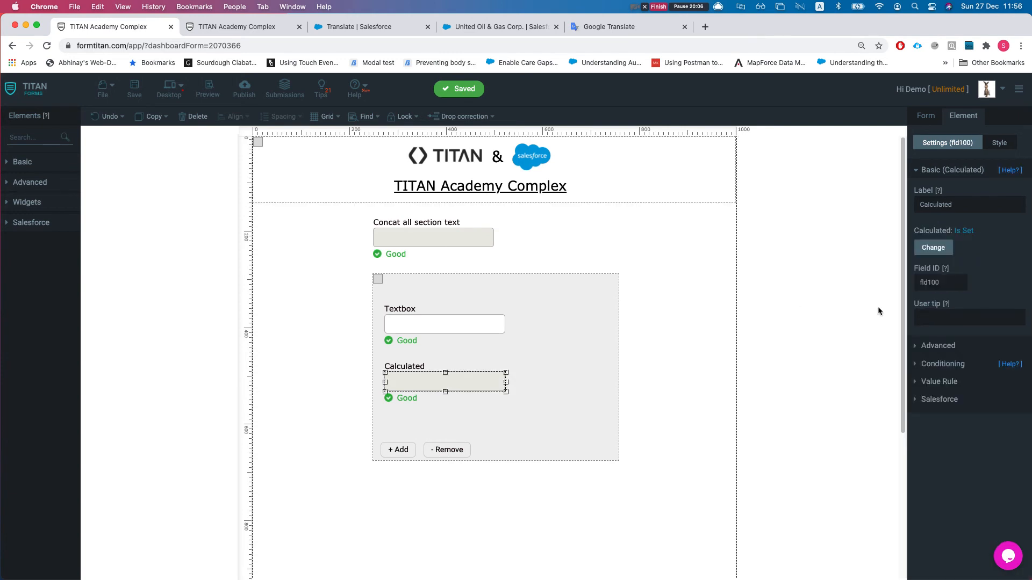
pyautogui.click(936, 250)
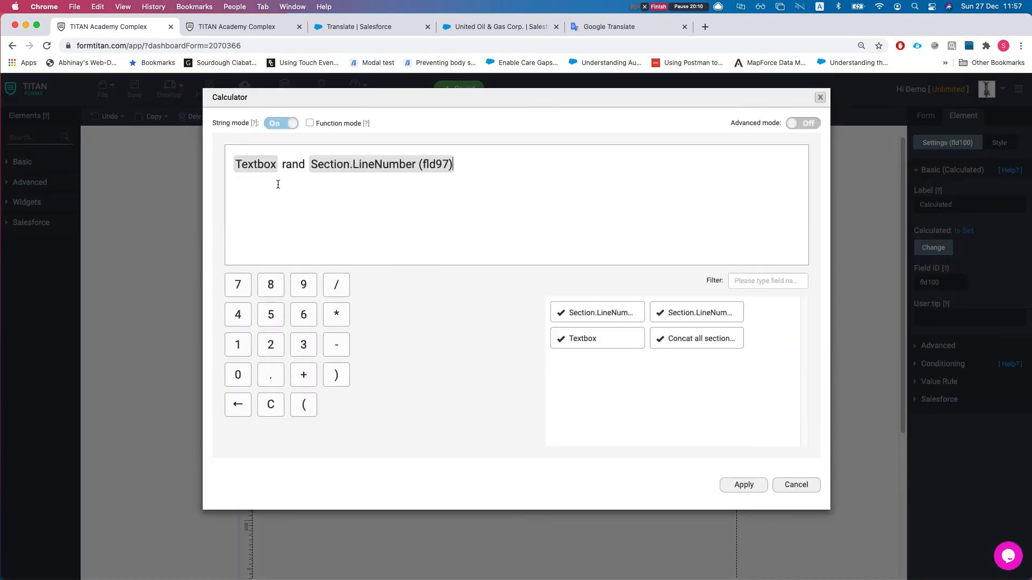
pyautogui.press('BackSpace')
pyautogui.press('BackSpace')
pyautogui.press('BackSpace')
pyautogui.press('BackSpace')
pyautogui.press('BackSpace')
pyautogui.press('BackSpace')
pyautogui.press('BackSpace')
pyautogui.press('BackSpace')
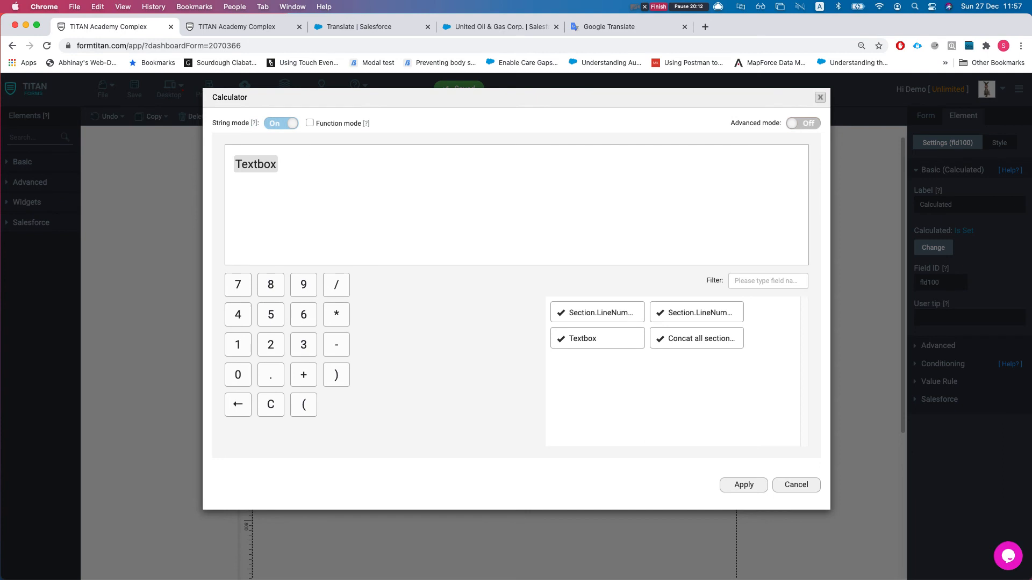
pyautogui.click(309, 123)
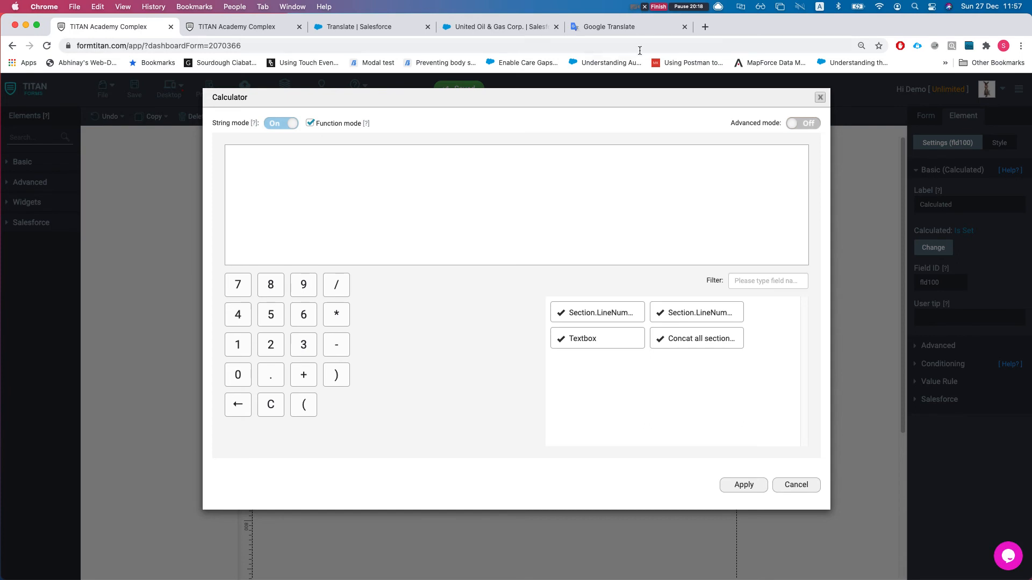
# Search Google for "calculated function mode formtitan"
pyautogui.click(609, 26)
pyautogui.click(617, 43)
pyautogui.write('f')
pyautogui.press('BackSpace')
pyautogui.press('BackSpace')
pyautogui.write('calculated ffunctu')
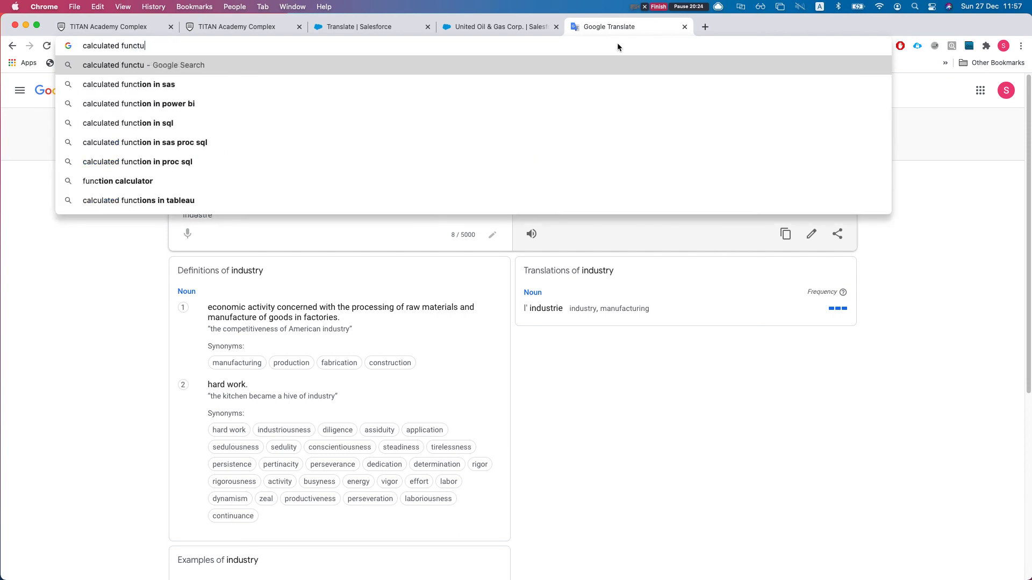
pyautogui.press('BackSpace')
pyautogui.write('ion mode ')
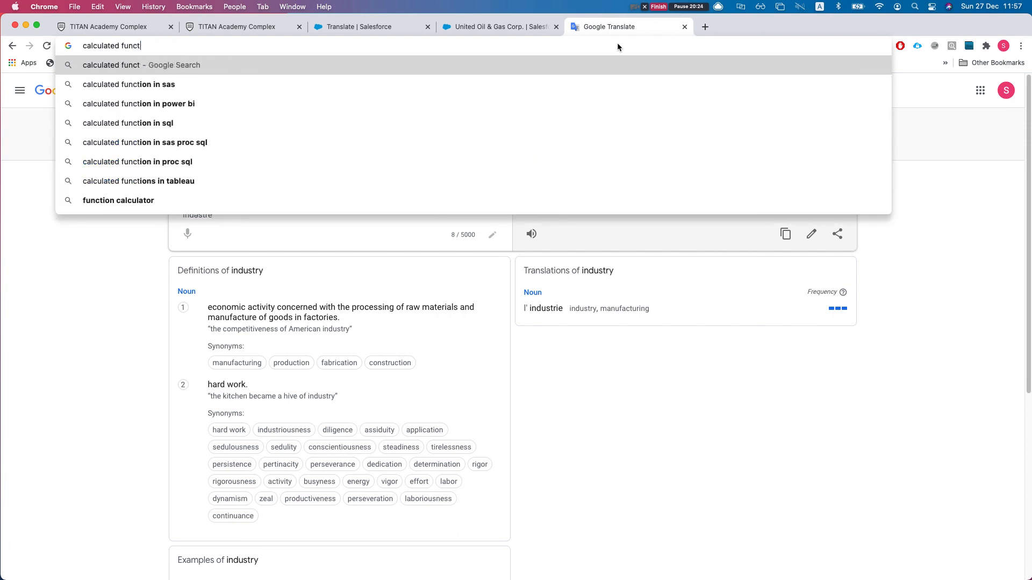
pyautogui.write('formtitan')
pyautogui.press('Return')
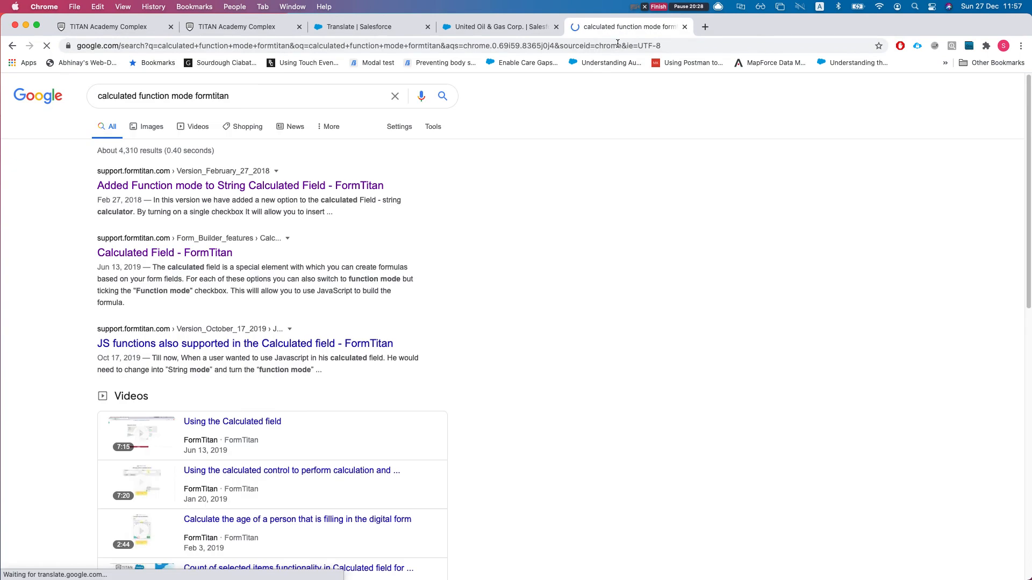
# Open the article on the added Function mode and find the function mode example in the linked Calculated Field documentation
pyautogui.click(301, 130)
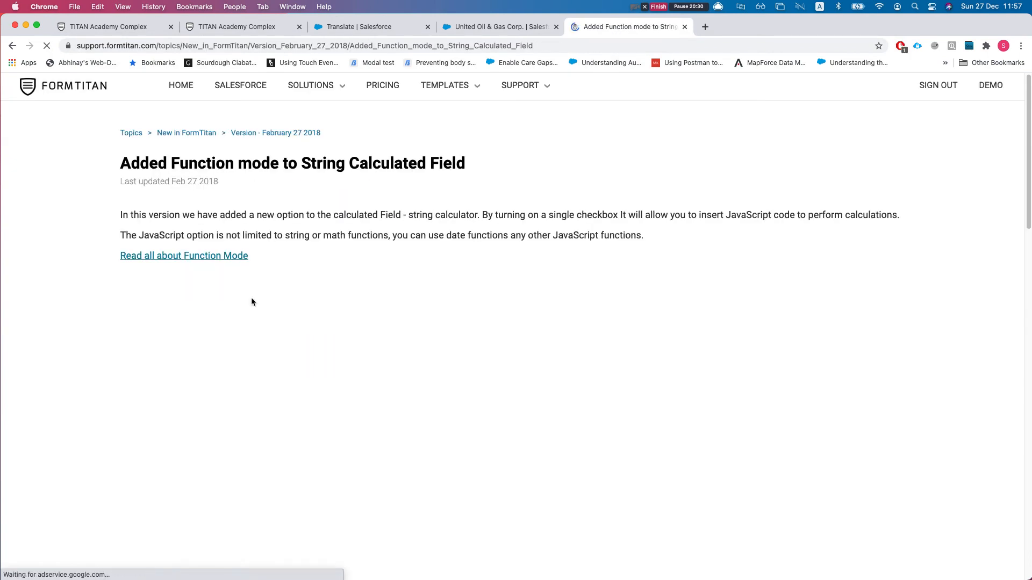
pyautogui.scroll(-1, 323, 317)
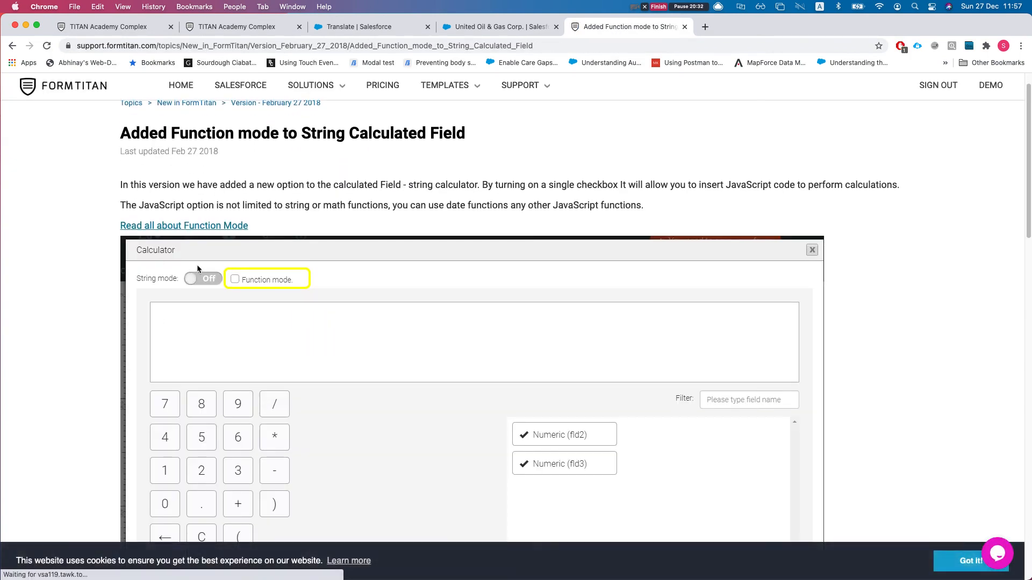
pyautogui.click(176, 226)
pyautogui.scroll(-6, 323, 269)
pyautogui.scroll(-12, 266, 293)
pyautogui.scroll(-1, 192, 317)
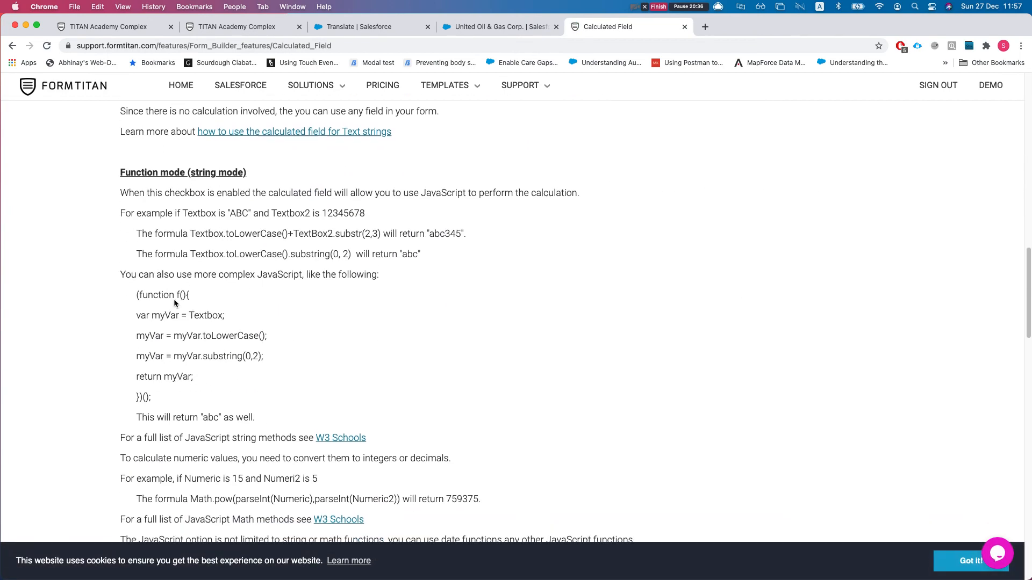
# Copy the sample JavaScript function from the documentation into the Calculated field's formula
pyautogui.moveTo(130, 292); pyautogui.dragTo(207, 386)
pyautogui.press('super+c')
pyautogui.click(125, 29)
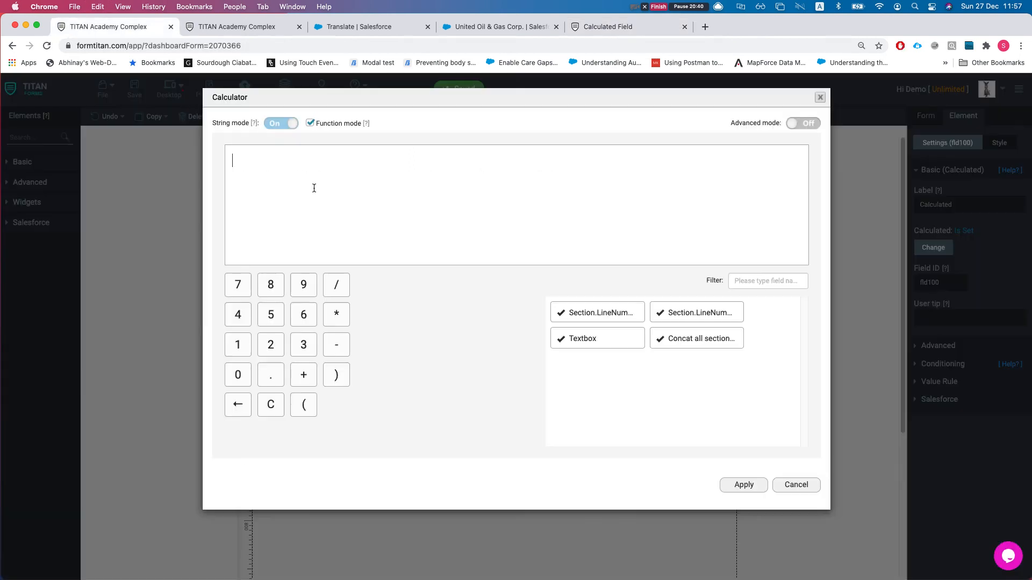
pyautogui.click(346, 185)
pyautogui.press('super+v')
# Delete the sample function's body lines, keeping only the (function f(){ })(); wrapper
pyautogui.moveTo(317, 211); pyautogui.dragTo(242, 186)
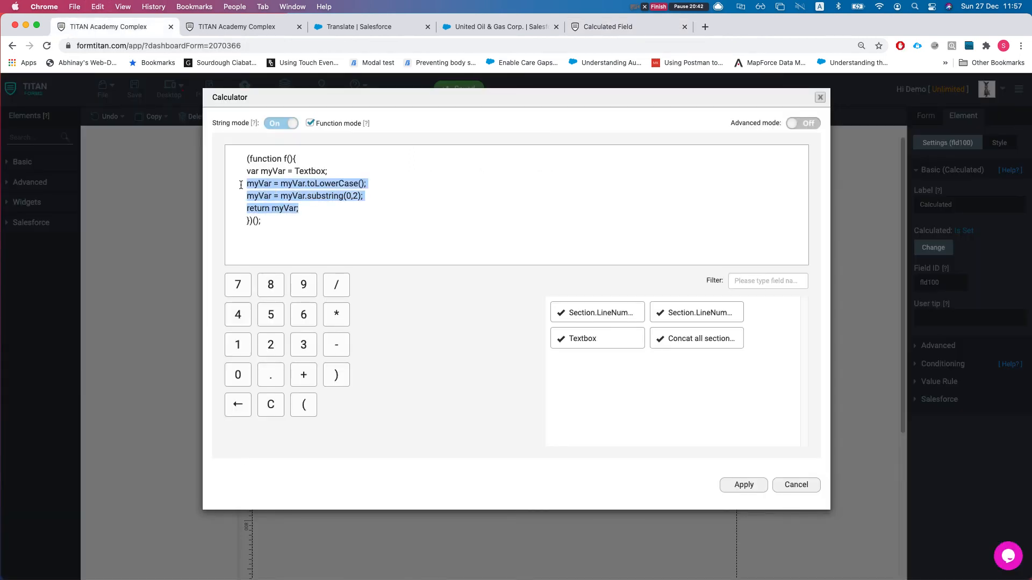
pyautogui.press('BackSpace')
pyautogui.press('BackSpace')
pyautogui.press('BackSpace')
pyautogui.press('BackSpace')
pyautogui.press('BackSpace')
pyautogui.press('BackSpace')
pyautogui.press('BackSpace')
pyautogui.press('BackSpace')
pyautogui.press('BackSpace')
pyautogui.press('BackSpace')
pyautogui.press('BackSpace')
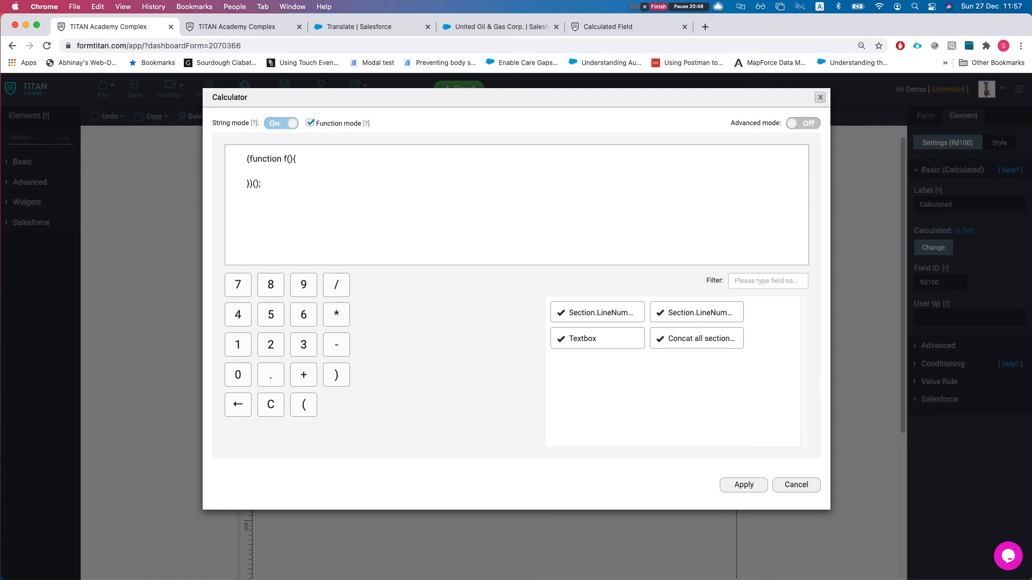
# In the function body, declare a variable "text" set to the Textbox field and begin a return line
pyautogui.click(294, 169)
pyautogui.write('let textbox =')
pyautogui.click(578, 339)
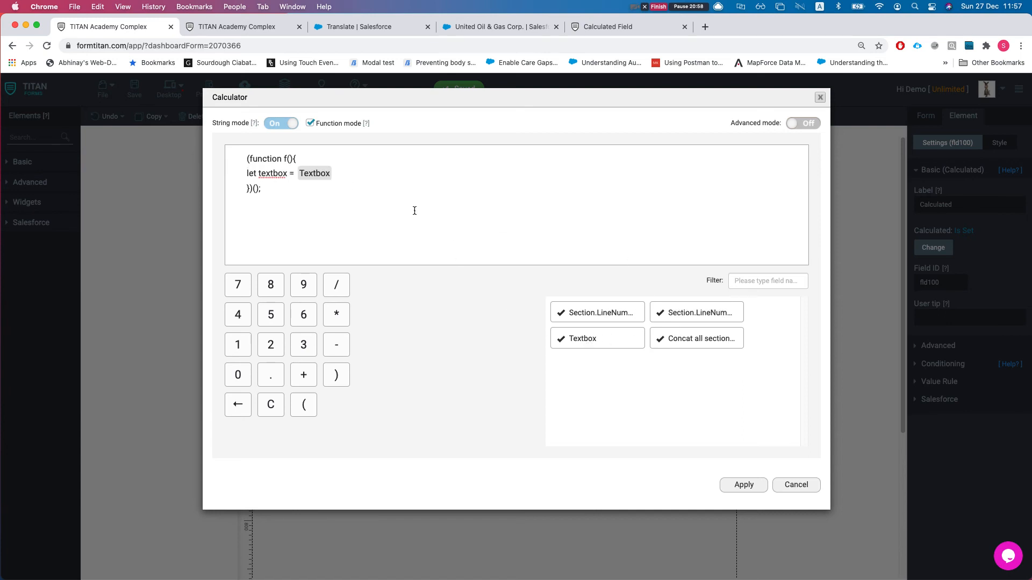
pyautogui.write(';')
pyautogui.press('Return')
pyautogui.write('return')
pyautogui.moveTo(596, 346); pyautogui.dragTo(641, 345)
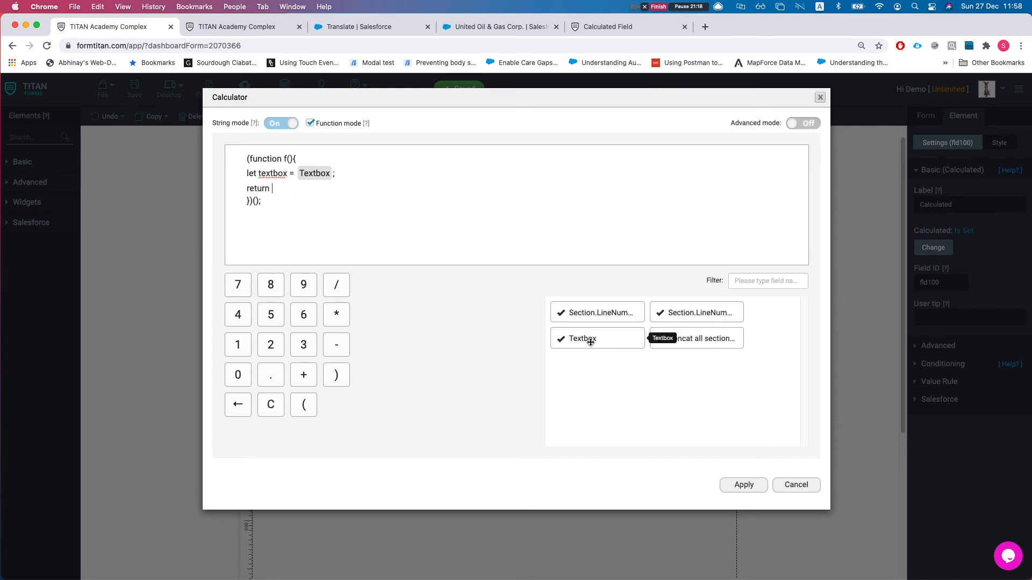
pyautogui.doubleClick(271, 174)
pyautogui.write('text')
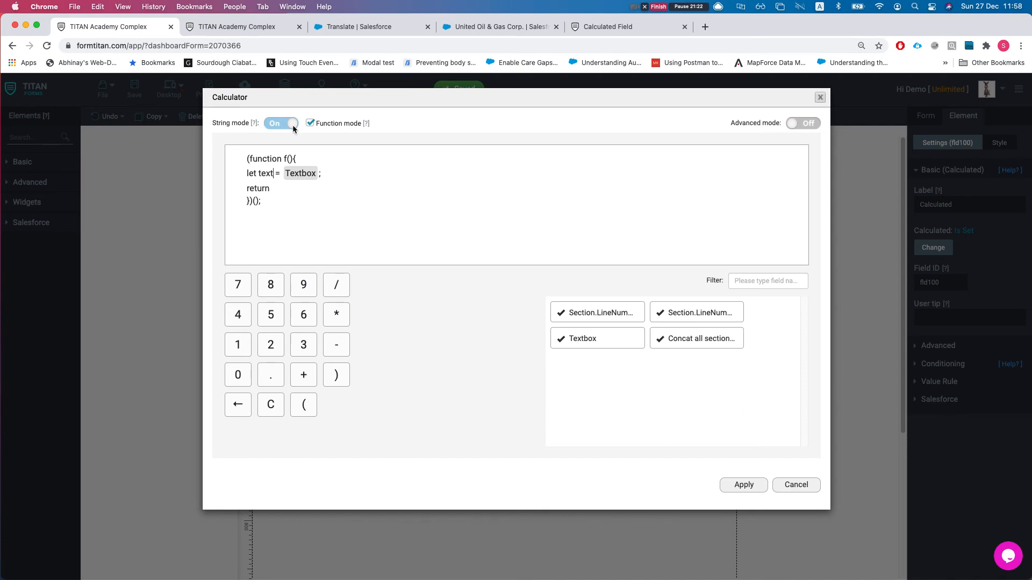
pyautogui.doubleClick(269, 173)
# Complete the return statement with text + 'hello from JS'; and apply the formula
pyautogui.click(297, 195)
pyautogui.write('text')
pyautogui.write(" + 'heelo")
pyautogui.write('llo from ')
pyautogui.write("JS';")
pyautogui.moveTo(470, 194); pyautogui.dragTo(705, 429)
pyautogui.click(744, 486)
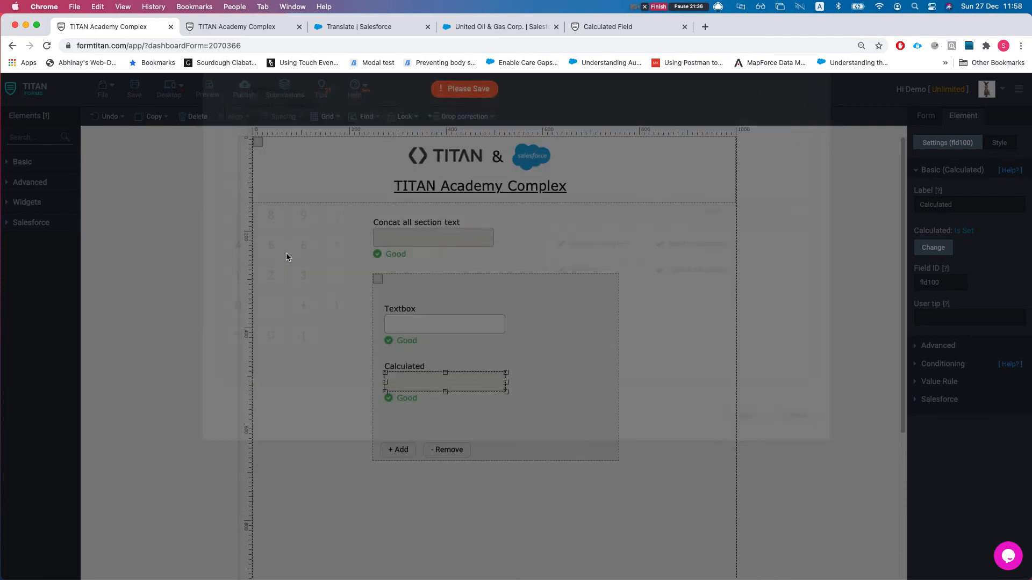
# Save the form, reload its live version and enter "a" in the Textbox to check the calculated text
pyautogui.click(135, 87)
pyautogui.click(205, 27)
pyautogui.press('super+r')
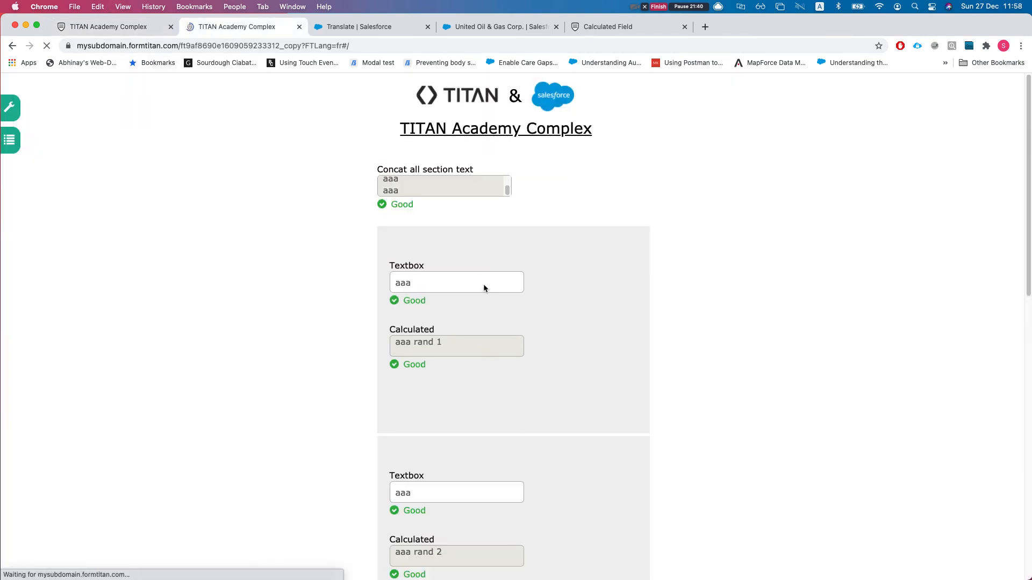
pyautogui.click(462, 283)
pyautogui.write('a')
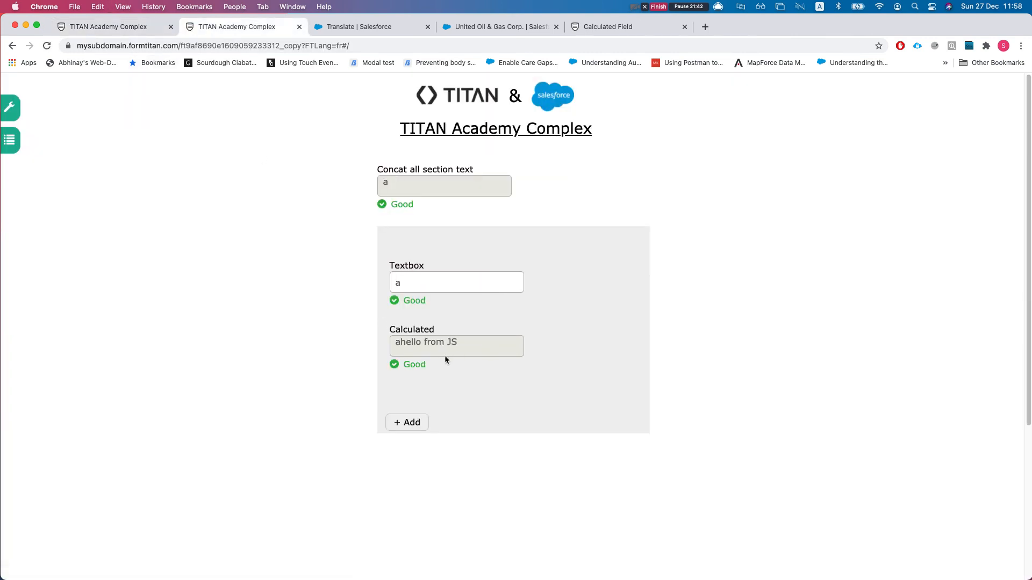
pyautogui.moveTo(396, 343); pyautogui.dragTo(459, 344)
pyautogui.click(420, 344)
pyautogui.click(459, 344)
# Return to the form builder and open the section's Calculated field formula in the calculator with Advanced mode on
pyautogui.click(81, 26)
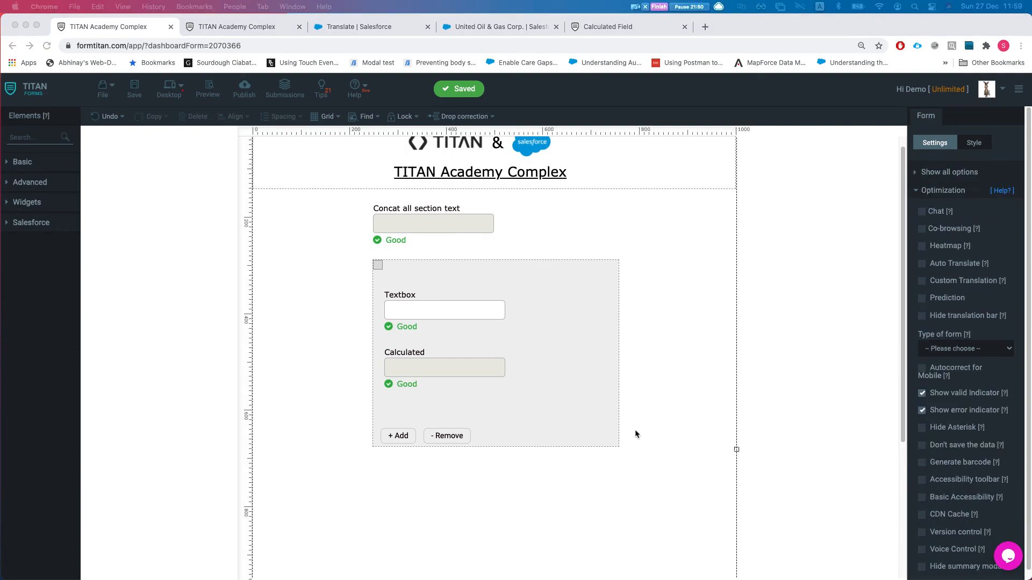
pyautogui.click(422, 364)
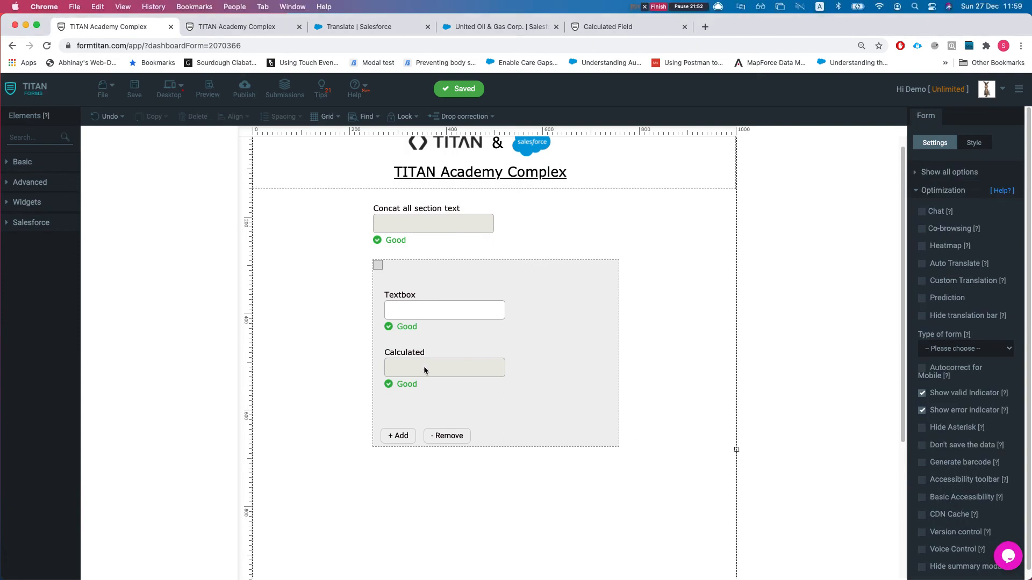
pyautogui.click(423, 366)
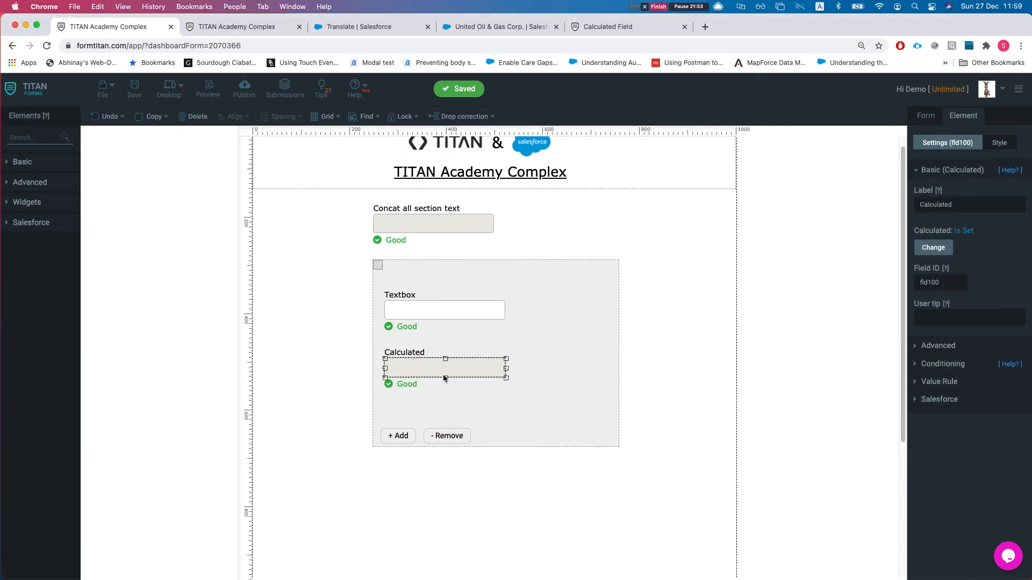
pyautogui.click(948, 254)
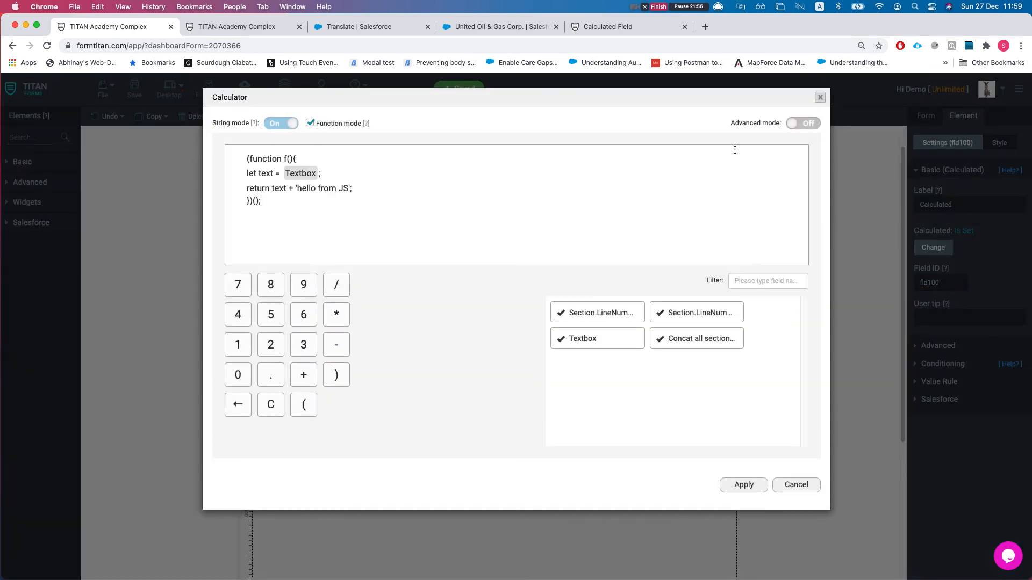
pyautogui.click(806, 124)
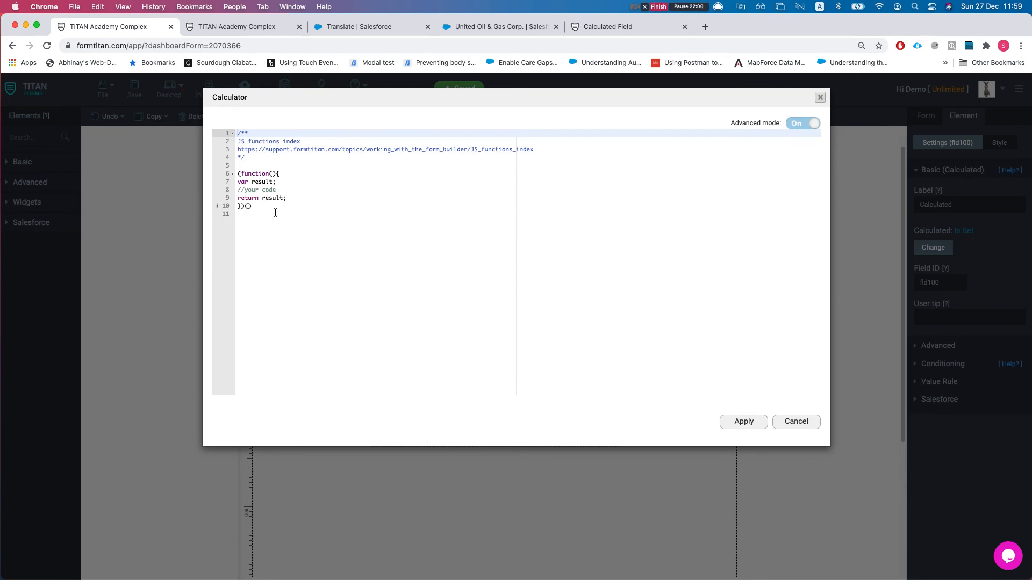
# Review the result variable and return line in the code template, and add a blank line below the //your code comment
pyautogui.click(290, 199)
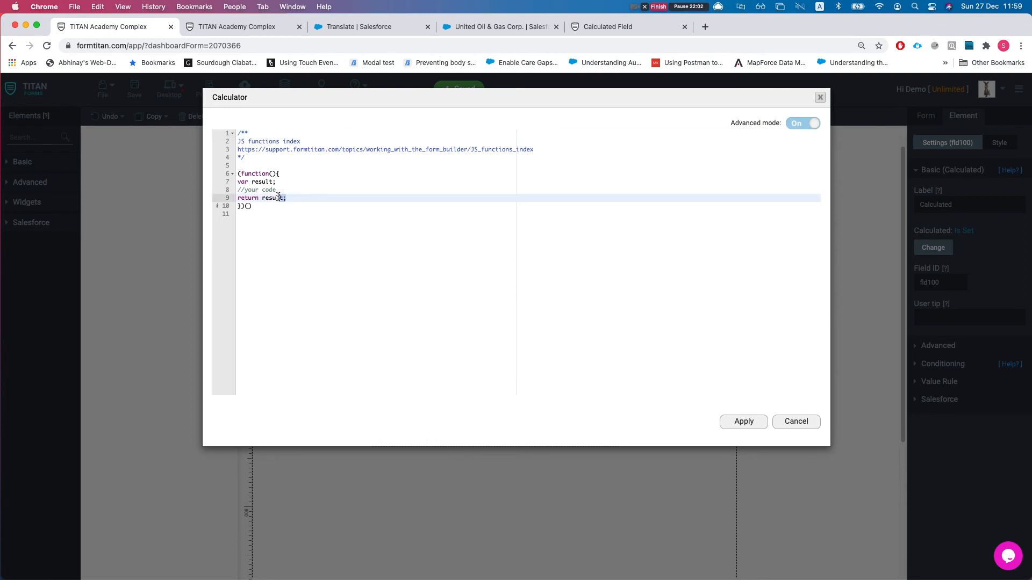
pyautogui.click(248, 182)
pyautogui.doubleClick(264, 181)
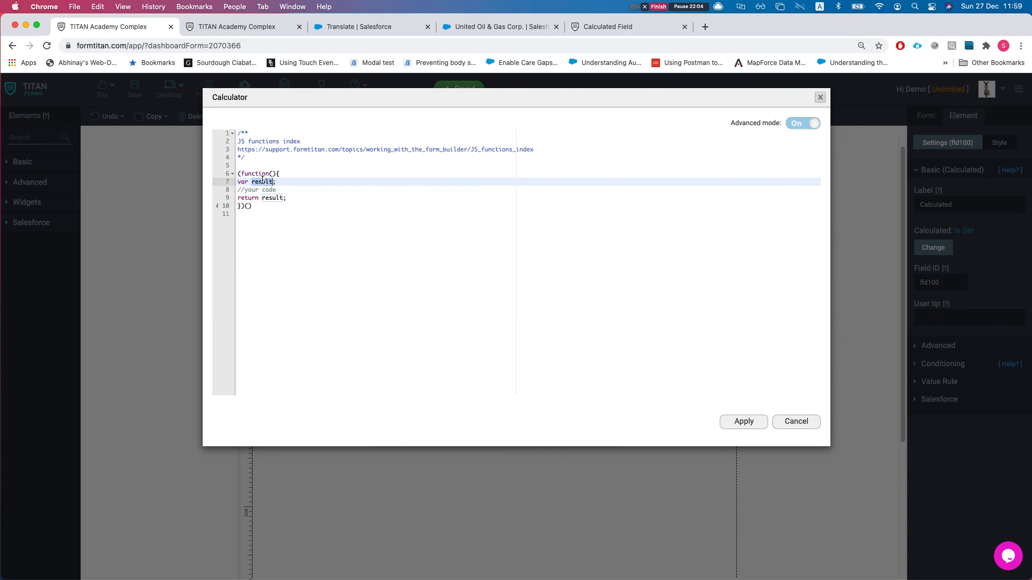
pyautogui.click(273, 198)
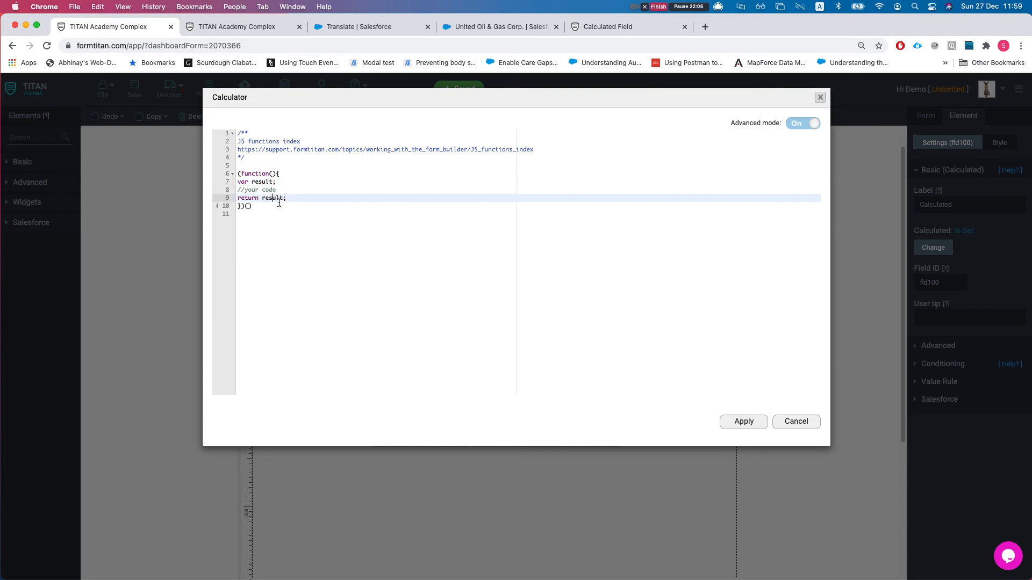
pyautogui.click(295, 183)
pyautogui.click(297, 189)
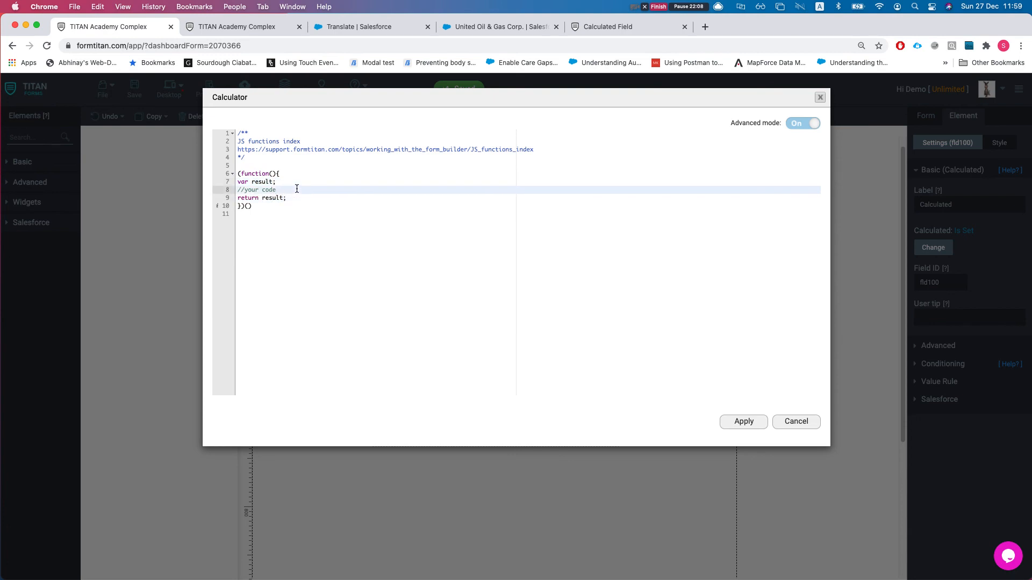
pyautogui.press('Return')
# Copy the JS functions index URL from the code comment and load it in the browser tab showing Salesforce Translate
pyautogui.moveTo(543, 150); pyautogui.dragTo(238, 149)
pyautogui.press('super+c')
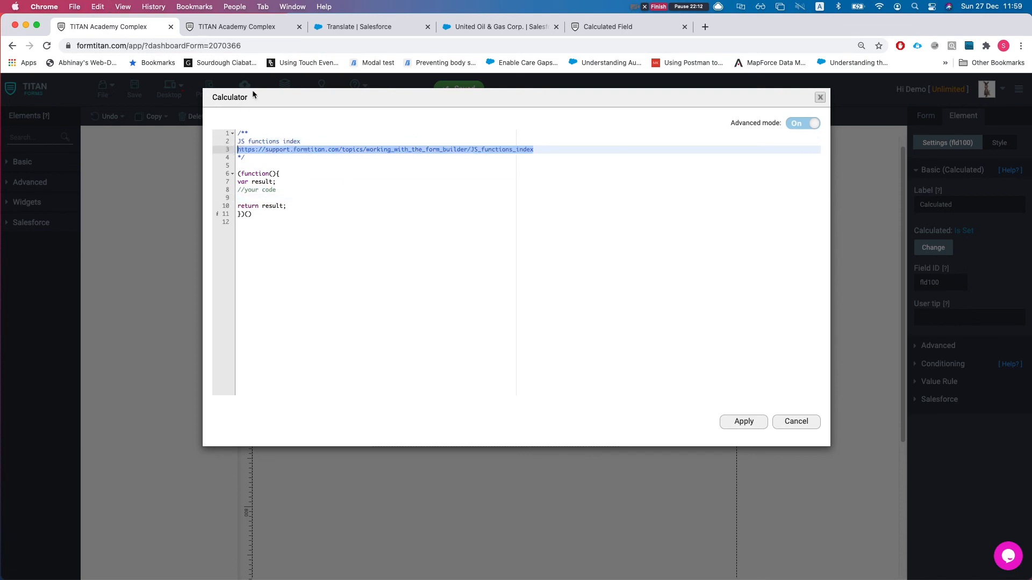
pyautogui.click(385, 31)
pyautogui.click(379, 45)
pyautogui.press('super+v')
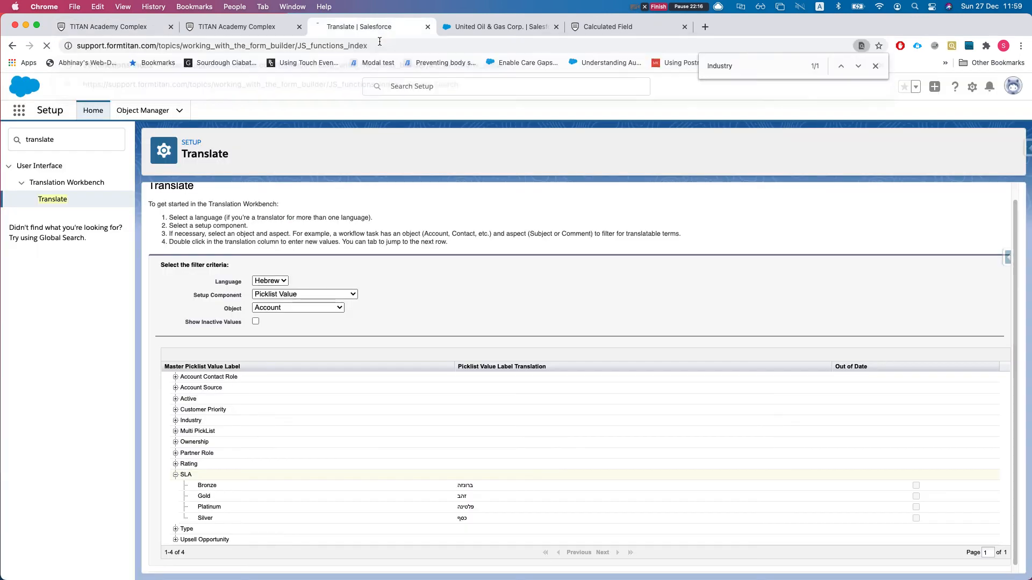
pyautogui.press('Return')
# Examine the first entries of the JS functions list, covering modal windows, field values by ID and CSS elements
pyautogui.scroll(-5, 290, 220)
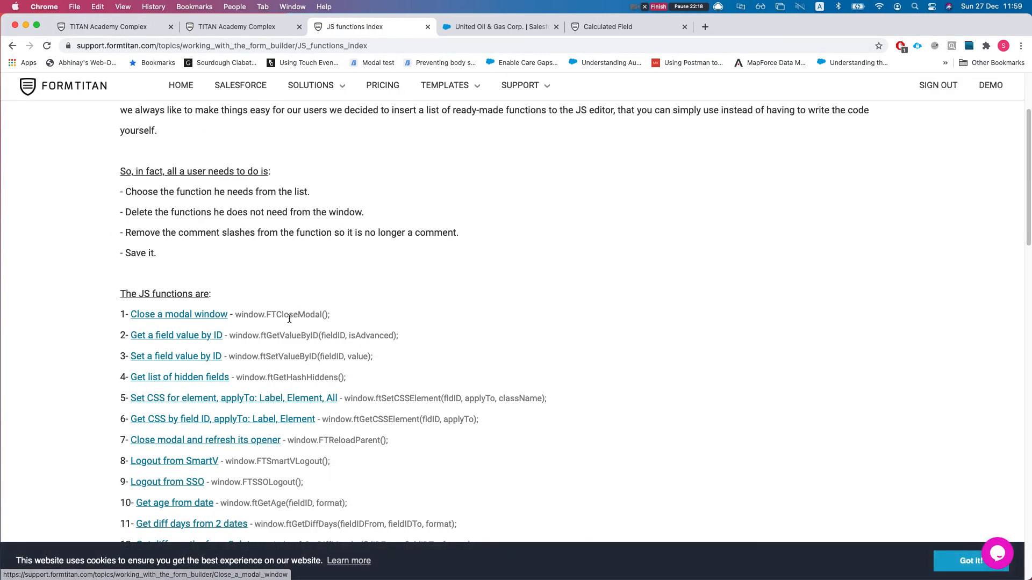
pyautogui.moveTo(234, 308); pyautogui.dragTo(295, 343)
pyautogui.click(318, 306)
pyautogui.scroll(-1, 298, 321)
pyautogui.scroll(-1, 327, 345)
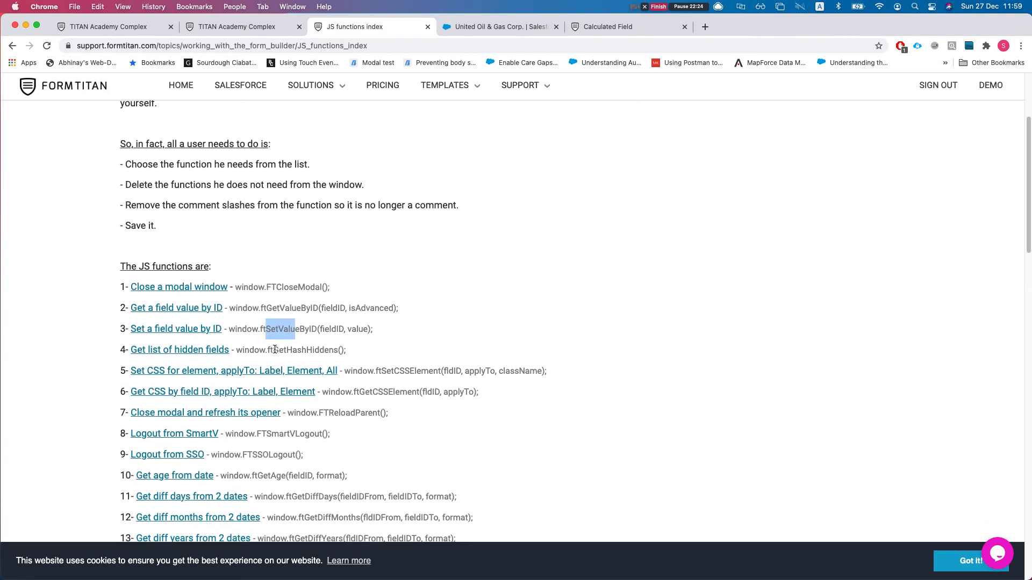
pyautogui.scroll(-2, 274, 350)
pyautogui.moveTo(390, 320); pyautogui.dragTo(439, 321)
pyautogui.click(417, 345)
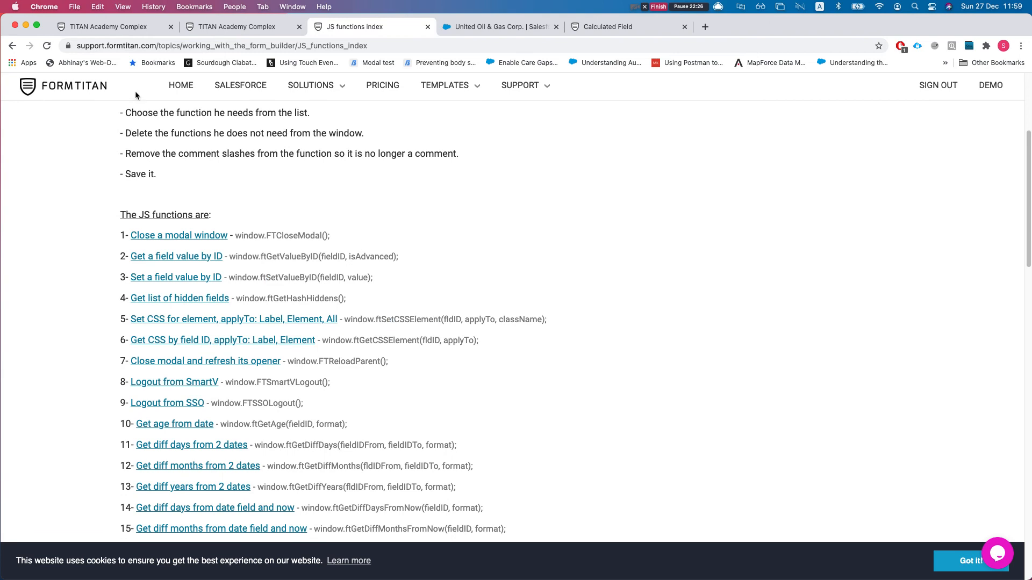
# Read through the rest of the JS functions index, including date differences, repeated-field sums and comma-separated values, and return to the field value functions
pyautogui.click(125, 27)
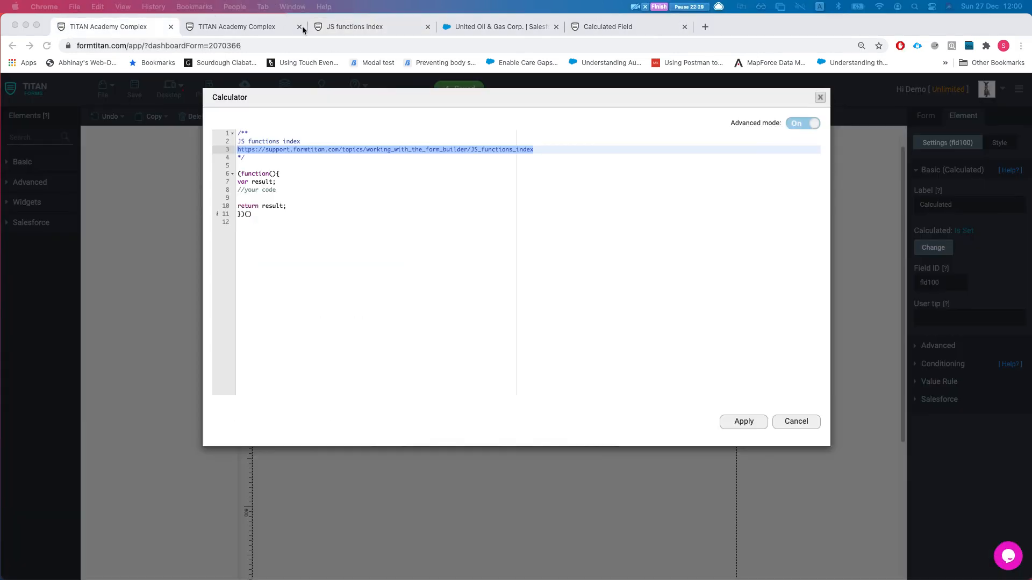
pyautogui.click(364, 30)
pyautogui.scroll(-5, 308, 305)
pyautogui.scroll(-1, 413, 337)
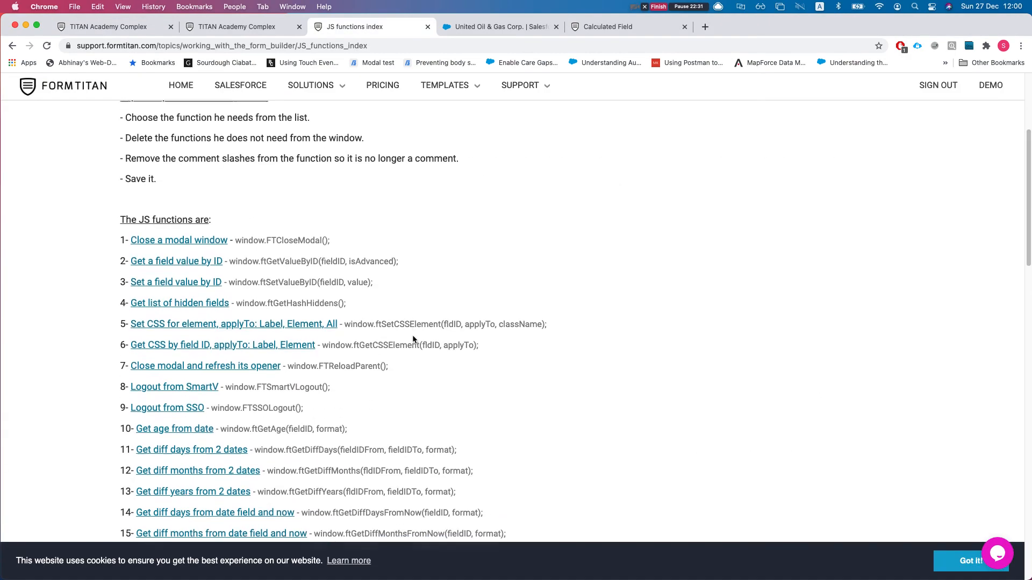
pyautogui.scroll(1, 246, 350)
pyautogui.scroll(-1, 248, 350)
pyautogui.scroll(-2, 239, 376)
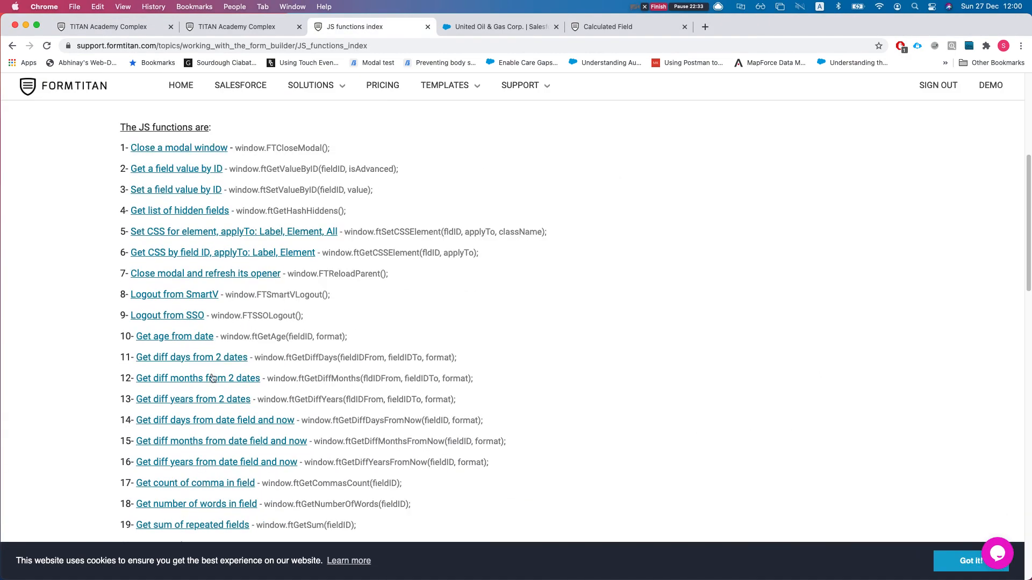
pyautogui.scroll(-1, 322, 355)
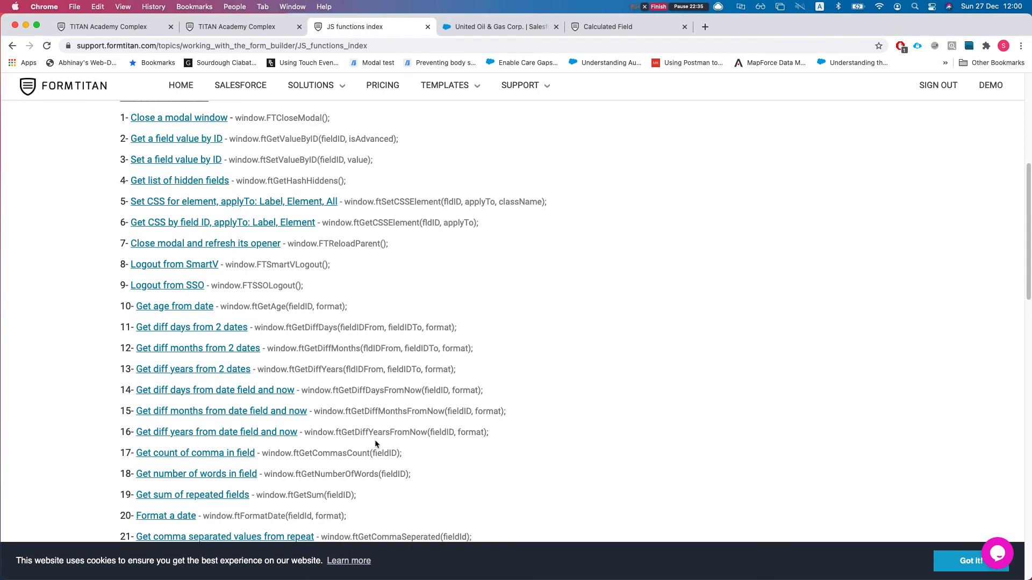
pyautogui.scroll(-1, 334, 443)
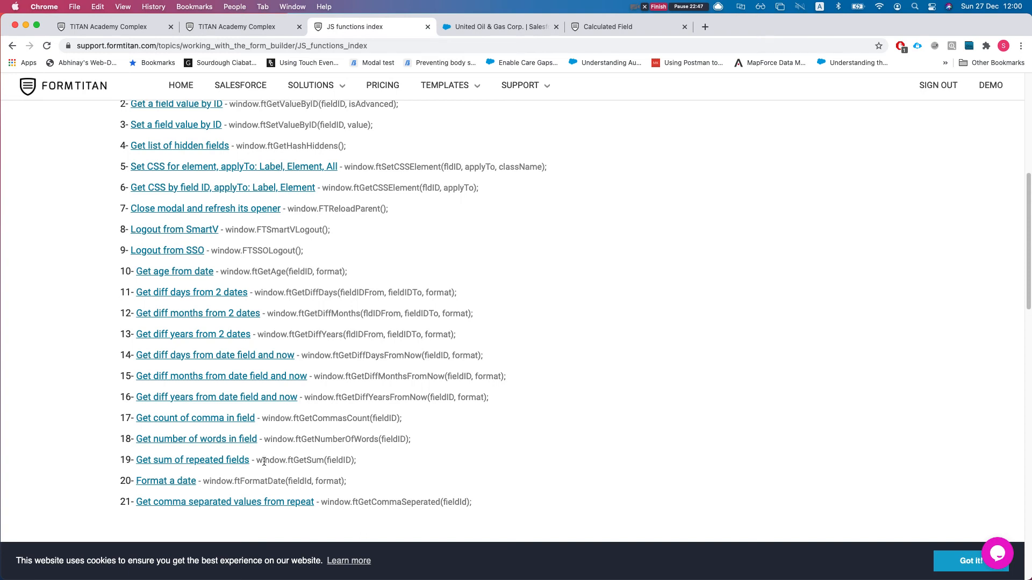
pyautogui.scroll(10, 295, 344)
pyautogui.scroll(-1, 282, 366)
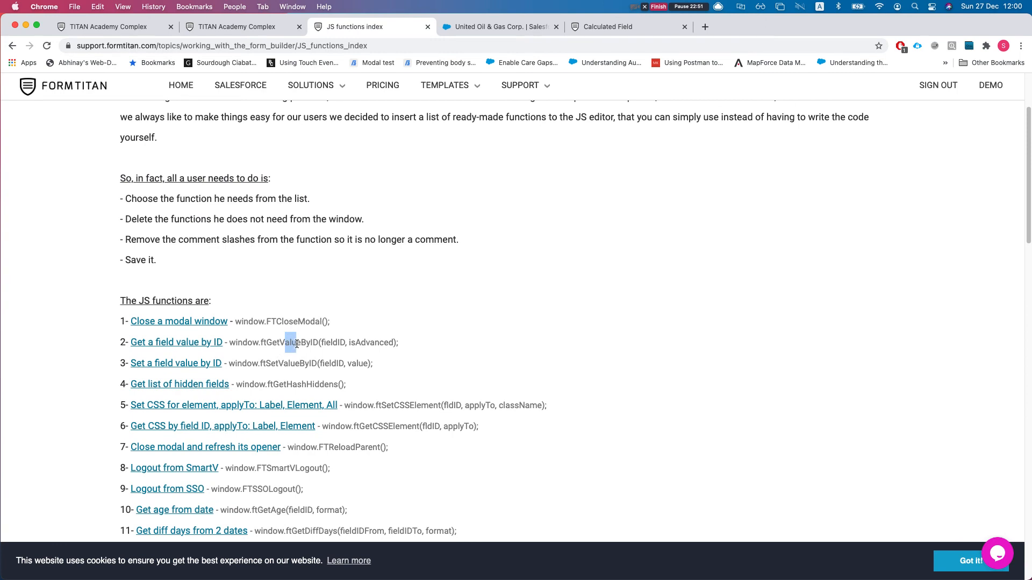
pyautogui.moveTo(266, 365); pyautogui.dragTo(310, 364)
pyautogui.click(309, 364)
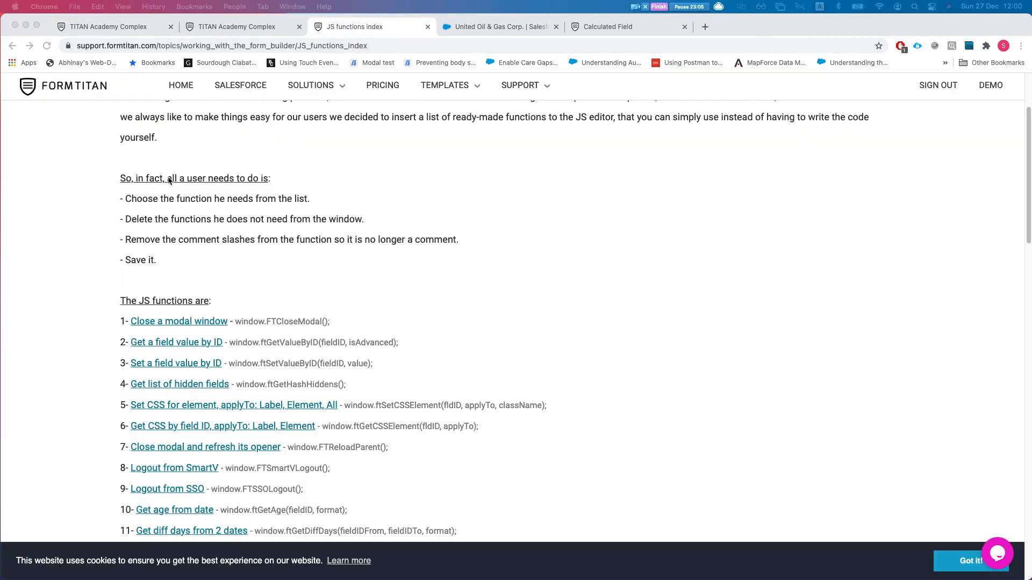
# Close the JS functions index page and dismiss the calculator in the form builder without applying the advanced code
pyautogui.middleClick(353, 28)
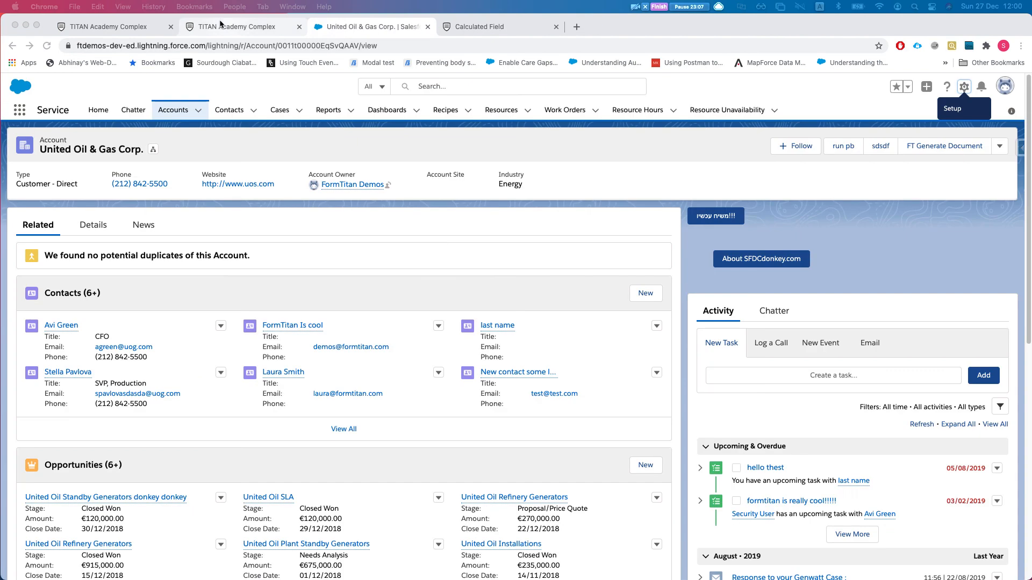
pyautogui.click(124, 24)
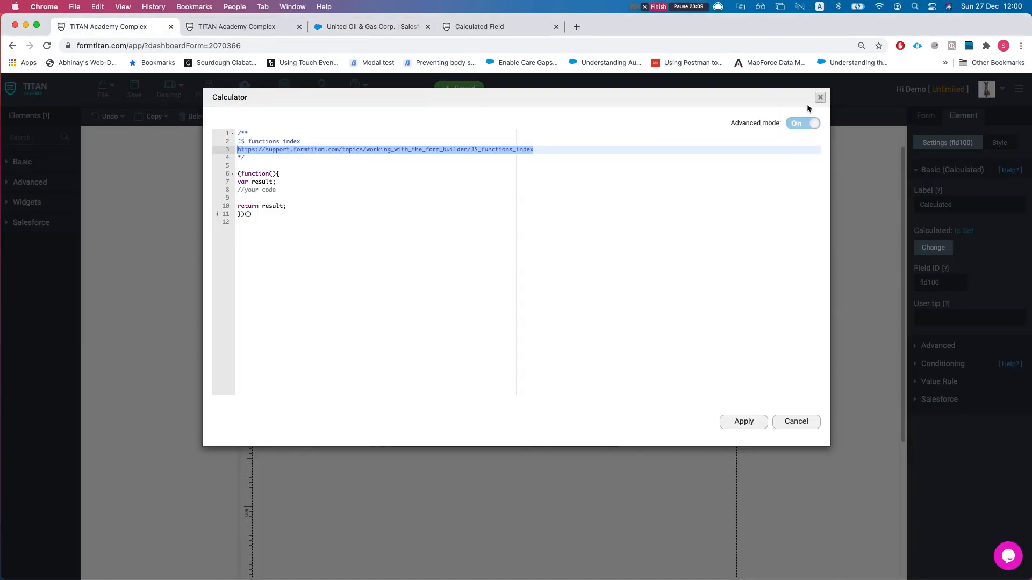
pyautogui.click(820, 97)
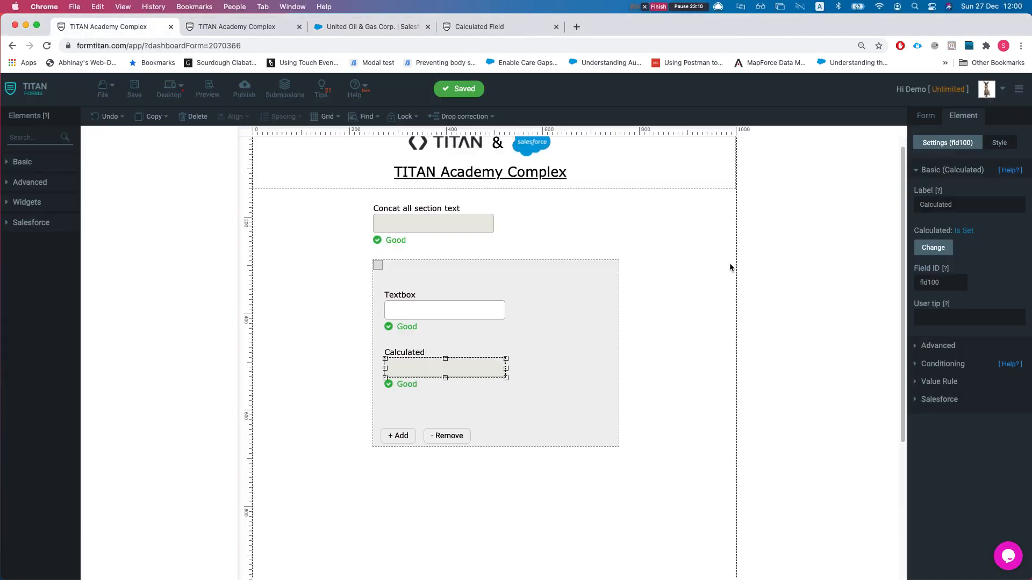
# Turn on Enable versions in the form's Debug Mode settings
pyautogui.click(579, 378)
pyautogui.scroll(-1, 948, 461)
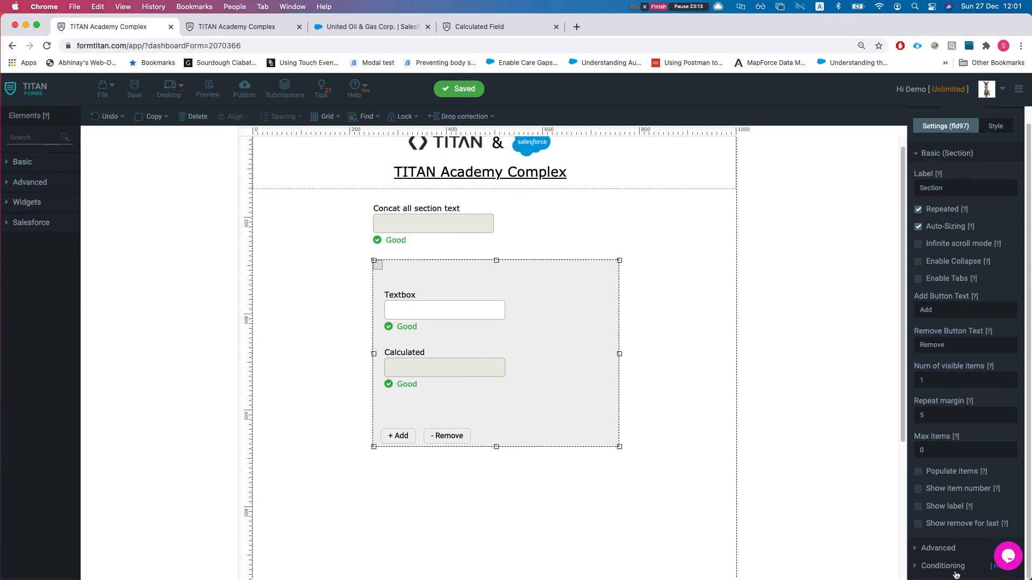
pyautogui.scroll(1, 946, 115)
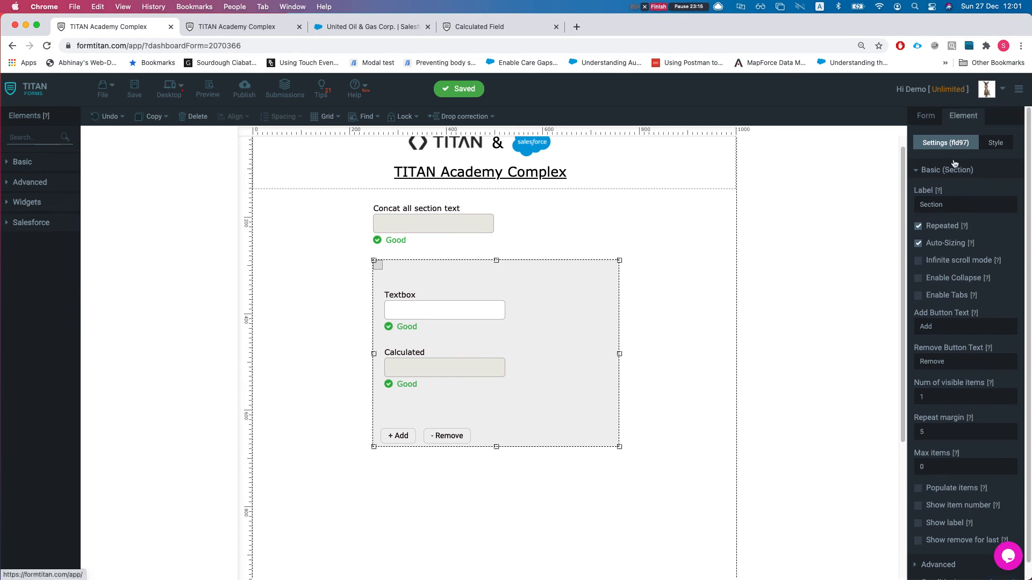
pyautogui.click(926, 119)
pyautogui.scroll(-1, 961, 440)
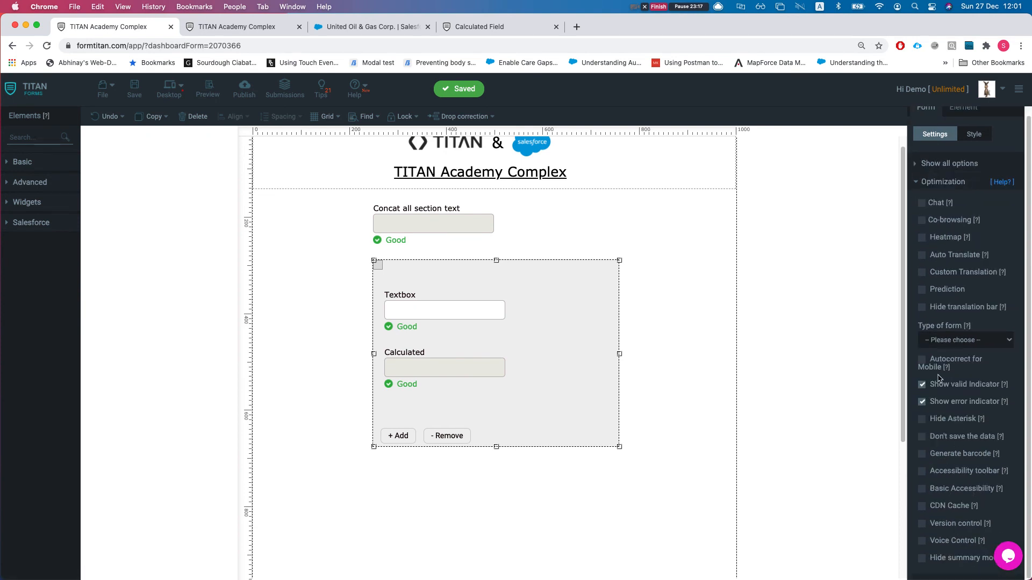
pyautogui.click(945, 183)
pyautogui.click(950, 526)
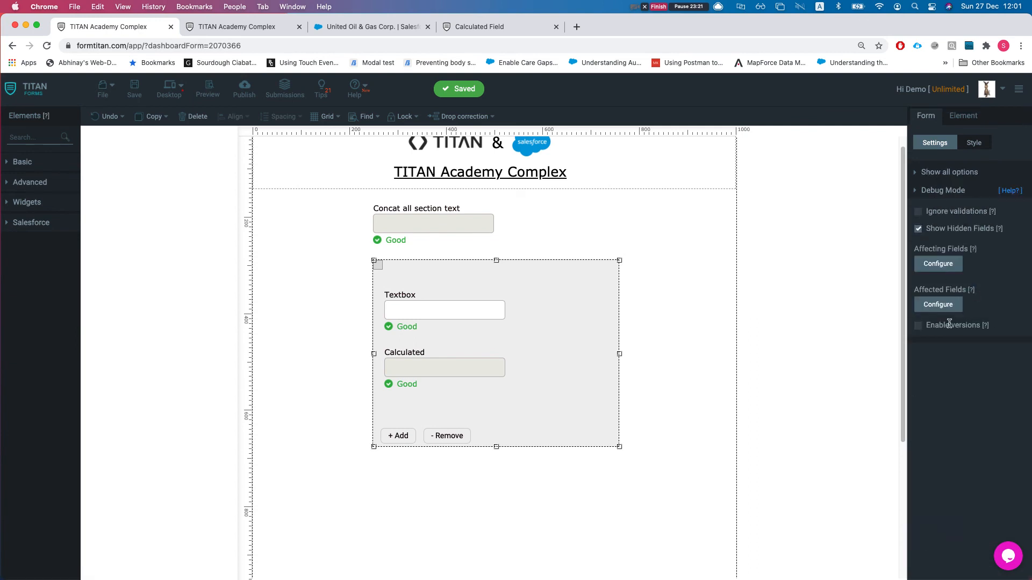
pyautogui.click(918, 327)
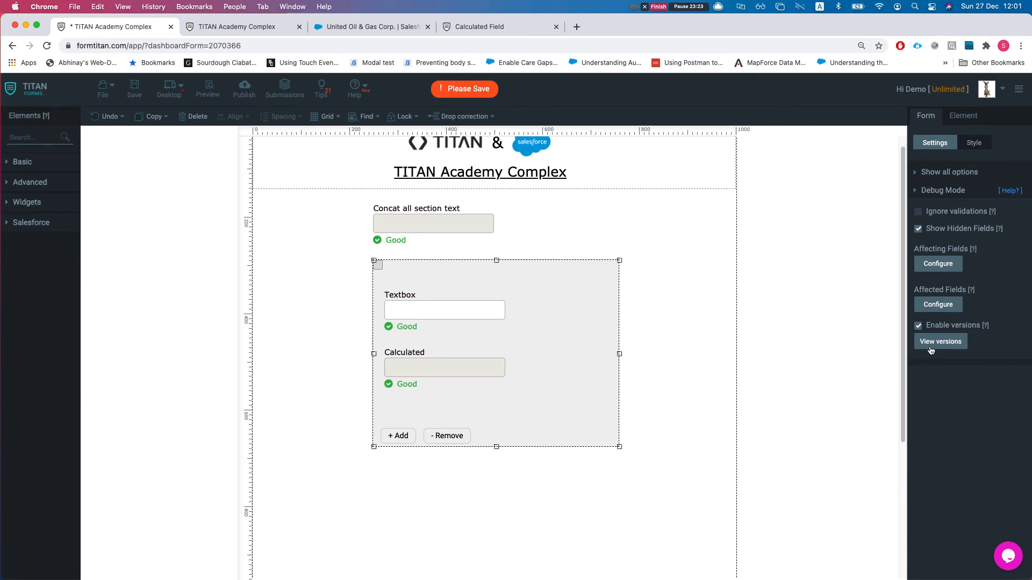
# View the form's version list, close it and save the form
pyautogui.click(940, 342)
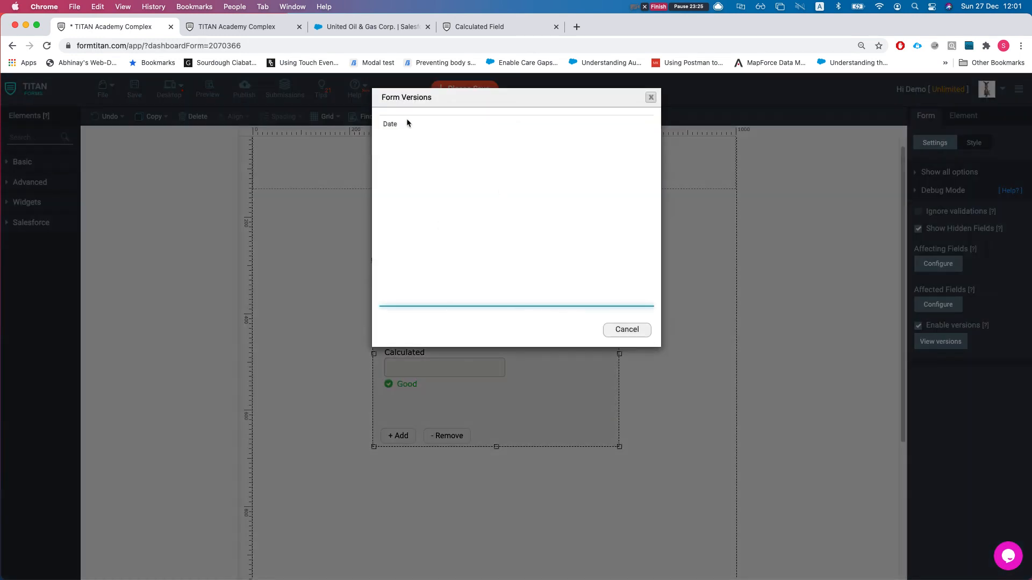
pyautogui.click(627, 330)
pyautogui.click(135, 87)
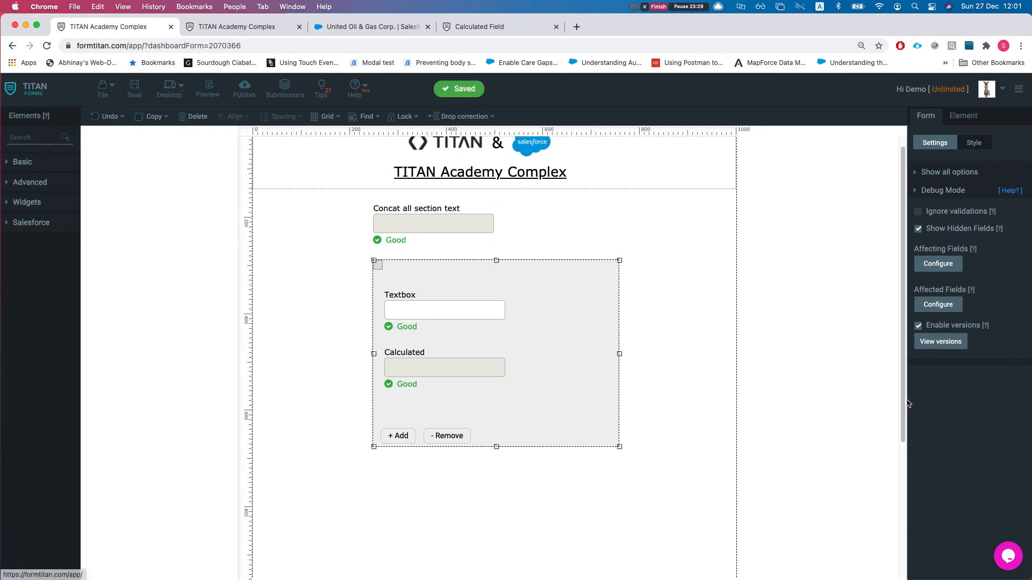
# Reopen the Form Versions list, examine the saved version's date and its restore option, and close the list
pyautogui.click(940, 342)
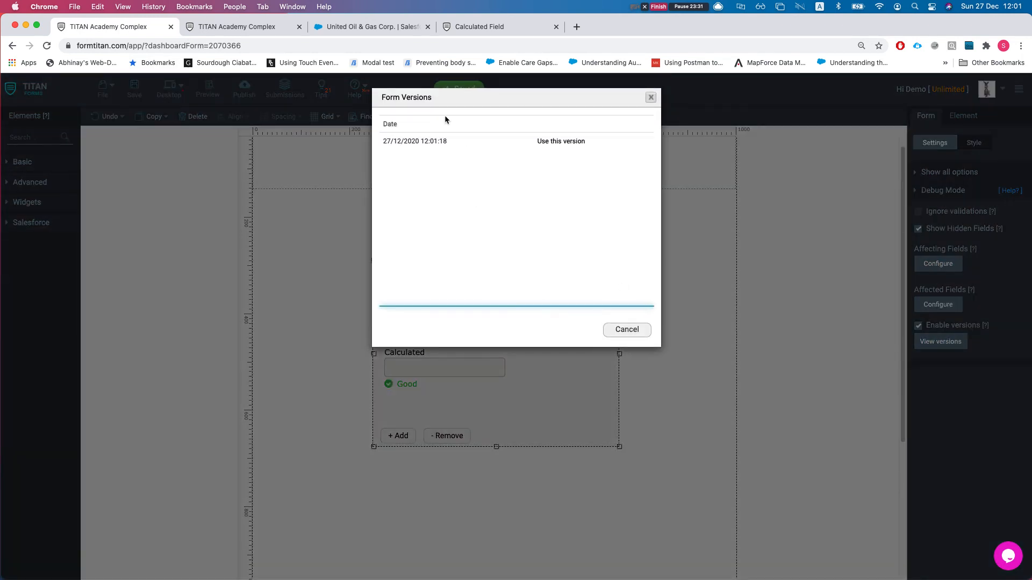
pyautogui.moveTo(382, 142); pyautogui.dragTo(424, 142)
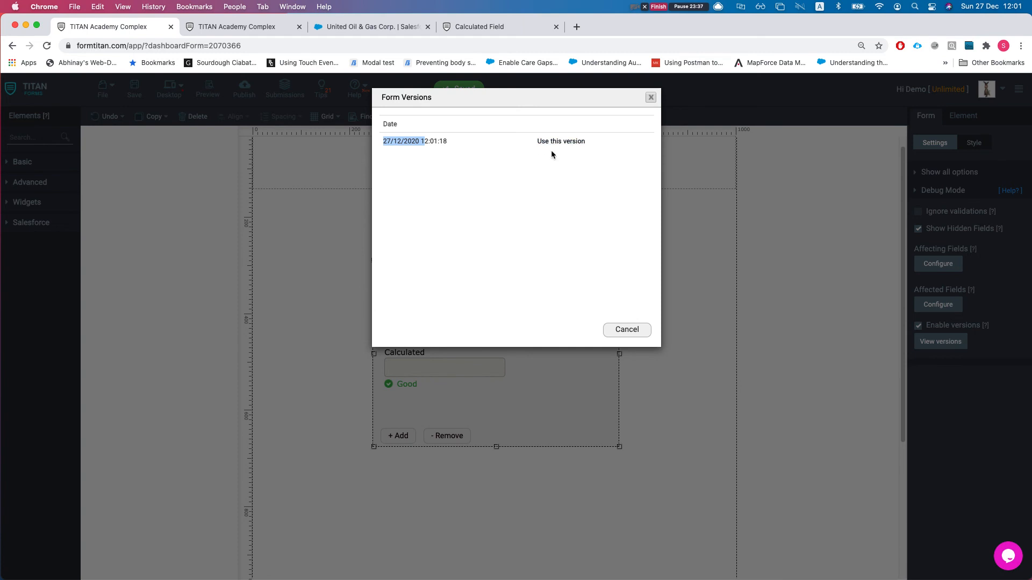
pyautogui.click(623, 330)
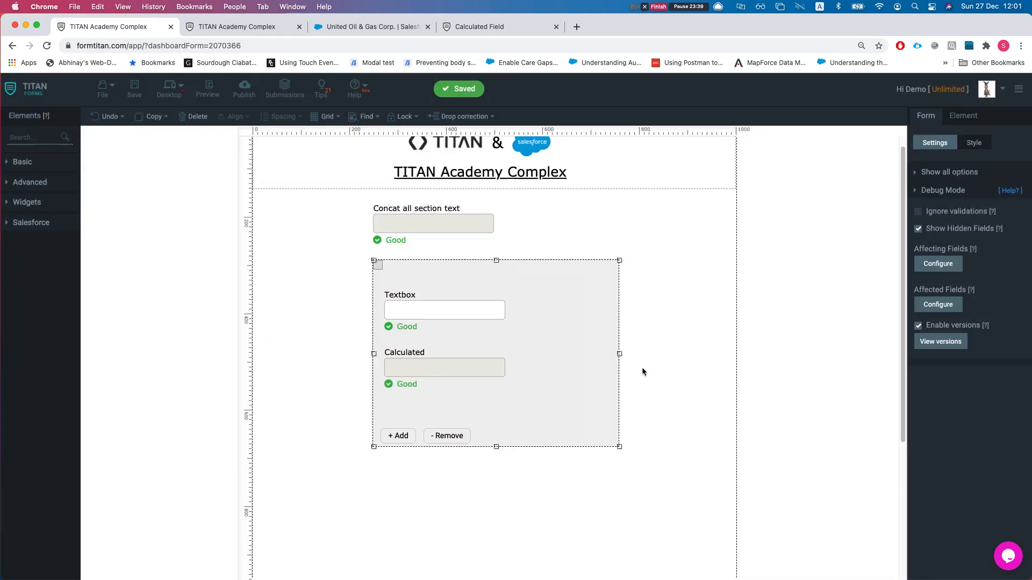
pyautogui.click(547, 335)
pyautogui.click(427, 256)
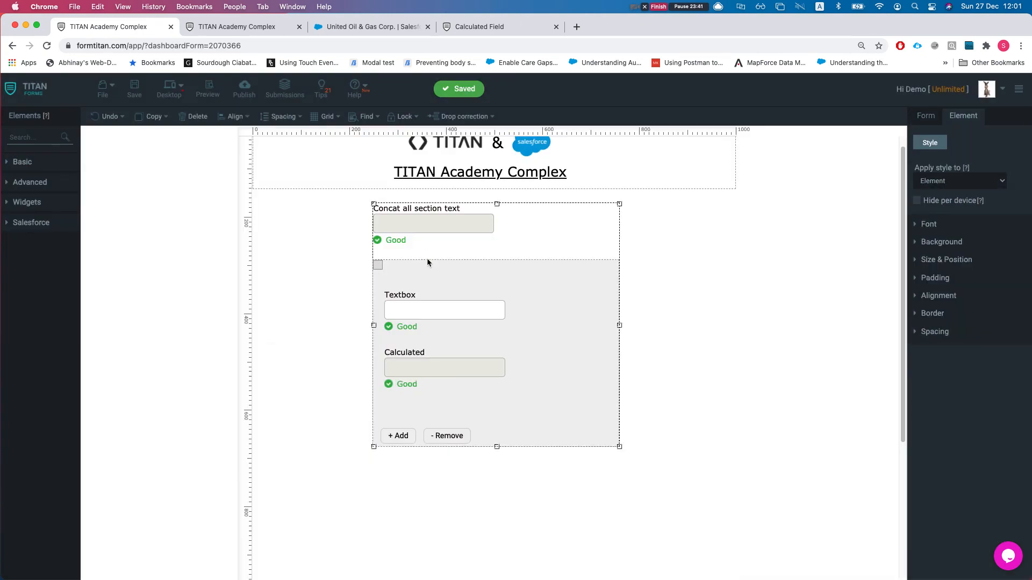
# Delete the selected calculated field and repeated section, and remove the Account mapping from the form's Get From Salesforce settings
pyautogui.press('Delete')
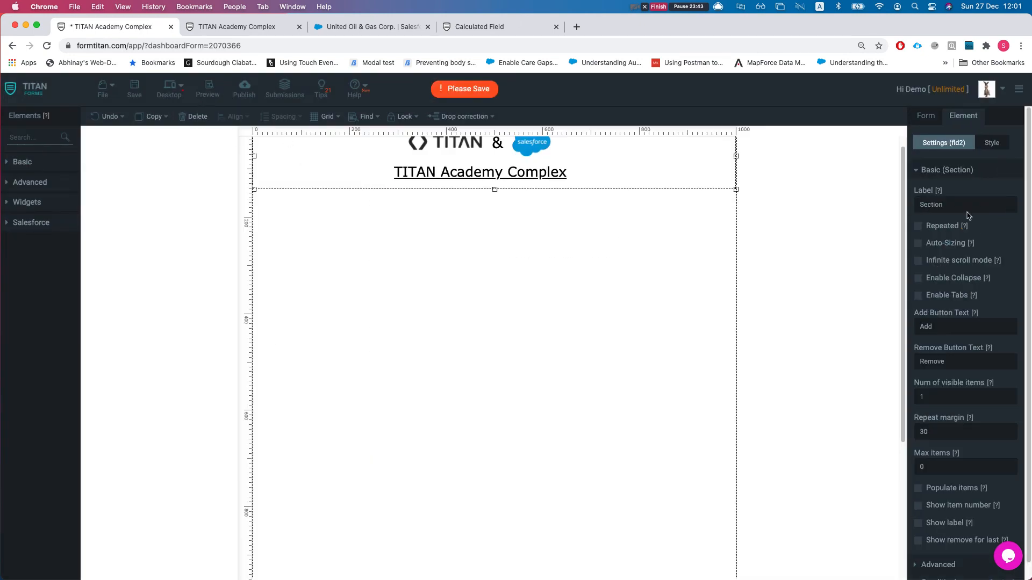
pyautogui.click(924, 120)
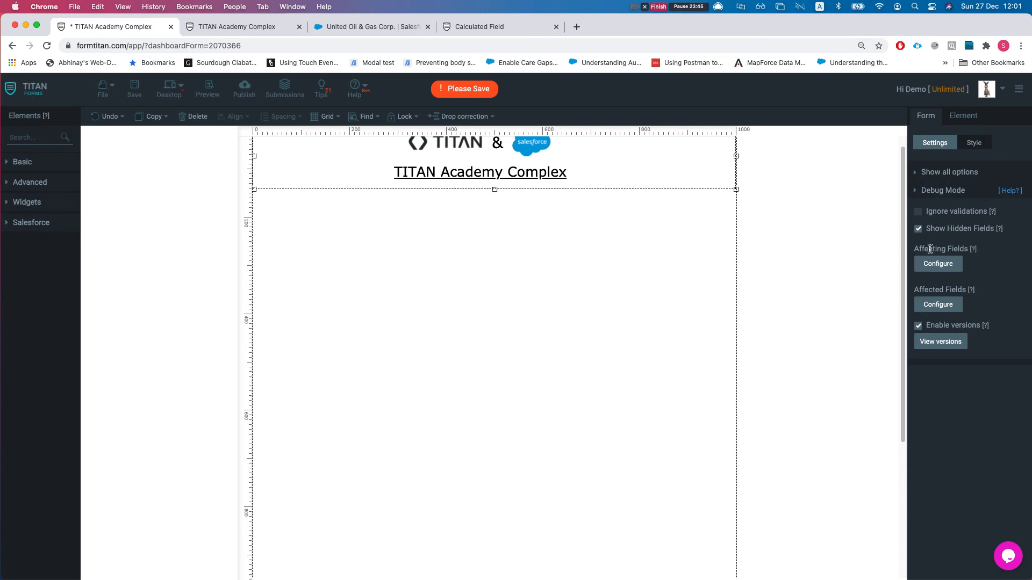
pyautogui.click(939, 192)
pyautogui.click(947, 262)
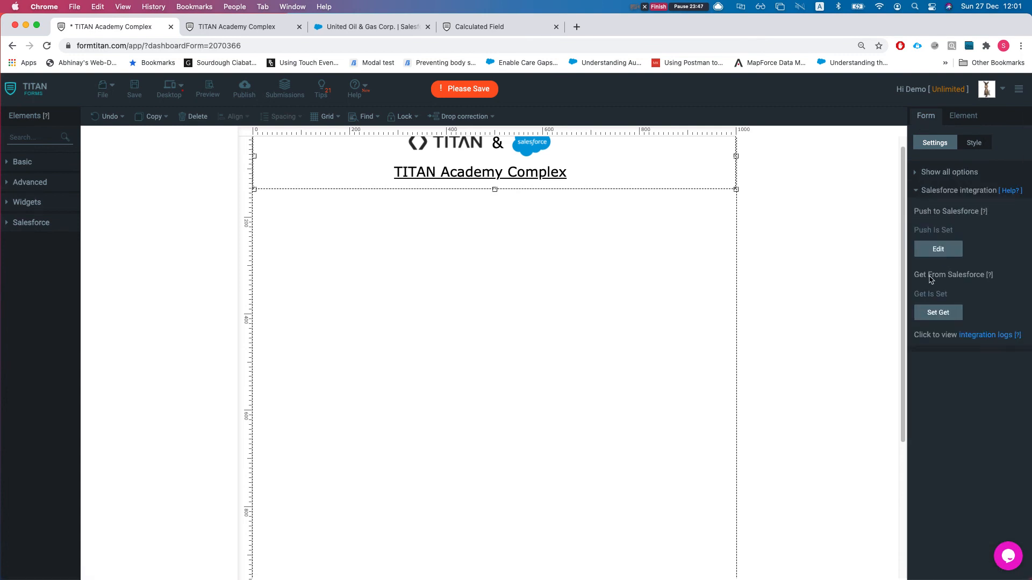
pyautogui.click(934, 312)
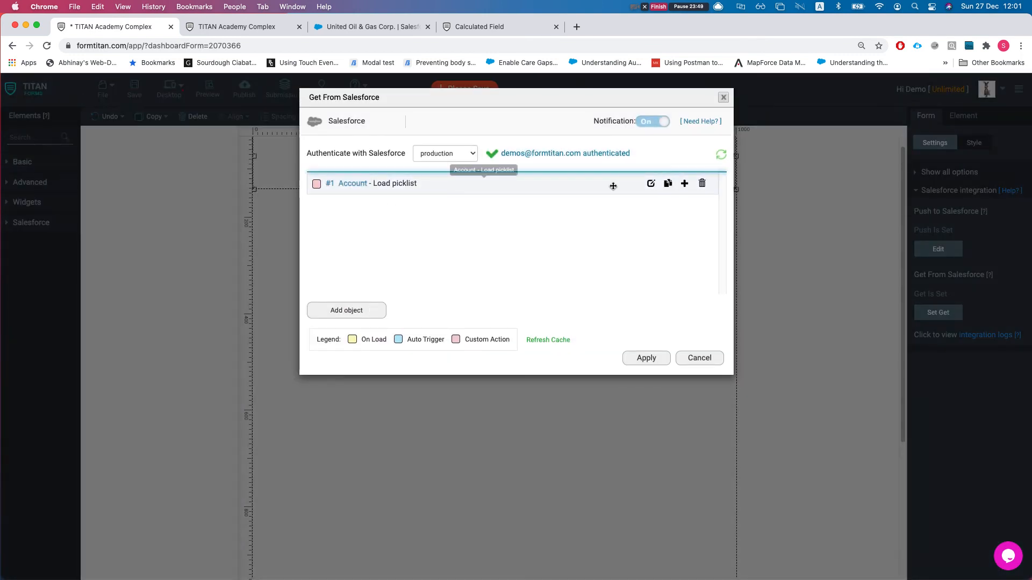
pyautogui.click(701, 184)
pyautogui.click(632, 353)
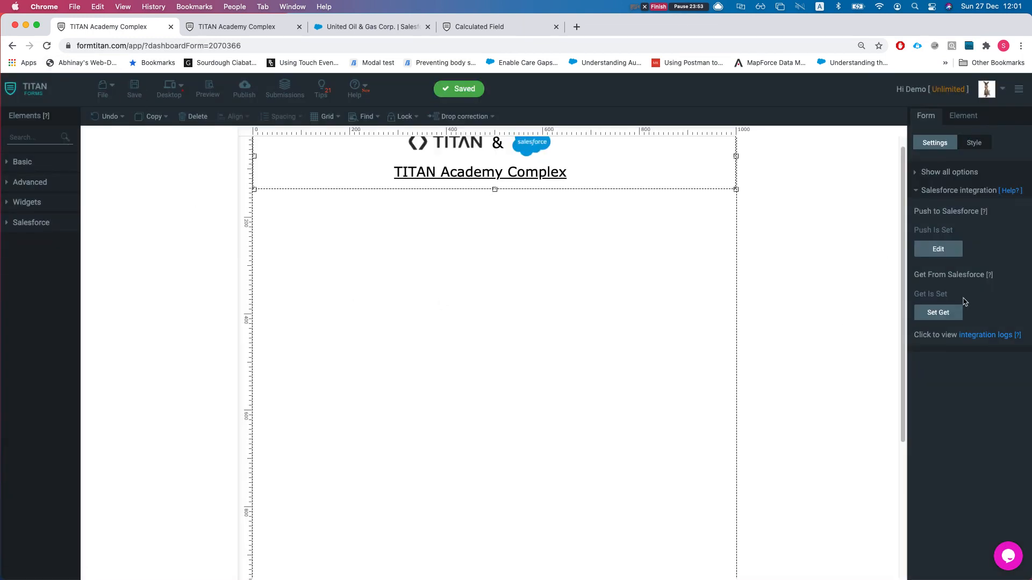
# Open the form's version list and restore the version dated 27/12/2020 12:01:18
pyautogui.click(948, 190)
pyautogui.click(946, 529)
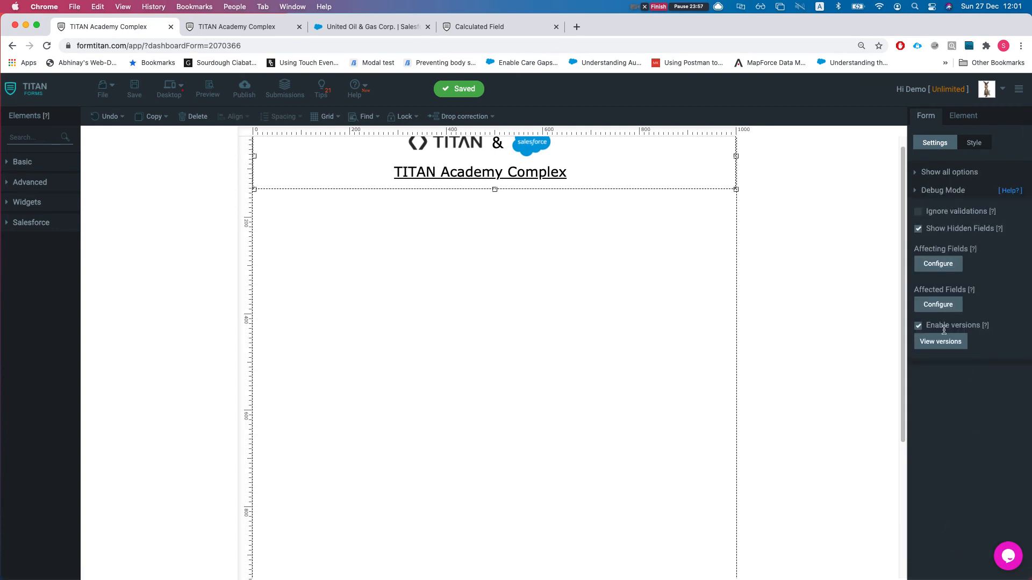
pyautogui.click(940, 342)
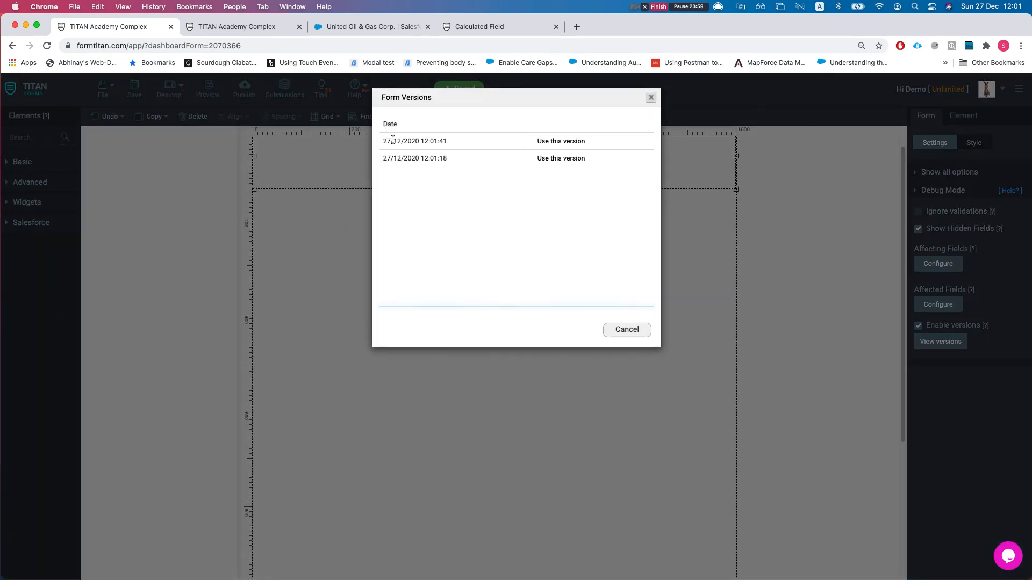
pyautogui.moveTo(387, 141); pyautogui.dragTo(438, 143)
pyautogui.click(447, 140)
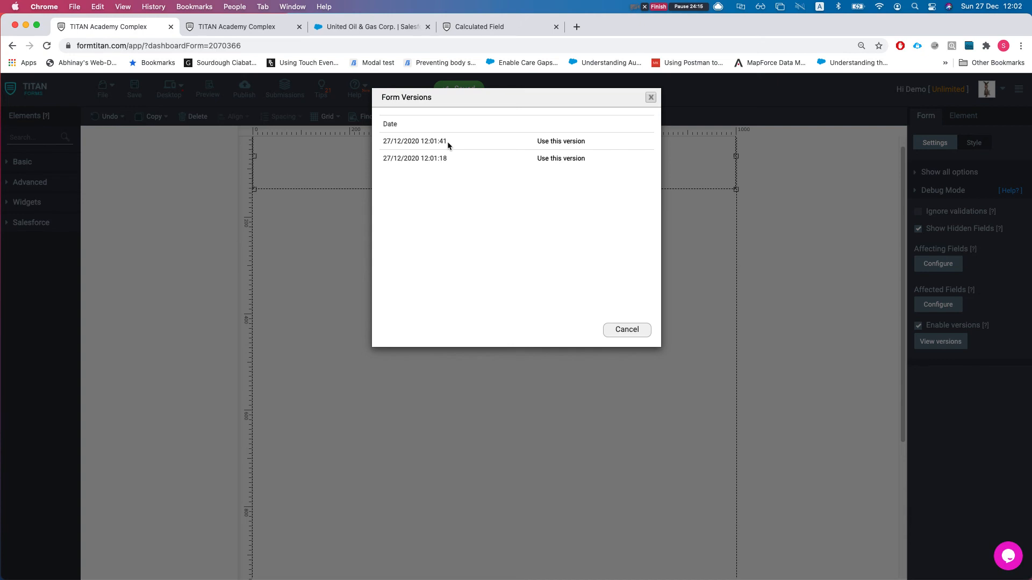
pyautogui.click(559, 159)
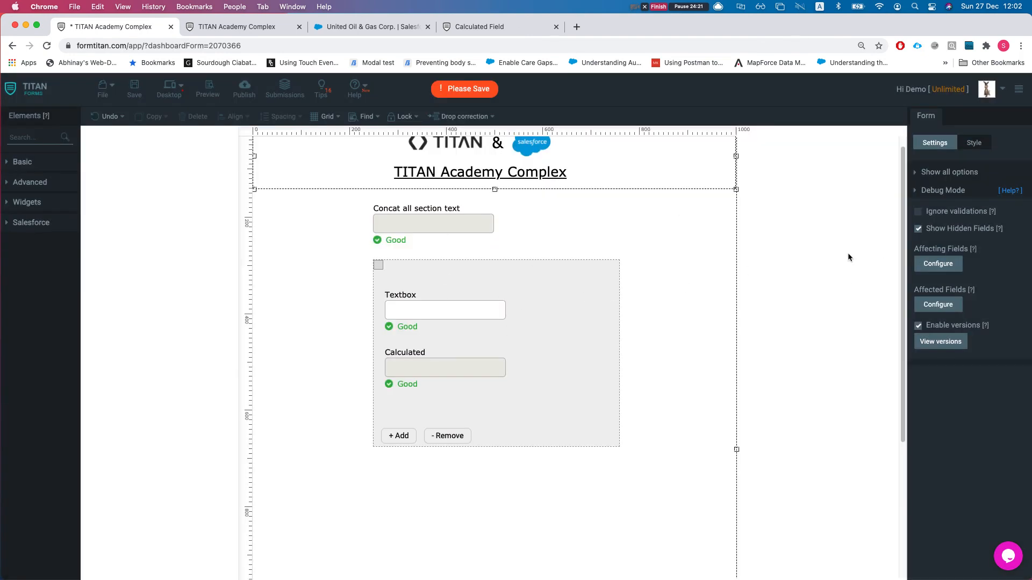
# Check the Get From Salesforce settings for the restored Account mapping, apply them and save the form
pyautogui.click(946, 172)
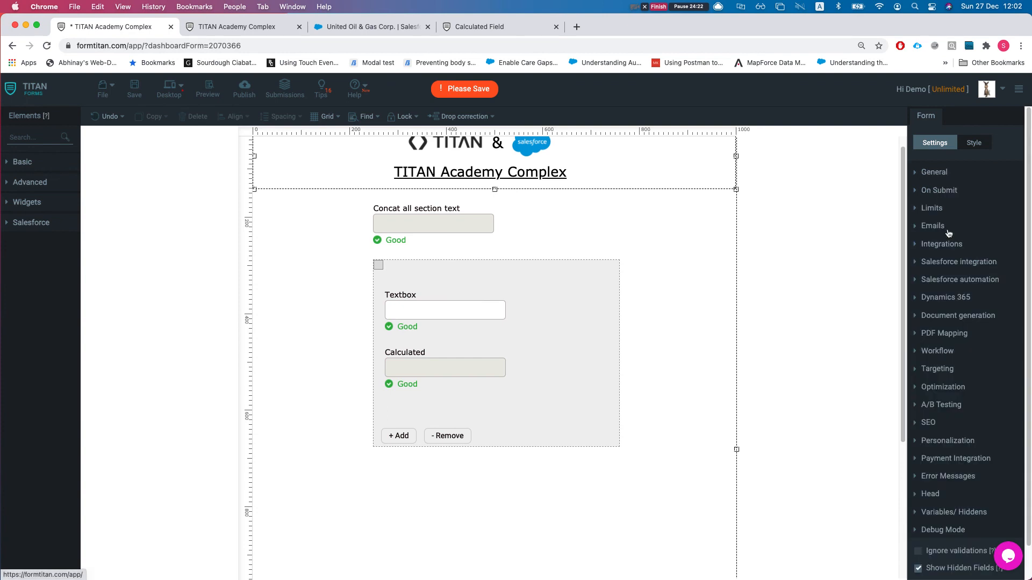
pyautogui.click(946, 264)
pyautogui.click(937, 312)
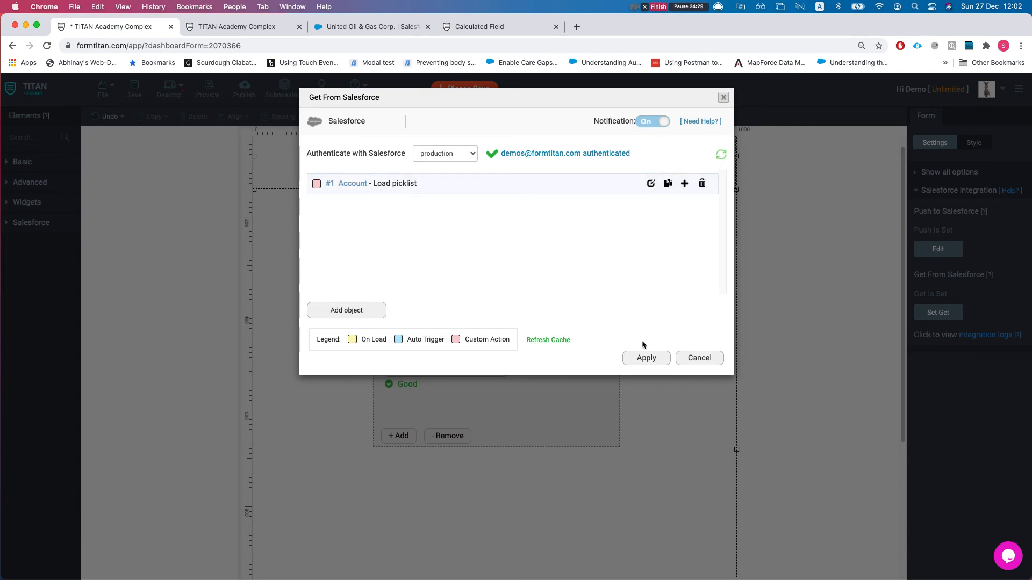
pyautogui.click(646, 358)
pyautogui.click(134, 89)
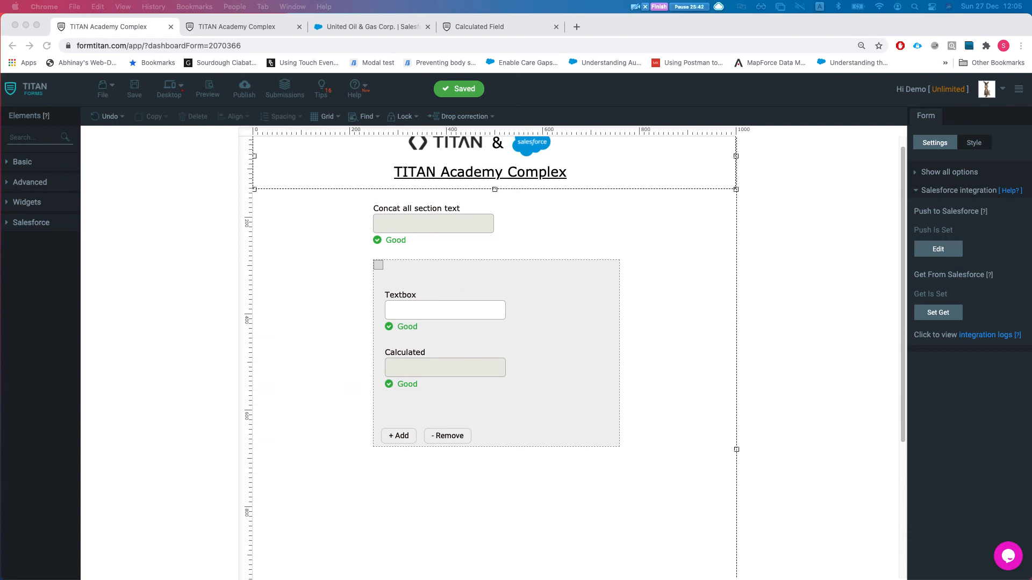
# Delete the repeated section and the Concat all section text field from the form
pyautogui.click(437, 321)
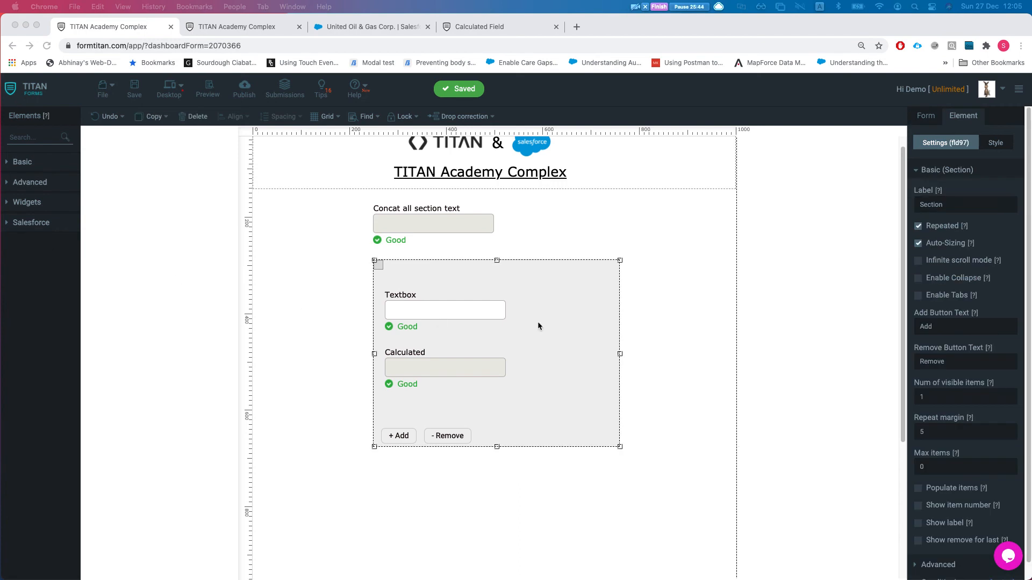
pyautogui.click(194, 116)
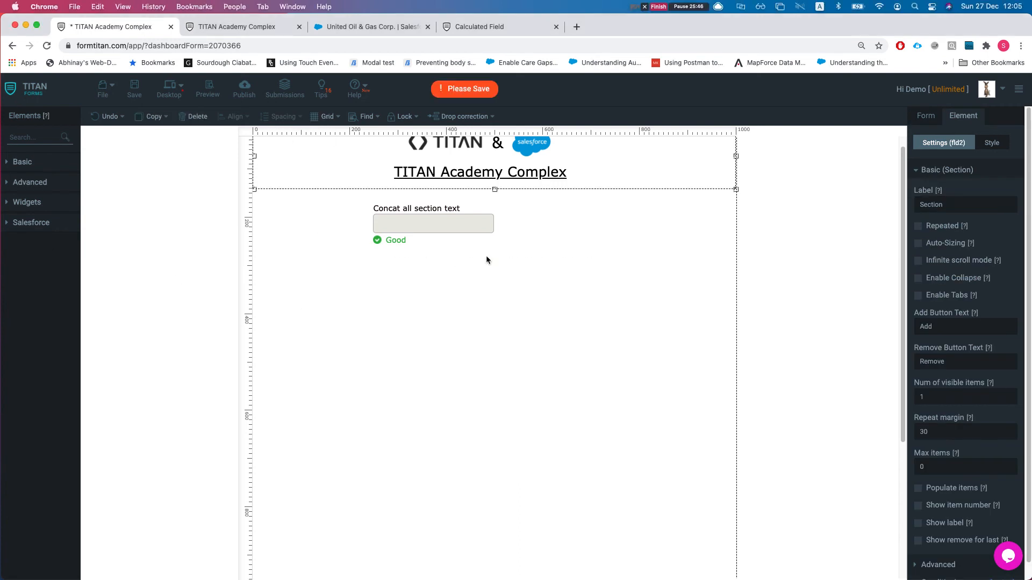
pyautogui.click(430, 227)
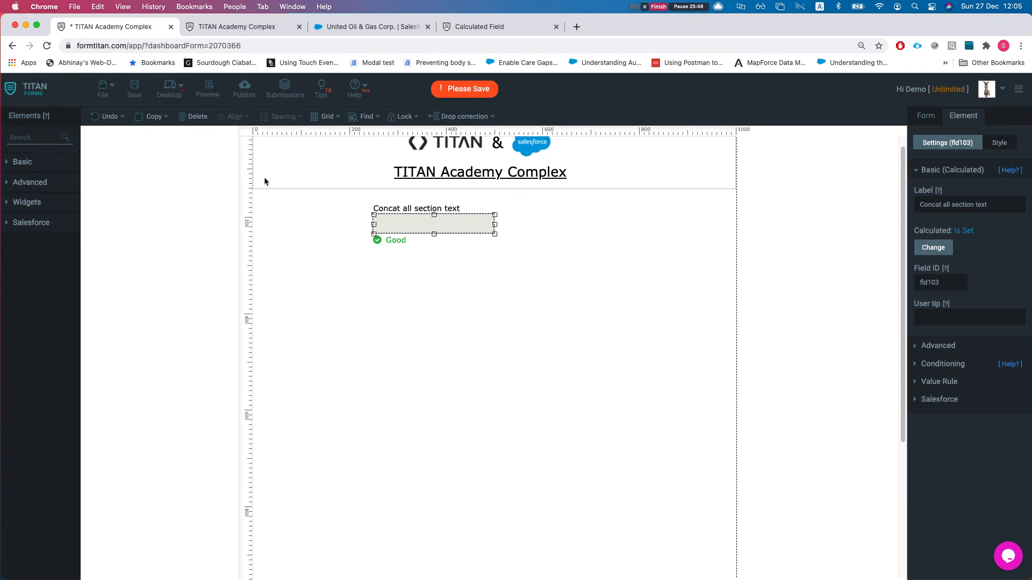
pyautogui.click(195, 117)
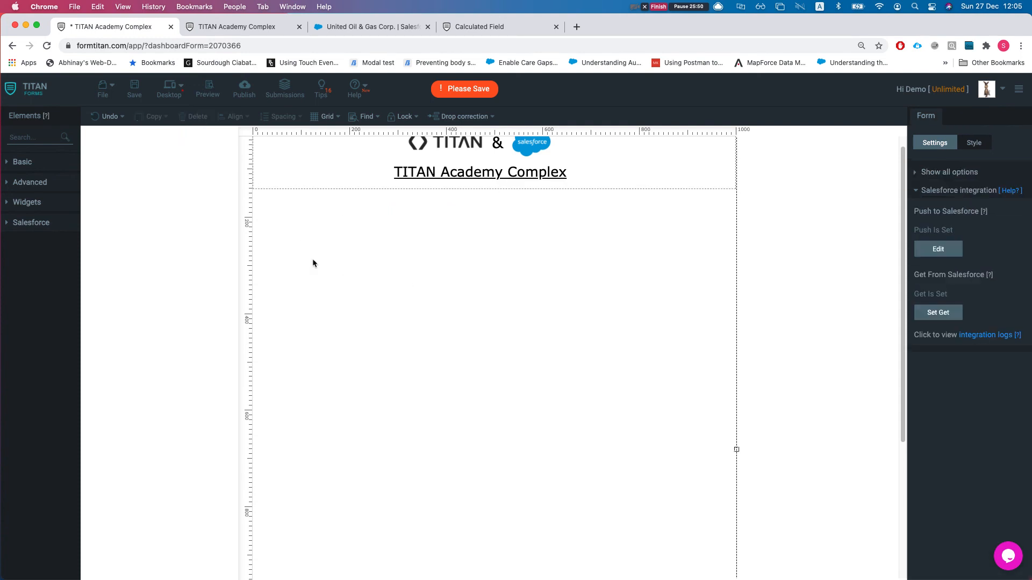
# Add a Textbox below the form header and label it Search Case By Casenumber
pyautogui.scroll(1, 424, 277)
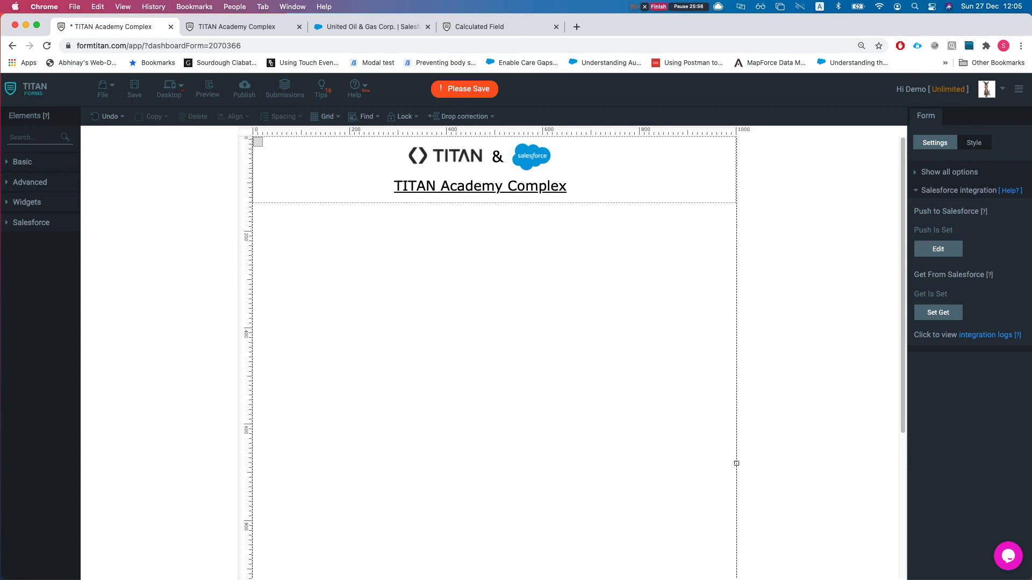
pyautogui.click(44, 141)
pyautogui.write('tex')
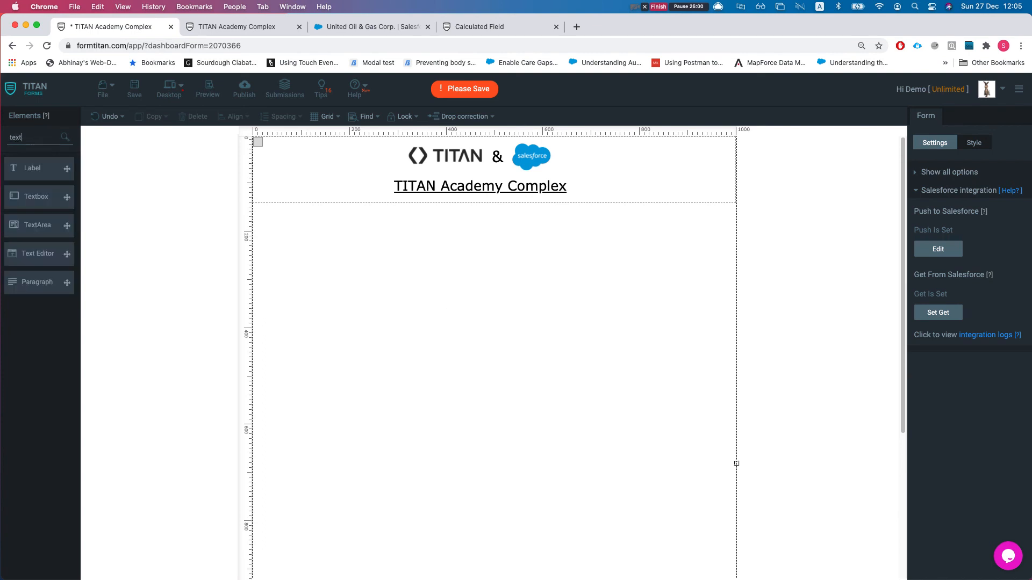
pyautogui.moveTo(37, 196); pyautogui.dragTo(398, 255)
pyautogui.doubleClick(975, 207)
pyautogui.write('Search Case')
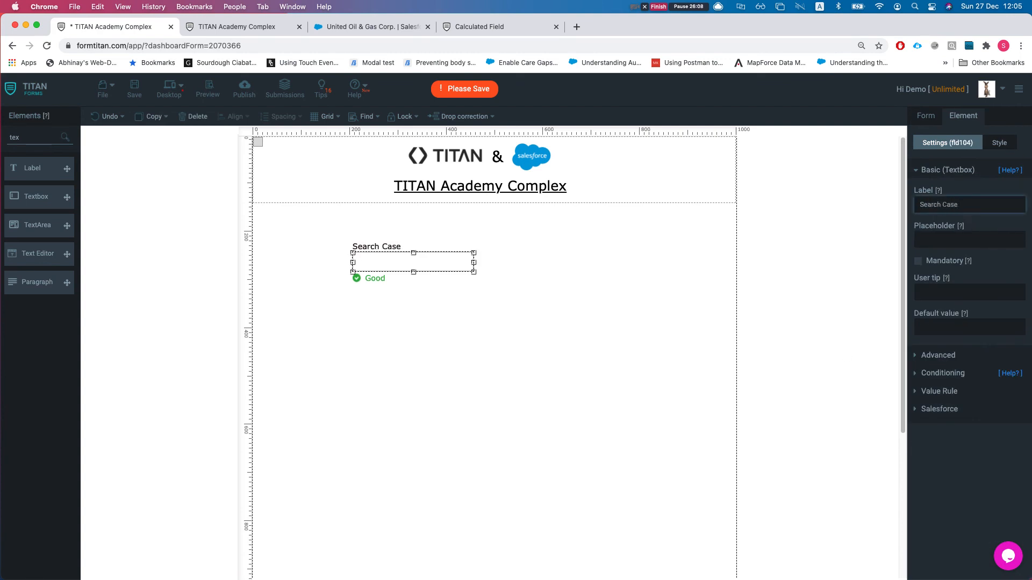
pyautogui.write(' By Casenumber')
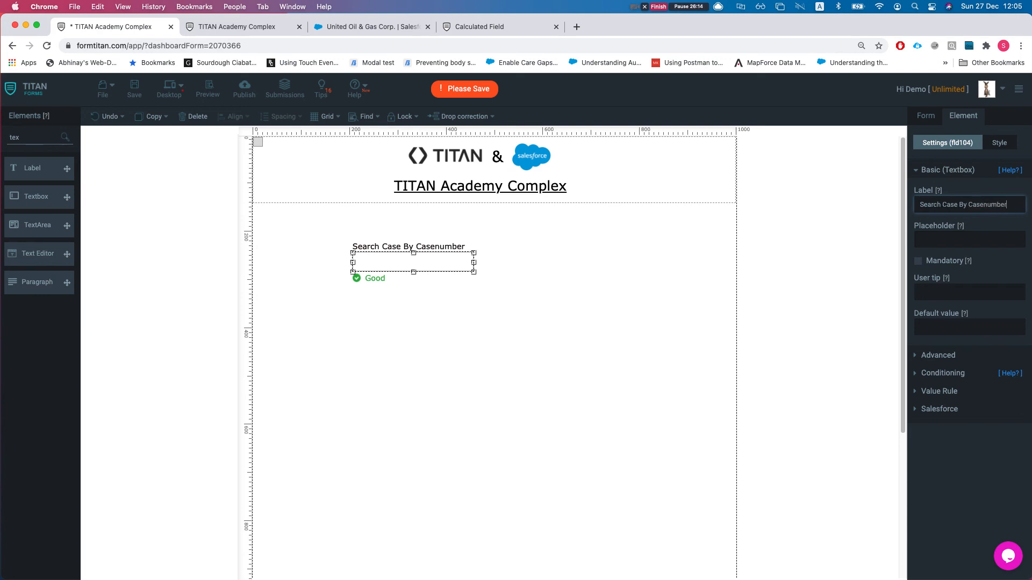
pyautogui.click(460, 354)
# Duplicate the textbox to the right of the original and label the copy Subject / Case number
pyautogui.click(426, 271)
pyautogui.moveTo(431, 274); pyautogui.dragTo(594, 278)
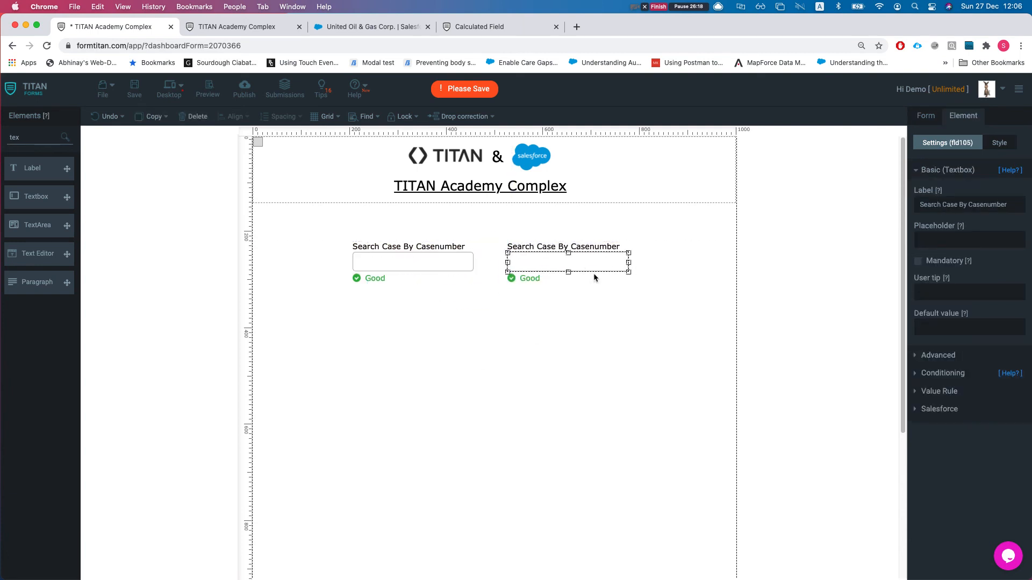
pyautogui.moveTo(966, 204); pyautogui.dragTo(943, 203)
pyautogui.tripleClick(962, 207)
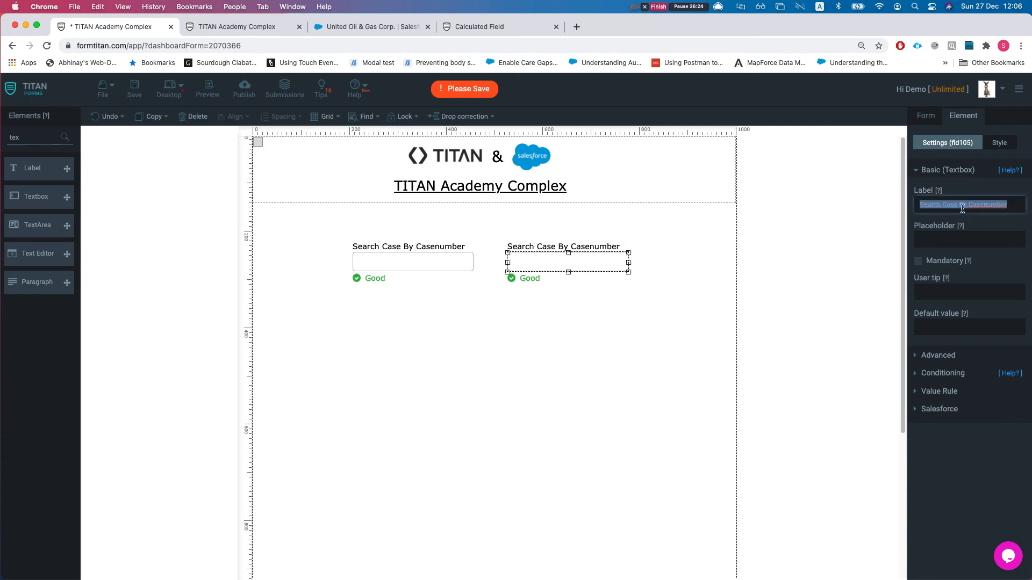
pyautogui.write('Description / case')
pyautogui.press('BackSpace')
pyautogui.press('BackSpace')
pyautogui.press('BackSpace')
pyautogui.press('BackSpace')
pyautogui.press('BackSpace')
pyautogui.press('BackSpace')
pyautogui.press('BackSpace')
pyautogui.press('BackSpace')
pyautogui.press('BackSpace')
pyautogui.press('BackSpace')
pyautogui.press('BackSpace')
pyautogui.press('BackSpace')
pyautogui.press('BackSpace')
pyautogui.press('BackSpace')
pyautogui.press('BackSpace')
pyautogui.press('BackSpace')
pyautogui.press('BackSpace')
pyautogui.press('BackSpace')
pyautogui.write('Subject')
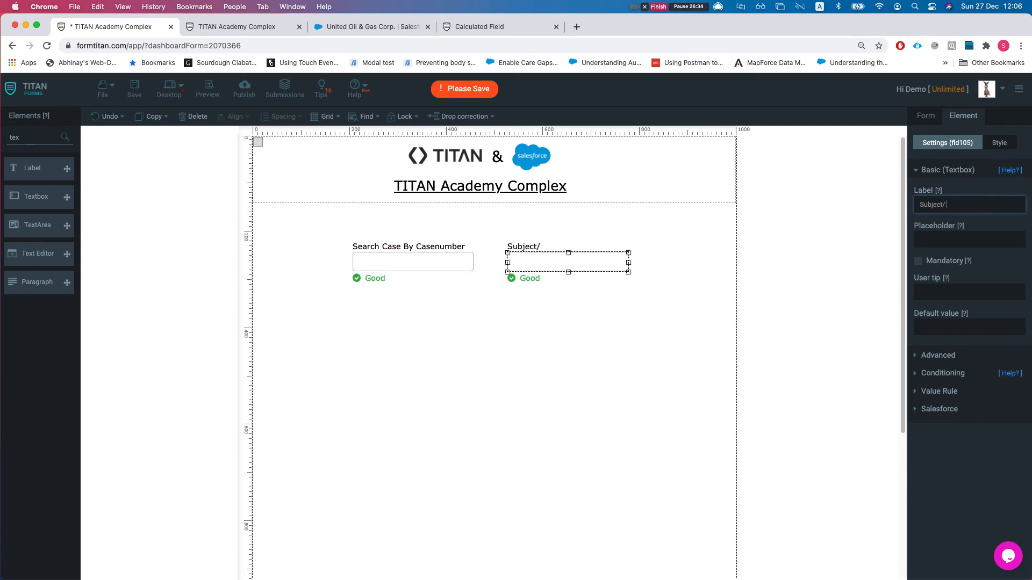
pyautogui.write(' / cas')
pyautogui.press('BackSpace')
pyautogui.press('BackSpace')
pyautogui.press('BackSpace')
pyautogui.write('Case number')
# Shift both textboxes together slightly to the left on the form
pyautogui.click(376, 290)
pyautogui.click(465, 258)
pyautogui.keyDown('shift'); pyautogui.click(578, 266); pyautogui.keyUp('shift')
pyautogui.moveTo(579, 267); pyautogui.dragTo(573, 267)
pyautogui.click(559, 326)
# Replace the Account mapping in Get From Salesforce with a new mapping on the Case object
pyautogui.click(938, 312)
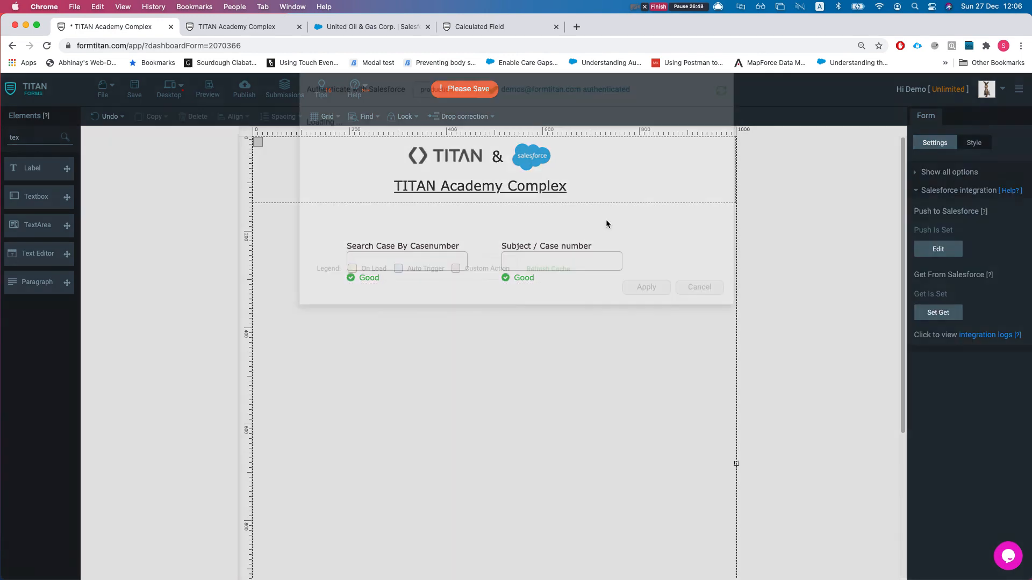
pyautogui.click(702, 184)
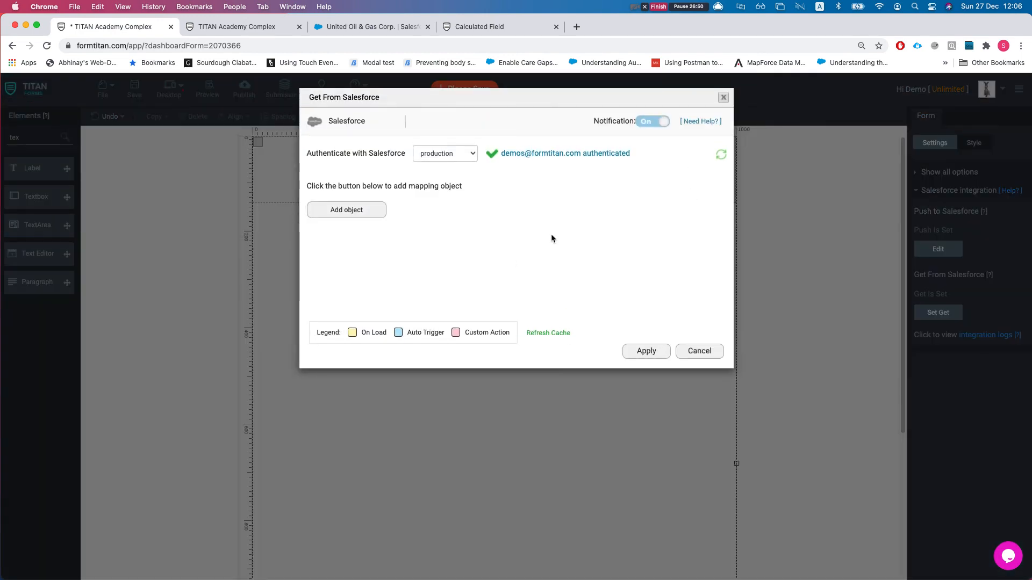
pyautogui.click(360, 211)
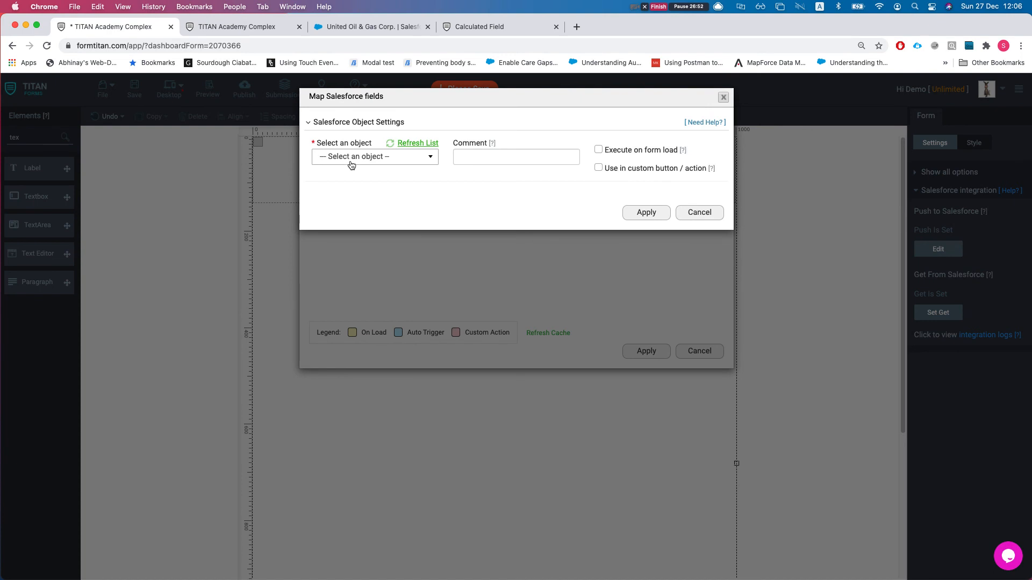
pyautogui.click(350, 157)
pyautogui.write('case')
pyautogui.click(368, 190)
# Enable the Case mapping for use in a custom button or action, with the comment "get a case by case number"
pyautogui.click(479, 159)
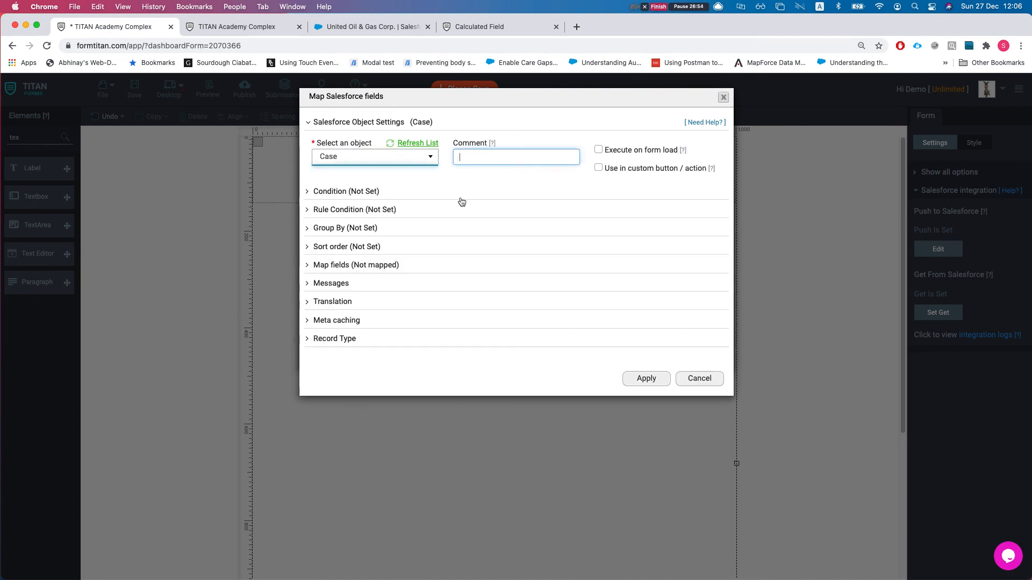
pyautogui.click(596, 168)
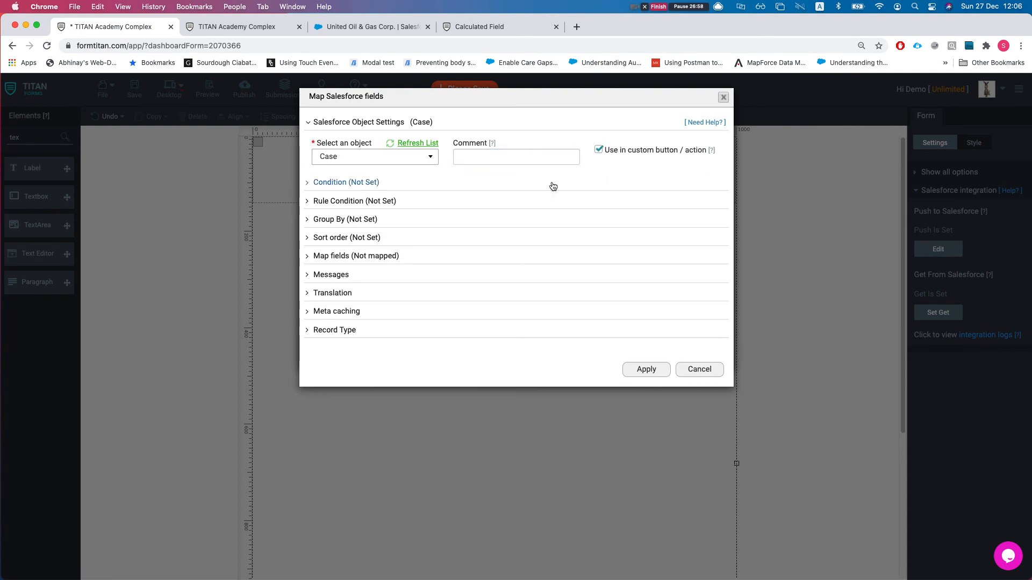
pyautogui.click(474, 159)
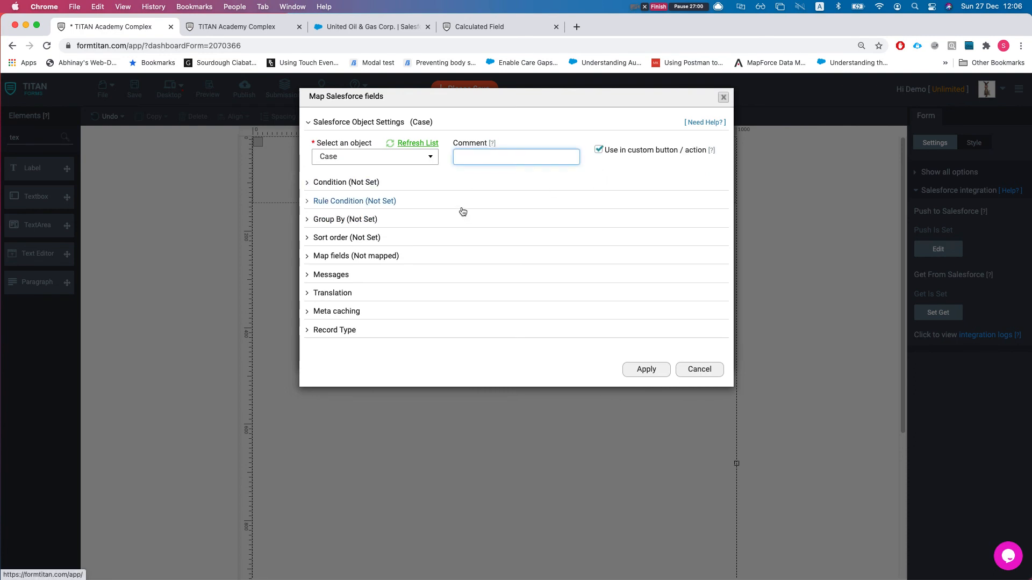
pyautogui.write('get a case by case number')
# Set the mapping's first condition to Case Number Equals the Search Case By Casenumber form field
pyautogui.click(356, 182)
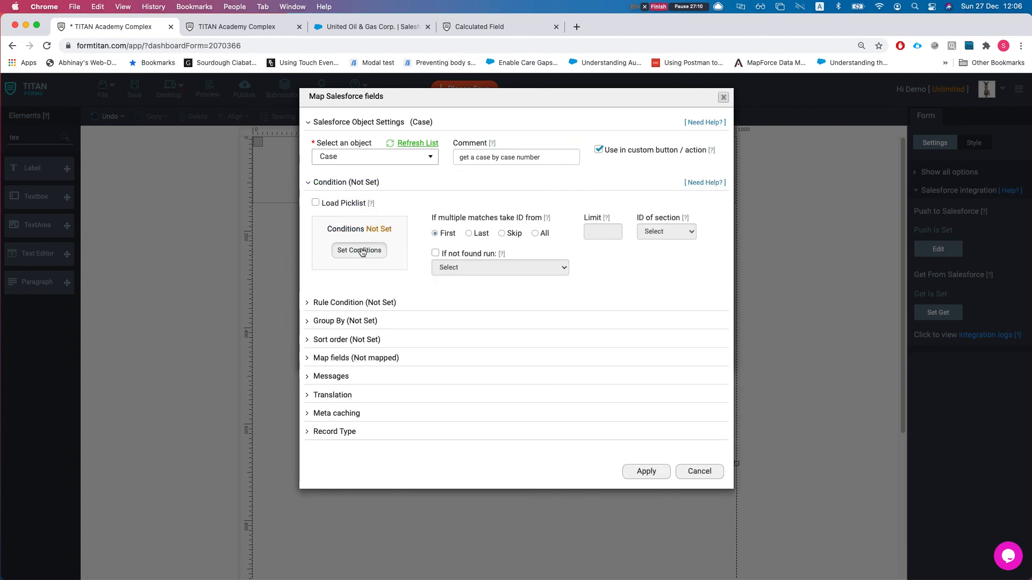
pyautogui.click(362, 248)
pyautogui.click(342, 131)
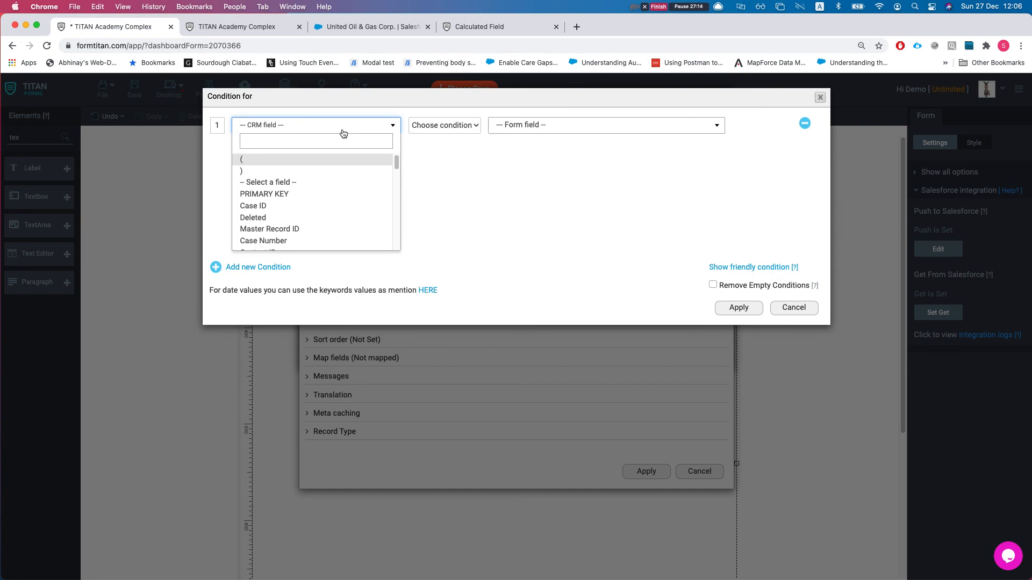
pyautogui.write('case')
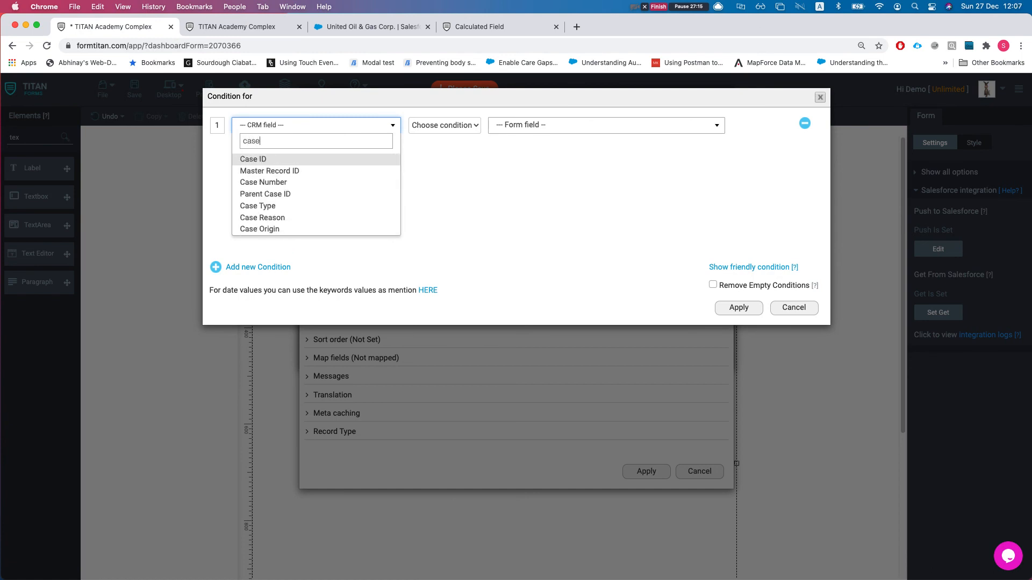
pyautogui.click(288, 182)
pyautogui.click(449, 129)
pyautogui.press('Return')
pyautogui.click(535, 131)
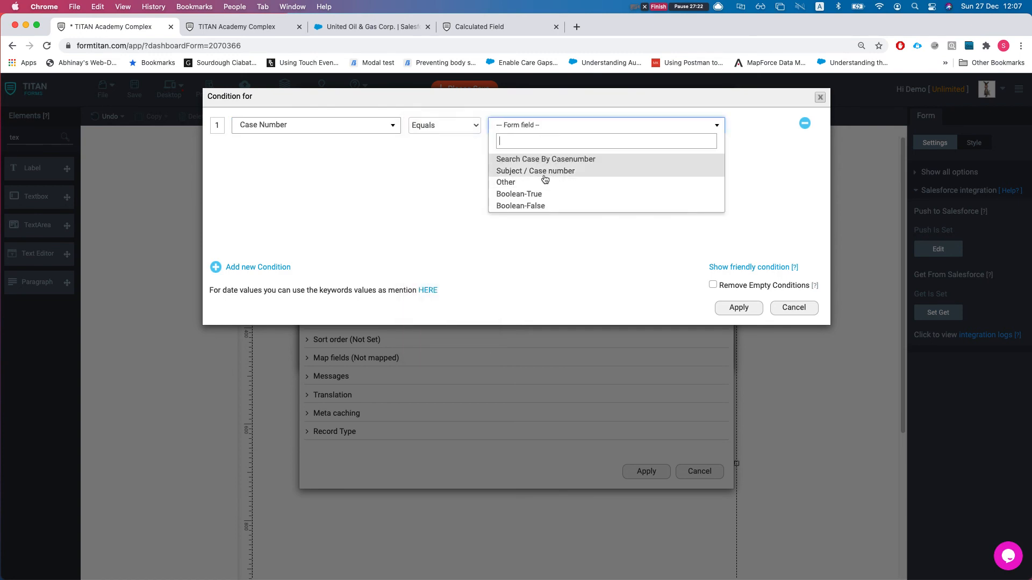
# Add a second condition joined with Or, where Subject Equals the Search Case By Casenumber form field, and apply the conditions
pyautogui.click(217, 267)
pyautogui.click(788, 125)
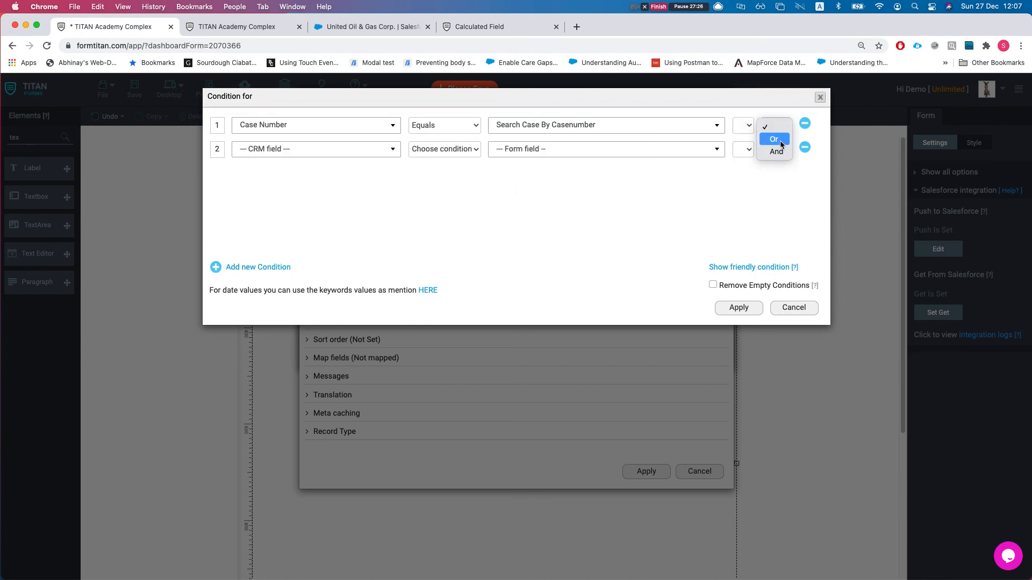
pyautogui.click(774, 140)
pyautogui.click(358, 153)
pyautogui.write('c')
pyautogui.press('BackSpace')
pyautogui.write('subject')
pyautogui.press('Return')
pyautogui.click(451, 150)
pyautogui.click(453, 160)
pyautogui.click(563, 151)
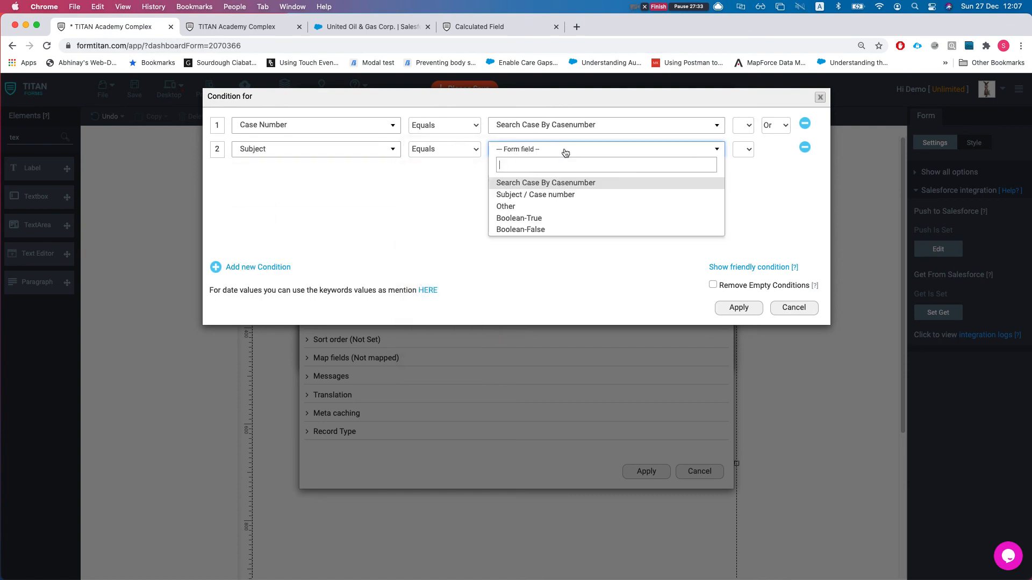
pyautogui.click(536, 183)
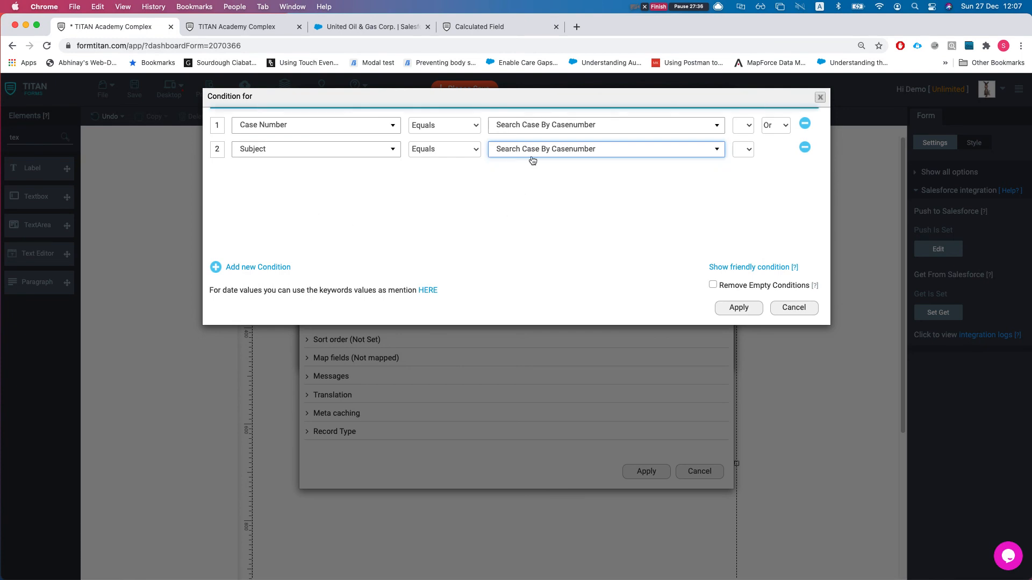
pyautogui.click(729, 307)
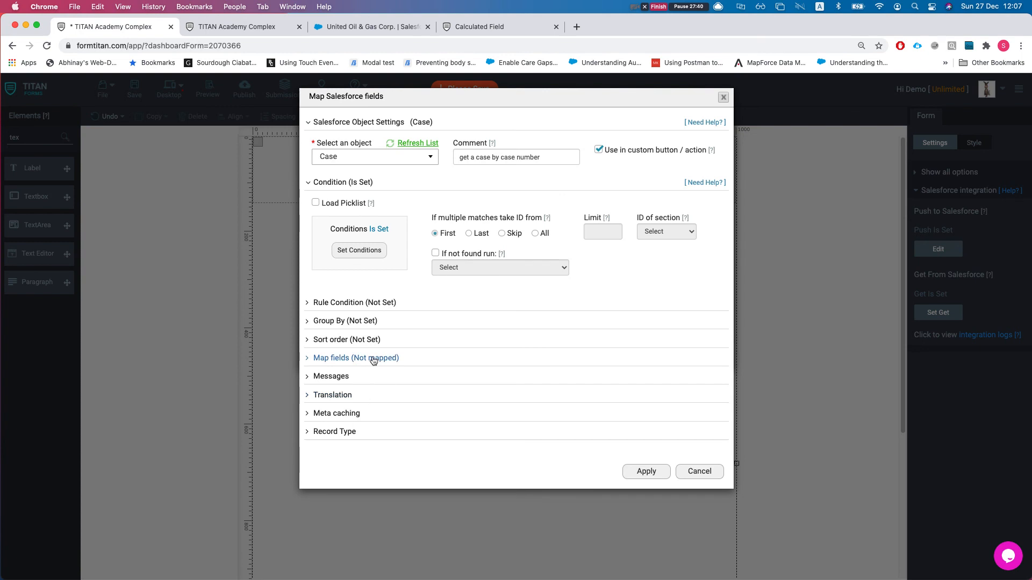
# Map the Subject / Case number form field to the Salesforce Case Number field and finish the Get mapping
pyautogui.click(362, 358)
pyautogui.click(355, 408)
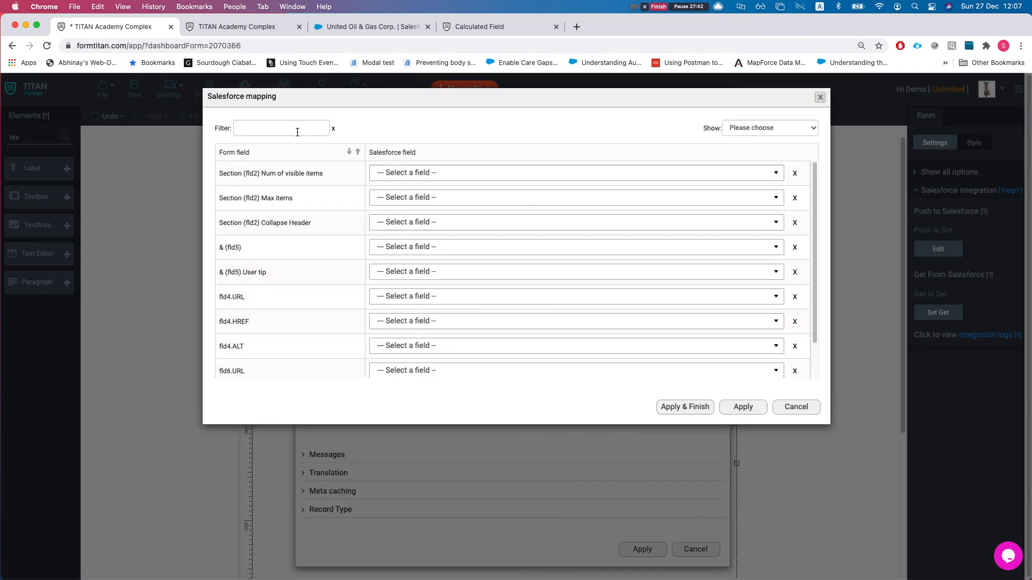
pyautogui.click(302, 131)
pyautogui.write('subj')
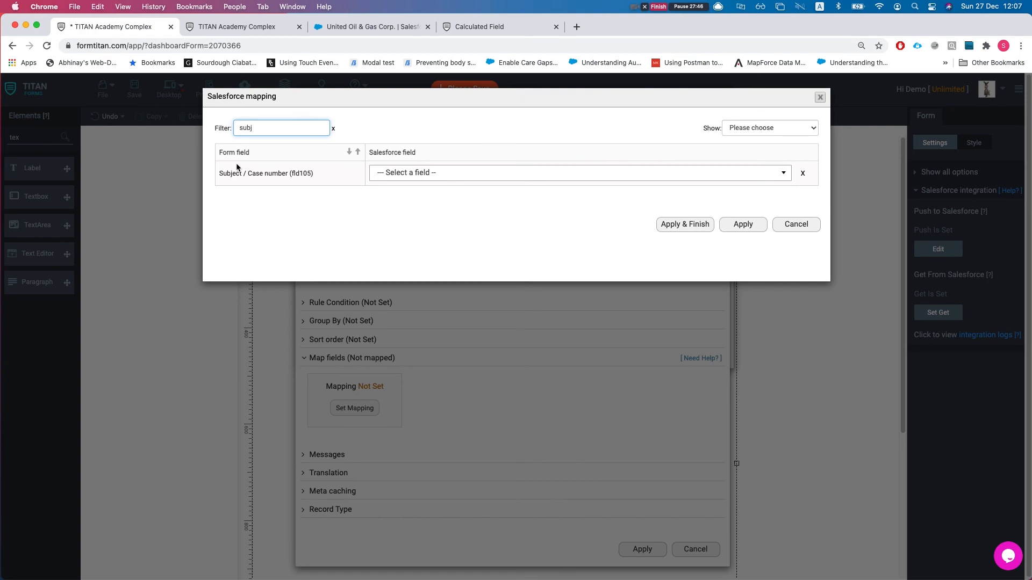
pyautogui.click(435, 173)
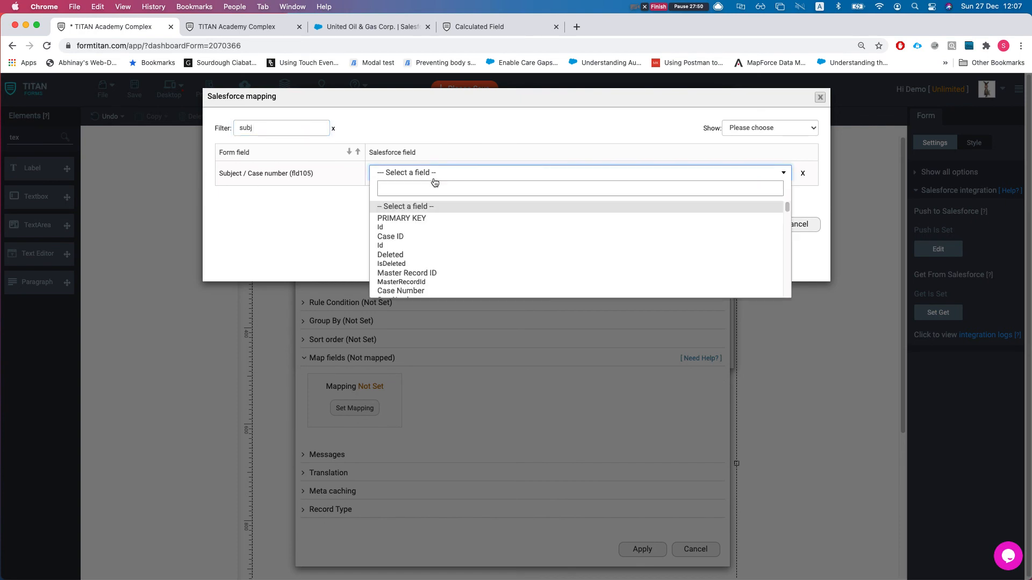
pyautogui.write('case')
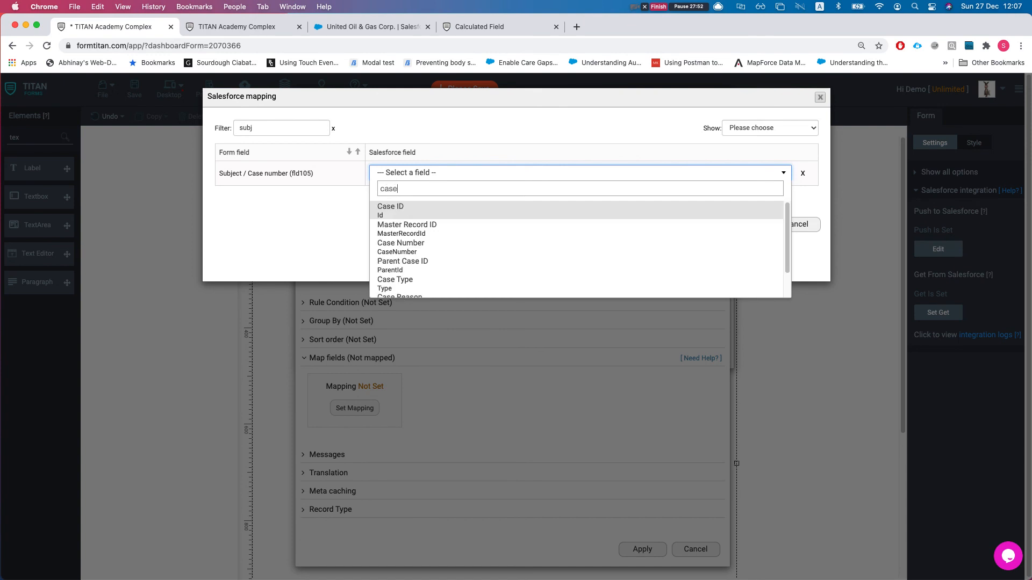
pyautogui.write(' num')
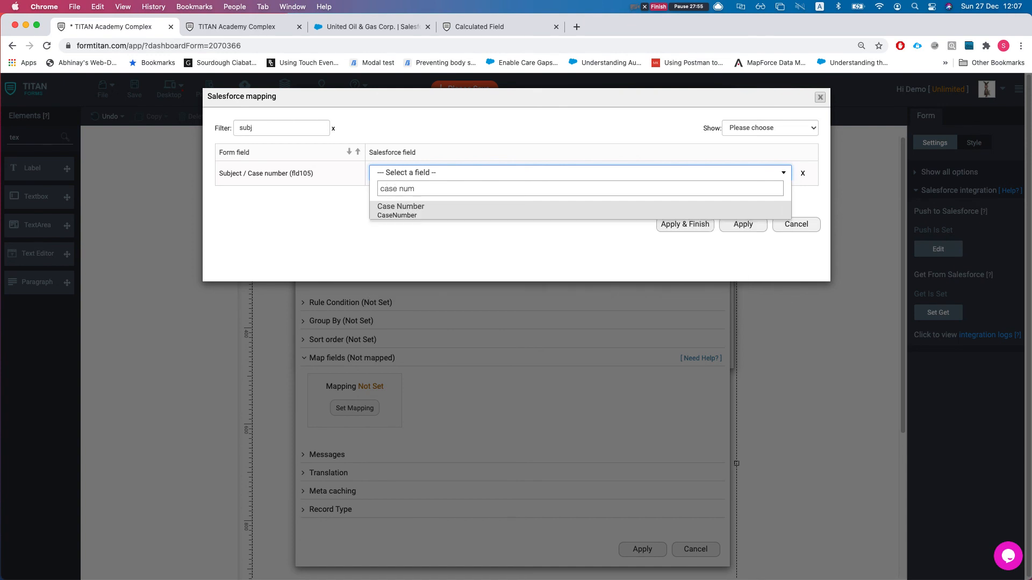
pyautogui.press('Return')
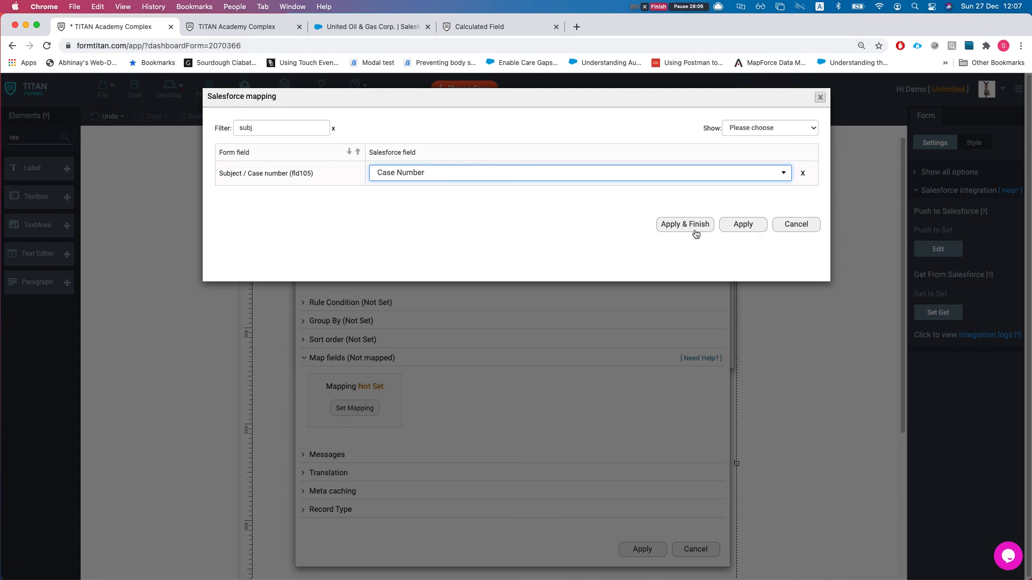
pyautogui.click(693, 227)
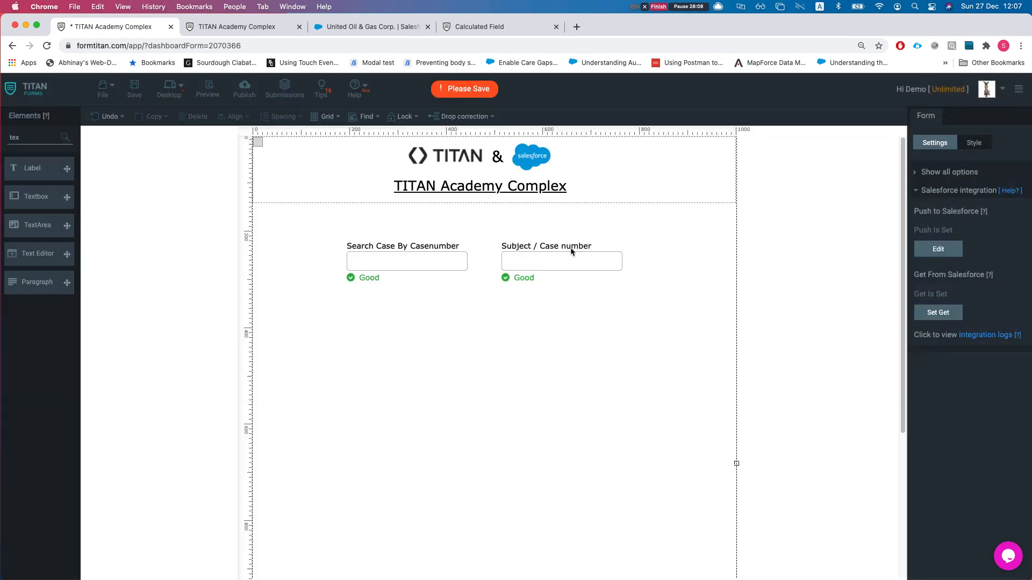
# Relabel the Subject / Case number textbox as "Found Case number" and save the form
pyautogui.click(613, 261)
pyautogui.moveTo(950, 205); pyautogui.dragTo(895, 203)
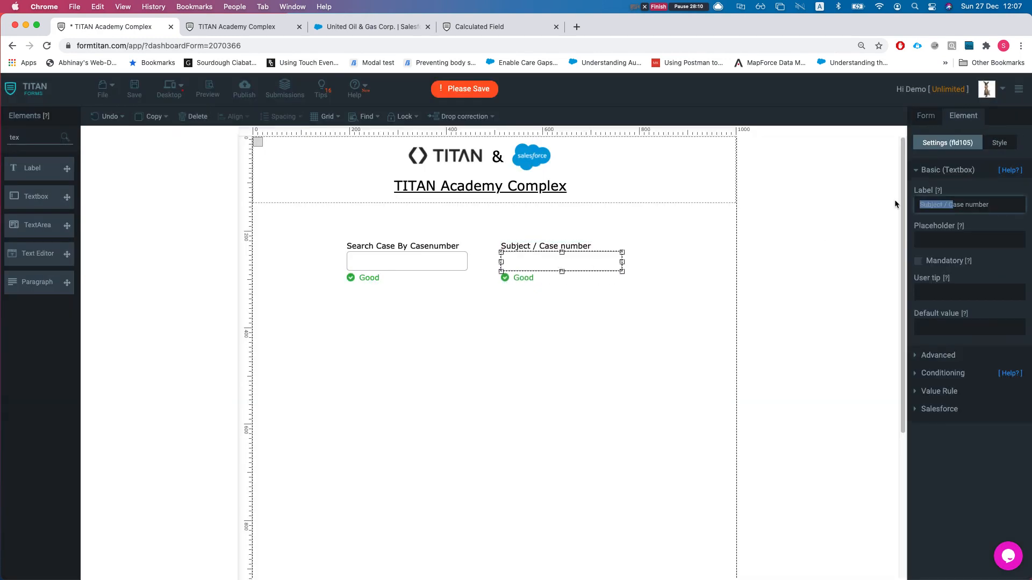
pyautogui.write('C')
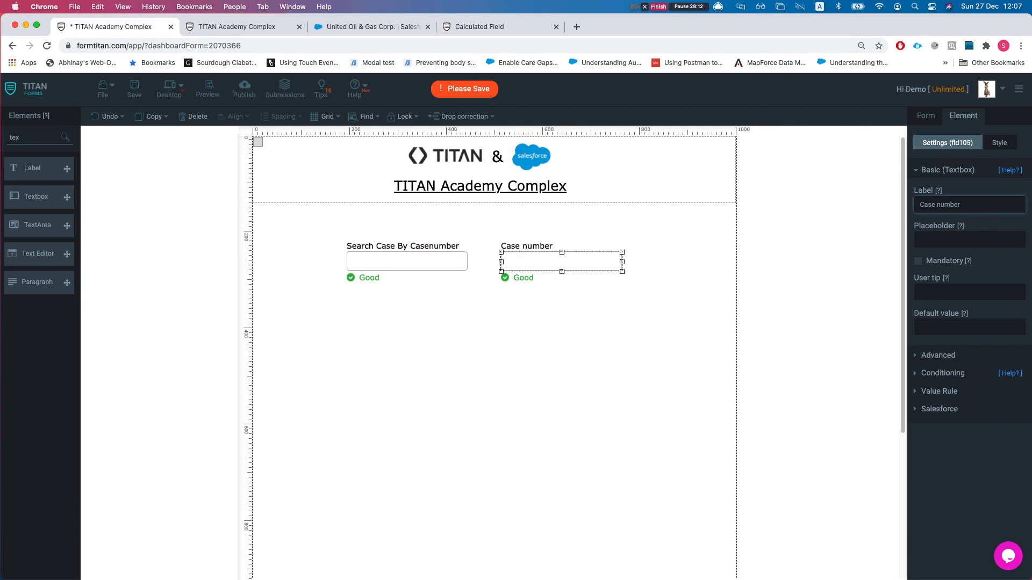
pyautogui.click(919, 205)
pyautogui.write('Found')
pyautogui.click(357, 387)
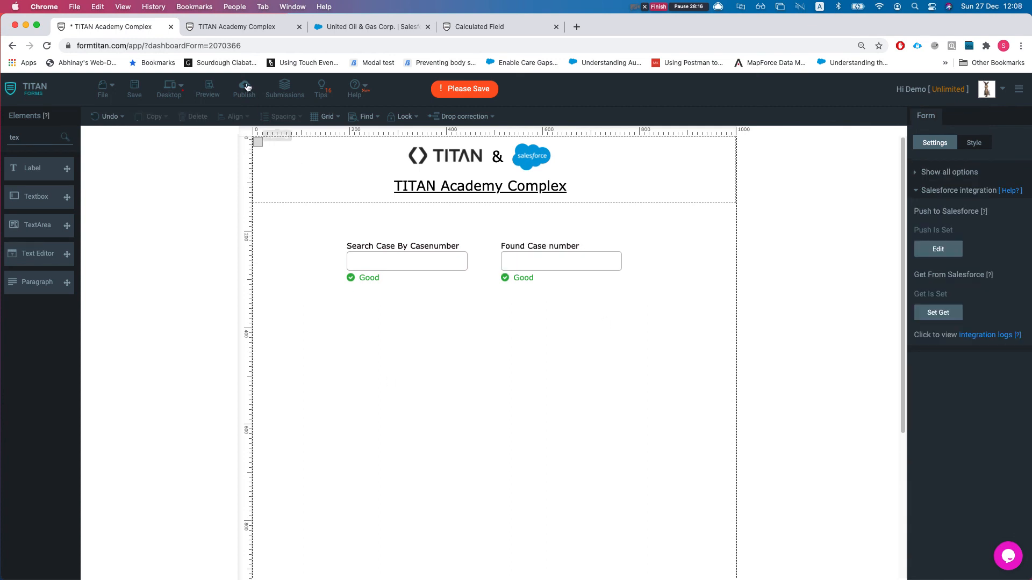
pyautogui.click(134, 89)
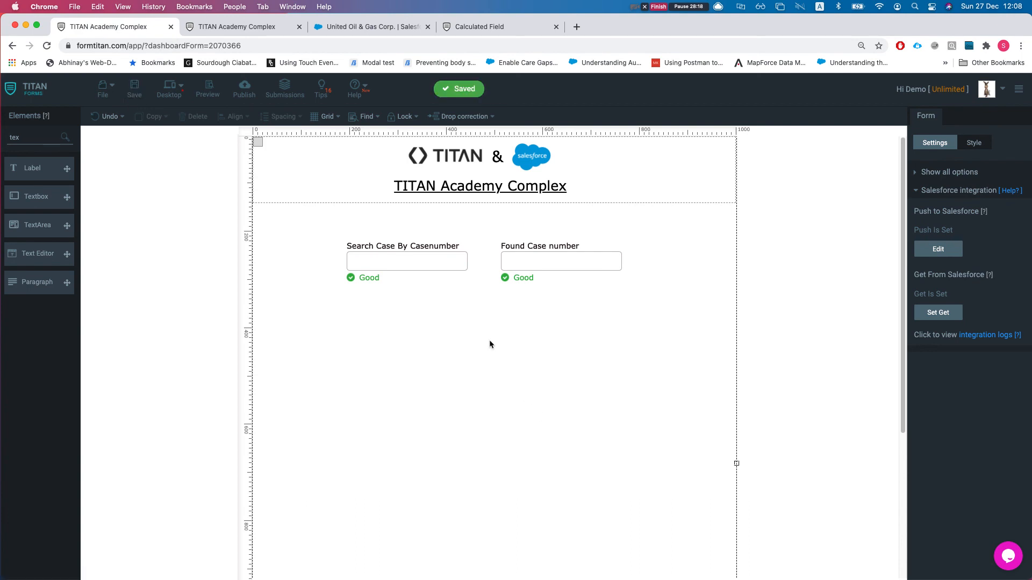
# Add a new mapping on the Case object to Push to Salesforce
pyautogui.click(943, 257)
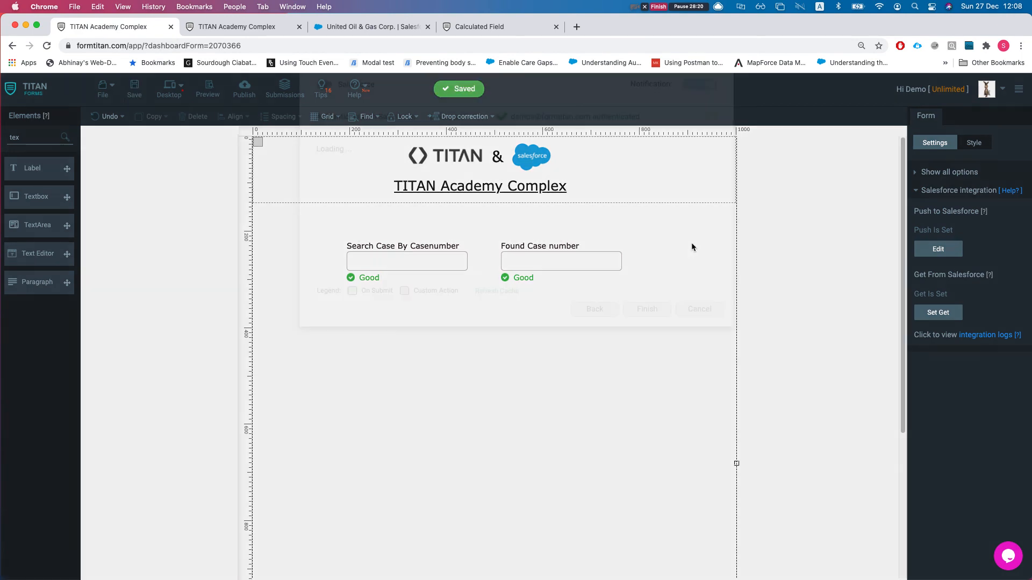
pyautogui.click(357, 255)
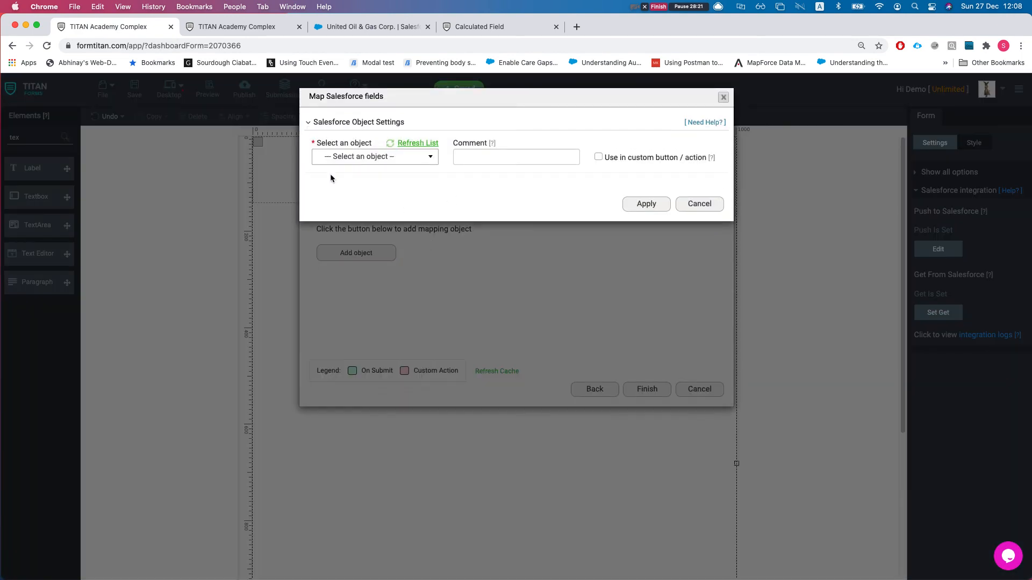
pyautogui.click(359, 158)
pyautogui.write('cas')
pyautogui.press('BackSpace')
pyautogui.press('BackSpace')
pyautogui.press('BackSpace')
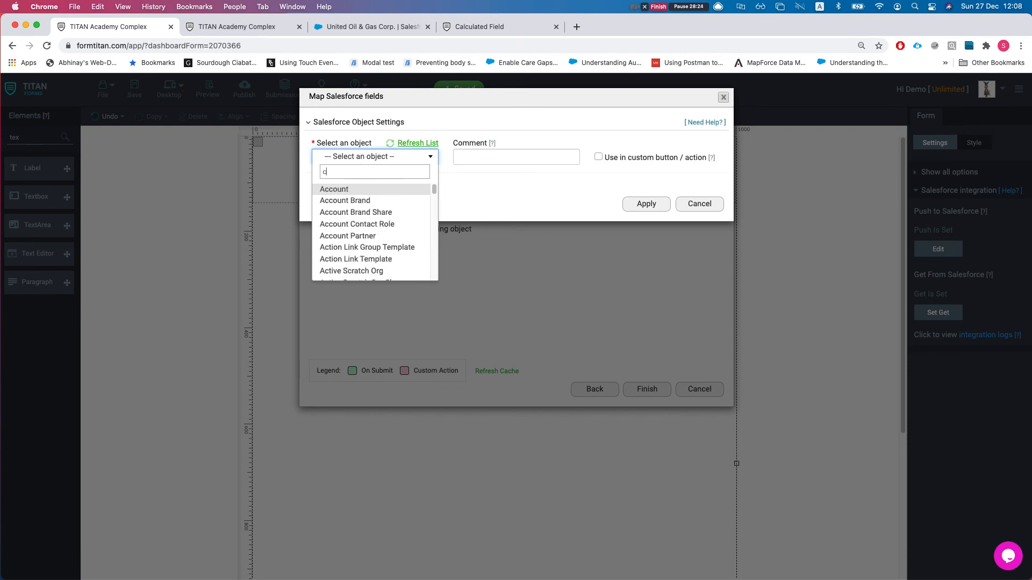
pyautogui.write('case')
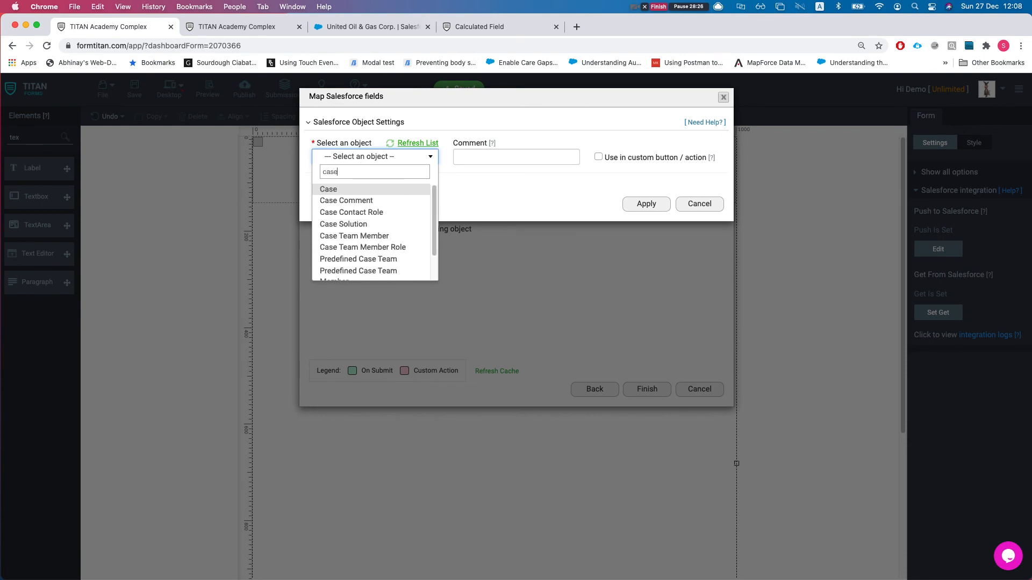
pyautogui.press('Return')
# Give the Case push mapping the comment "create a case" and enable it for use in a custom button or action
pyautogui.click(465, 159)
pyautogui.write('cate')
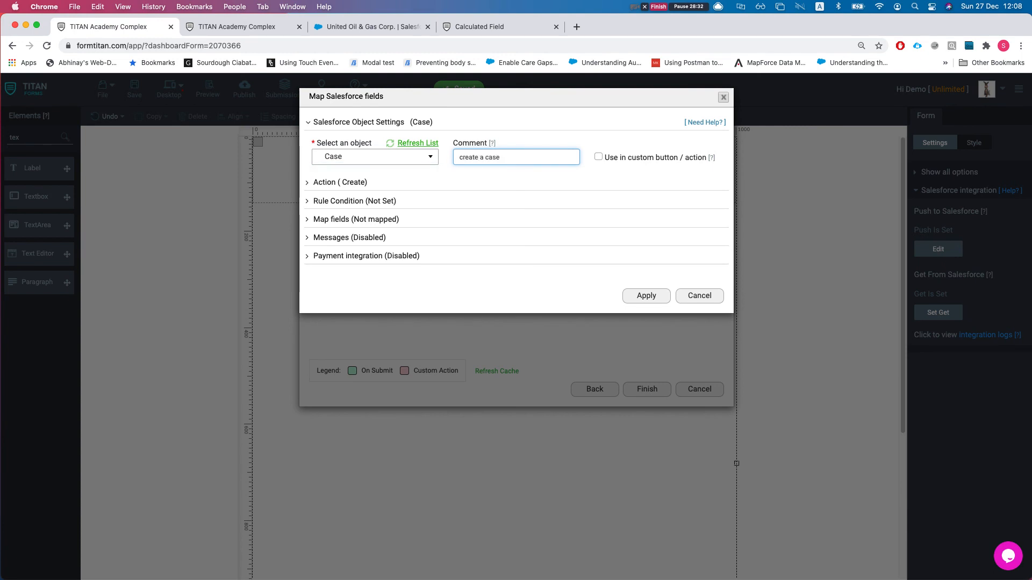
pyautogui.click(597, 157)
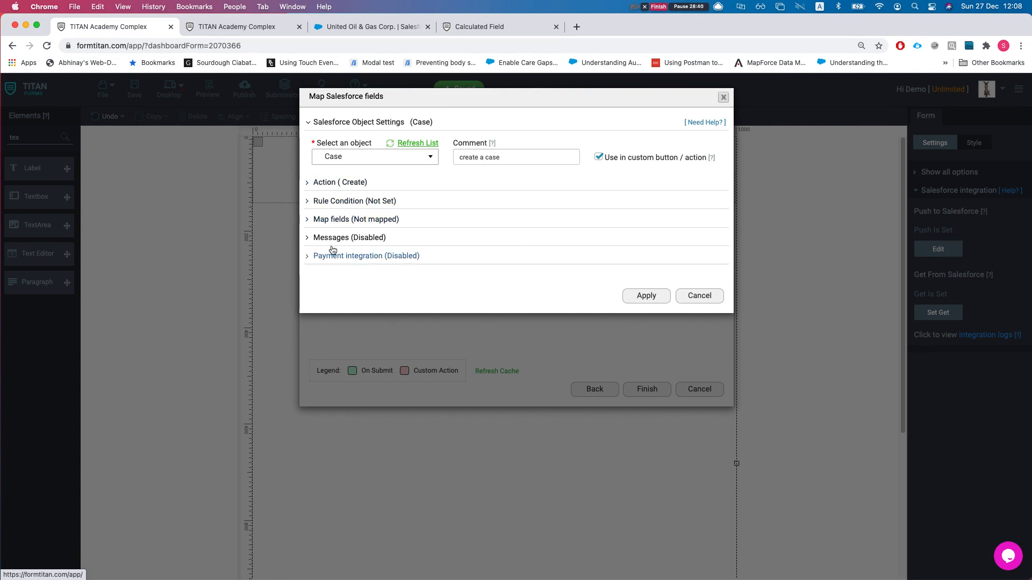
# Map the Salesforce Subject field to the Search Case By Casenumber form field, then apply and finish the push mapping
pyautogui.click(336, 220)
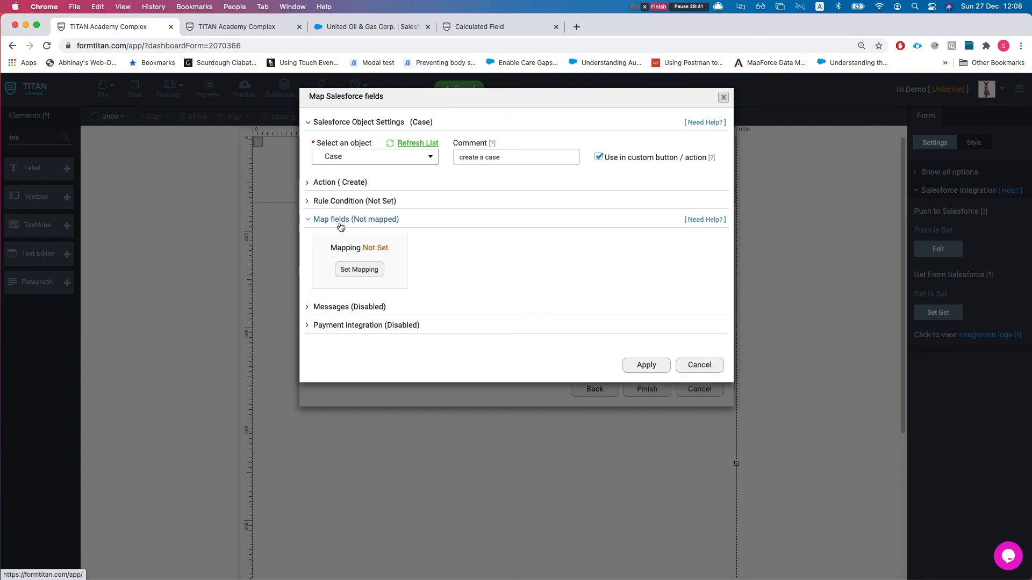
pyautogui.click(359, 269)
pyautogui.click(282, 154)
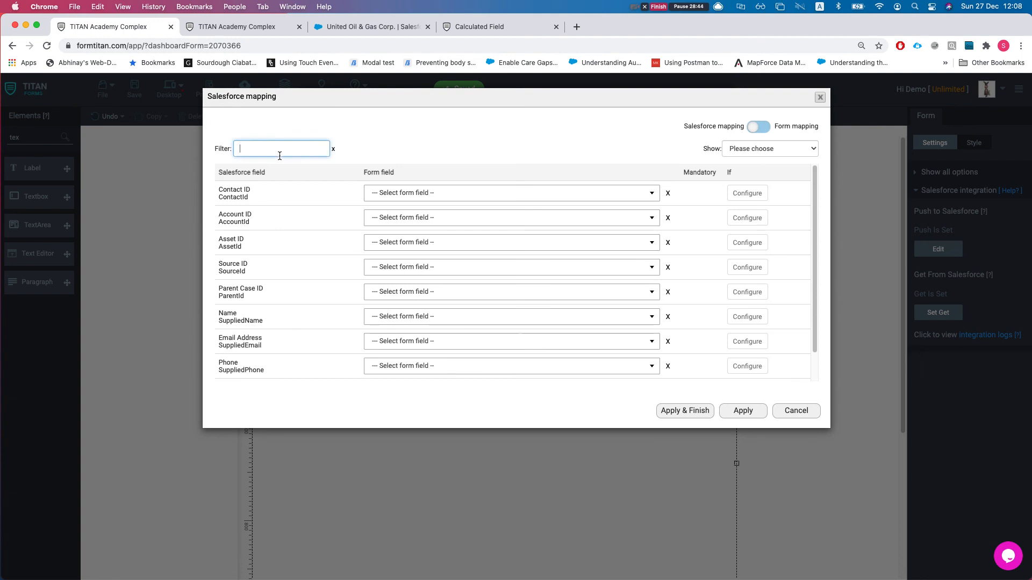
pyautogui.write('subje')
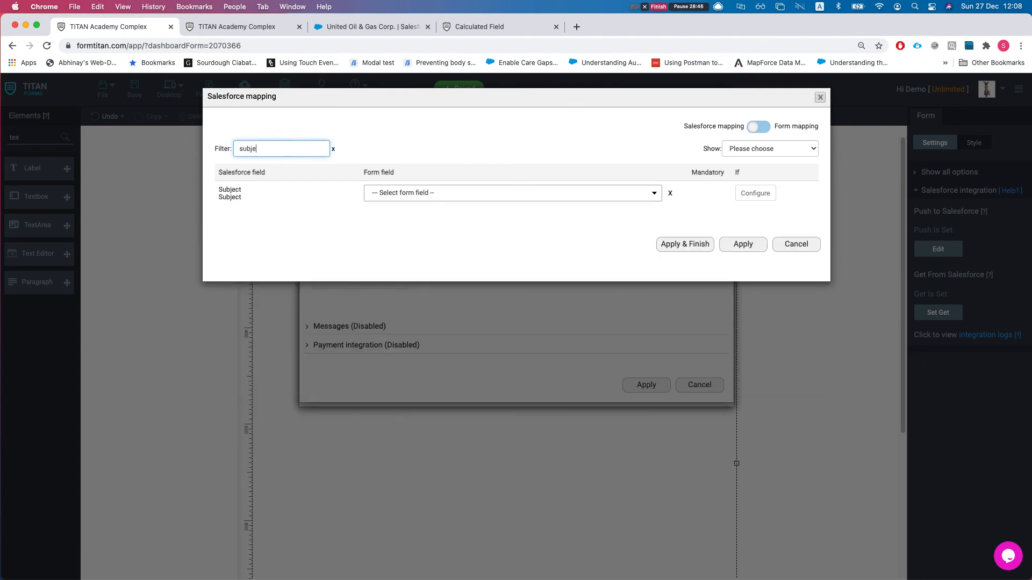
pyautogui.click(388, 200)
pyautogui.write('su')
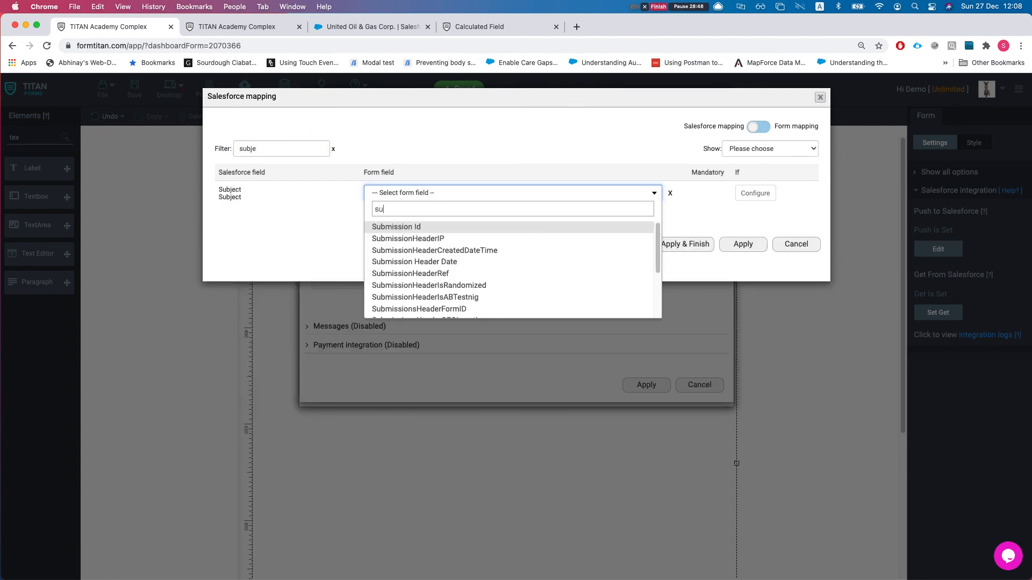
pyautogui.press('BackSpace')
pyautogui.press('BackSpace')
pyautogui.write('case')
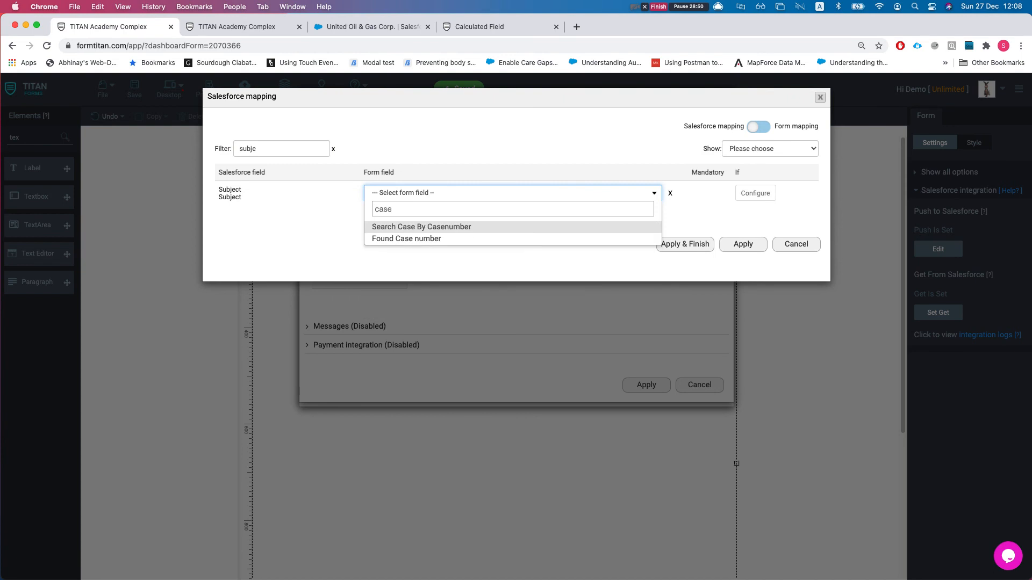
pyautogui.press('Return')
pyautogui.doubleClick(275, 149)
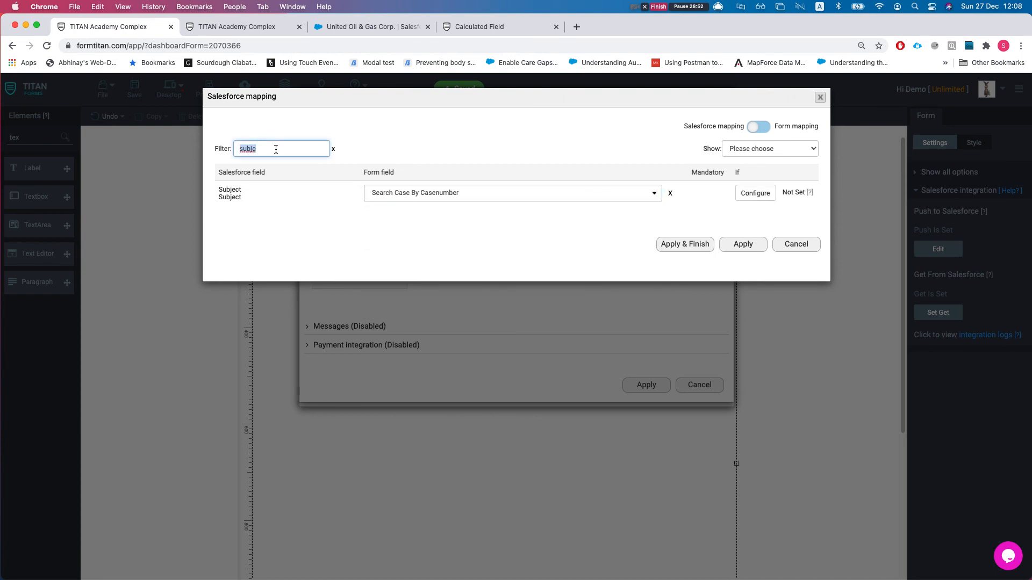
pyautogui.click(421, 259)
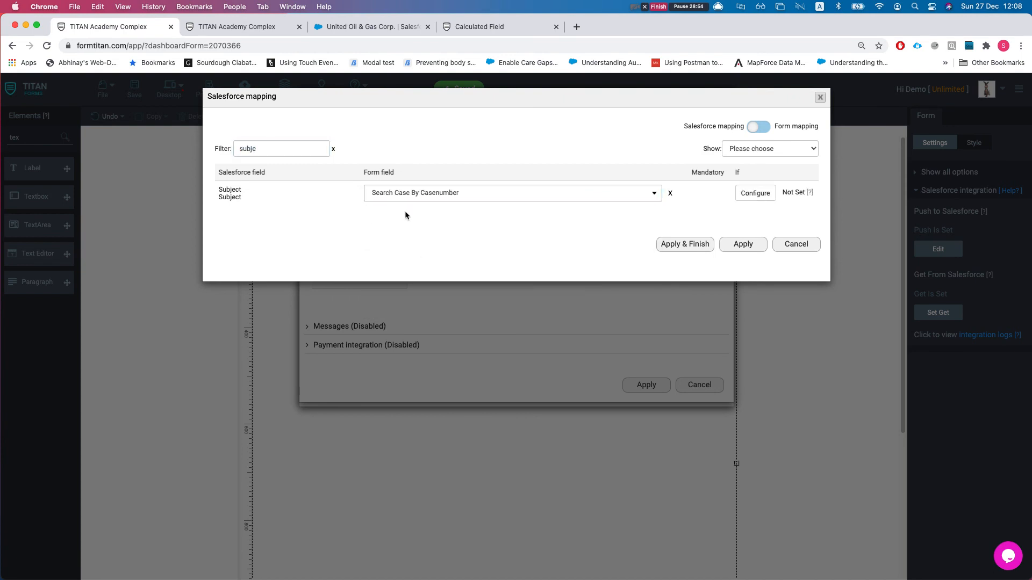
pyautogui.click(739, 246)
pyautogui.click(645, 385)
pyautogui.click(646, 401)
# Save and publish the form, open the published version in a new tab, and return to the form editor
pyautogui.click(417, 266)
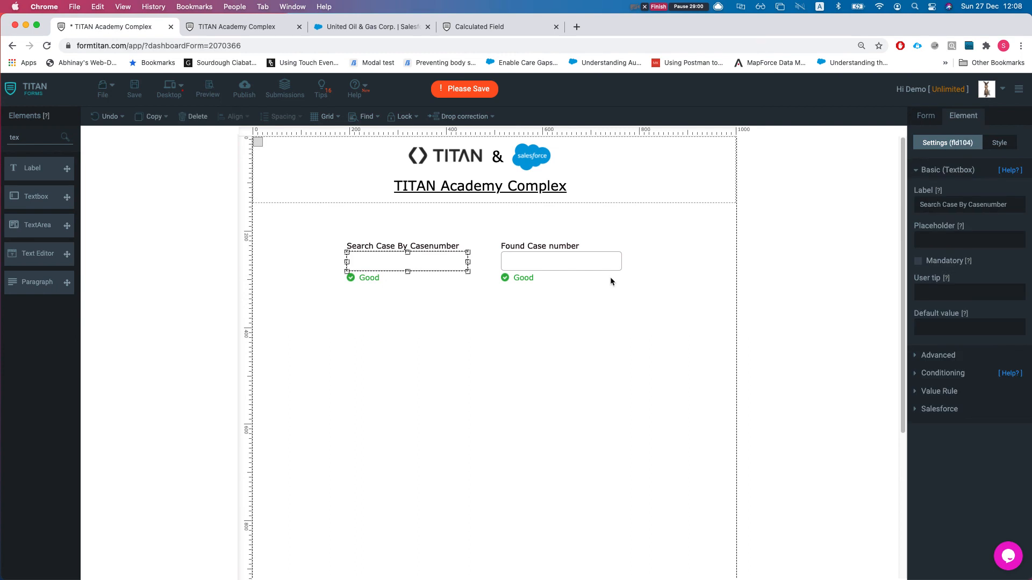
pyautogui.click(134, 88)
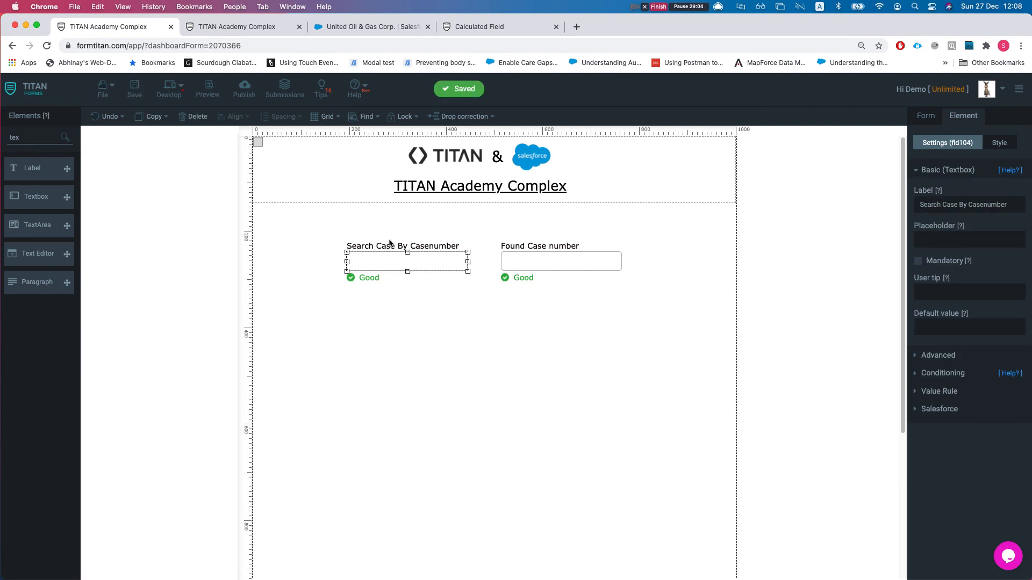
pyautogui.click(244, 88)
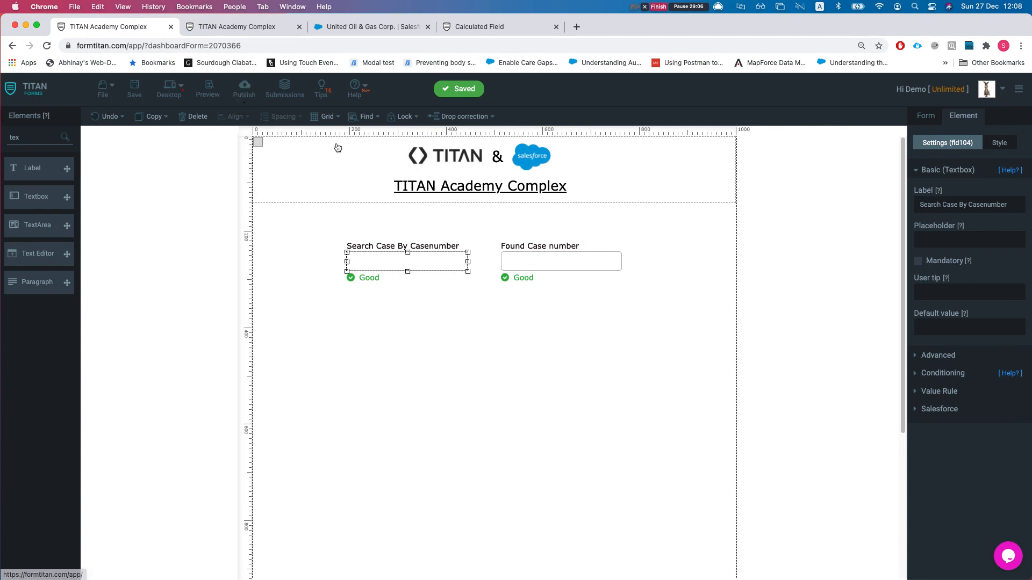
pyautogui.click(650, 136)
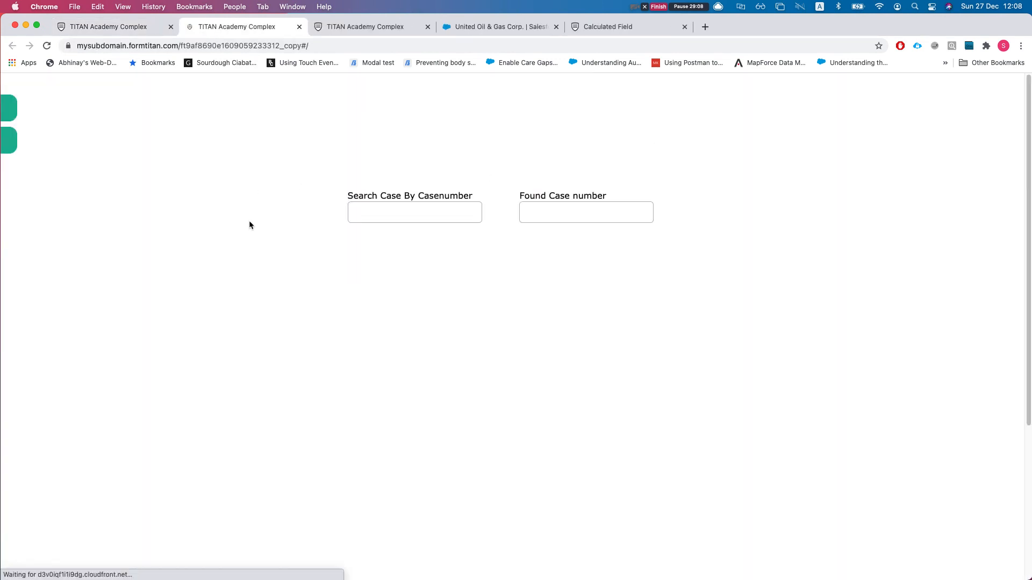
pyautogui.click(111, 29)
pyautogui.click(731, 102)
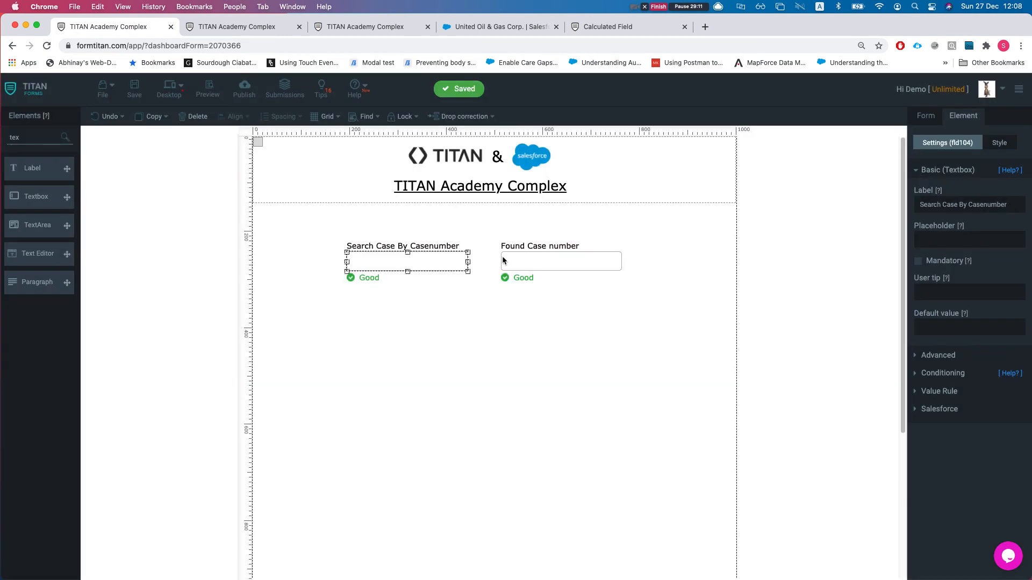
# Create a condition on the Search Case By Casenumber field for when the current field is not empty, with Support Opposite disabled
pyautogui.click(948, 379)
pyautogui.click(935, 259)
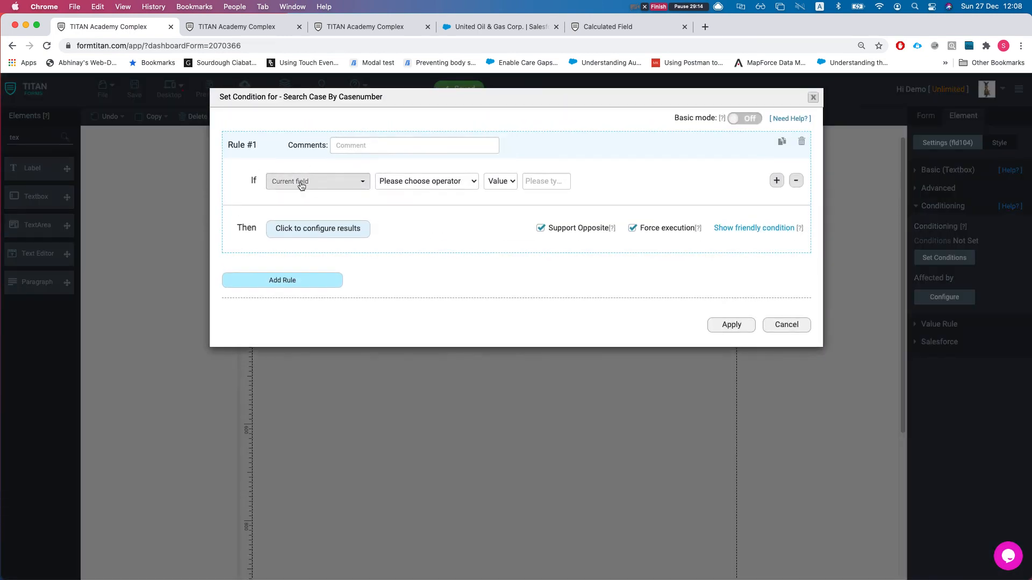
pyautogui.click(344, 184)
pyautogui.click(409, 187)
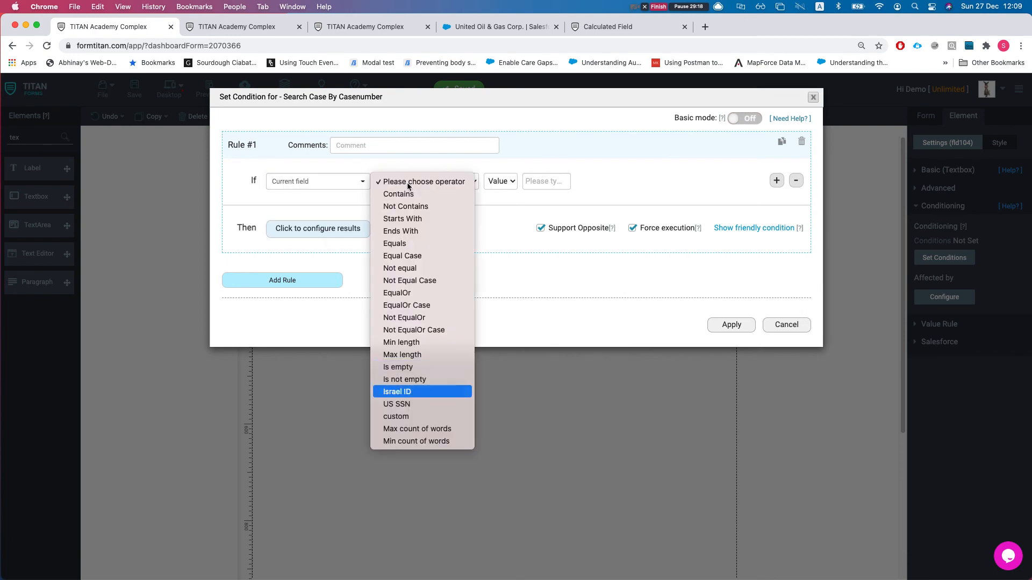
pyautogui.press('Up')
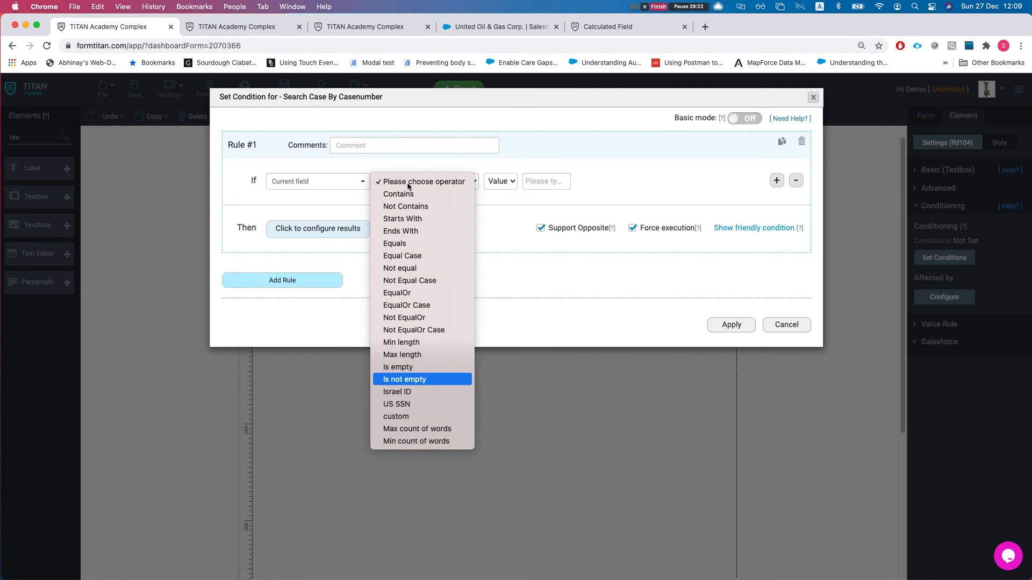
pyautogui.press('Return')
pyautogui.click(585, 231)
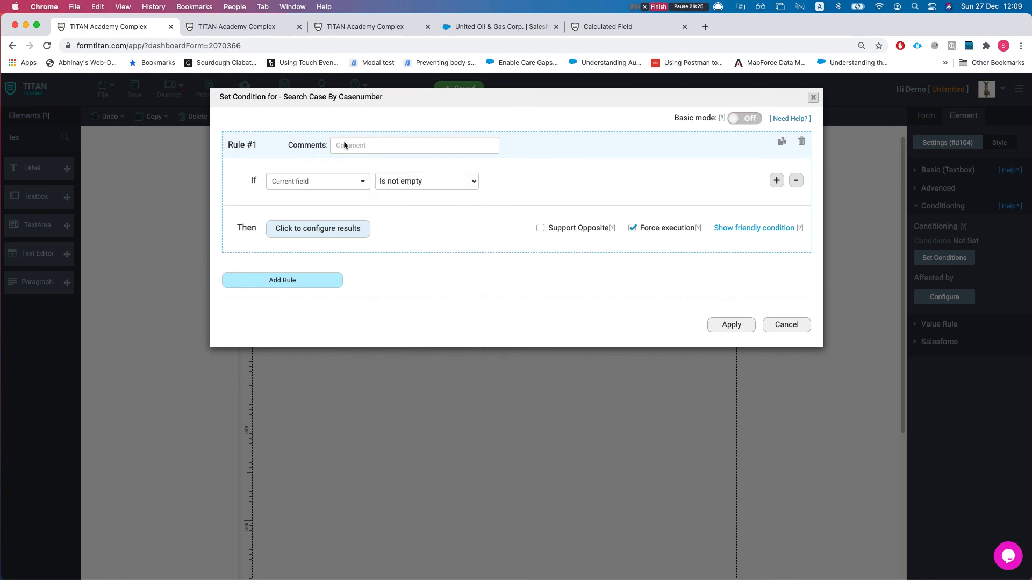
# Add the Salesforce actions "get a case by case number" and "create a case" to the condition's results
pyautogui.click(329, 230)
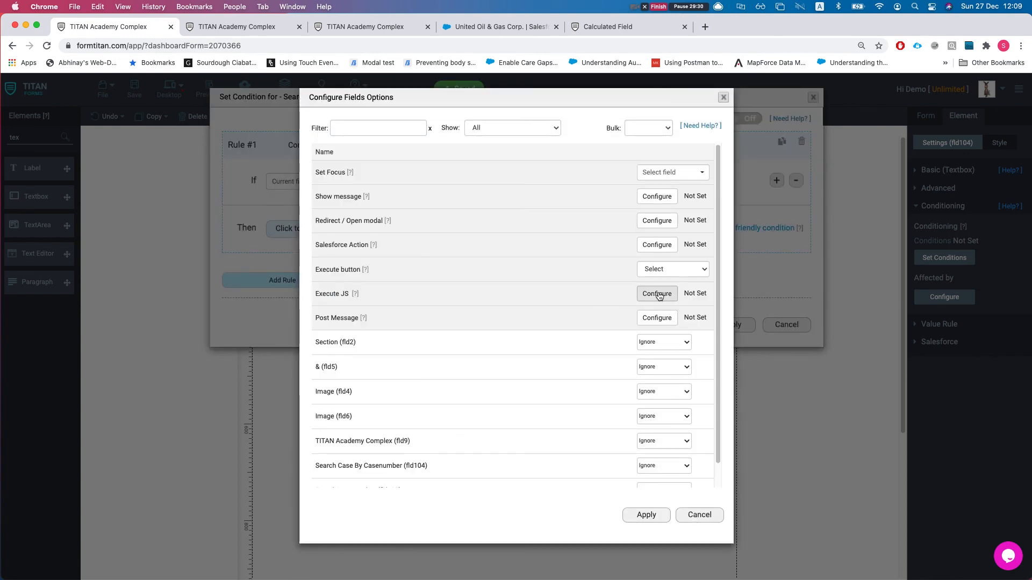
pyautogui.click(642, 245)
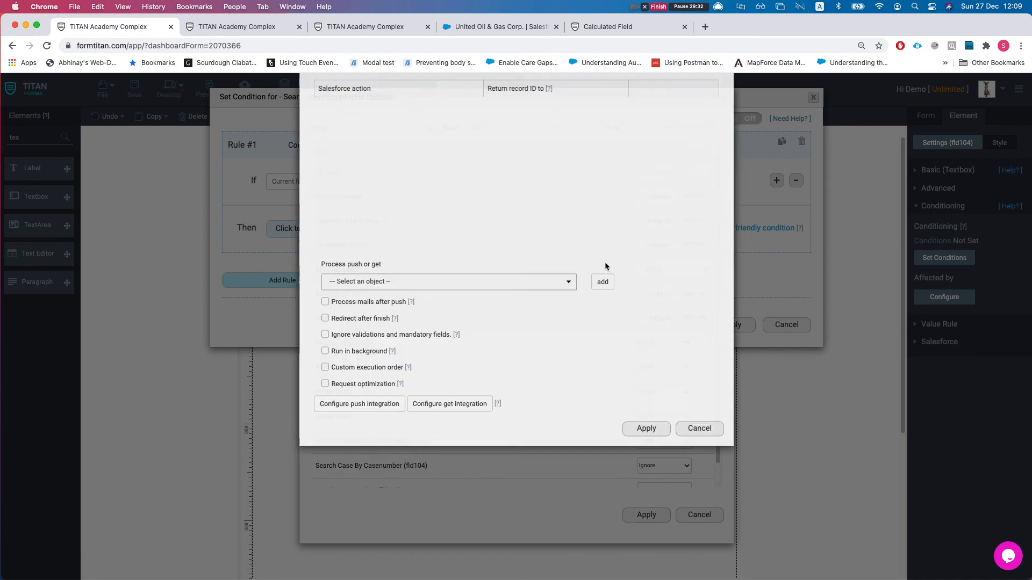
pyautogui.click(425, 319)
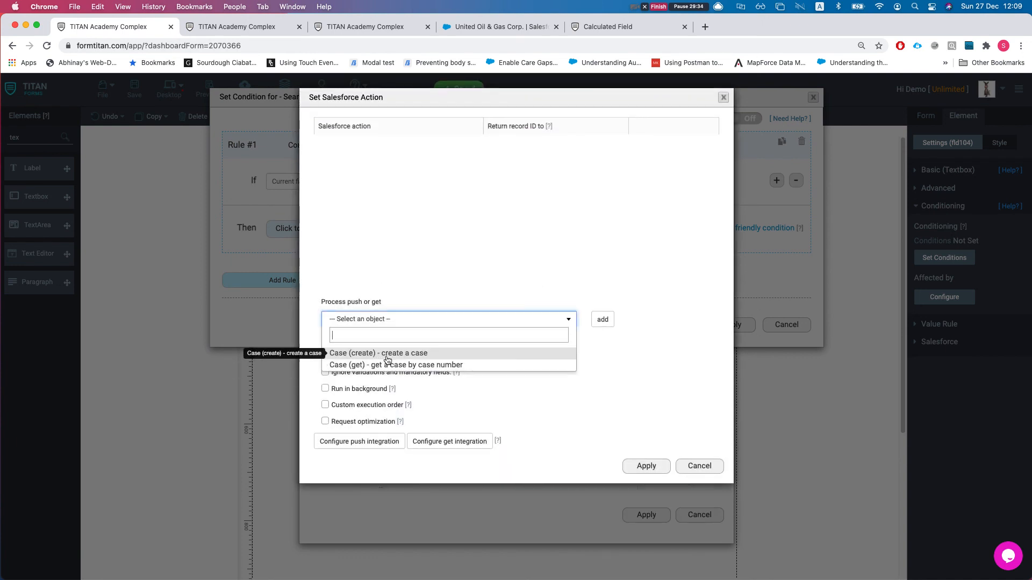
pyautogui.click(387, 365)
pyautogui.click(603, 319)
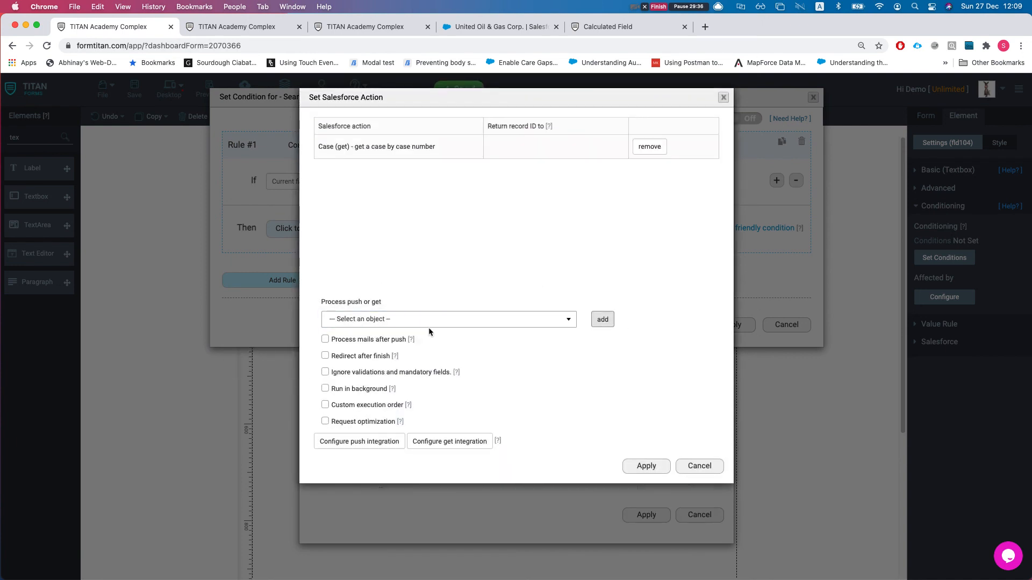
pyautogui.click(423, 320)
pyautogui.click(384, 354)
pyautogui.click(603, 319)
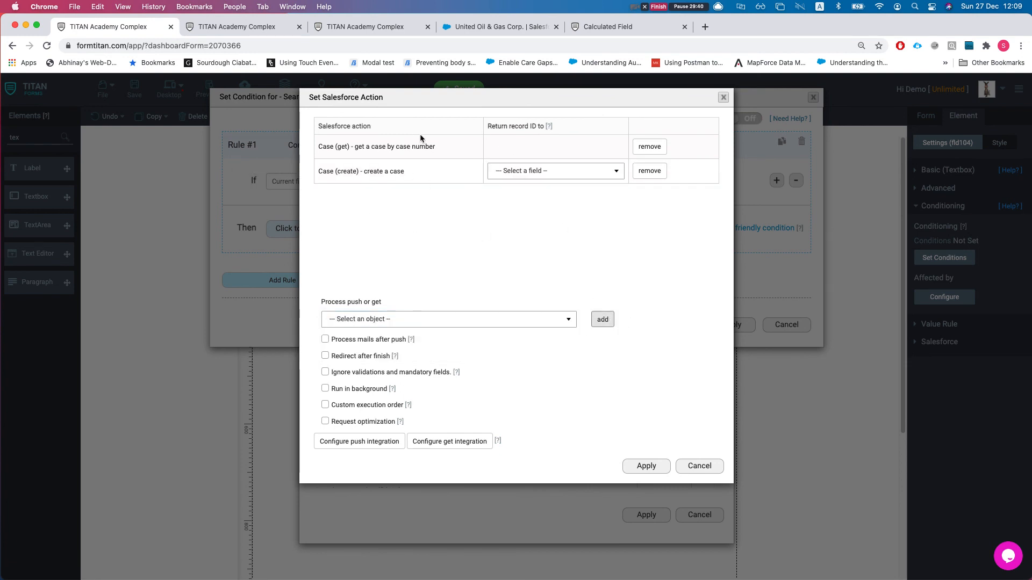
# Apply the Salesforce actions and the field condition, and save the form
pyautogui.click(649, 469)
pyautogui.click(650, 516)
pyautogui.click(726, 329)
pyautogui.click(130, 89)
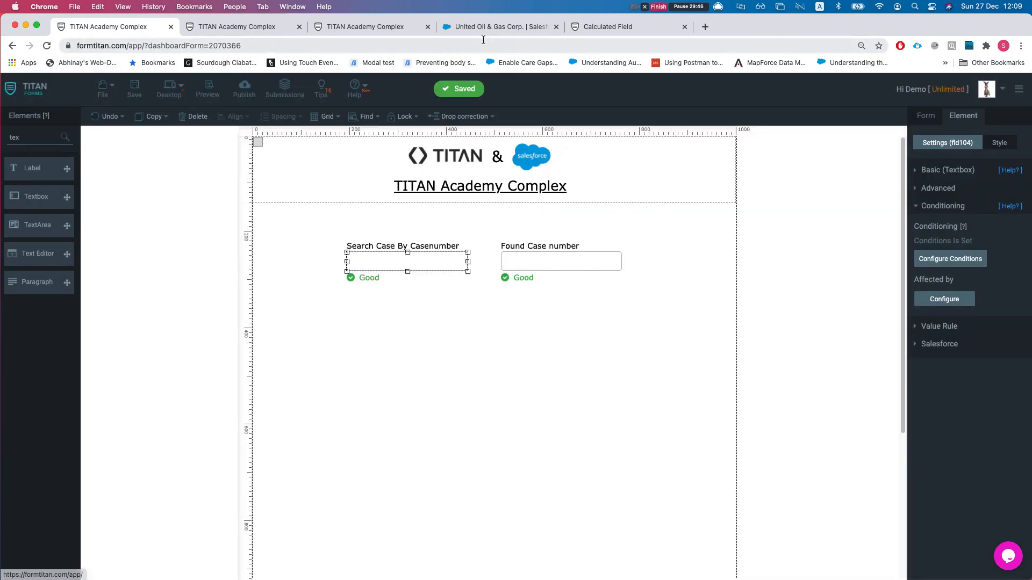
# Switch to Salesforce, open the recently viewed case, and copy its case number
pyautogui.click(489, 26)
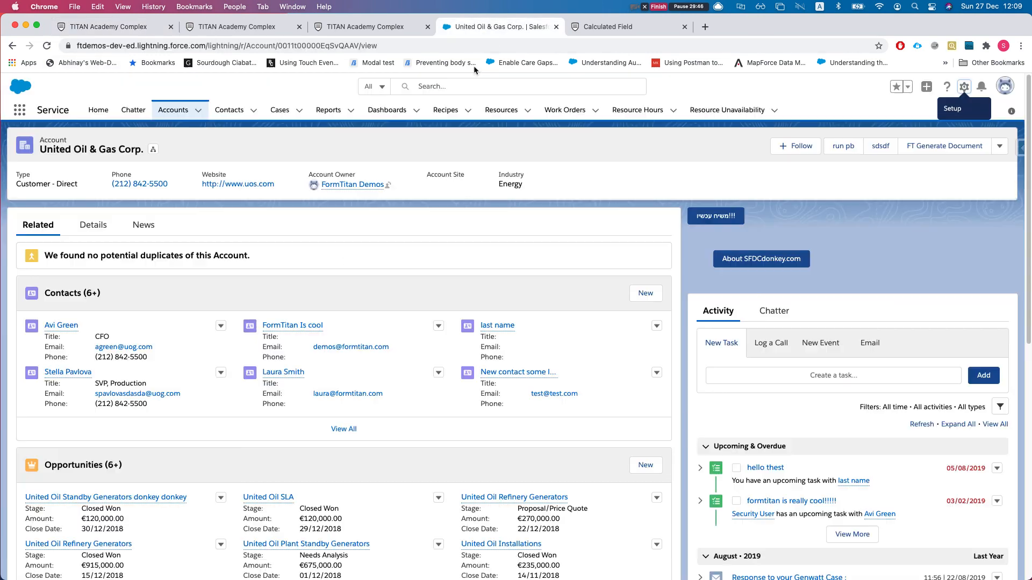
pyautogui.click(266, 120)
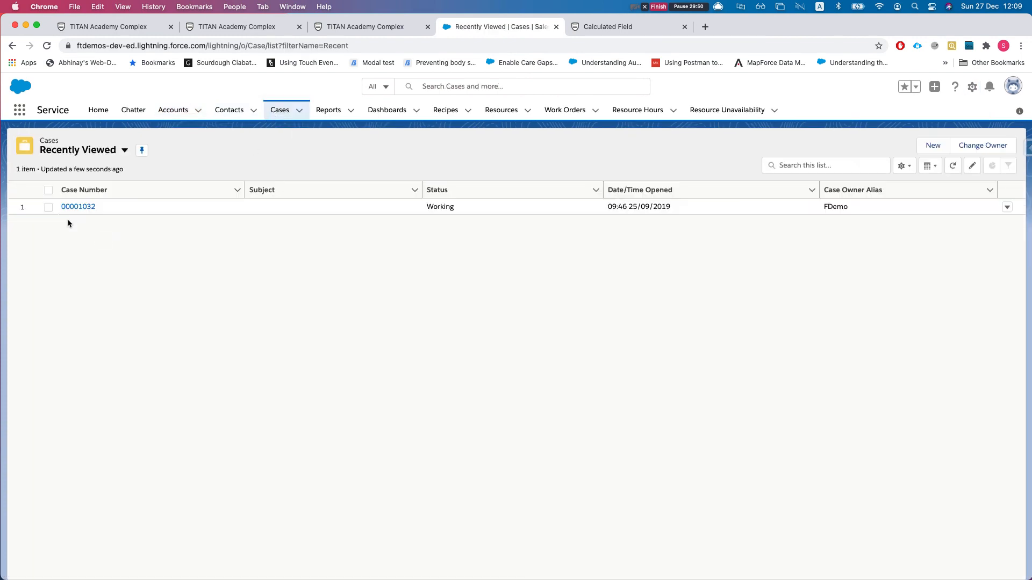
pyautogui.click(82, 207)
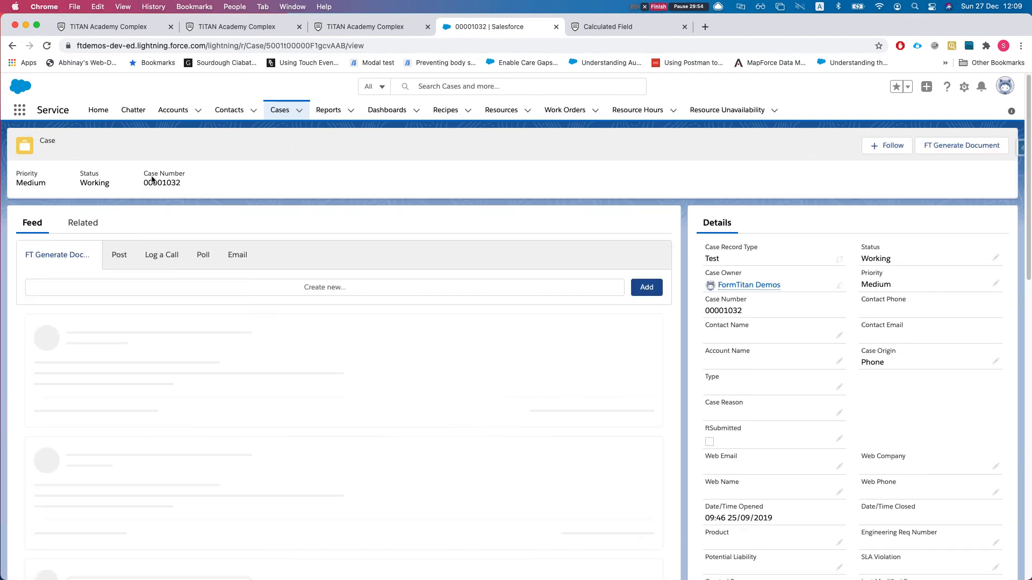
pyautogui.doubleClick(181, 185)
pyautogui.press('super+c')
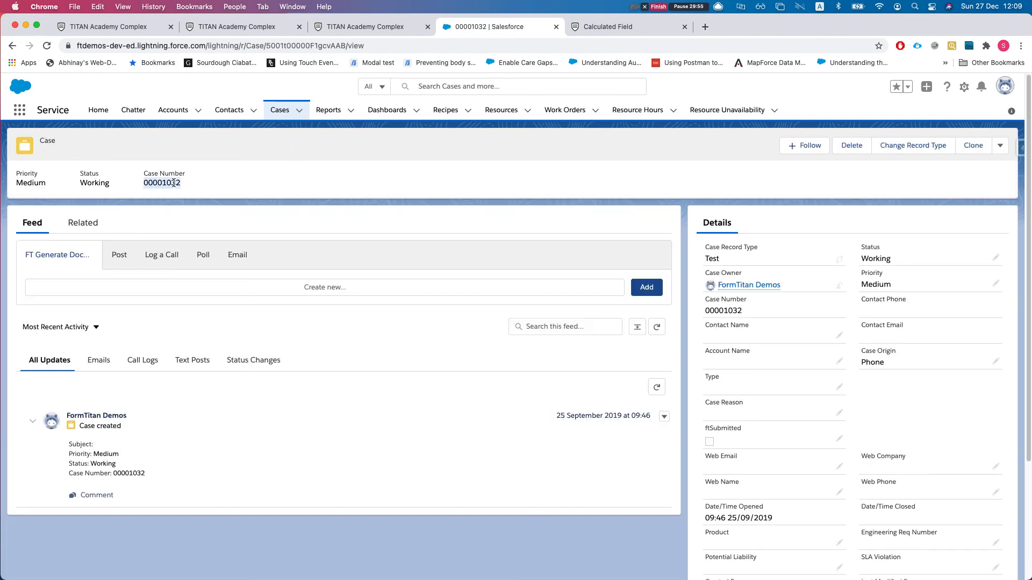
# Reload the published form and test the search by pasting the copied case number into Search Case By Casenumber
pyautogui.click(213, 28)
pyautogui.press('super+r')
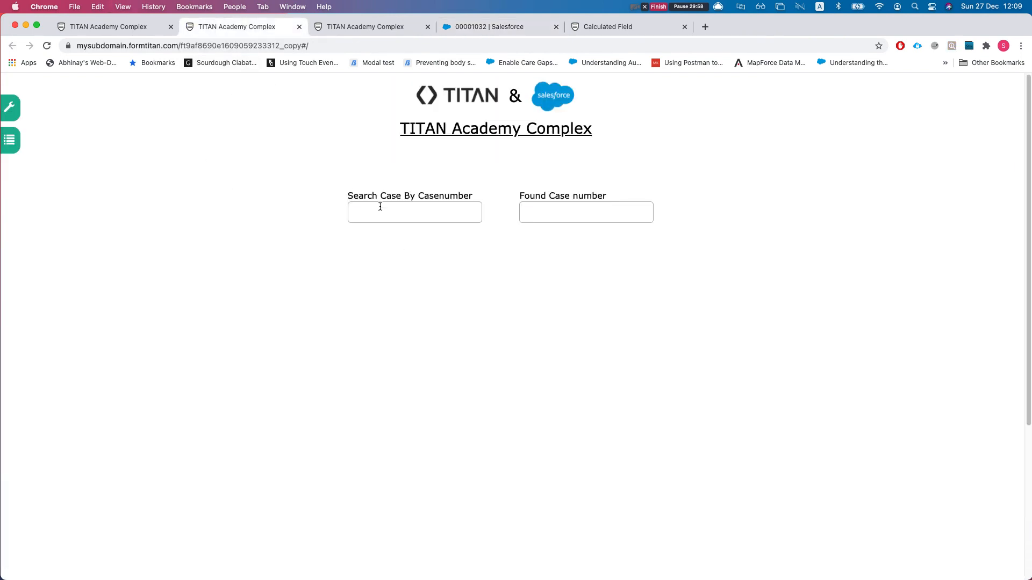
pyautogui.click(381, 203)
pyautogui.press('super+v')
pyautogui.click(243, 212)
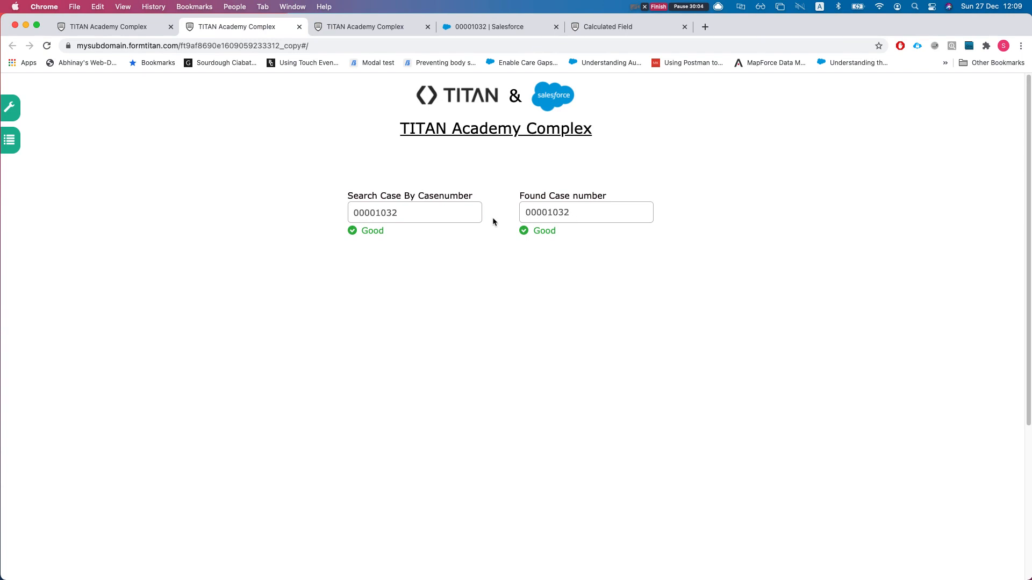
pyautogui.moveTo(529, 212)
pyautogui.mouseDown()
pyautogui.moveTo(578, 213)
pyautogui.moveTo(521, 212)
pyautogui.mouseUp()
# Open the form's Salesforce integration logs from the editor and examine the latest entry's date, status and message
pyautogui.click(106, 27)
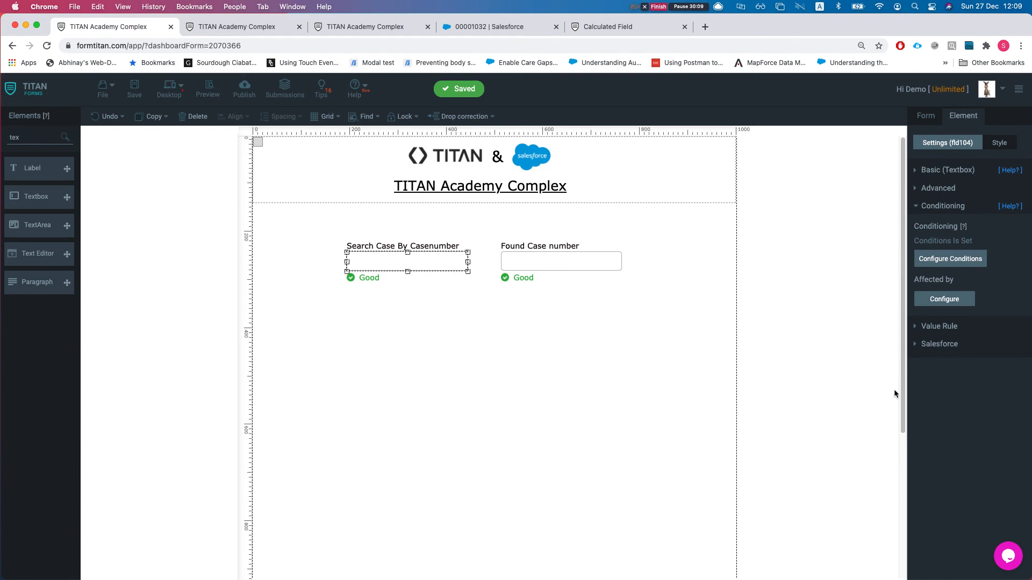
pyautogui.click(950, 208)
pyautogui.click(926, 117)
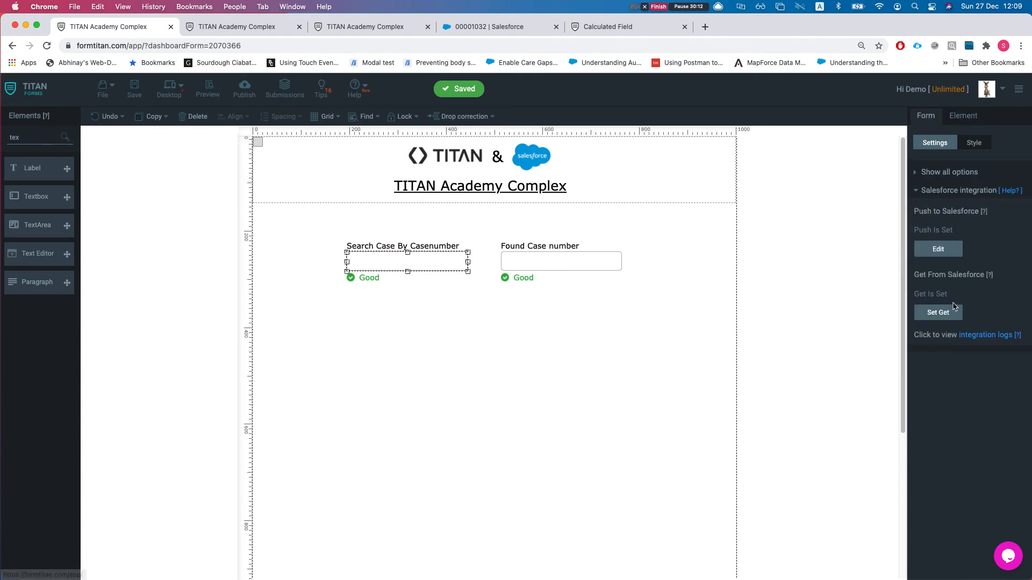
pyautogui.click(975, 337)
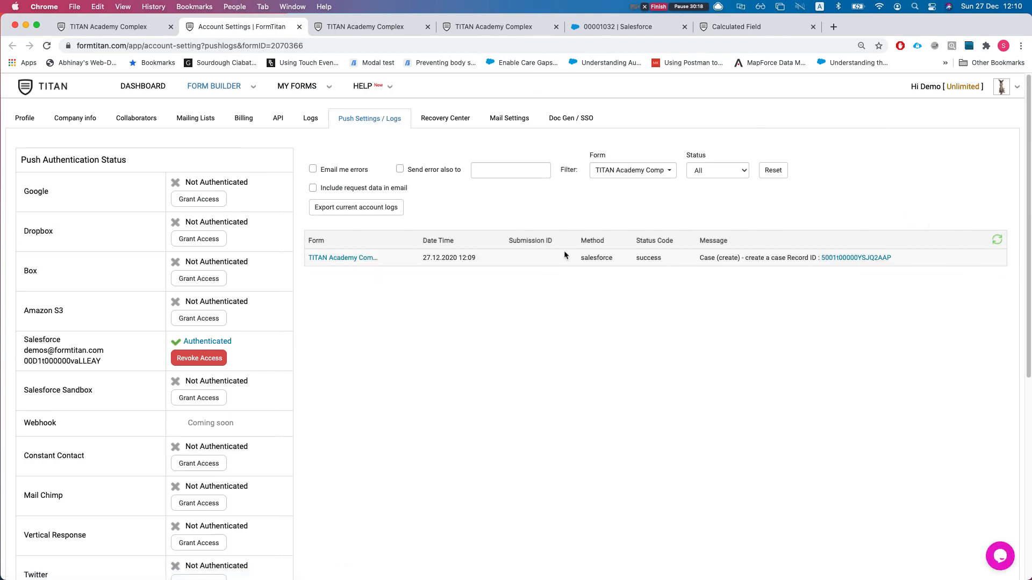
pyautogui.moveTo(430, 258); pyautogui.dragTo(546, 263)
pyautogui.moveTo(708, 259); pyautogui.dragTo(785, 258)
pyautogui.click(710, 259)
pyautogui.click(781, 258)
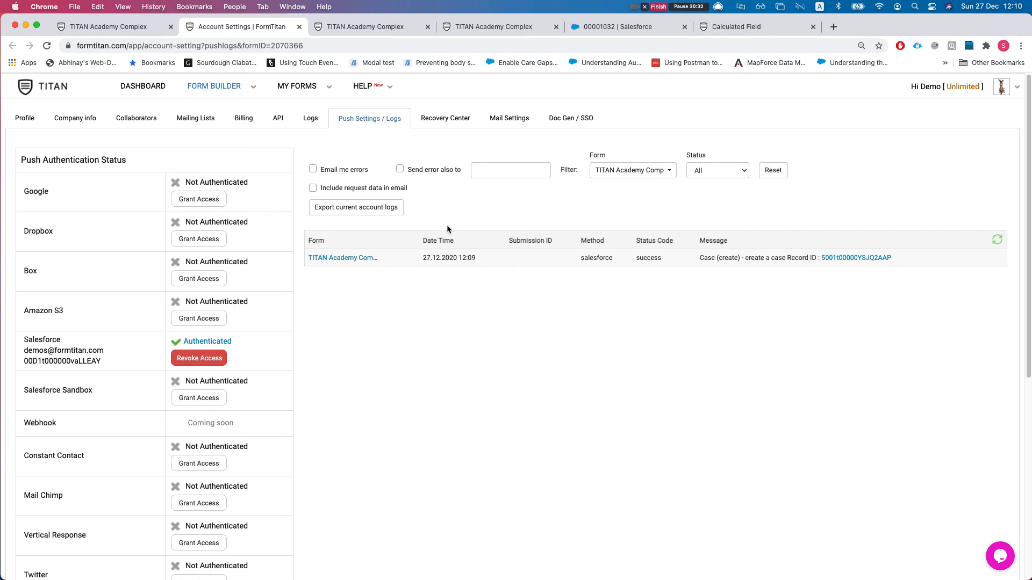
# In the form editor, set a rule condition on the "create a case" push mapping requiring Found Case number to be empty
pyautogui.click(156, 27)
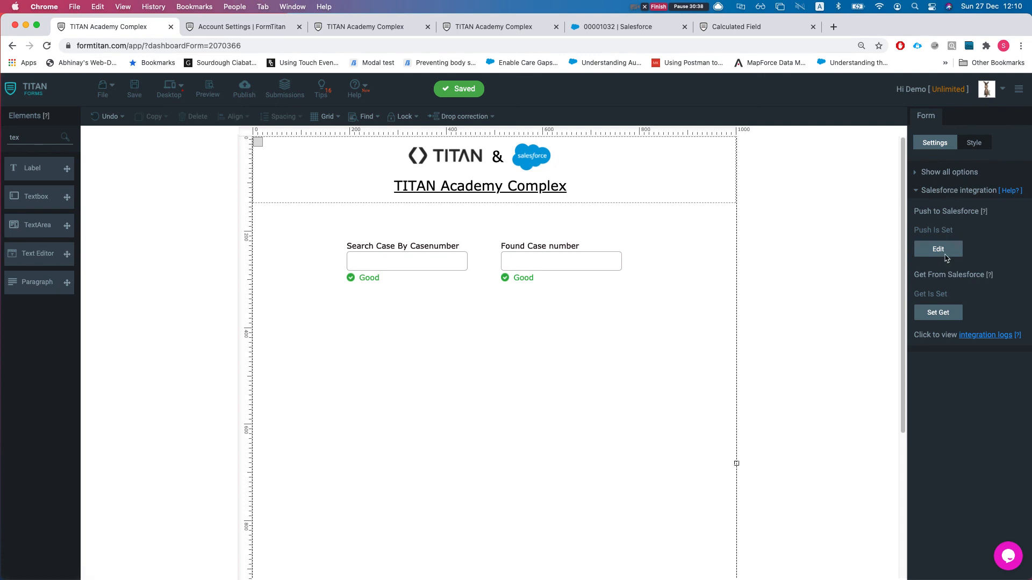
pyautogui.click(937, 249)
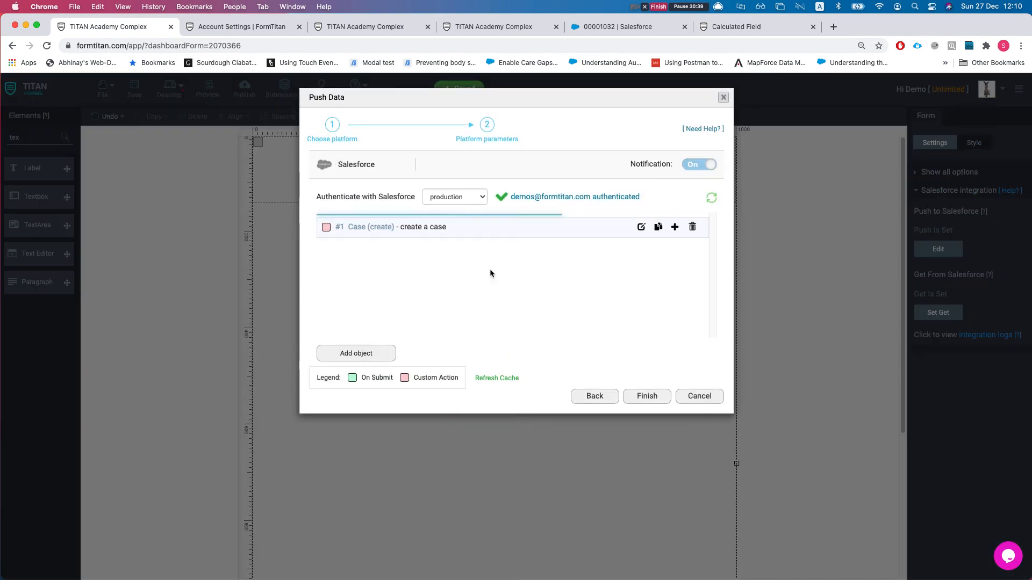
pyautogui.click(640, 228)
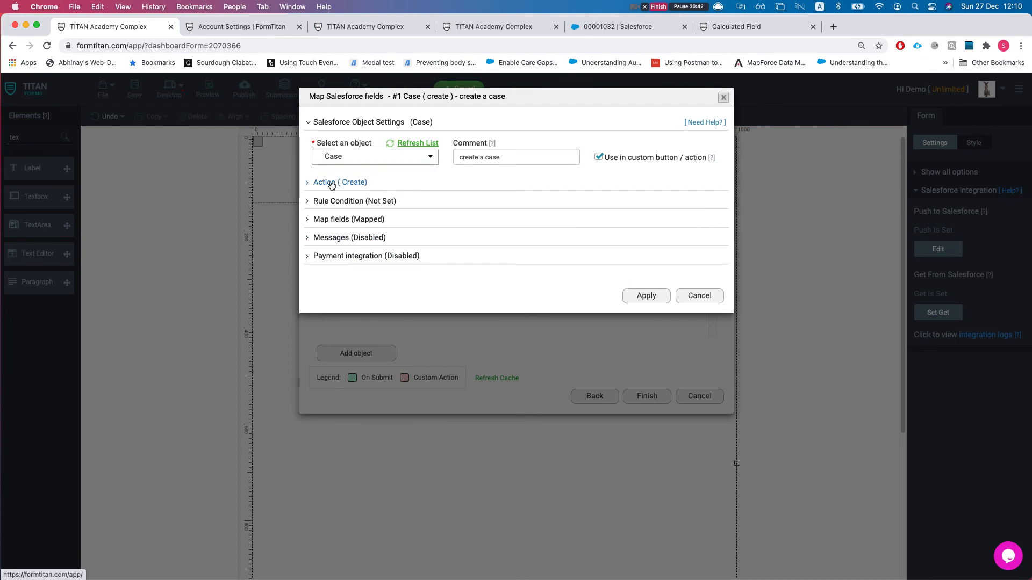
pyautogui.click(332, 184)
pyautogui.click(333, 187)
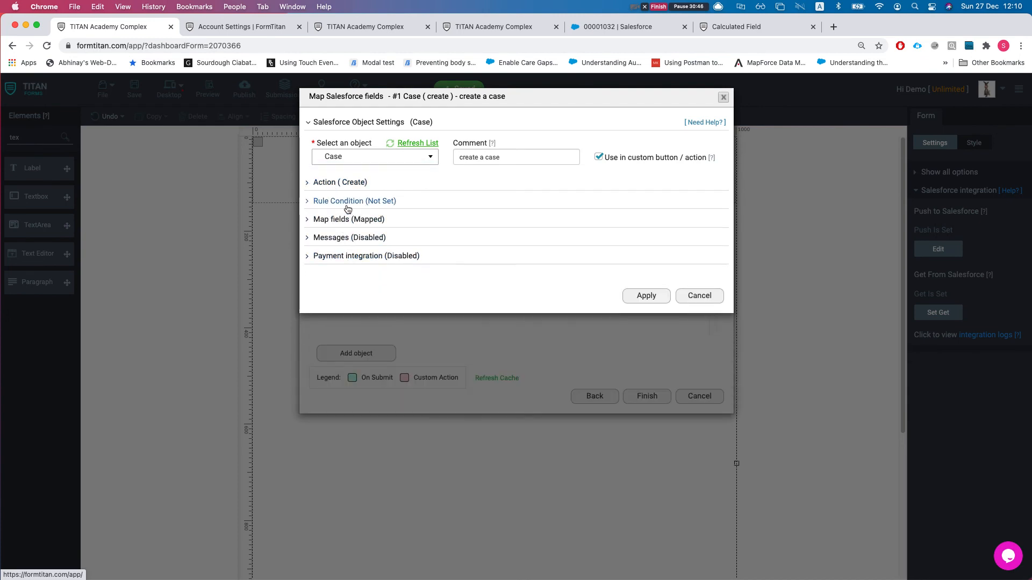
pyautogui.click(333, 201)
pyautogui.click(348, 249)
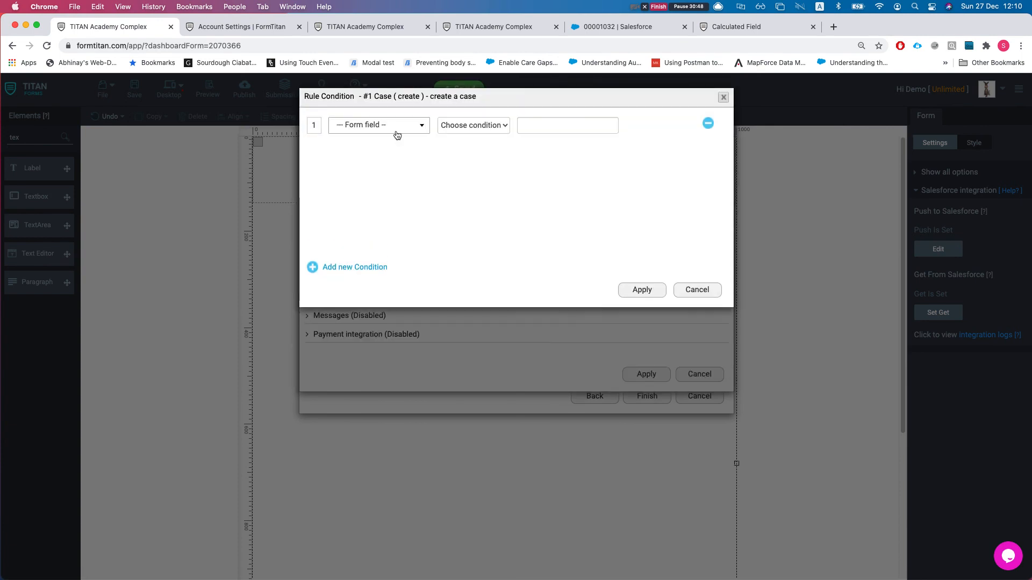
pyautogui.click(384, 126)
pyautogui.click(377, 169)
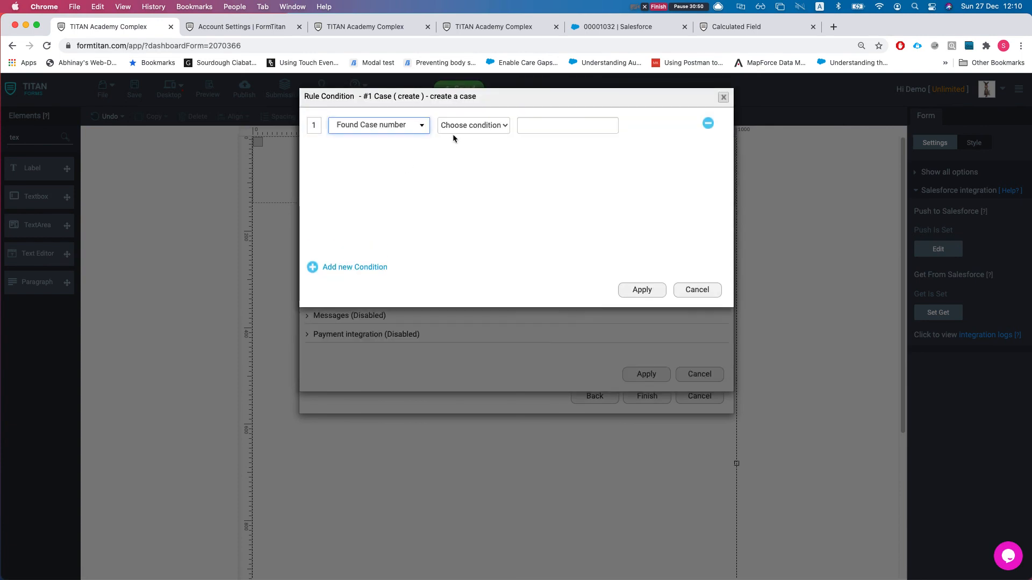
pyautogui.click(469, 129)
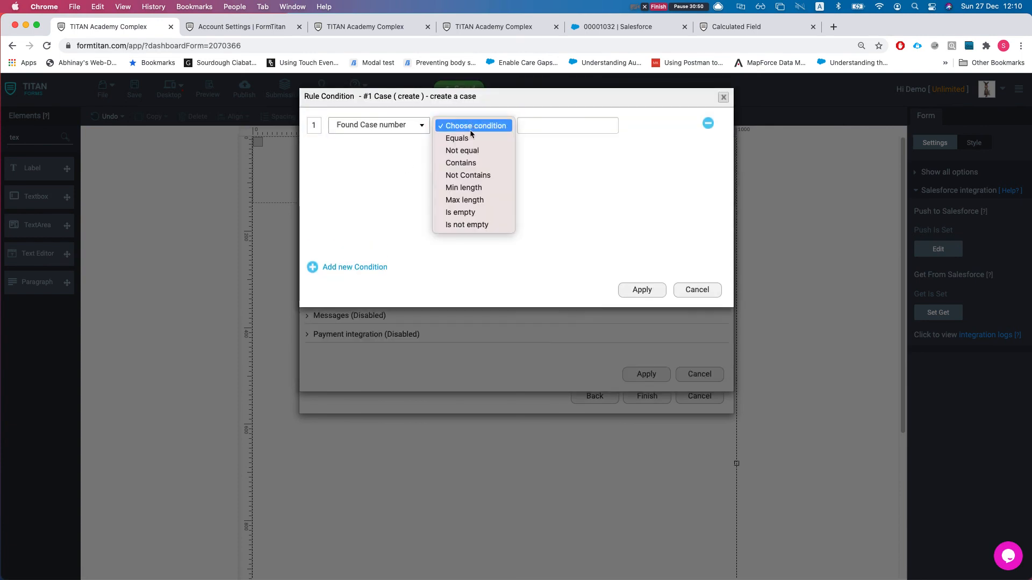
pyautogui.click(470, 213)
pyautogui.click(641, 289)
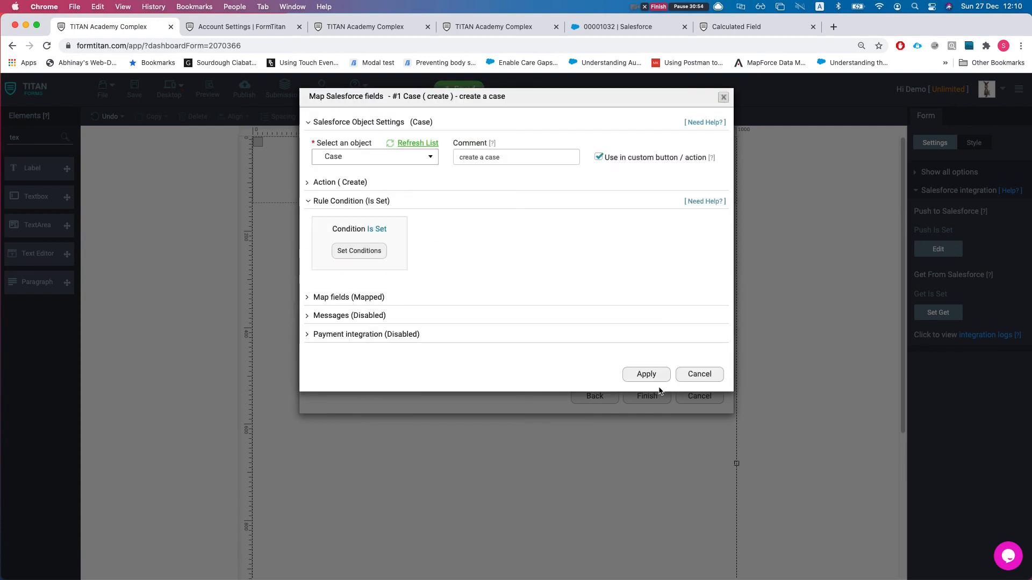
# Apply and finish the Case push mapping, then save the form
pyautogui.click(646, 374)
pyautogui.click(647, 397)
pyautogui.click(135, 91)
# Enable custom execution order for the Salesforce actions in the Search Case By Casenumber field's condition
pyautogui.click(385, 266)
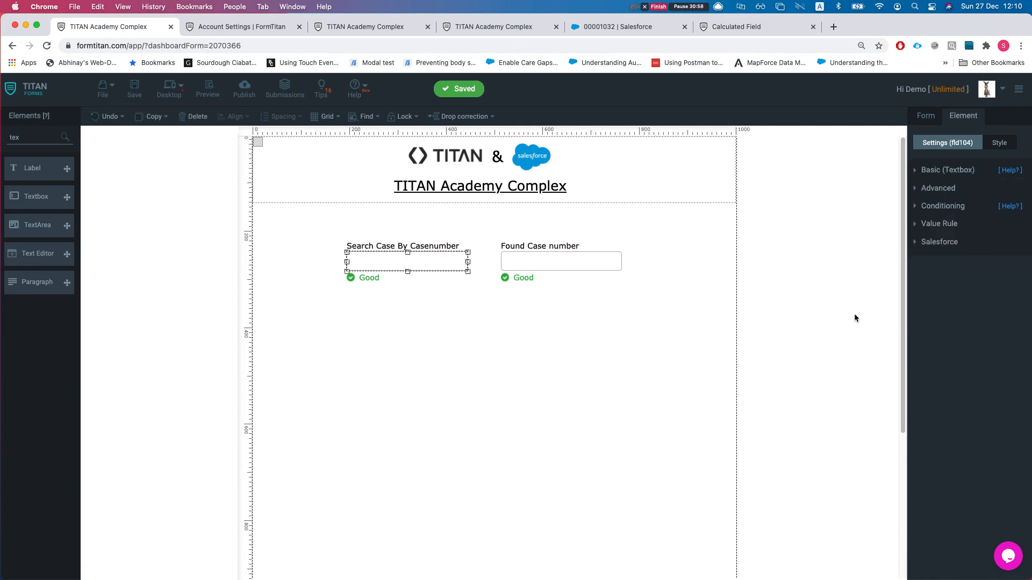
pyautogui.click(937, 207)
pyautogui.click(948, 258)
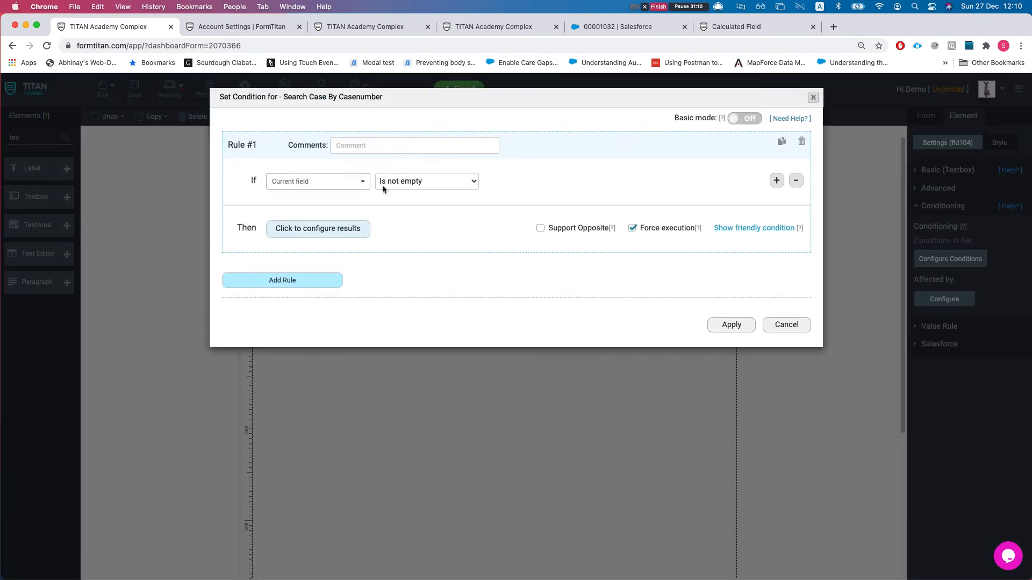
pyautogui.click(357, 228)
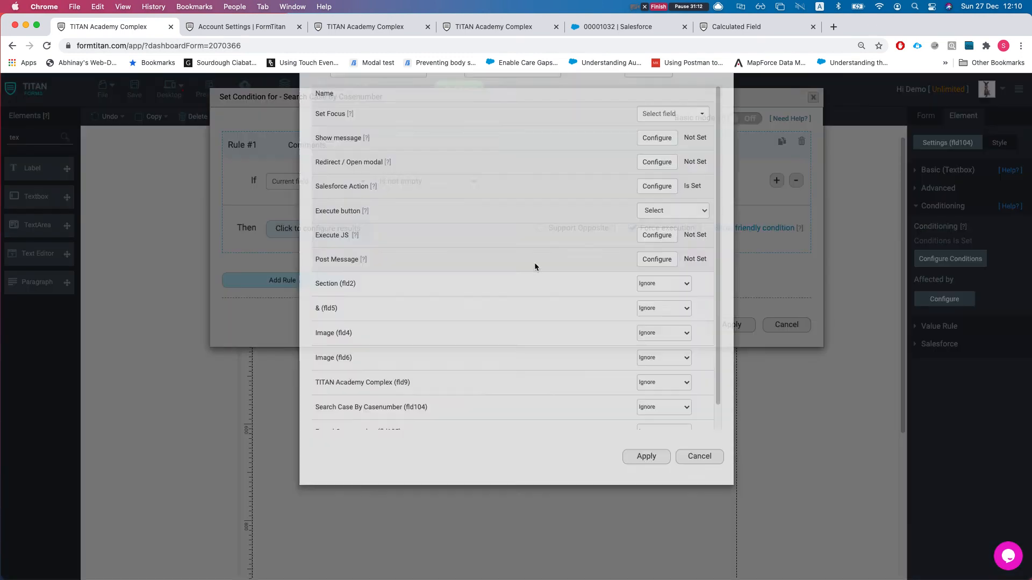
pyautogui.click(656, 245)
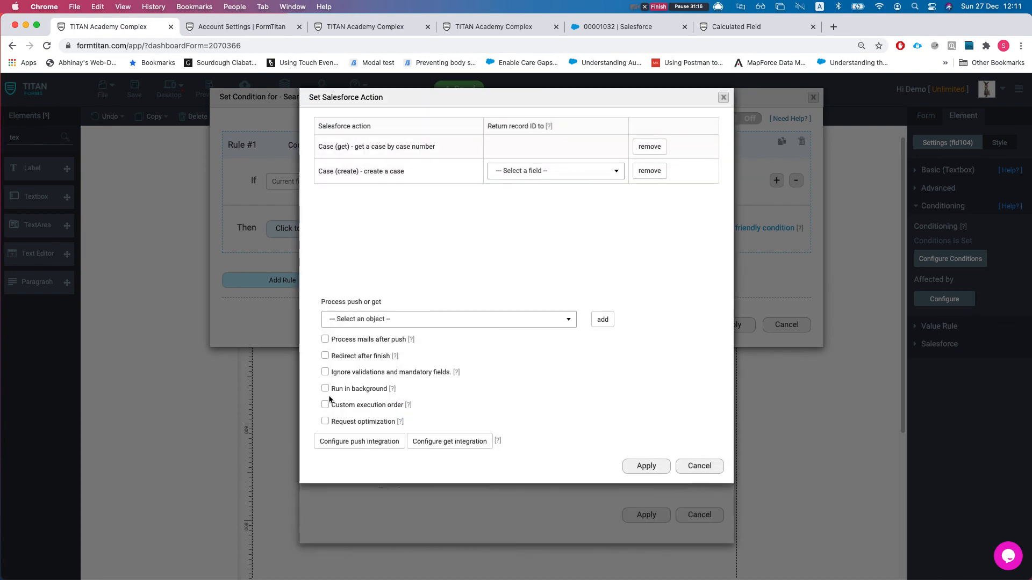
pyautogui.click(325, 406)
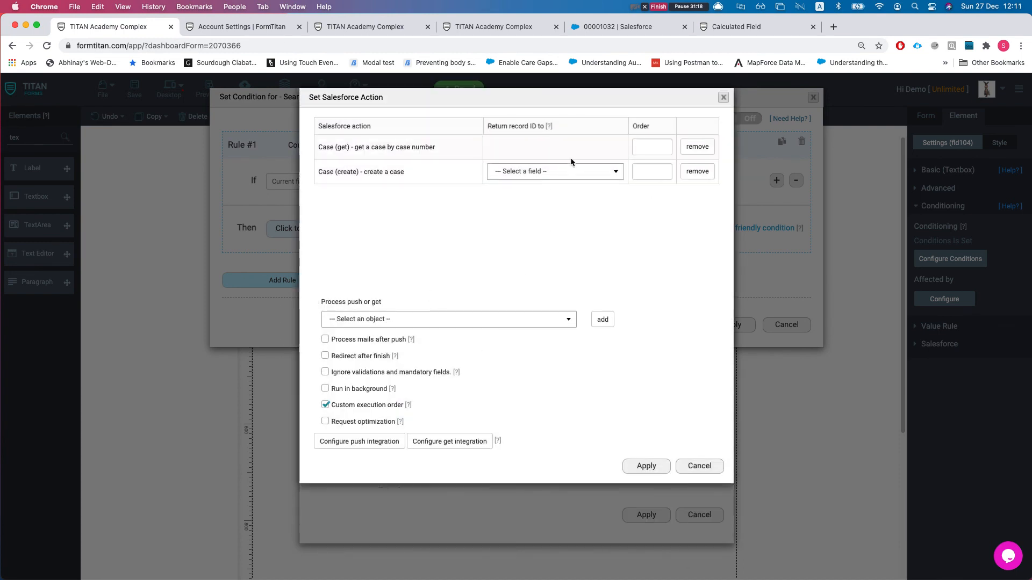
# Set the get-case action's order to 1, fill in the create-case action's order, and apply the Salesforce action settings
pyautogui.click(657, 145)
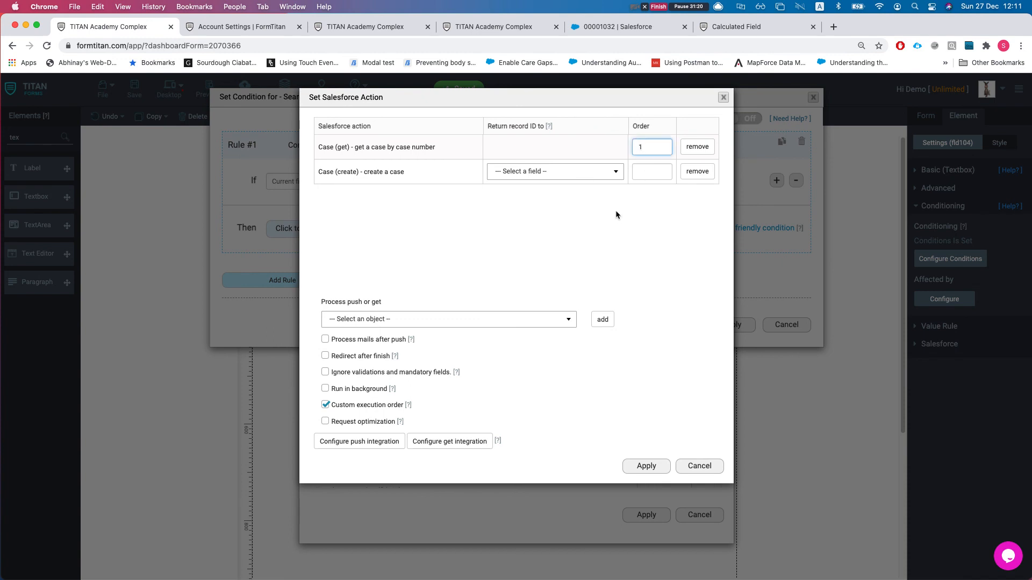
pyautogui.click(660, 168)
pyautogui.click(584, 297)
pyautogui.click(644, 467)
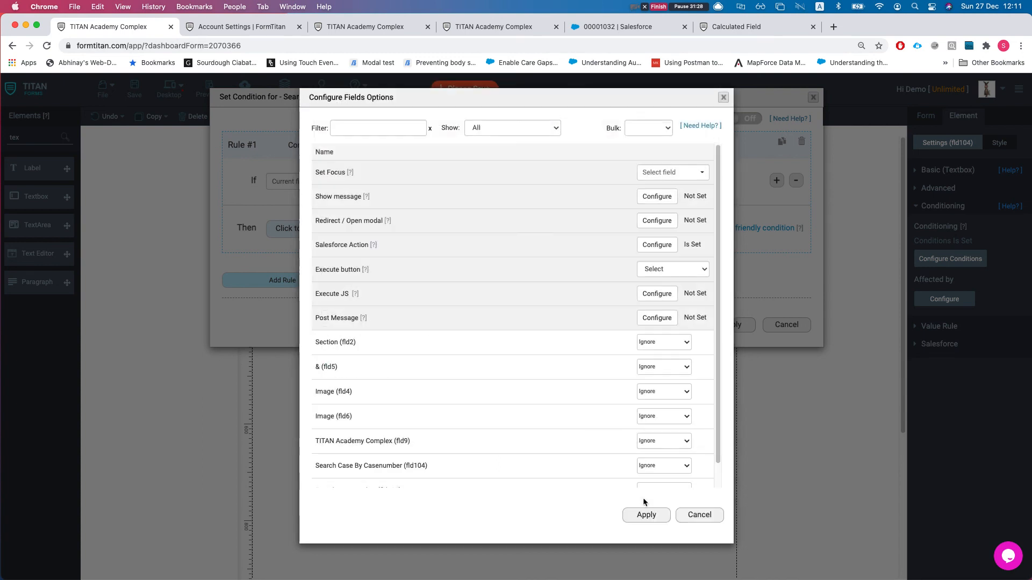
# Apply the field options and the condition rule of the Search Case By Casenumber field, then save the form
pyautogui.click(644, 515)
pyautogui.click(723, 324)
pyautogui.click(135, 90)
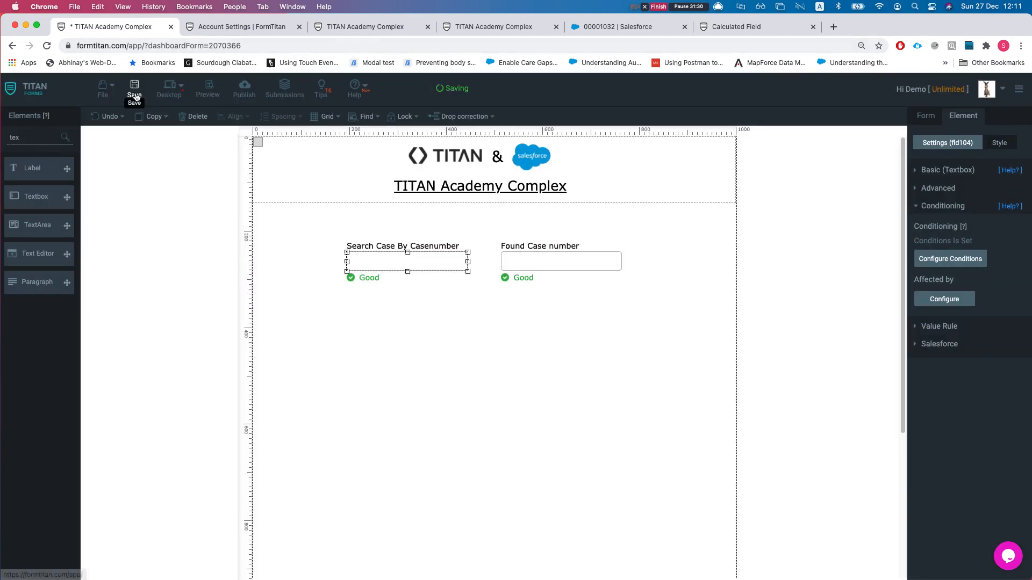
# Open the created case in Salesforce from the record link in the push log and delete it
pyautogui.click(238, 29)
pyautogui.click(856, 258)
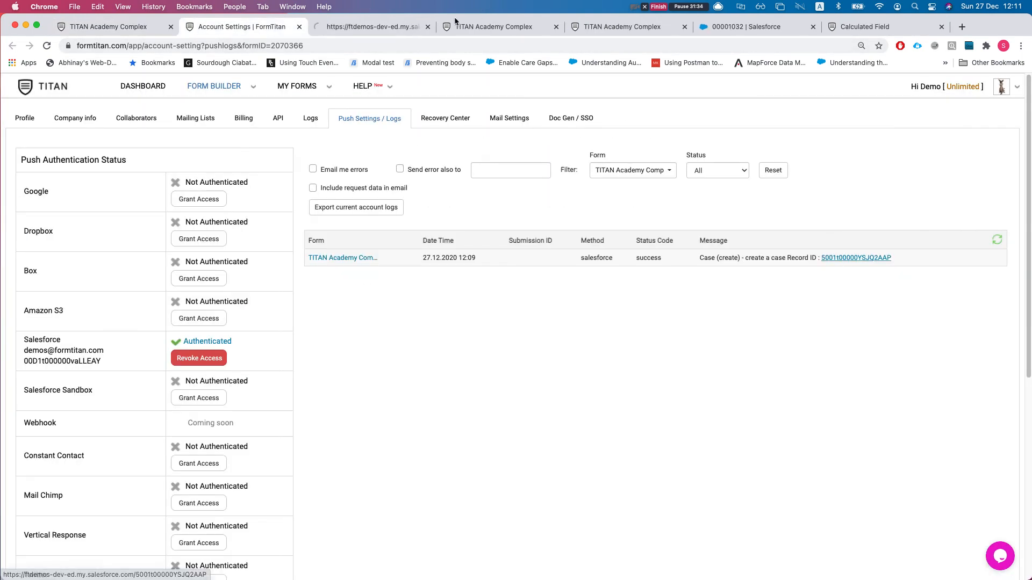
pyautogui.click(394, 25)
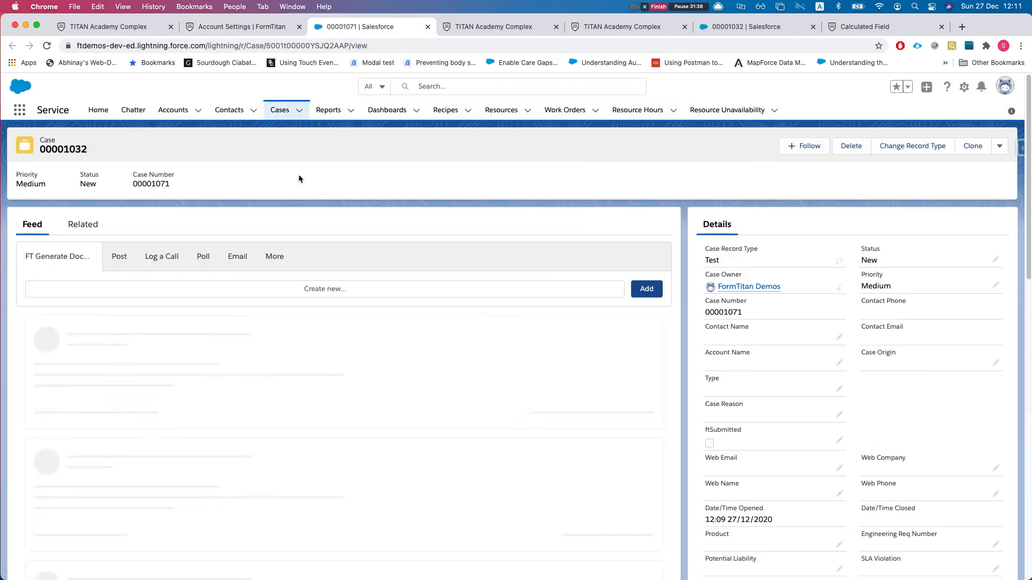
pyautogui.click(846, 146)
pyautogui.click(660, 356)
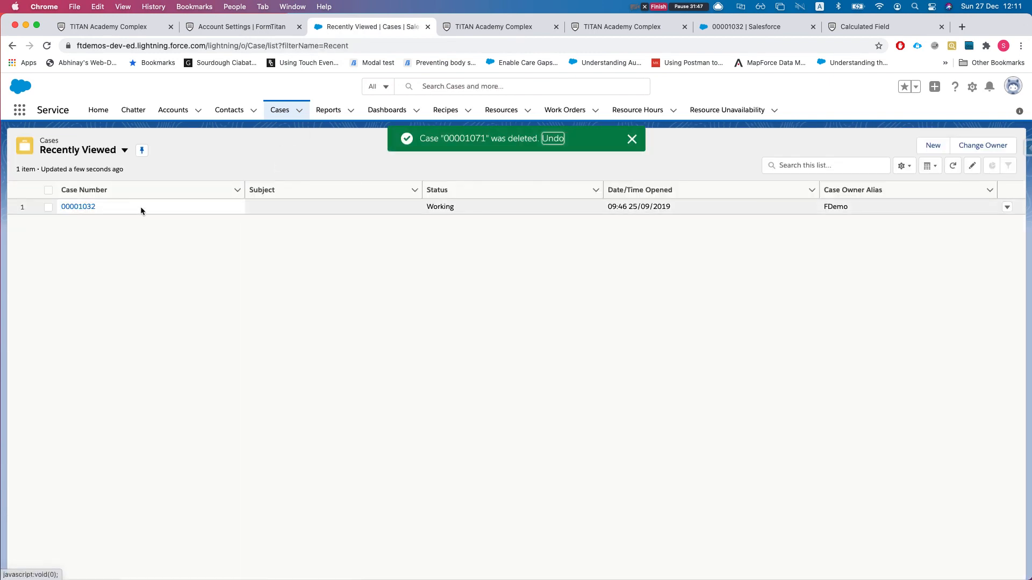
# Open case 00001032 from the recently viewed cases and copy its case number
pyautogui.click(93, 207)
pyautogui.click(631, 143)
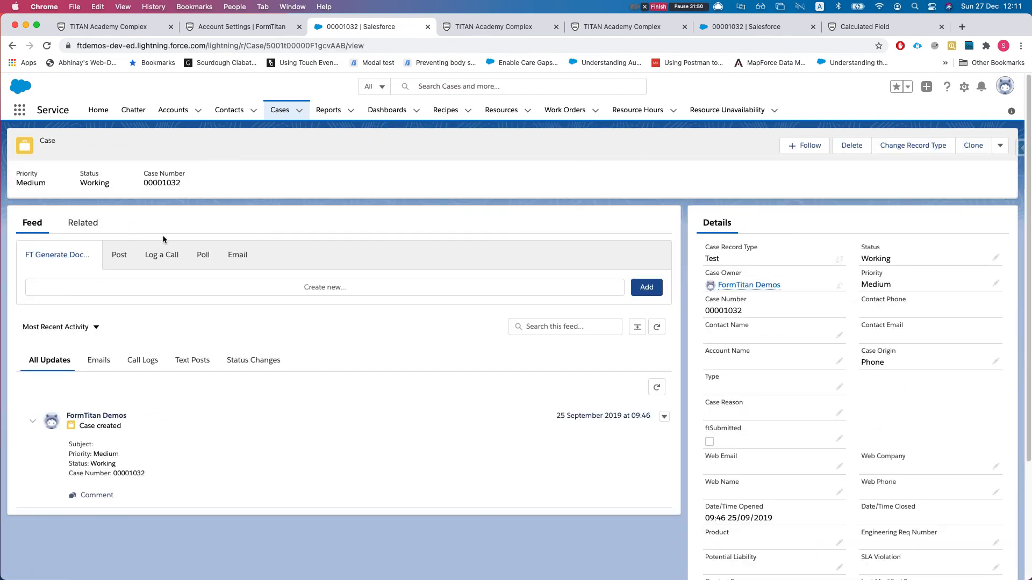
pyautogui.doubleClick(176, 183)
pyautogui.press('super+c')
# Return to the form editor, open the published form for viewing, and close the leftover browser tabs
pyautogui.click(232, 27)
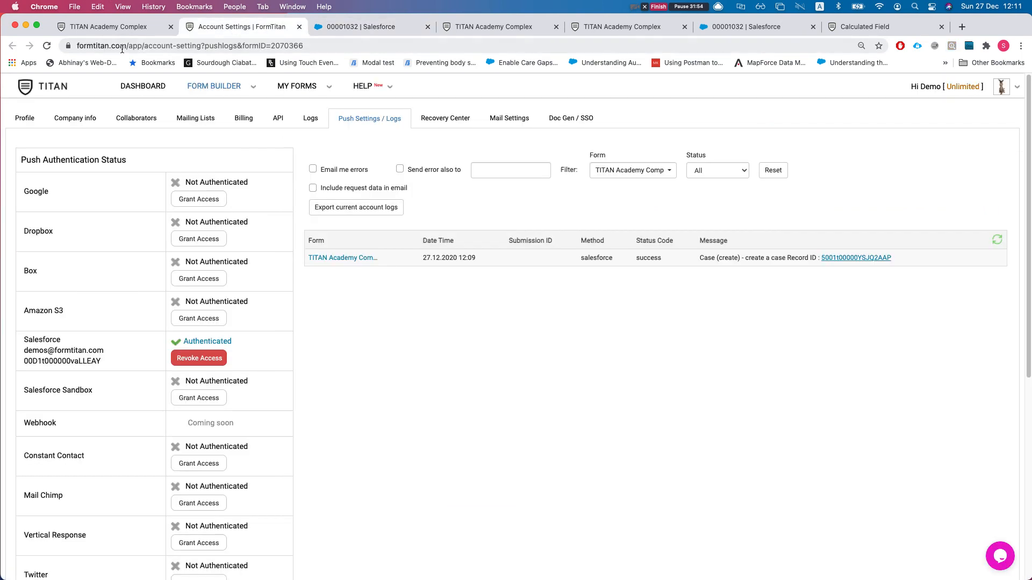
pyautogui.click(105, 26)
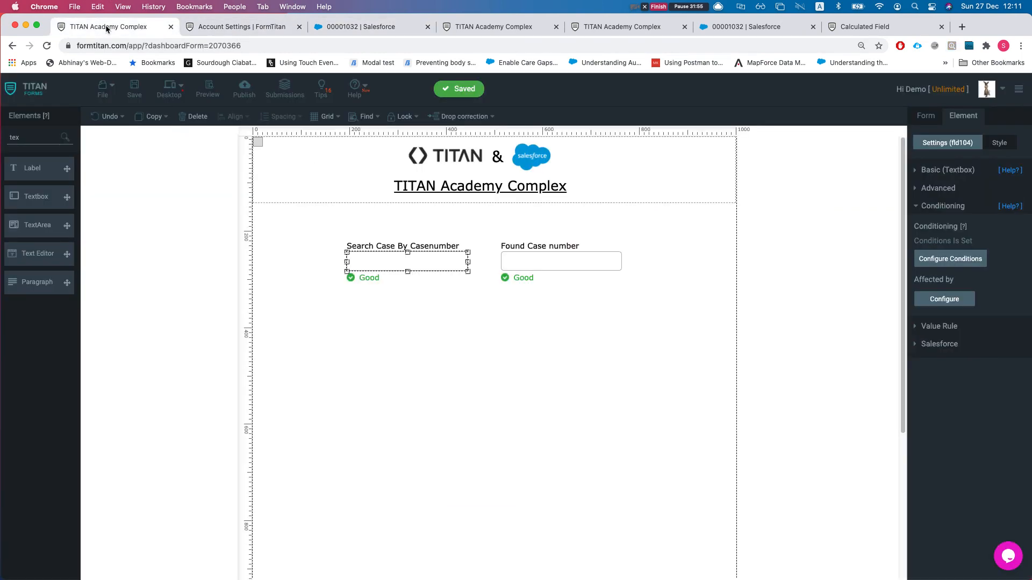
pyautogui.click(243, 88)
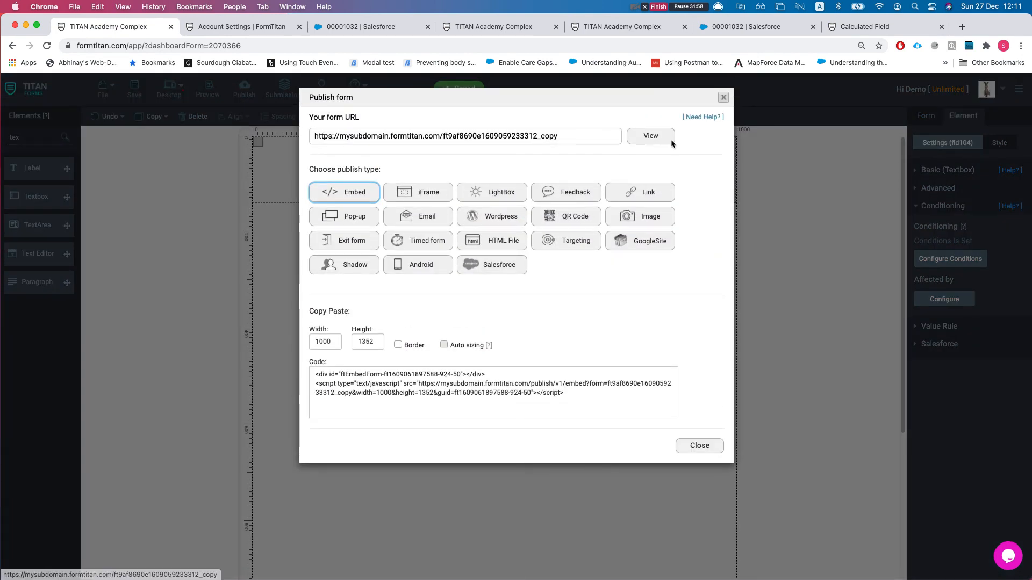
pyautogui.click(672, 144)
pyautogui.middleClick(576, 30)
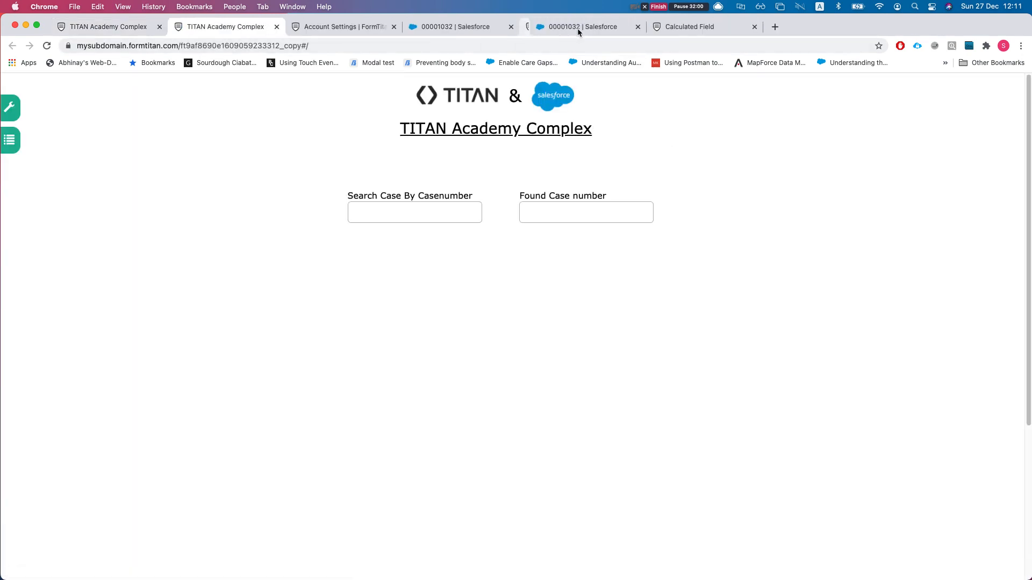
pyautogui.middleClick(577, 29)
pyautogui.middleClick(577, 29)
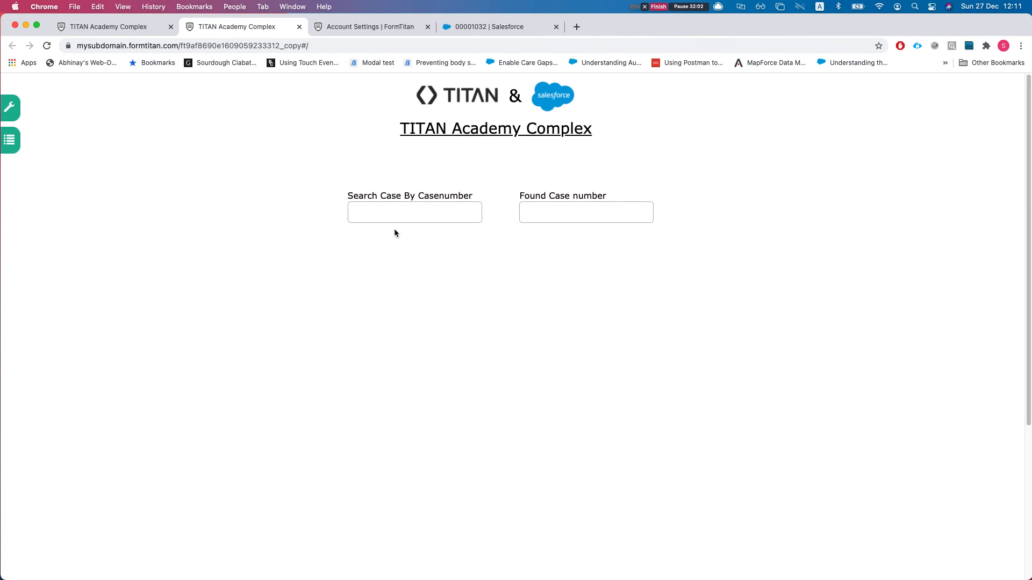
# Test the published form by searching for case 00001032, then refresh the push log to check whether a case was created
pyautogui.press('super+v')
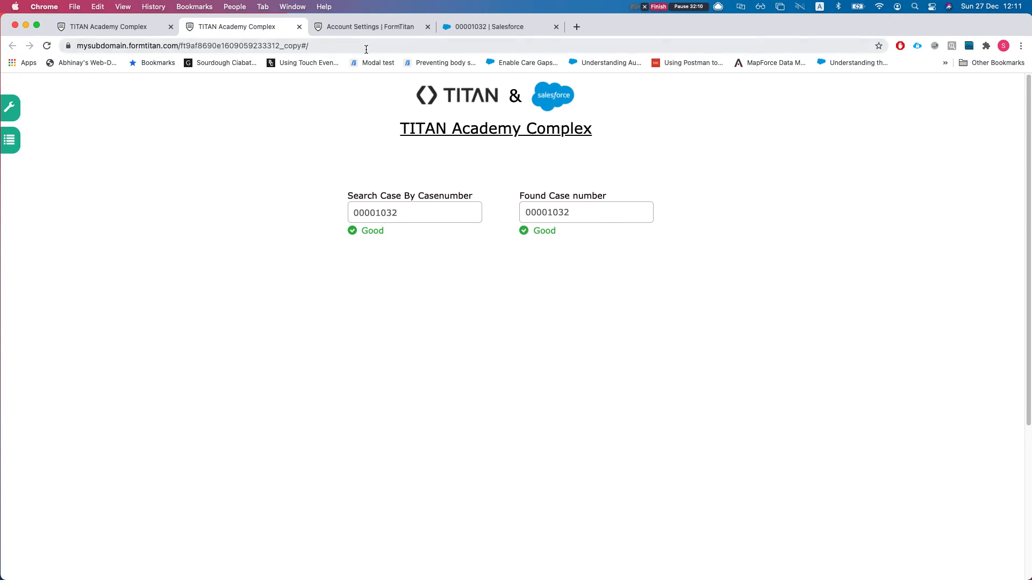
pyautogui.click(366, 30)
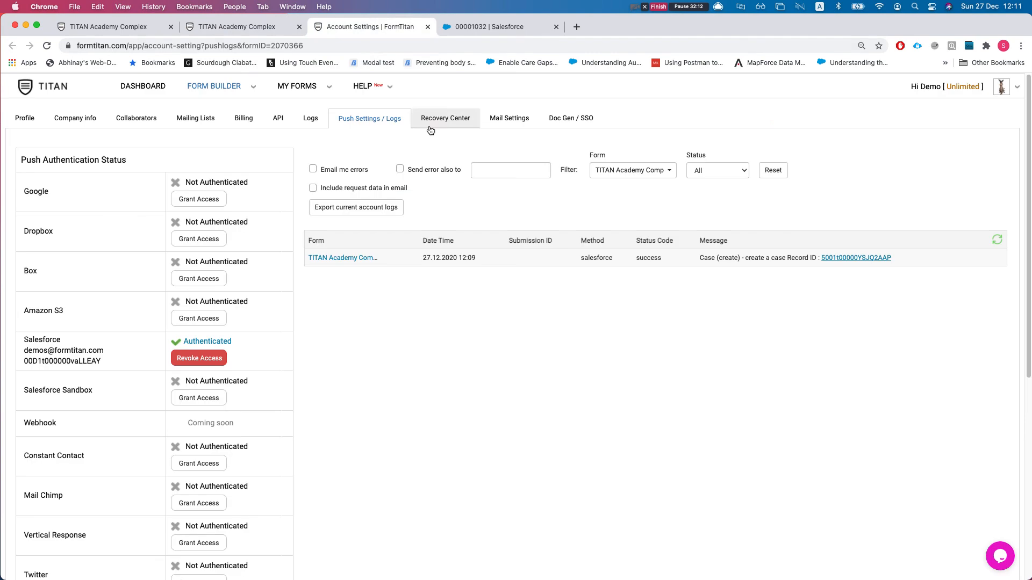
pyautogui.click(997, 240)
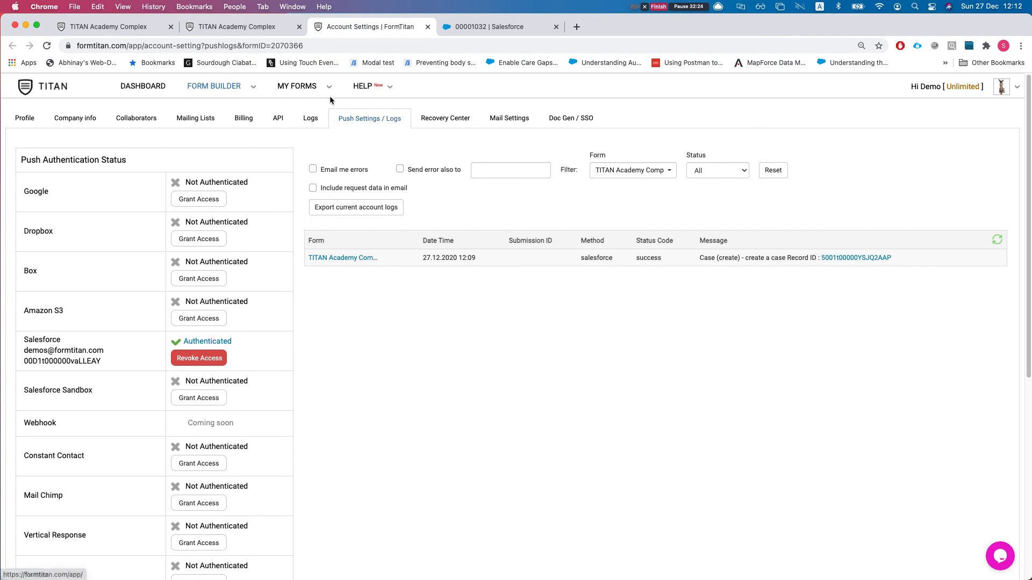
# Reload the published form and search for the nonexistent case number 00001032aaa
pyautogui.click(239, 26)
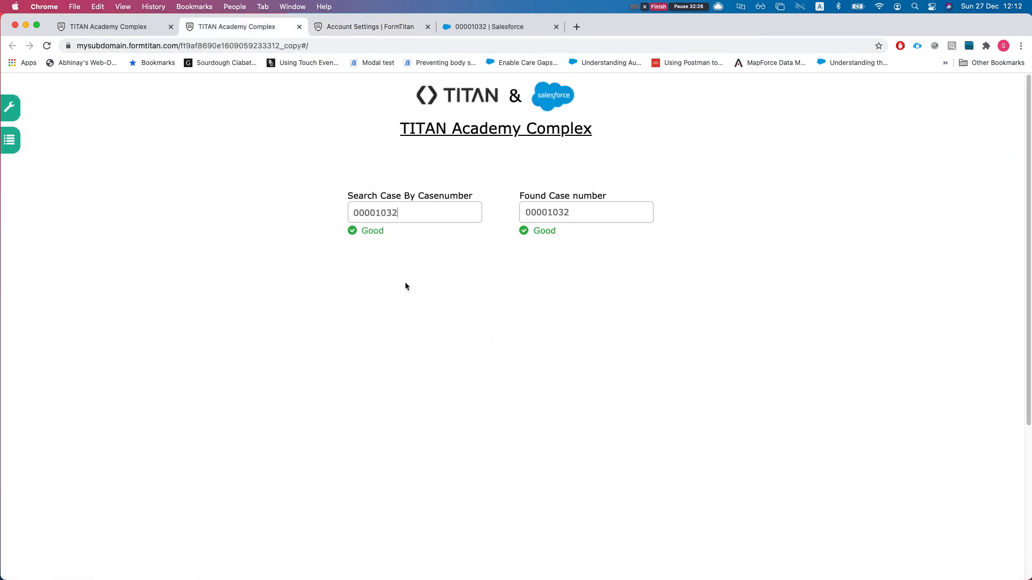
pyautogui.press('super+r')
pyautogui.press('super+v')
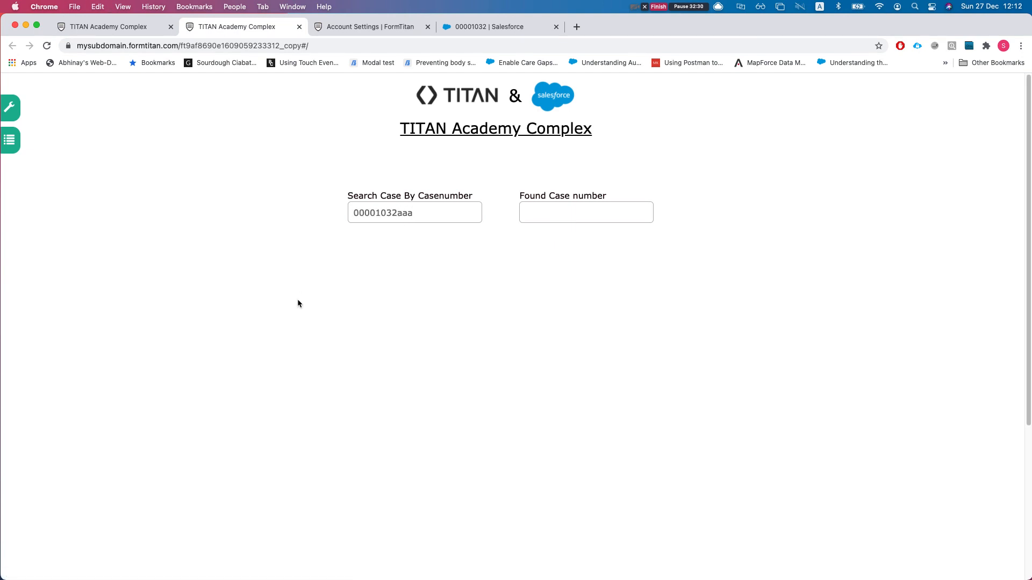
pyautogui.click(342, 286)
pyautogui.doubleClick(401, 213)
pyautogui.click(398, 239)
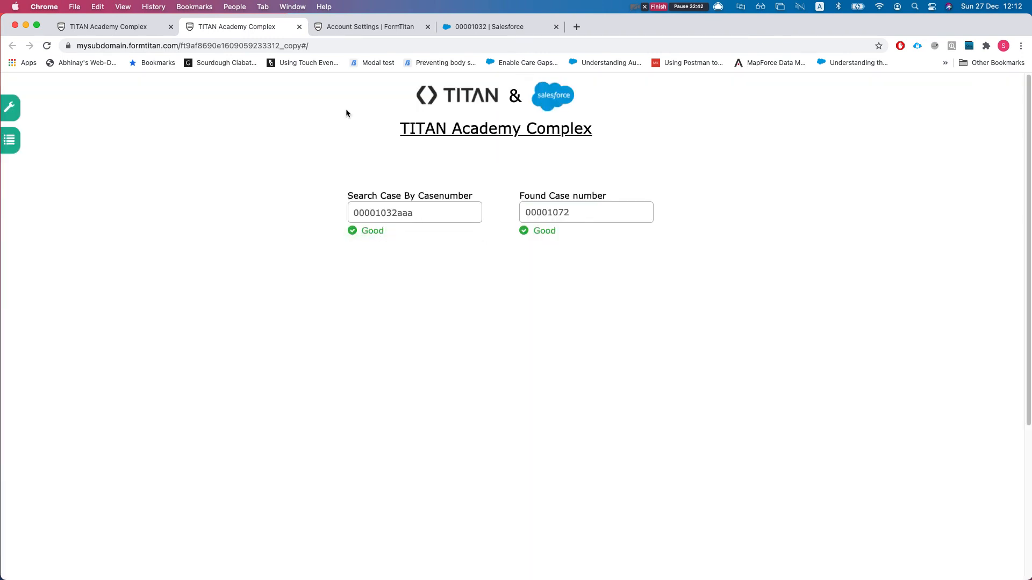
# Refresh the push log to check for a case creation entry from the 00001032aaa search
pyautogui.click(358, 28)
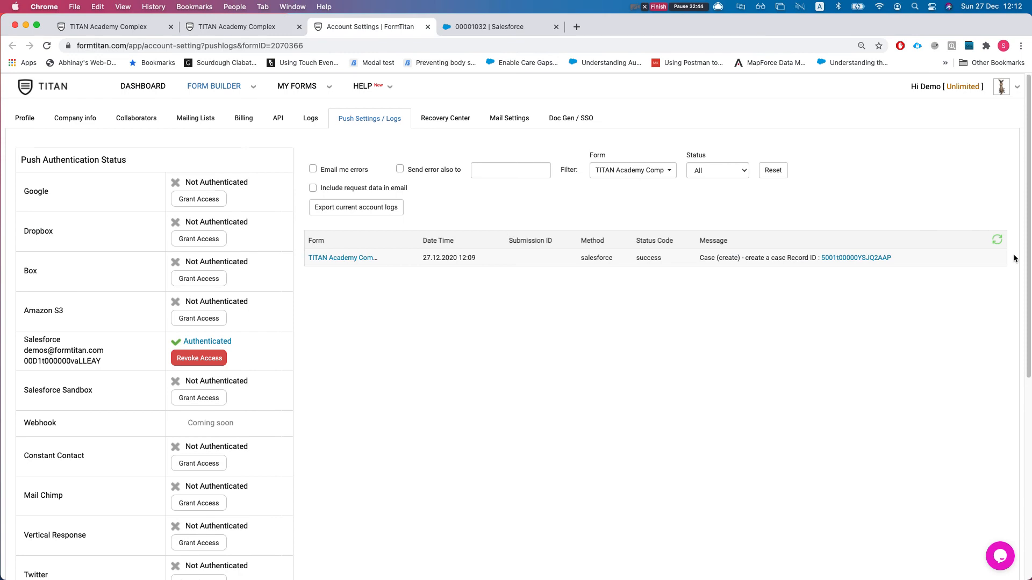
pyautogui.click(999, 241)
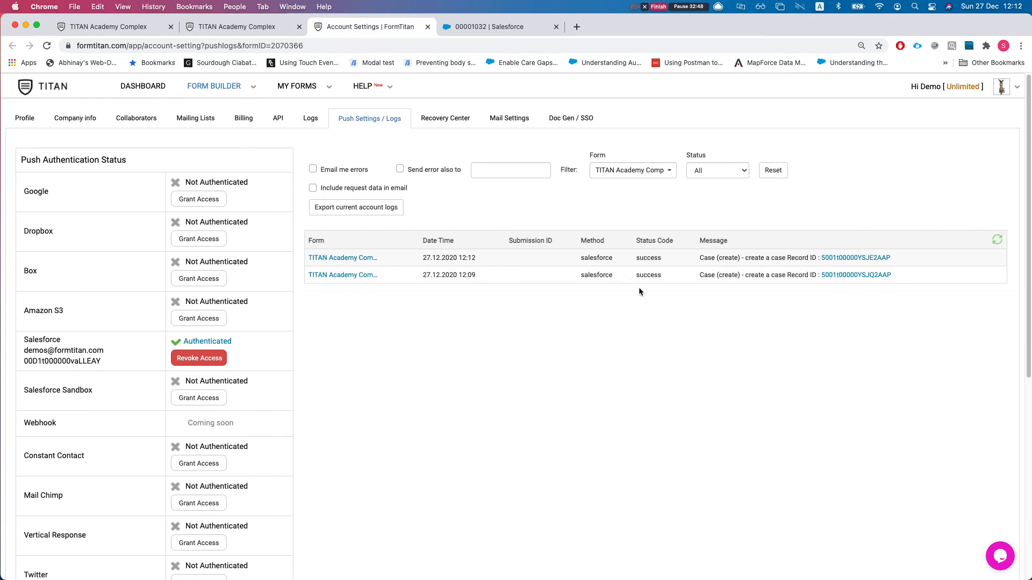
pyautogui.press('super+r')
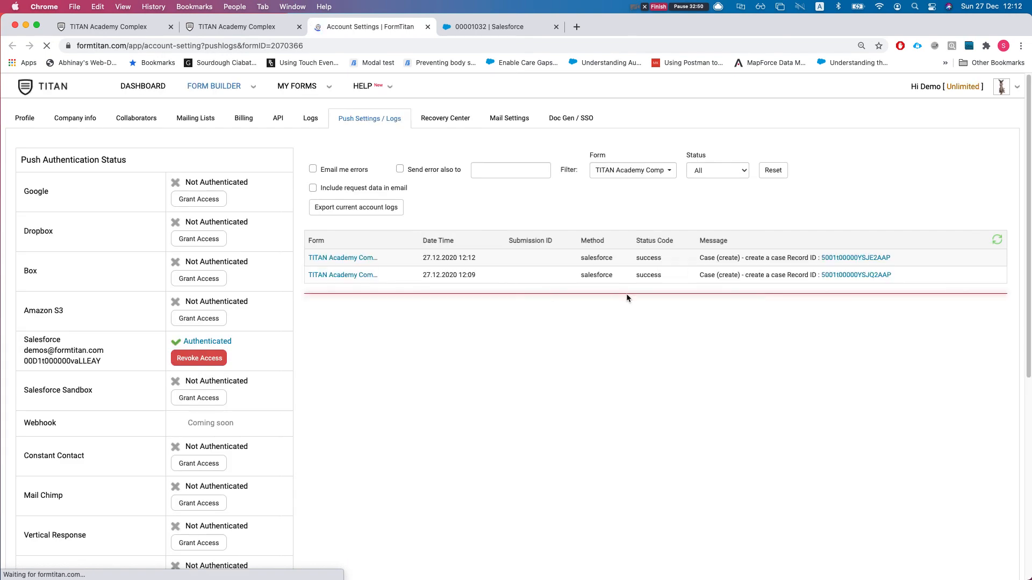
# Open the form's Get From Salesforce settings in the editor and review the "get a case by case number" mapping without changing it
pyautogui.click(97, 27)
pyautogui.click(721, 98)
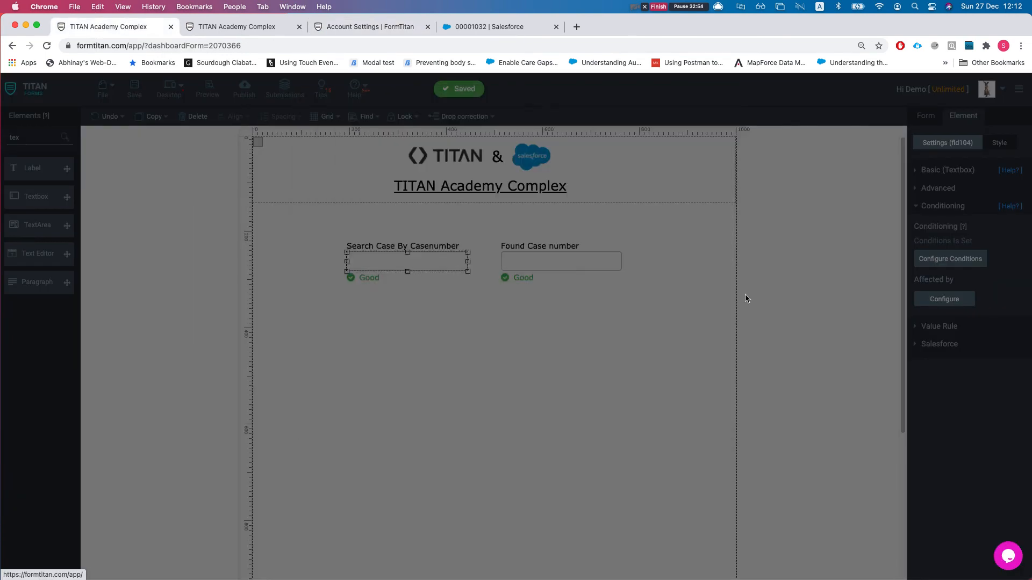
pyautogui.click(920, 115)
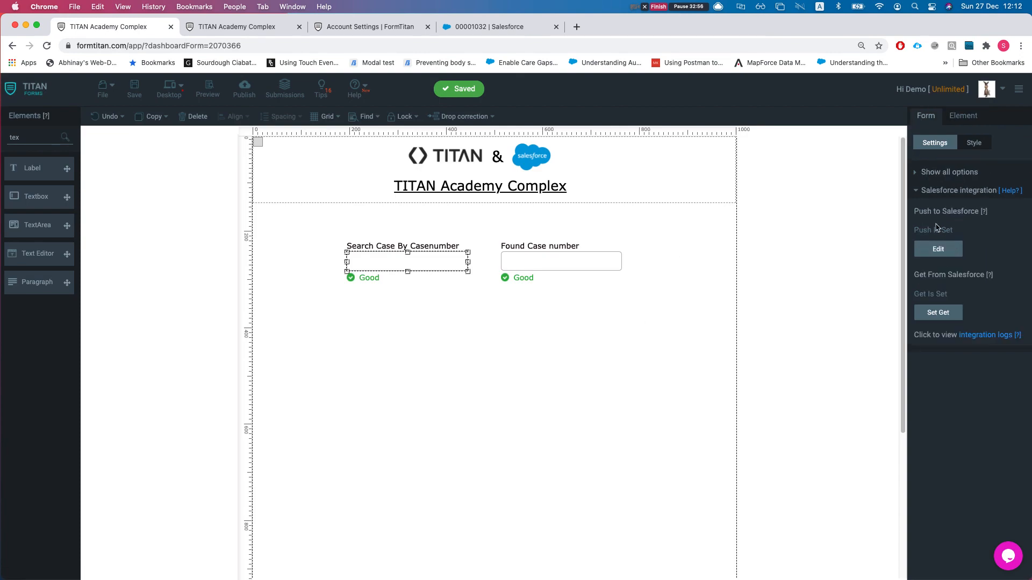
pyautogui.click(938, 313)
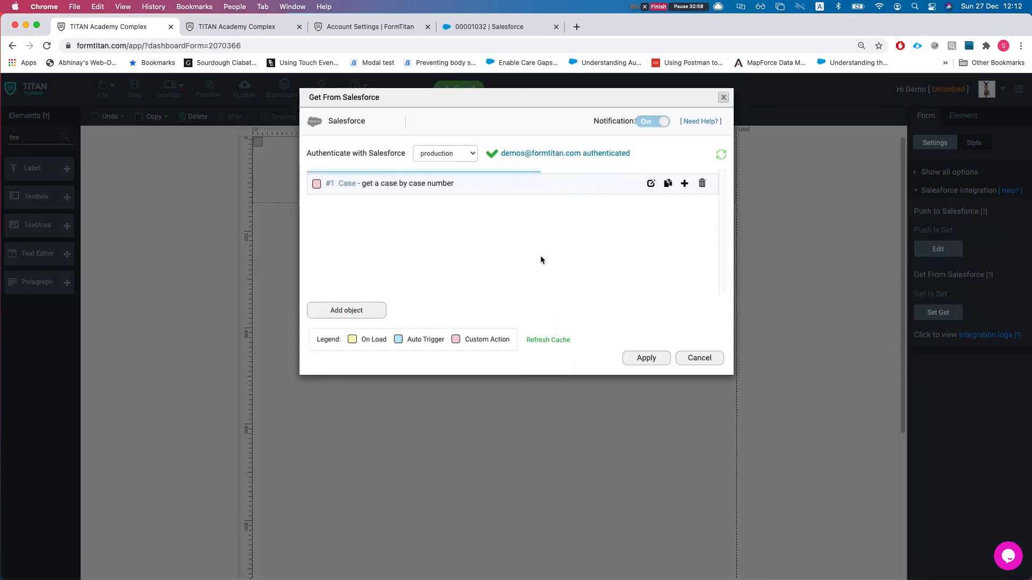
pyautogui.click(651, 185)
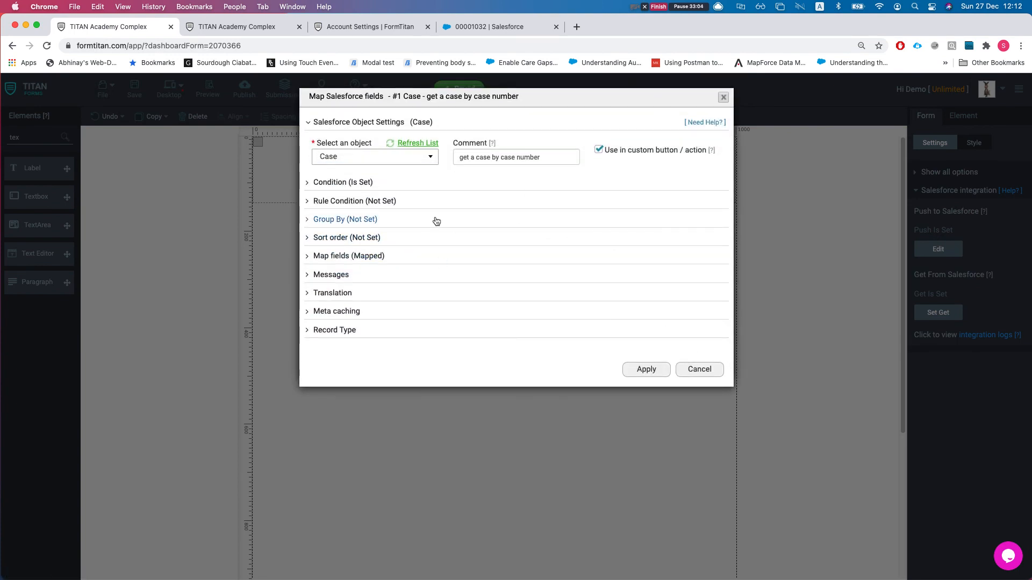
pyautogui.click(697, 369)
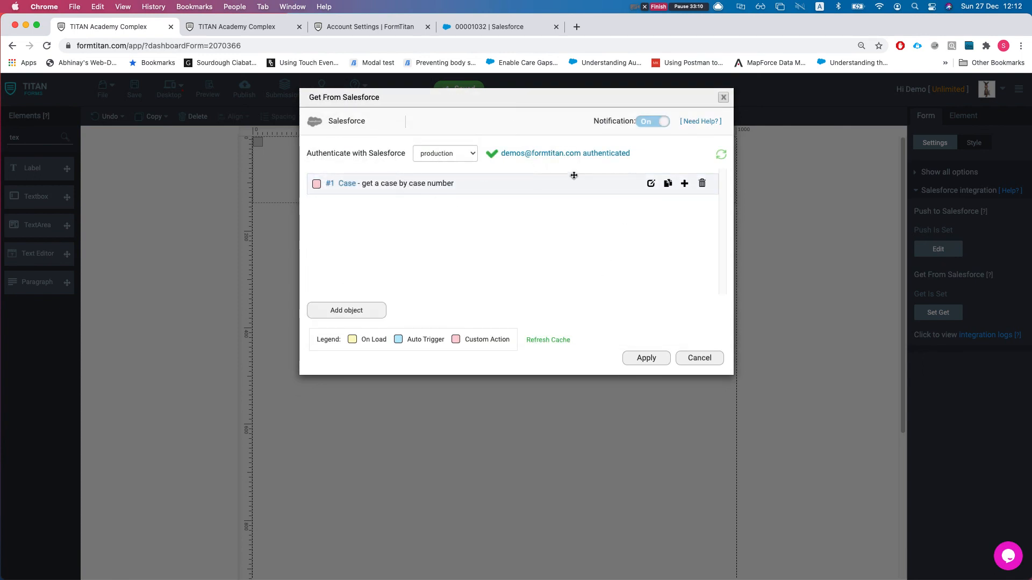
# Duplicate the "get a case by case number" mapping and set the copy's comment to "get a case by search after create"
pyautogui.click(668, 183)
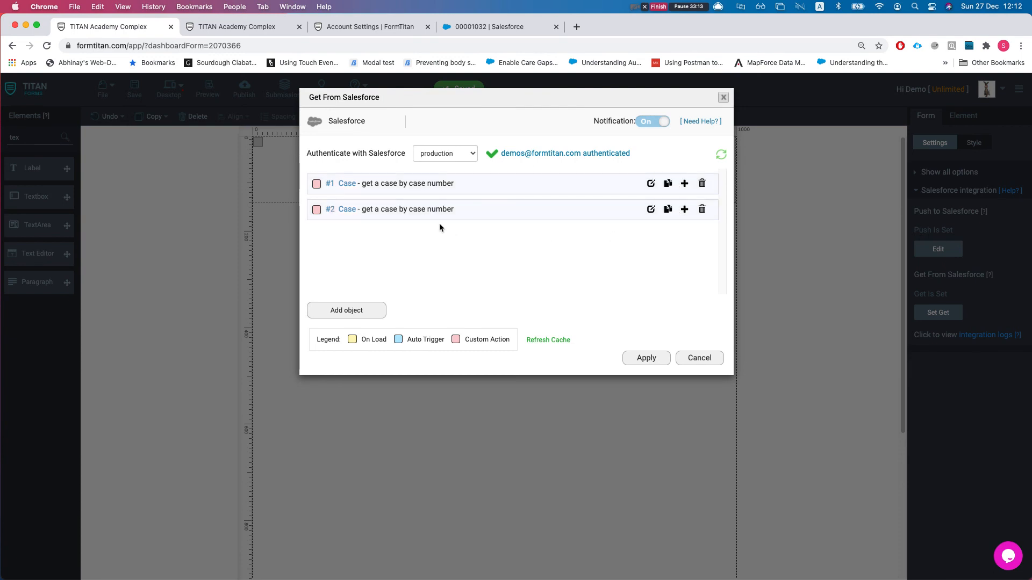
pyautogui.click(649, 210)
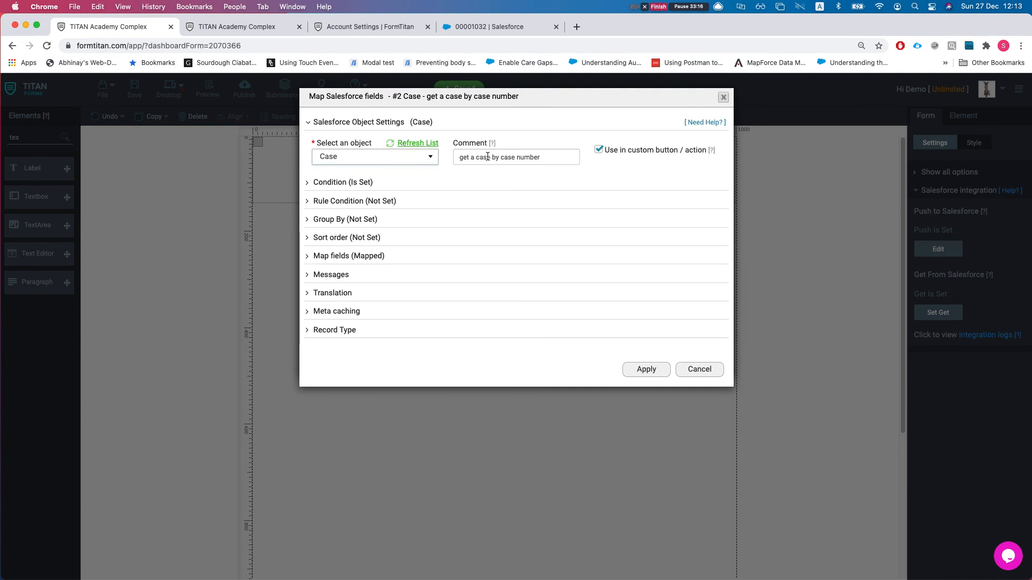
pyautogui.click(539, 158)
pyautogui.write('after create')
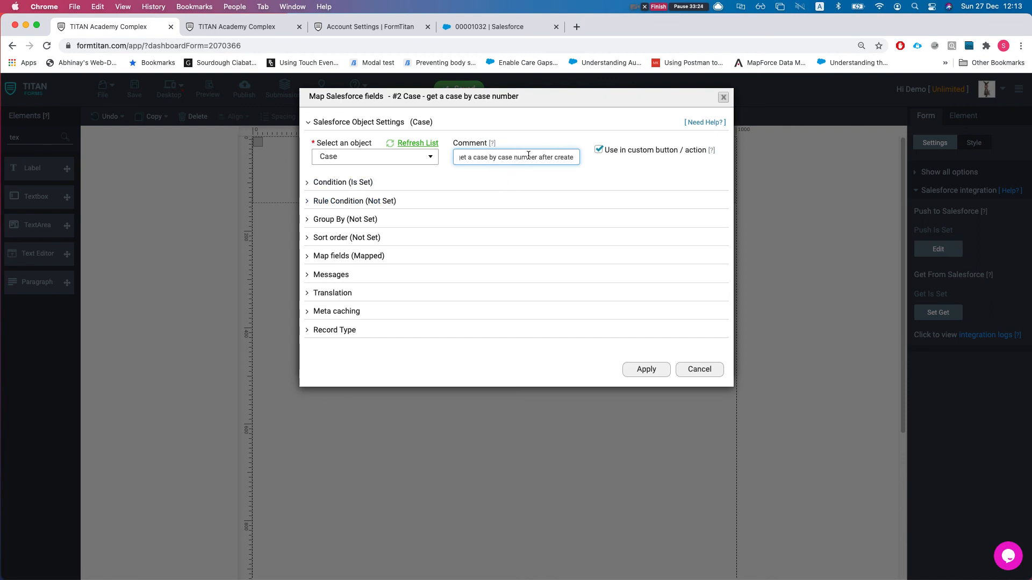
pyautogui.moveTo(536, 157); pyautogui.dragTo(499, 157)
pyautogui.write('sre')
pyautogui.press('BackSpace')
pyautogui.press('BackSpace')
pyautogui.write('earch')
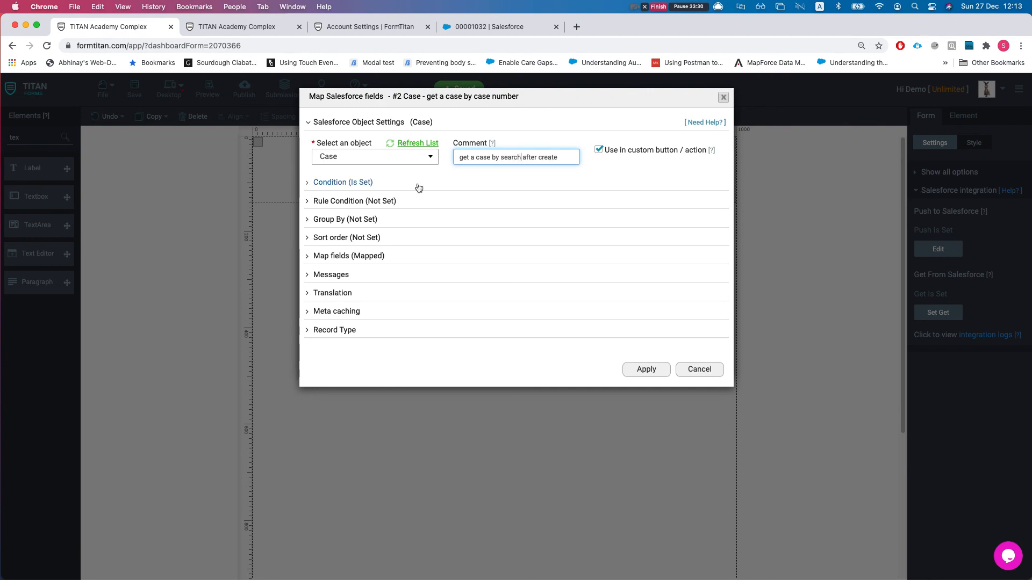
# Remove the Case Number condition from the duplicated mapping, keeping only Subject equals Search Case By Casenumber, and apply
pyautogui.click(343, 257)
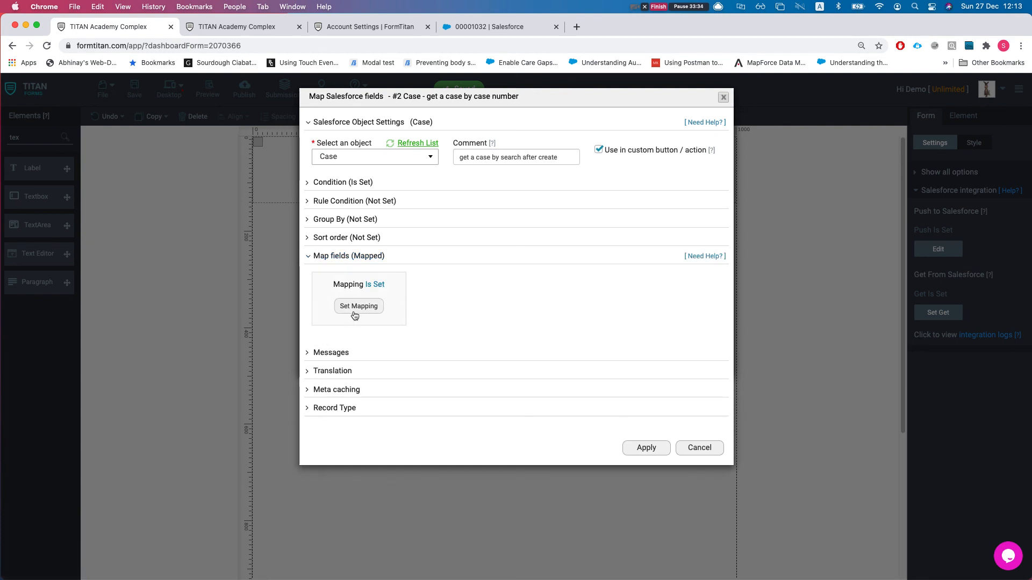
pyautogui.click(363, 184)
pyautogui.click(369, 249)
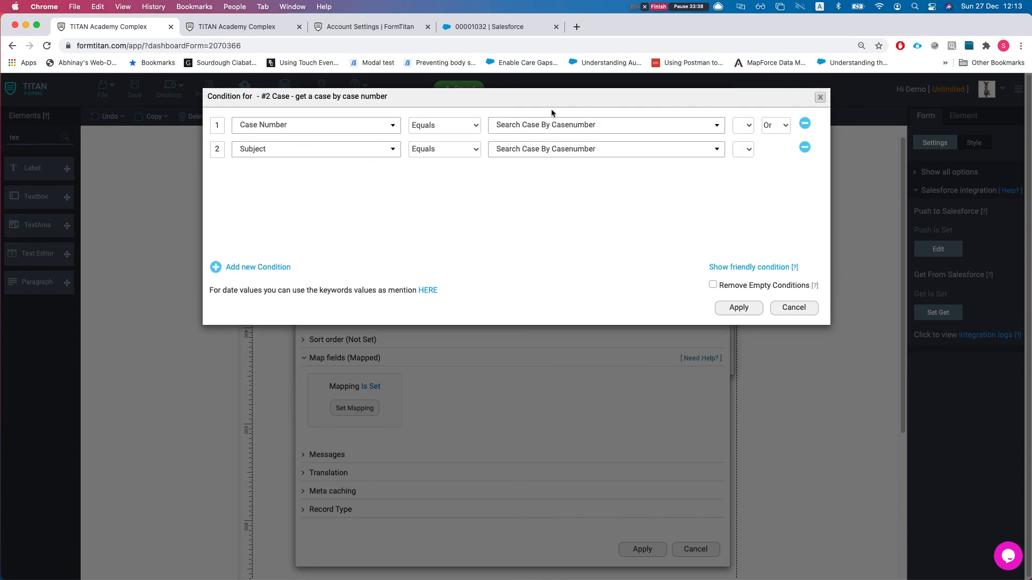
pyautogui.click(805, 123)
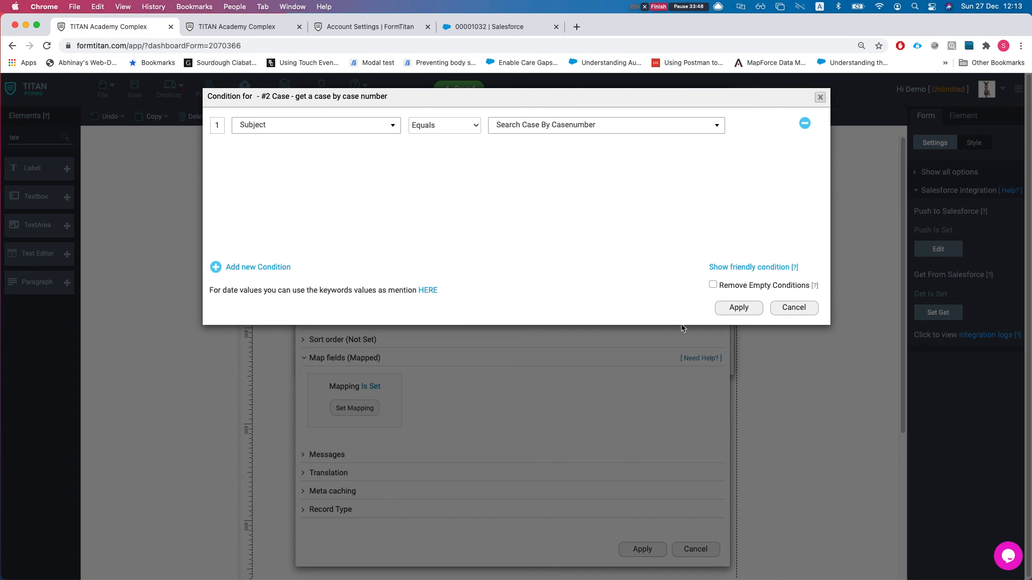
pyautogui.click(724, 311)
# Add a rule condition to the duplicated mapping so it applies when Found Case number is empty
pyautogui.click(336, 358)
pyautogui.click(342, 302)
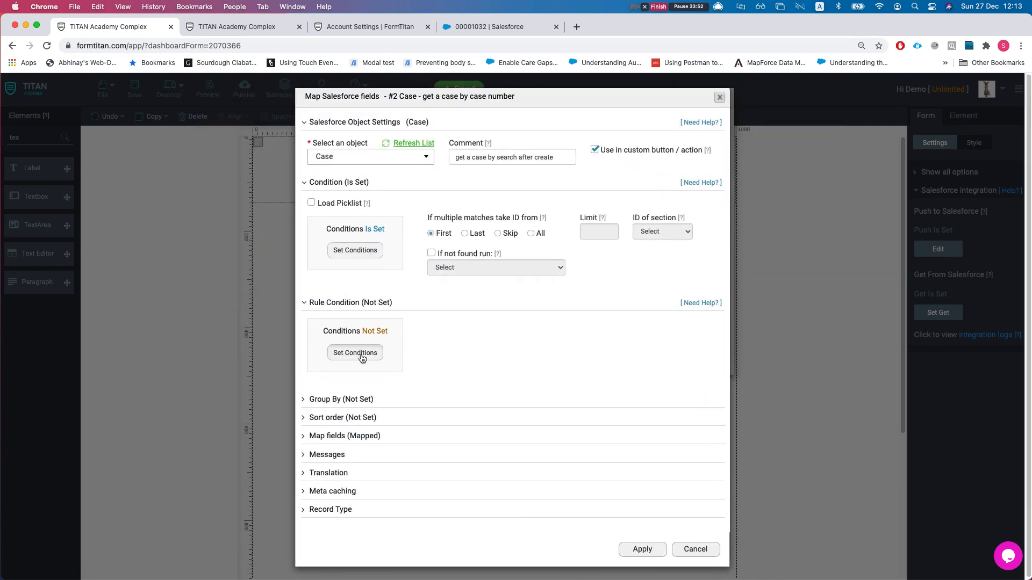
pyautogui.click(361, 353)
pyautogui.click(483, 125)
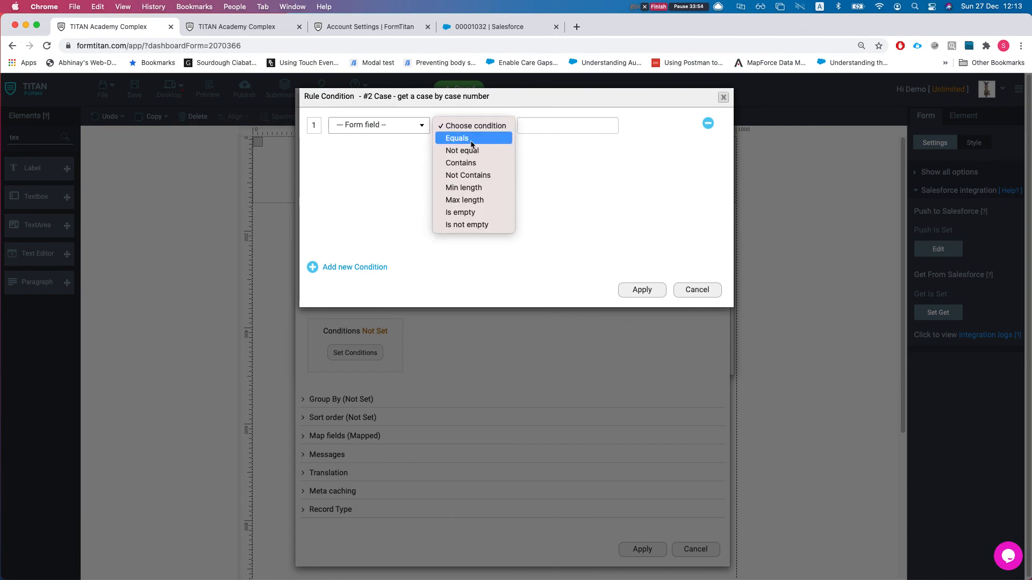
pyautogui.click(359, 125)
pyautogui.click(359, 125)
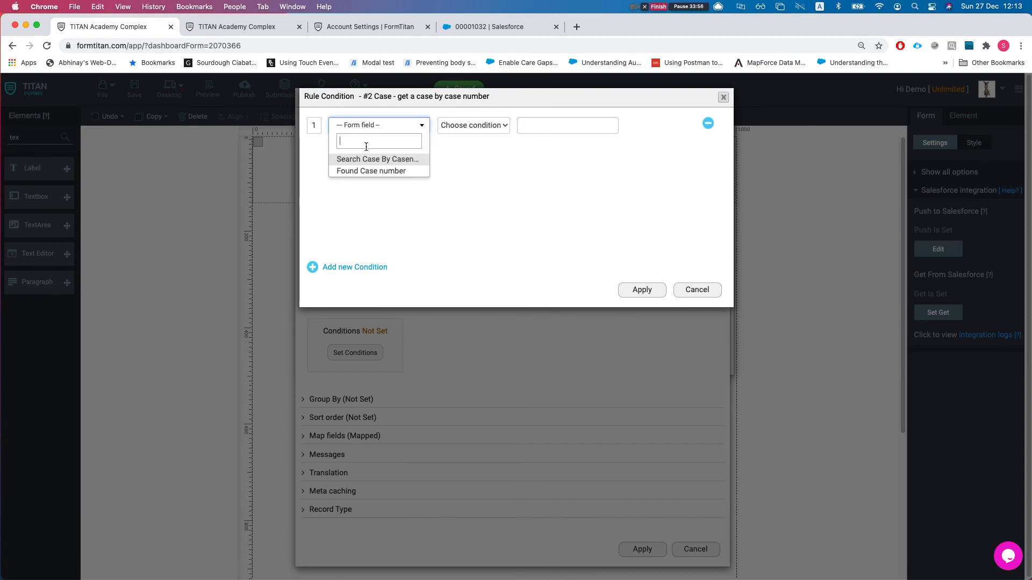
pyautogui.click(360, 171)
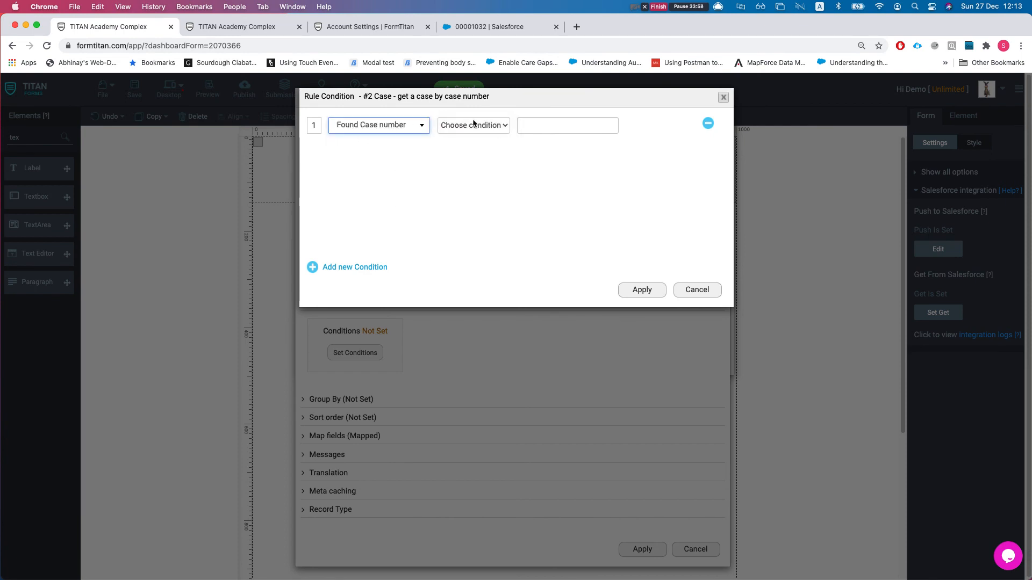
pyautogui.click(467, 127)
pyautogui.click(466, 212)
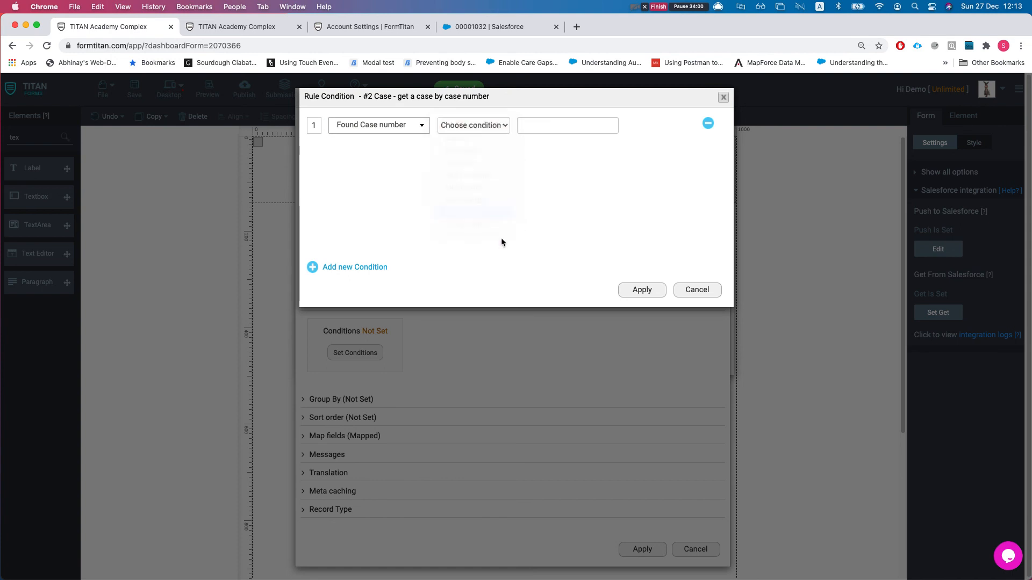
pyautogui.click(639, 293)
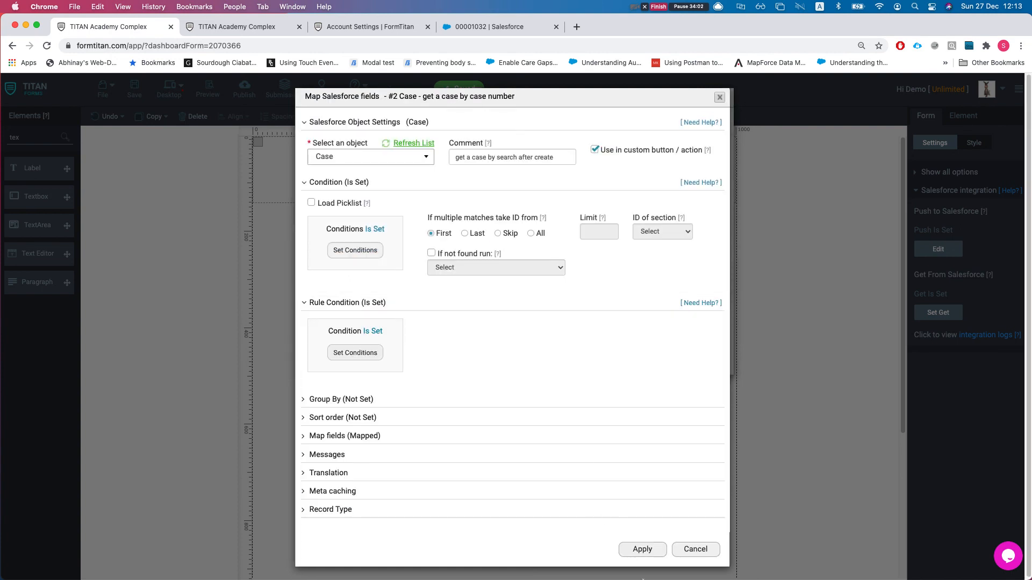
# Apply the duplicated mapping and the Get From Salesforce settings, and save the form
pyautogui.click(641, 550)
pyautogui.click(637, 360)
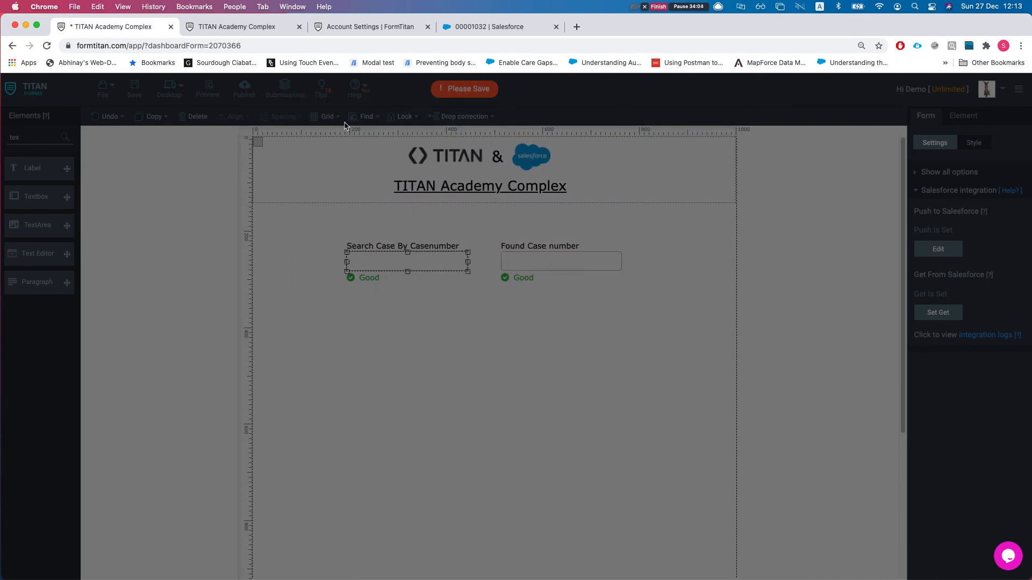
pyautogui.click(134, 89)
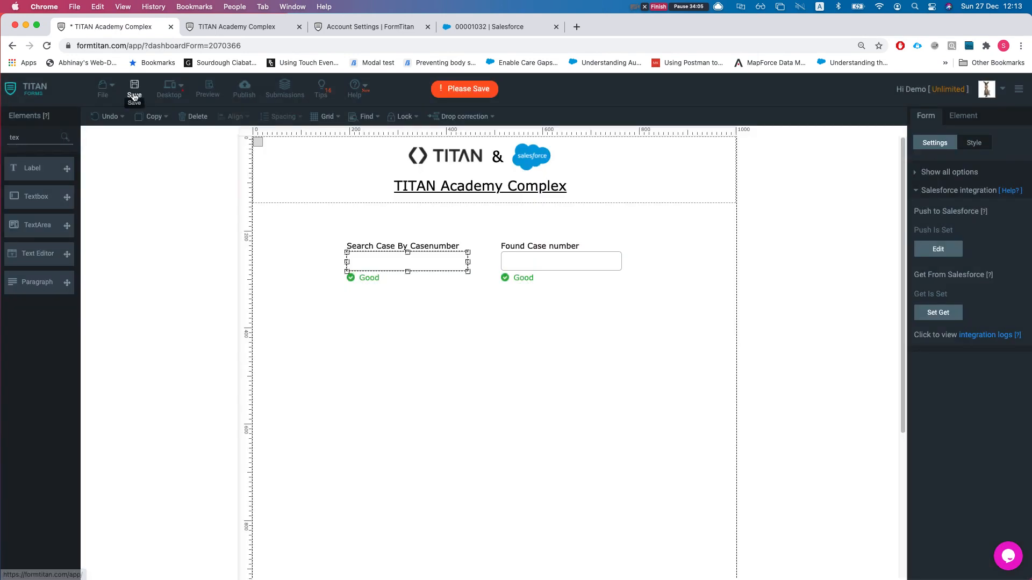
# Search the live form for case 00001032 and refresh the push log to check for a new creation entry
pyautogui.click(253, 25)
pyautogui.click(393, 217)
pyautogui.write('00001032')
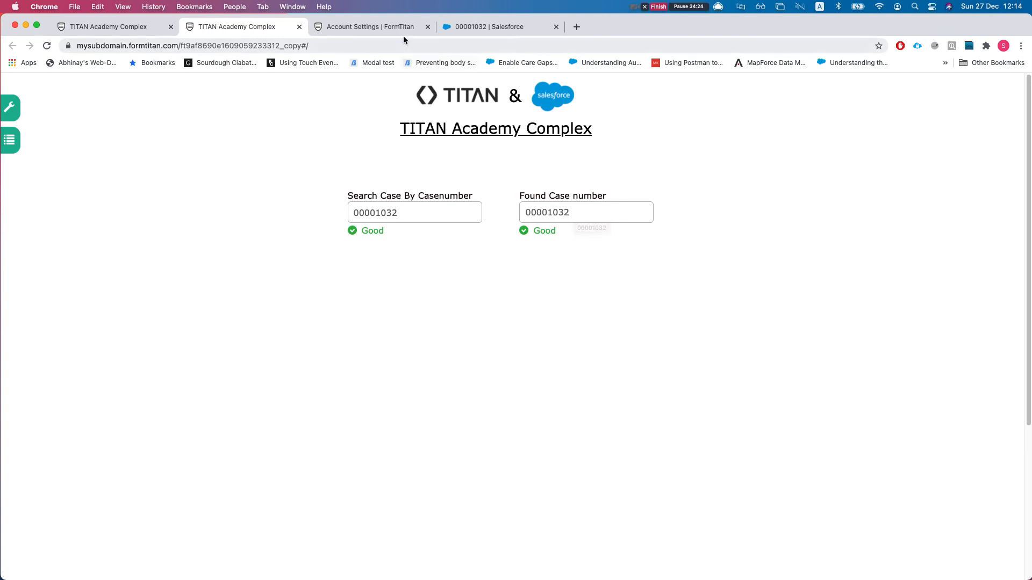
pyautogui.click(370, 26)
pyautogui.click(995, 241)
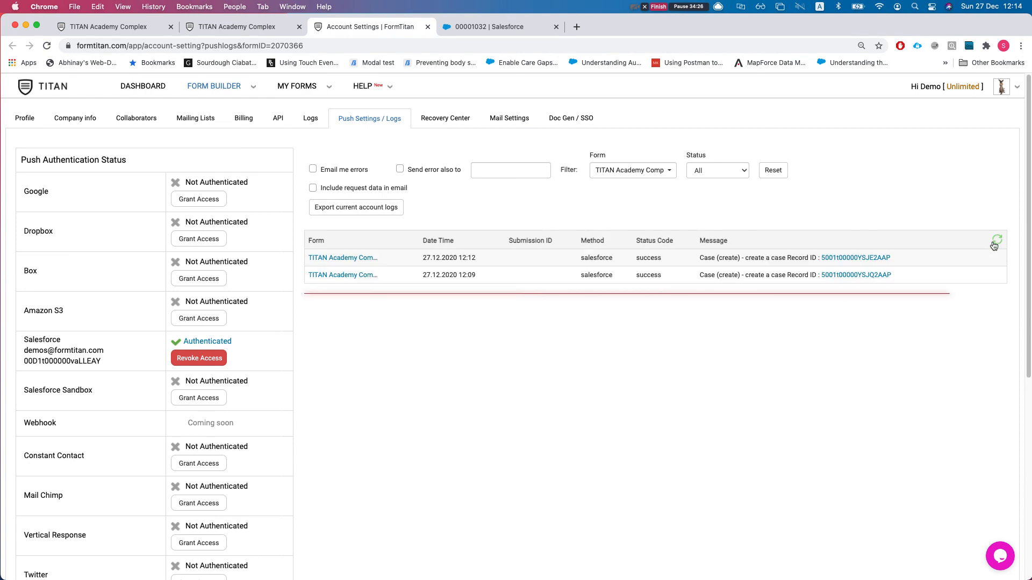
# Search the live form for the nonexistent case 00001032zzz to test the create-and-retrieve behaviour
pyautogui.click(249, 33)
pyautogui.click(400, 216)
pyautogui.write('00001032zzz')
pyautogui.click(345, 254)
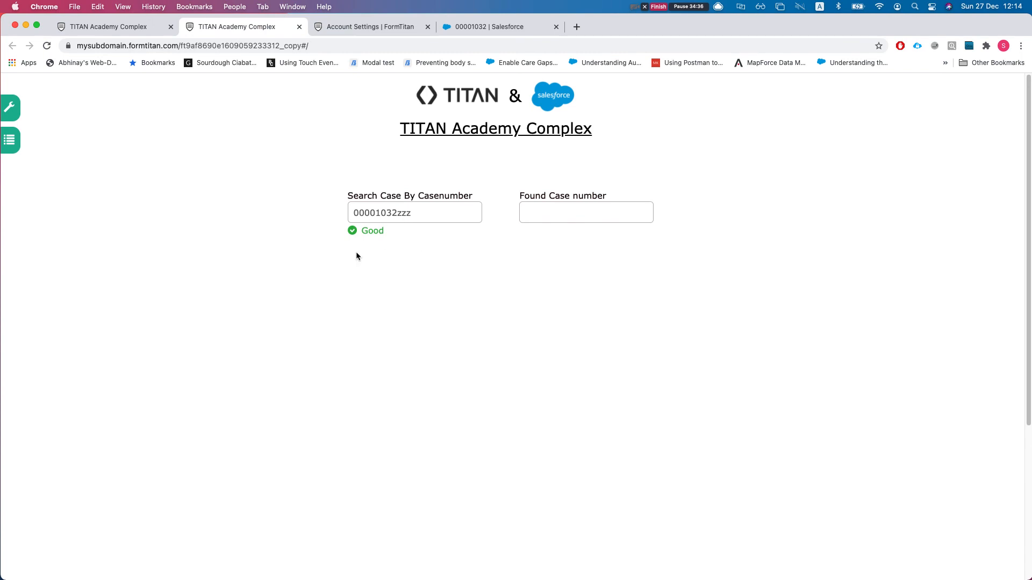
# Add "get a case by search after create" to the Salesforce Action of the Search Case By Casenumber condition, with execution order 3
pyautogui.click(121, 28)
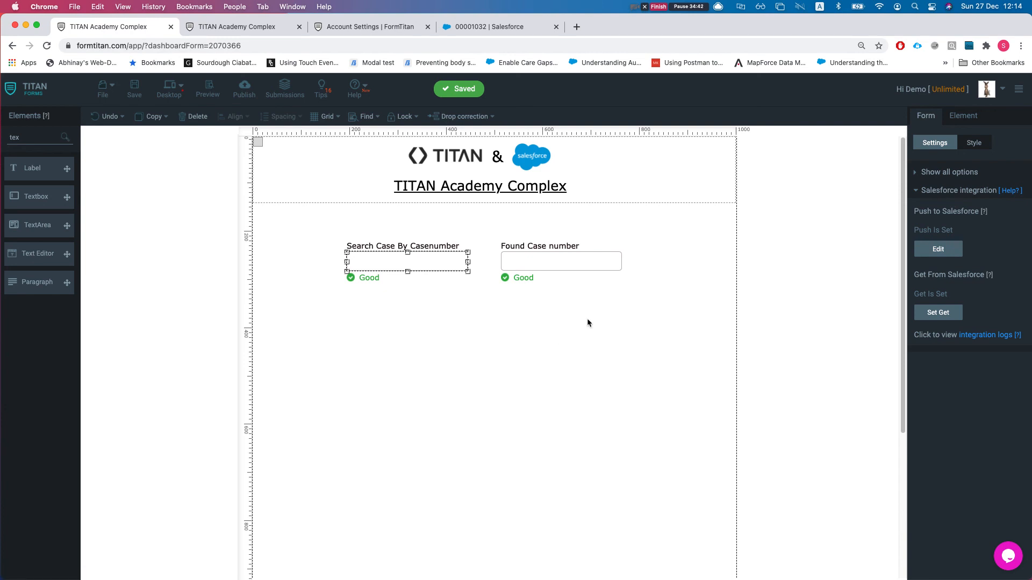
pyautogui.click(963, 116)
pyautogui.click(950, 259)
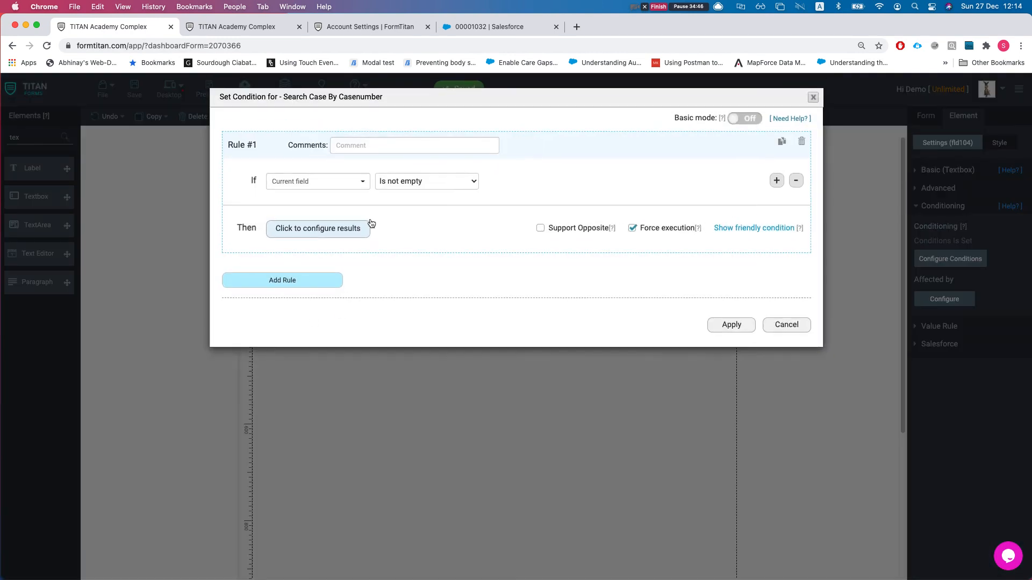
pyautogui.click(330, 233)
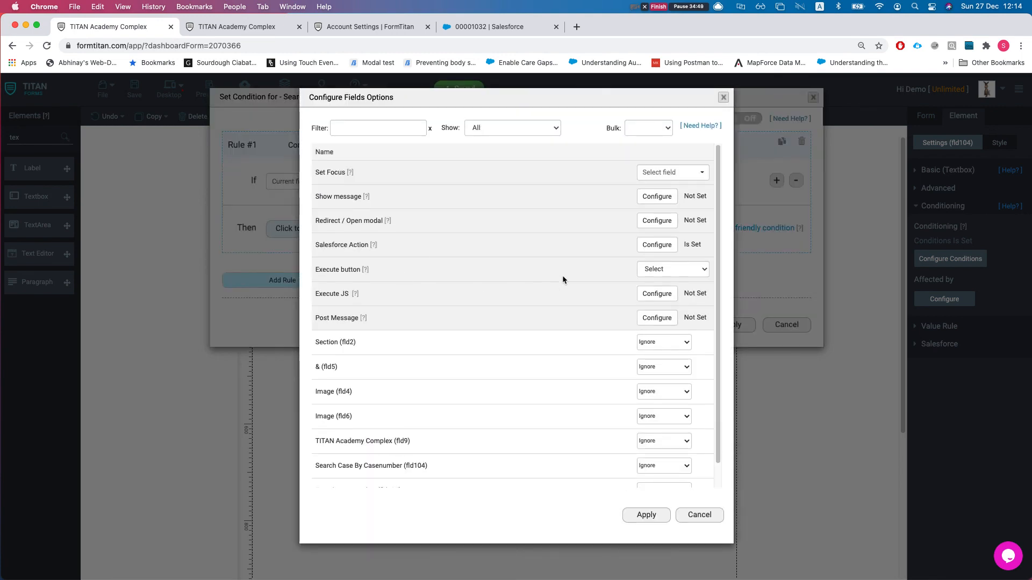
pyautogui.click(657, 244)
pyautogui.click(385, 314)
pyautogui.click(381, 350)
pyautogui.click(602, 319)
pyautogui.click(652, 198)
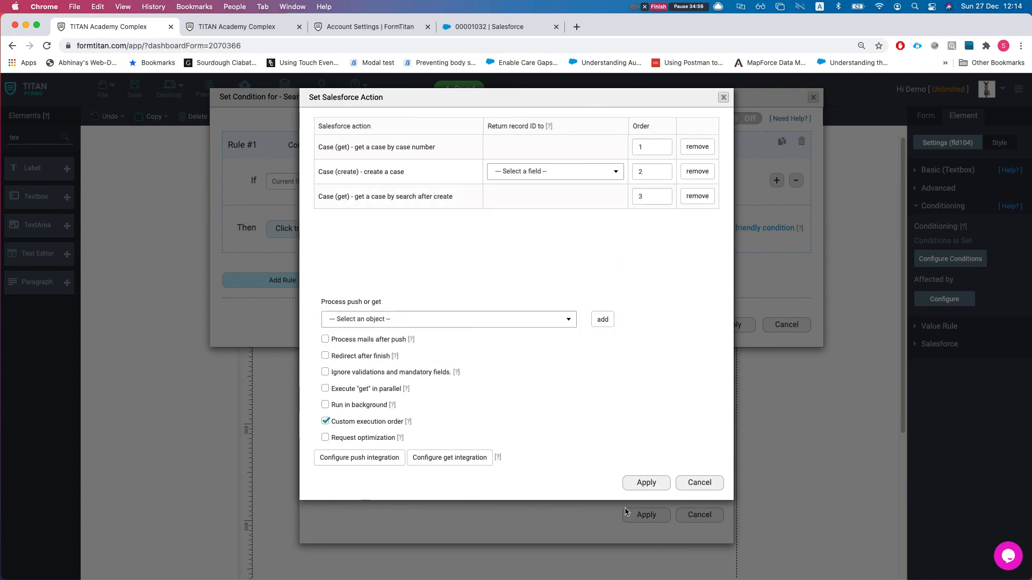
# Apply the Salesforce action, field options and condition rule, and save the form
pyautogui.click(646, 483)
pyautogui.click(646, 469)
pyautogui.click(726, 325)
pyautogui.click(135, 89)
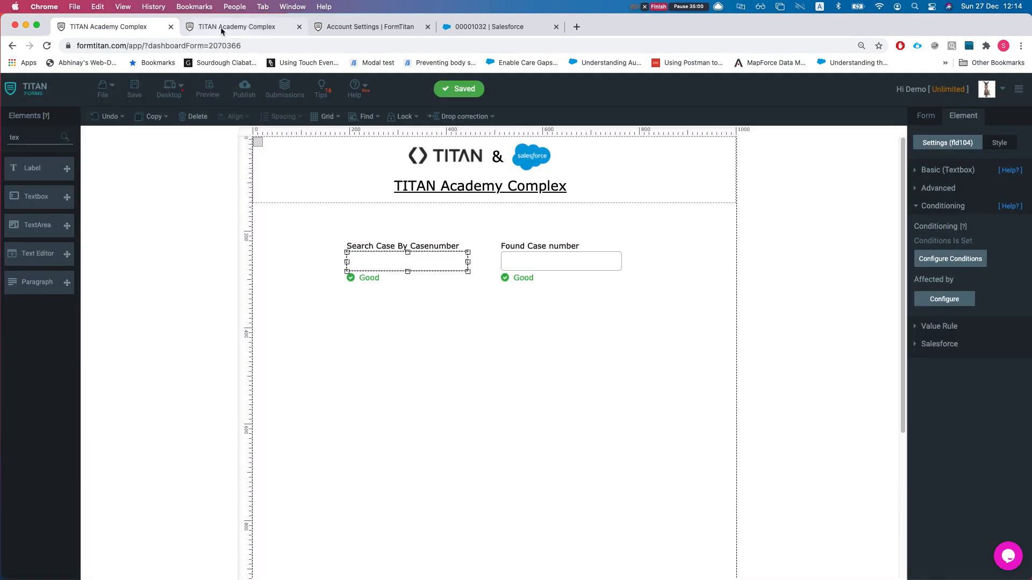
# Reload the live form and search for the existing case 00001032
pyautogui.click(220, 28)
pyautogui.press('super+r')
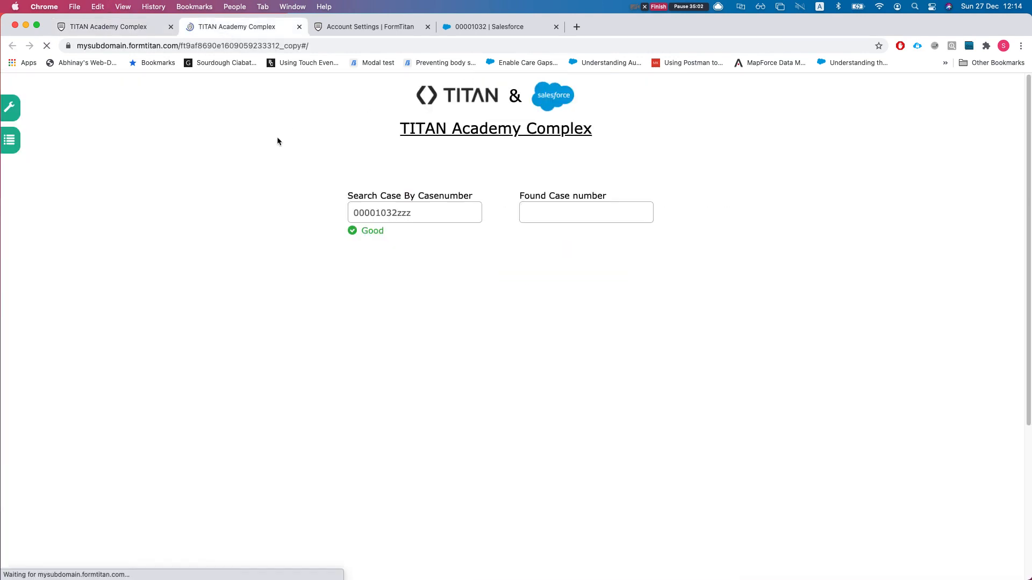
pyautogui.click(393, 214)
pyautogui.write('00001032')
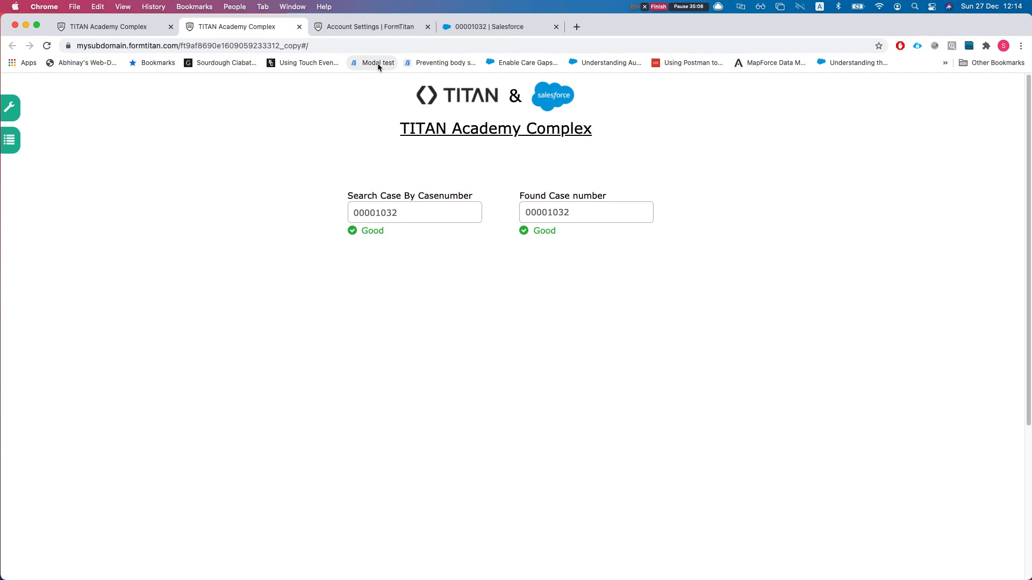
# Reload the push log and check the time and message of the most recent case creation entry
pyautogui.click(338, 31)
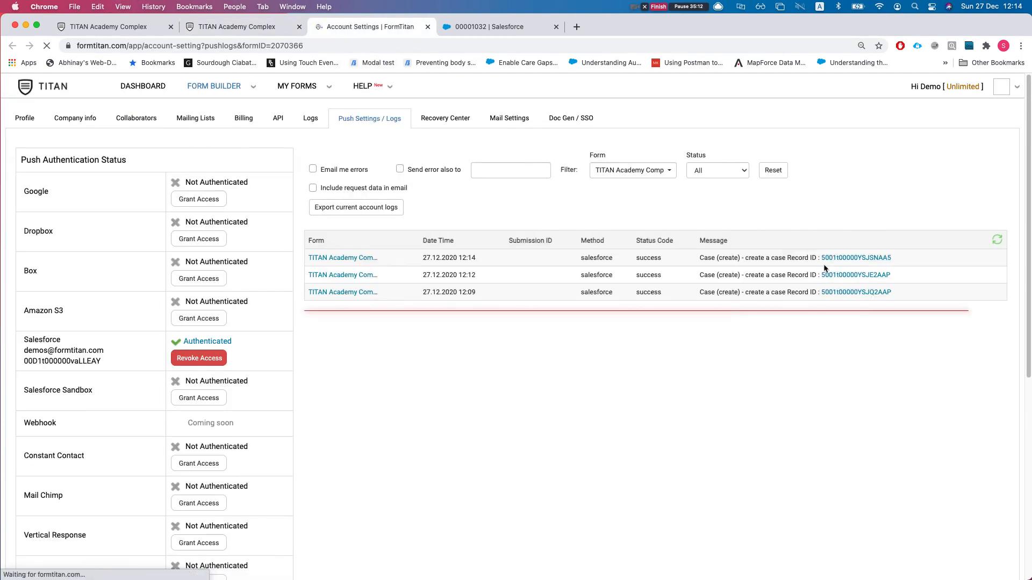
pyautogui.moveTo(480, 260); pyautogui.dragTo(451, 260)
pyautogui.moveTo(711, 258)
pyautogui.mouseDown()
pyautogui.moveTo(750, 261)
pyautogui.moveTo(699, 260)
pyautogui.mouseUp()
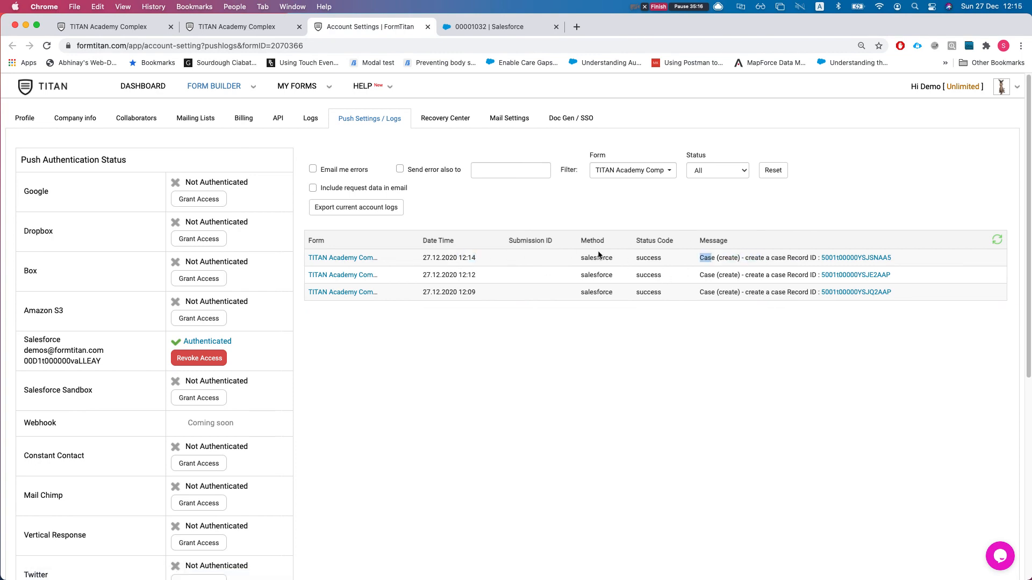
pyautogui.moveTo(459, 258); pyautogui.dragTo(517, 257)
# Reload the live form and search for the nonexistent case 00001032ffff
pyautogui.click(103, 26)
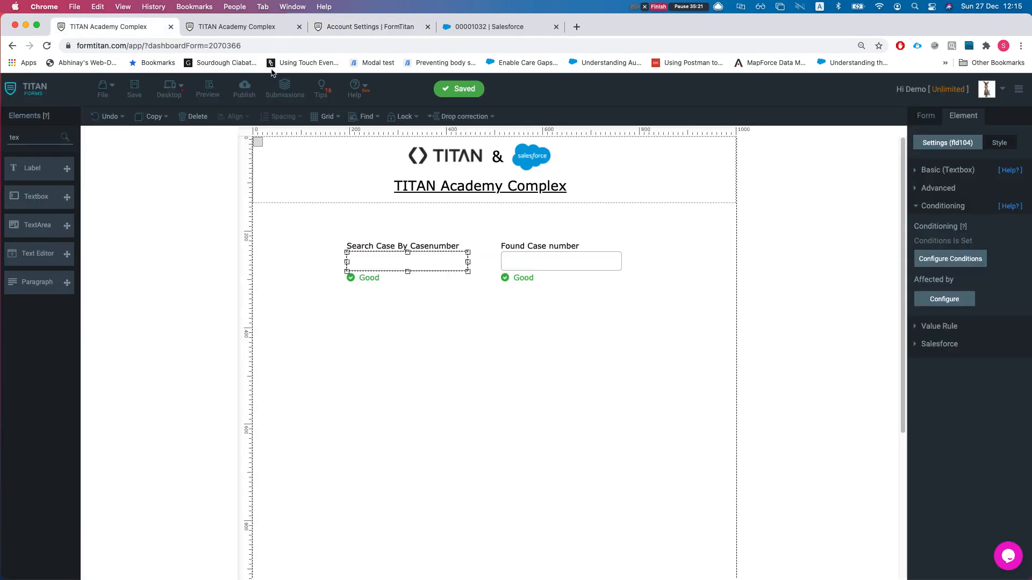
pyautogui.click(236, 26)
pyautogui.press('super+r')
pyautogui.click(364, 219)
pyautogui.write('00001032')
pyautogui.write('fff')
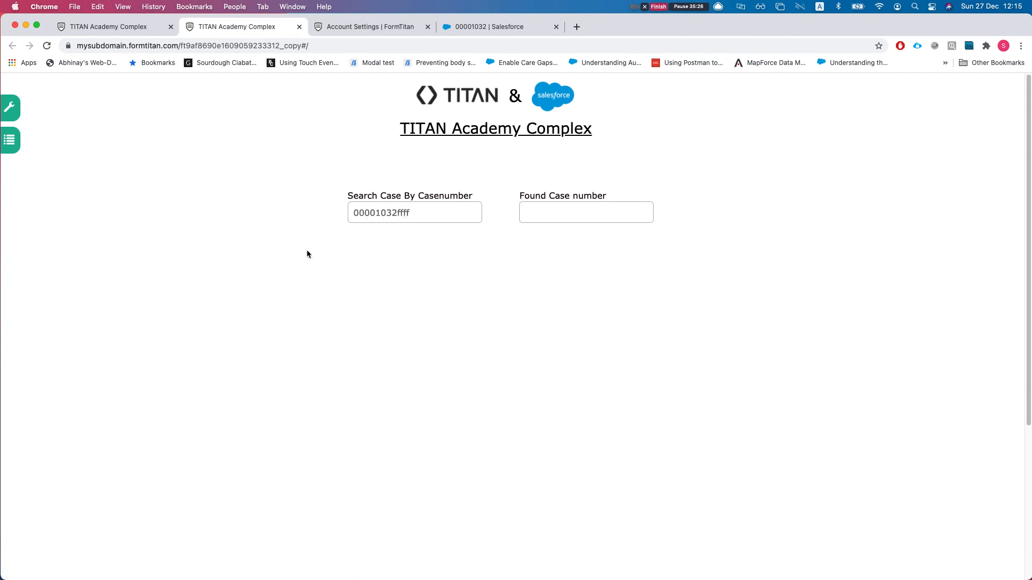
pyautogui.click(308, 245)
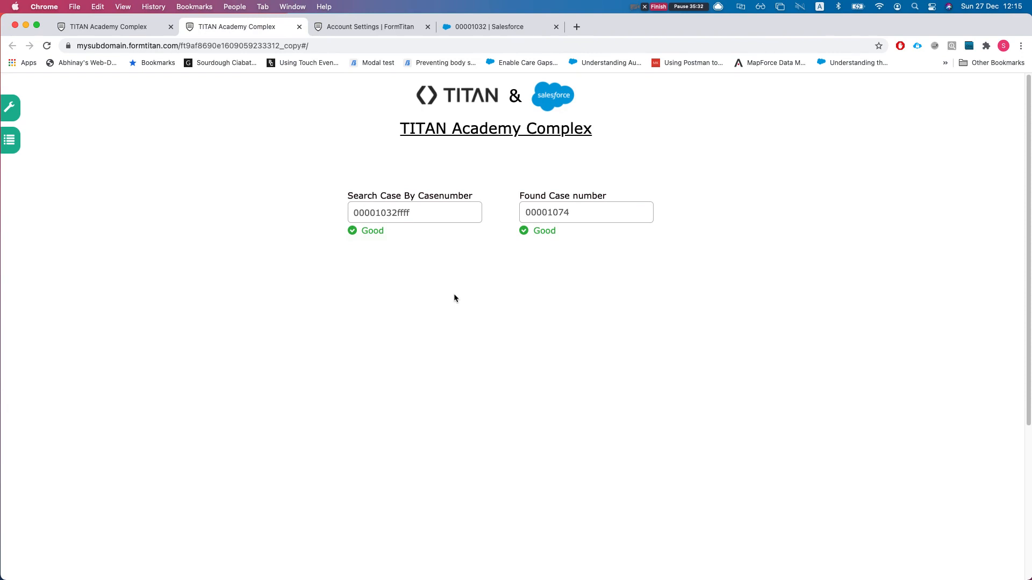
# Refresh the push log and open the newest created case record in Salesforce
pyautogui.click(376, 31)
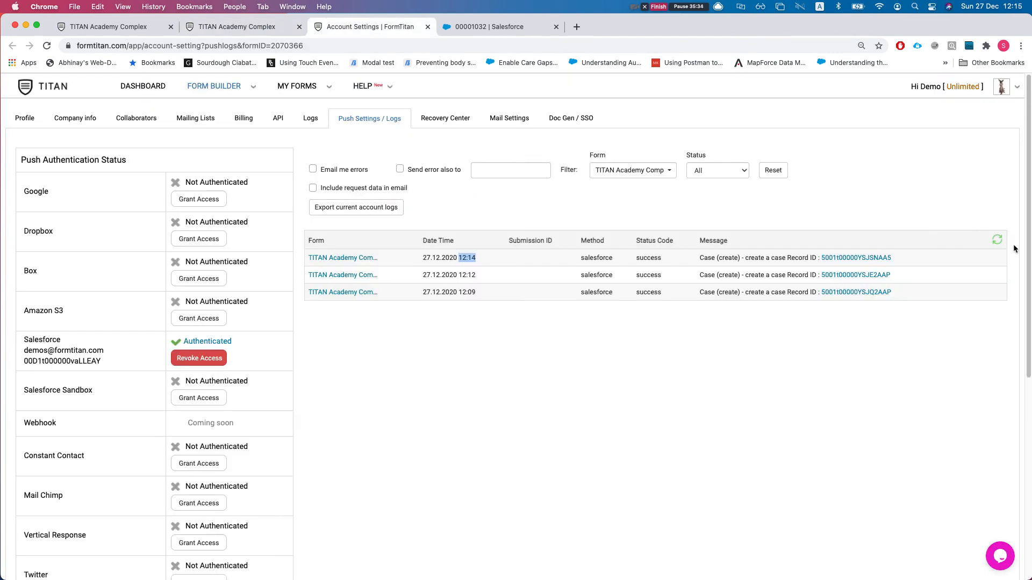
pyautogui.click(995, 240)
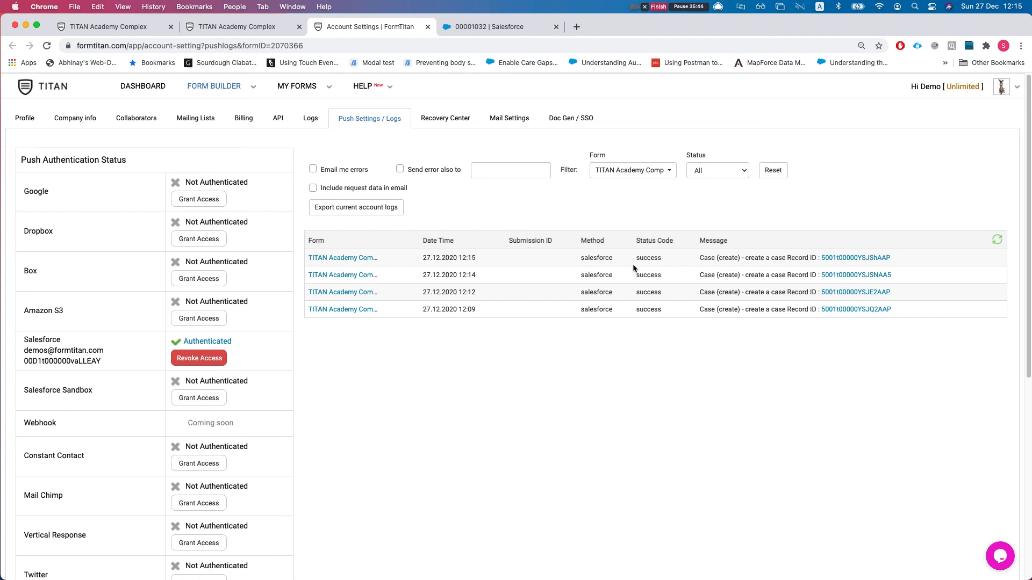
pyautogui.keyDown('super'); pyautogui.click(836, 258); pyautogui.keyUp('super')
pyautogui.click(499, 26)
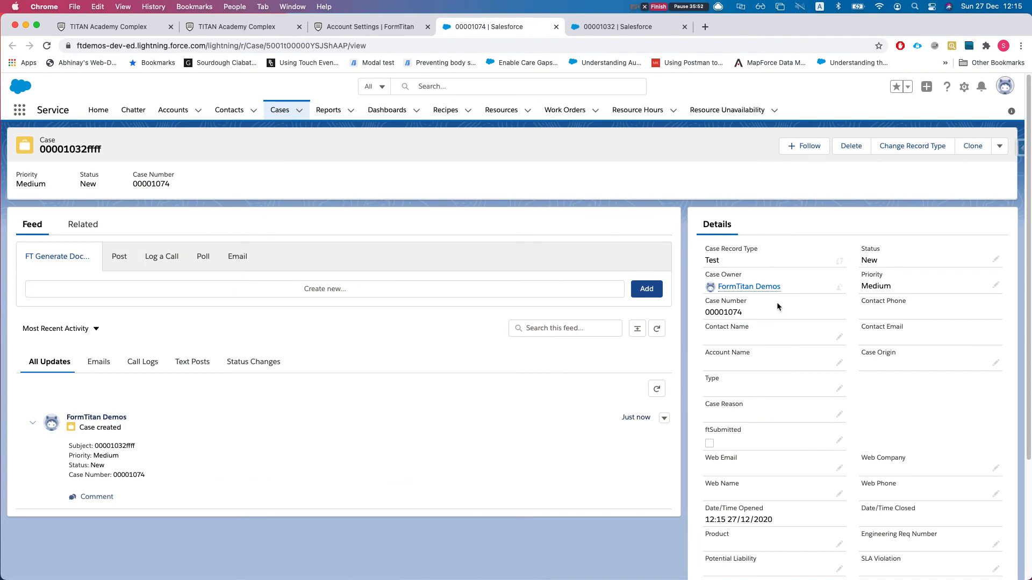
# Compare the new Salesforce case's subject and case number with the values on the live form
pyautogui.scroll(-1, 776, 320)
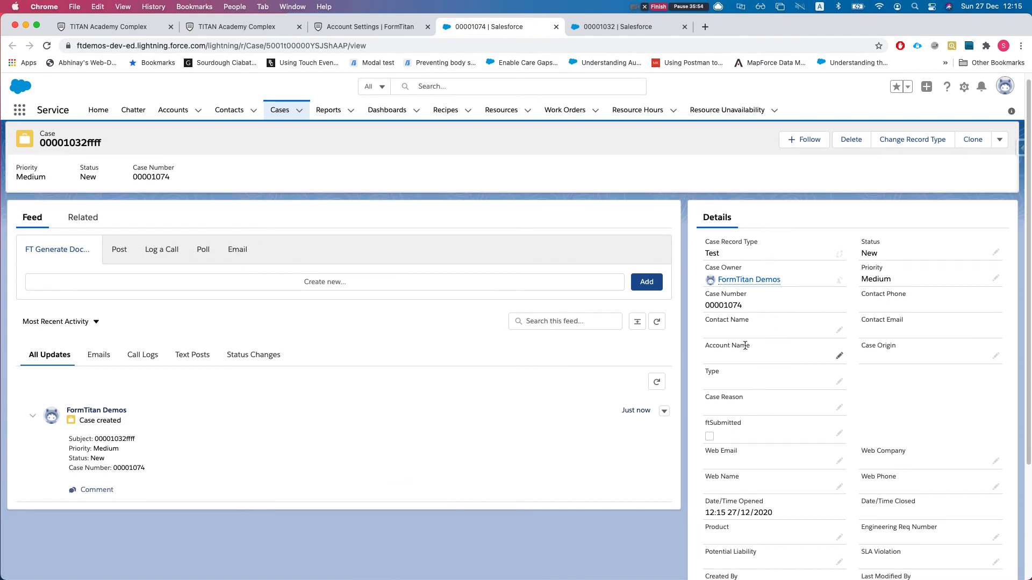
pyautogui.scroll(1, 242, 254)
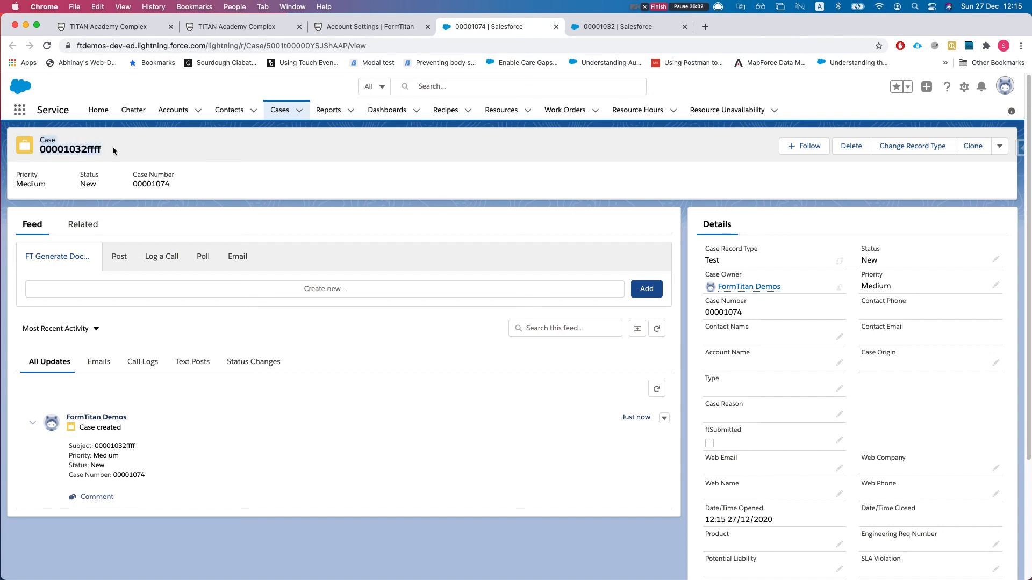
pyautogui.moveTo(108, 149); pyautogui.dragTo(58, 151)
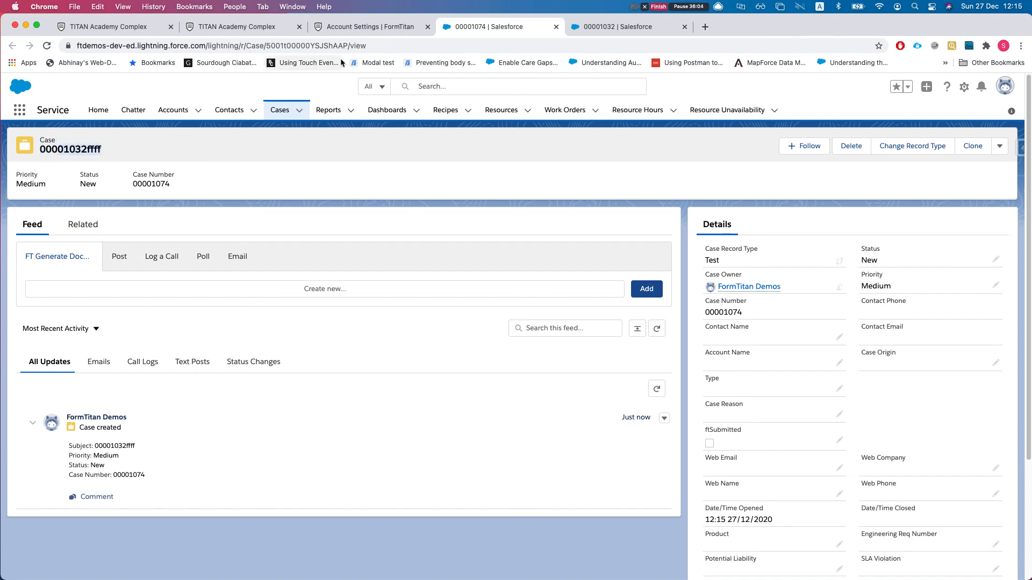
pyautogui.moveTo(740, 314); pyautogui.dragTo(723, 314)
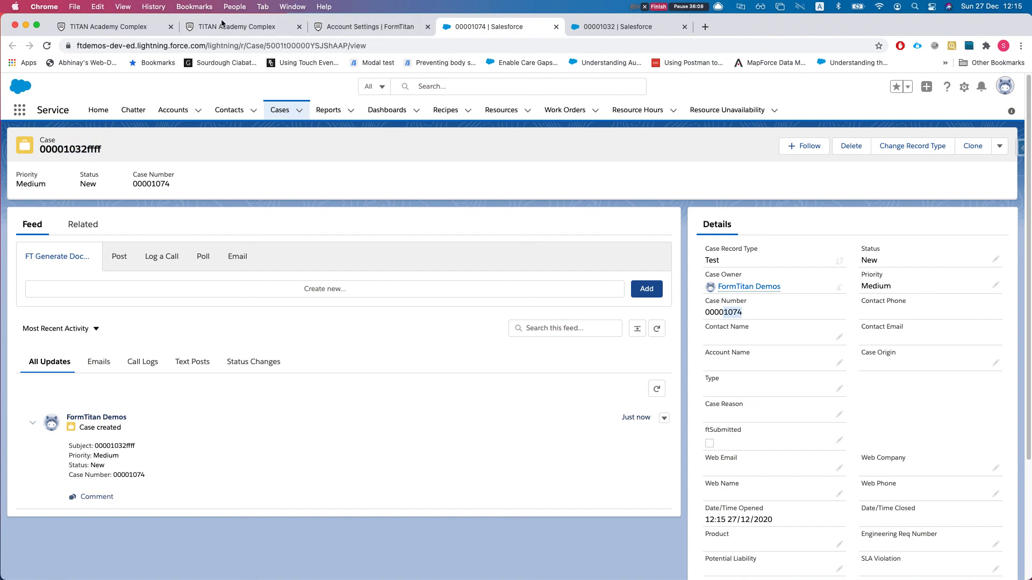
pyautogui.click(240, 23)
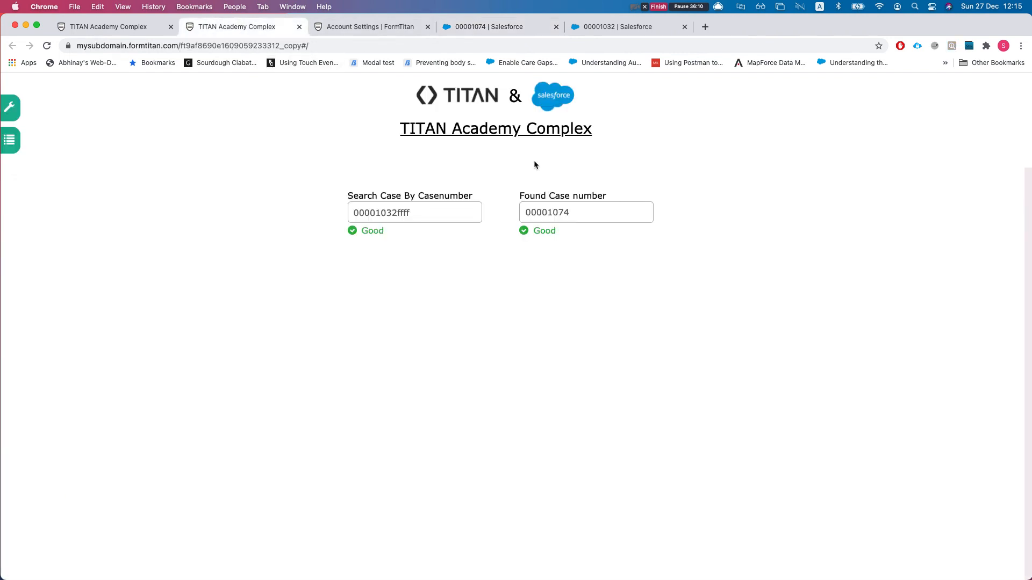